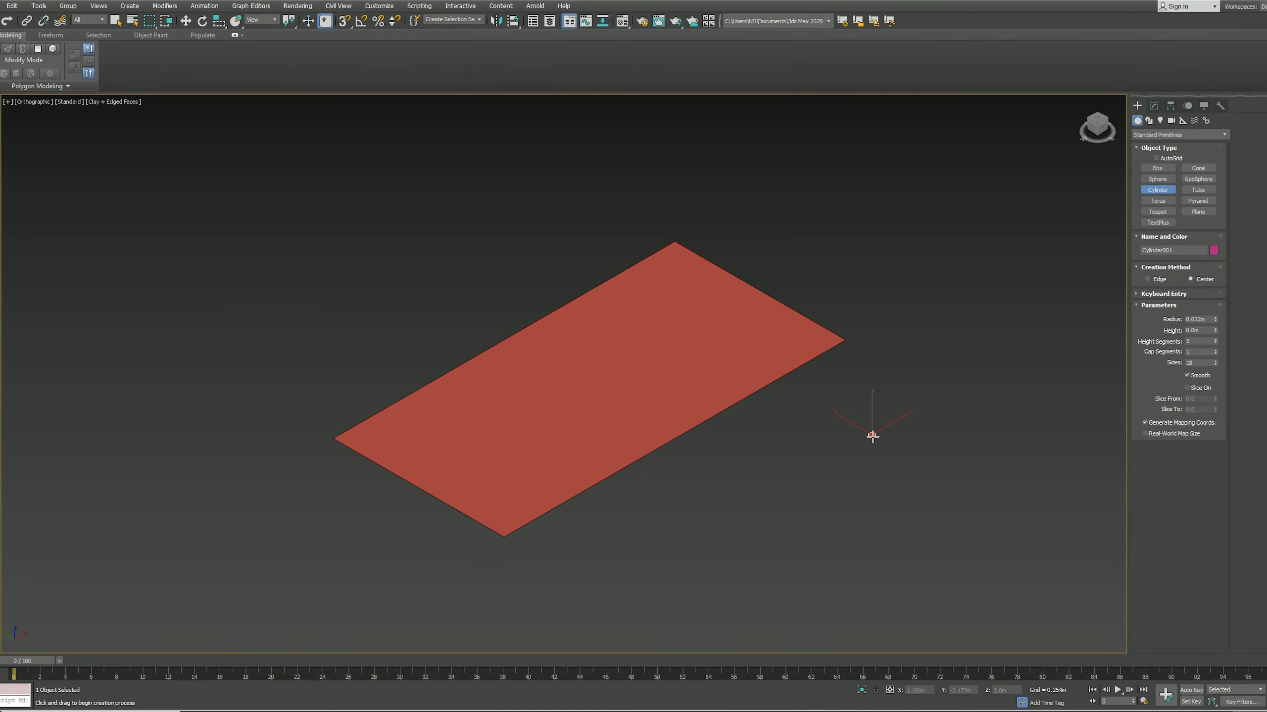
Step: Create a cone treetop on the cylinder trunk and move it into place
{"action": "left_click", "coordinate": [1198, 168]}
{"action": "left_click_drag", "start_coordinate": [914, 440], "coordinate": [874, 413]}
{"action": "key", "text": "w"}
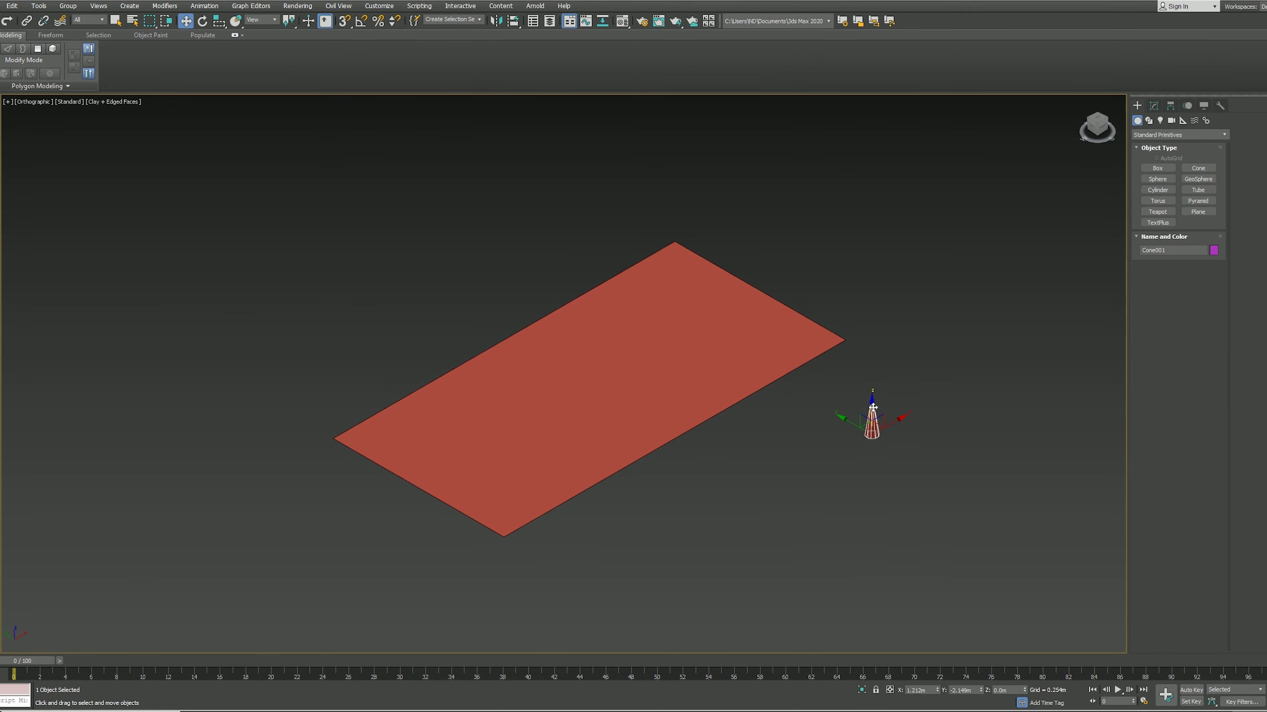
{"action": "left_click", "coordinate": [1153, 106]}
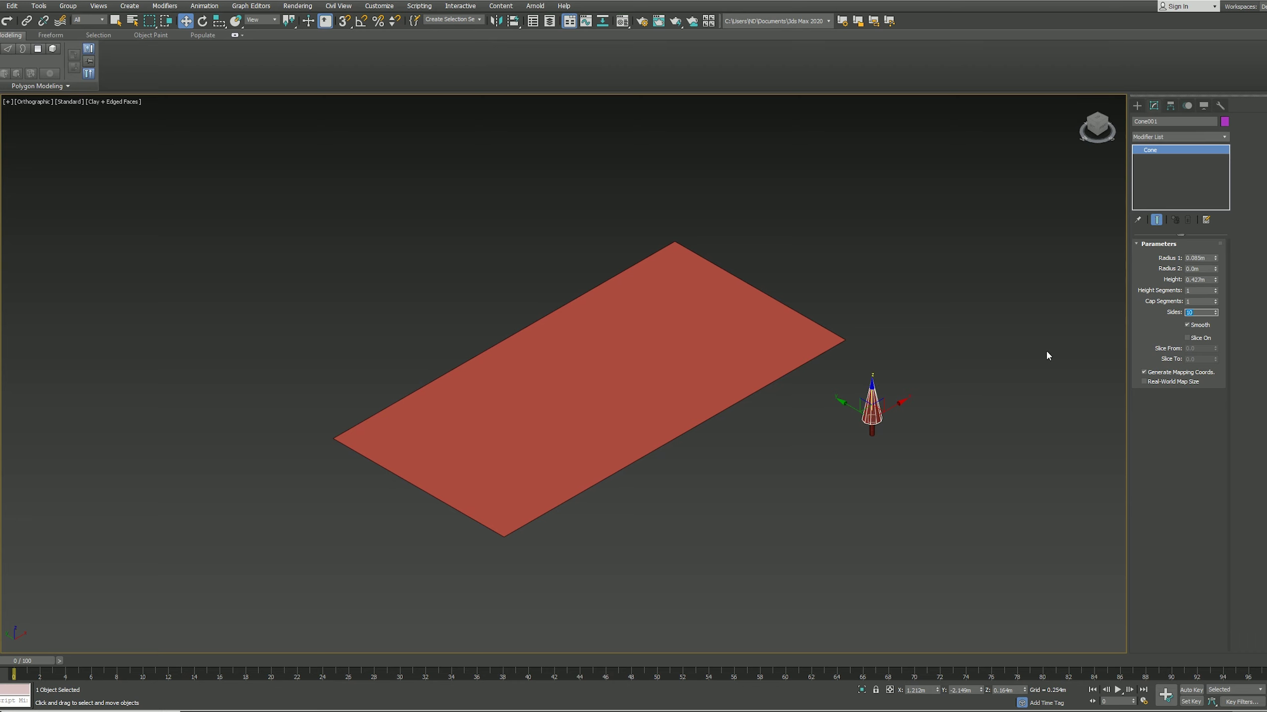
Step: Clone the cone-and-trunk tree into three trees, then start a flat box base in front
{"action": "left_click", "coordinate": [872, 428], "text": "ctrl"}
{"action": "left_click", "coordinate": [905, 410]}
{"action": "left_click_drag", "start_coordinate": [905, 410], "coordinate": [928, 425], "text": "shift"}
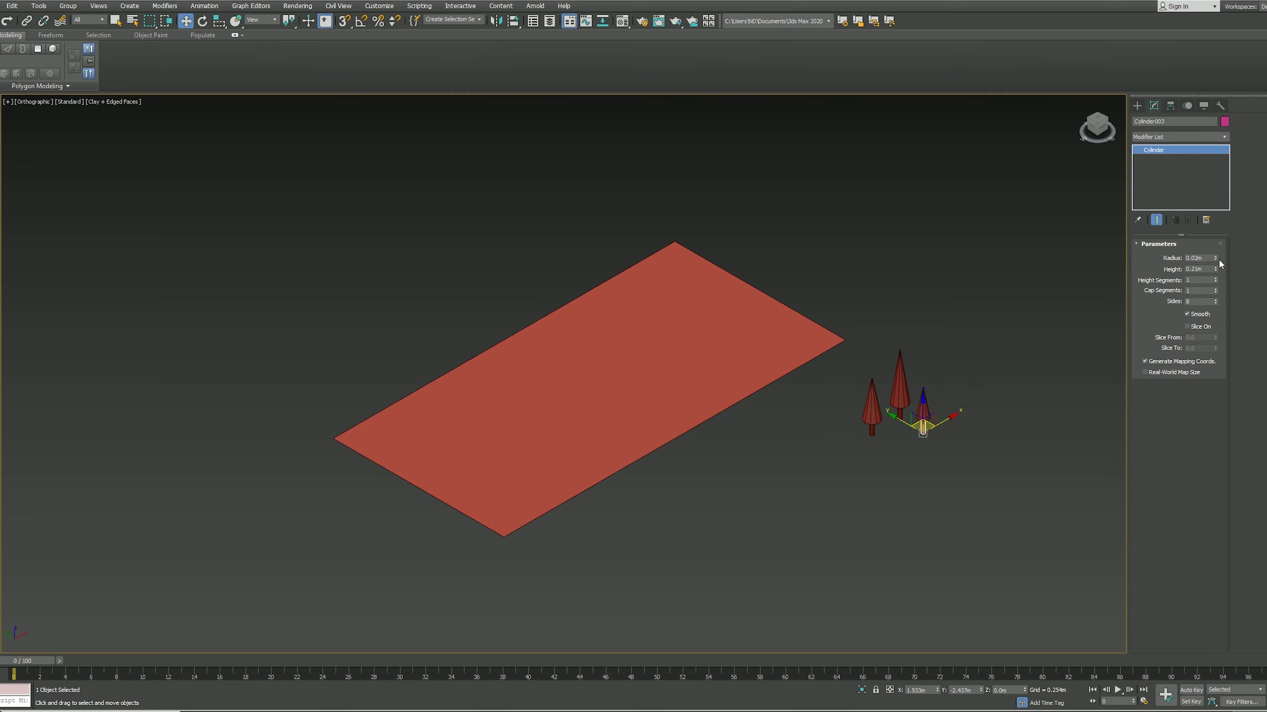
{"action": "left_click_drag", "start_coordinate": [762, 510], "coordinate": [842, 487]}
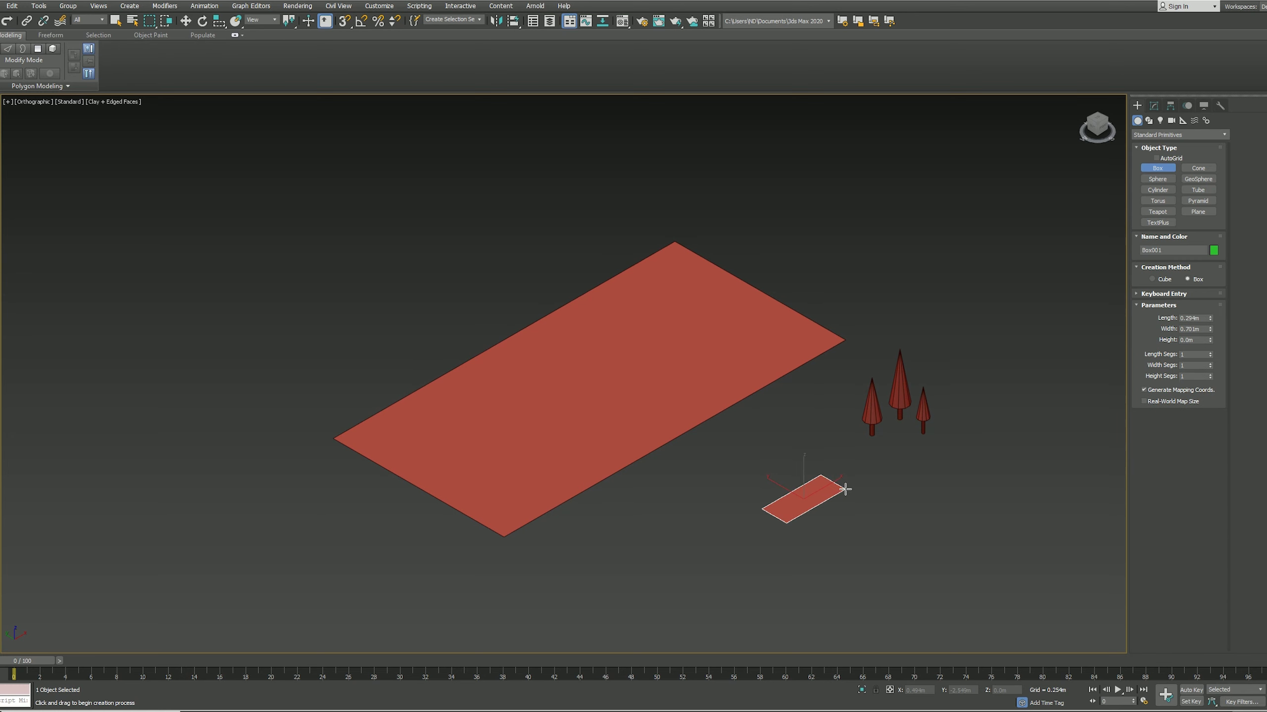
Step: Give the box its height and collapse its top edges into a tent ridge
{"action": "left_click", "coordinate": [847, 449]}
{"action": "key", "text": "ctrl+alt+c"}
{"action": "key", "text": "2"}
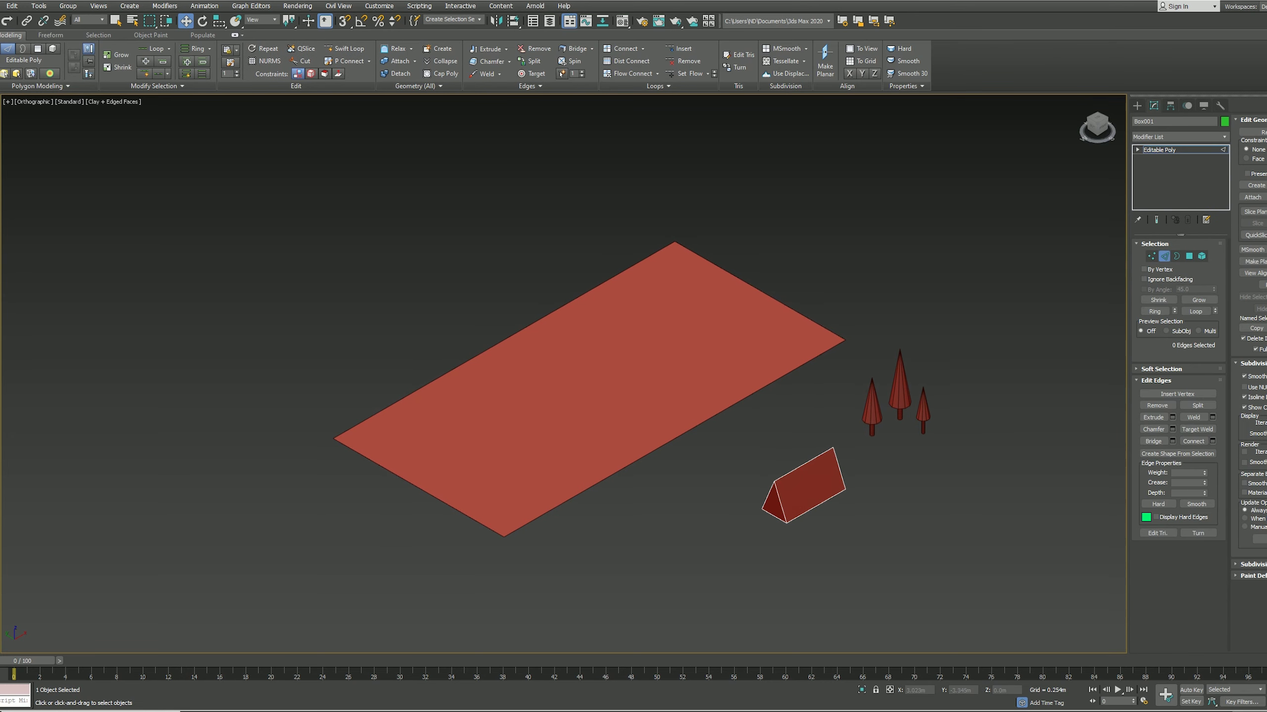
{"action": "key", "text": "1"}
Step: Create a spline from the tent edges, enabled in viewport as thick crossed poles
{"action": "right_click", "coordinate": [800, 486]}
{"action": "left_click", "coordinate": [753, 469]}
{"action": "left_click", "coordinate": [651, 362]}
{"action": "left_click", "coordinate": [804, 508]}
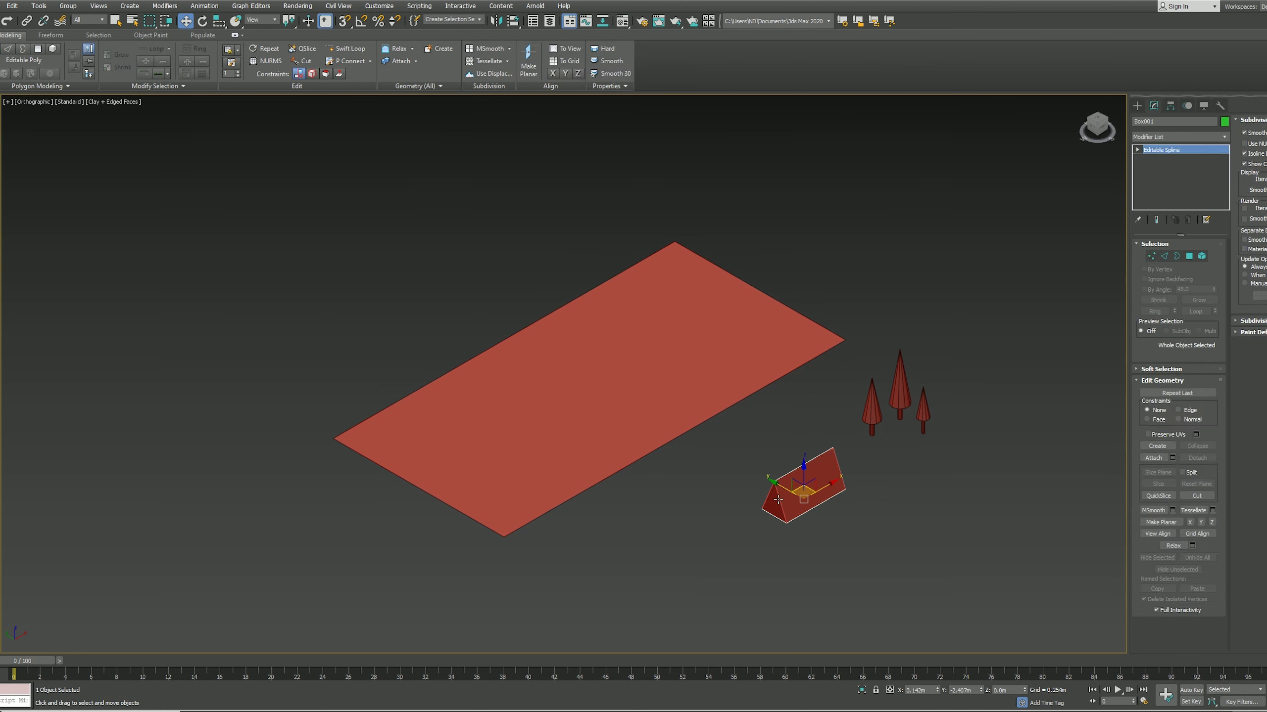
{"action": "left_click", "coordinate": [1161, 150]}
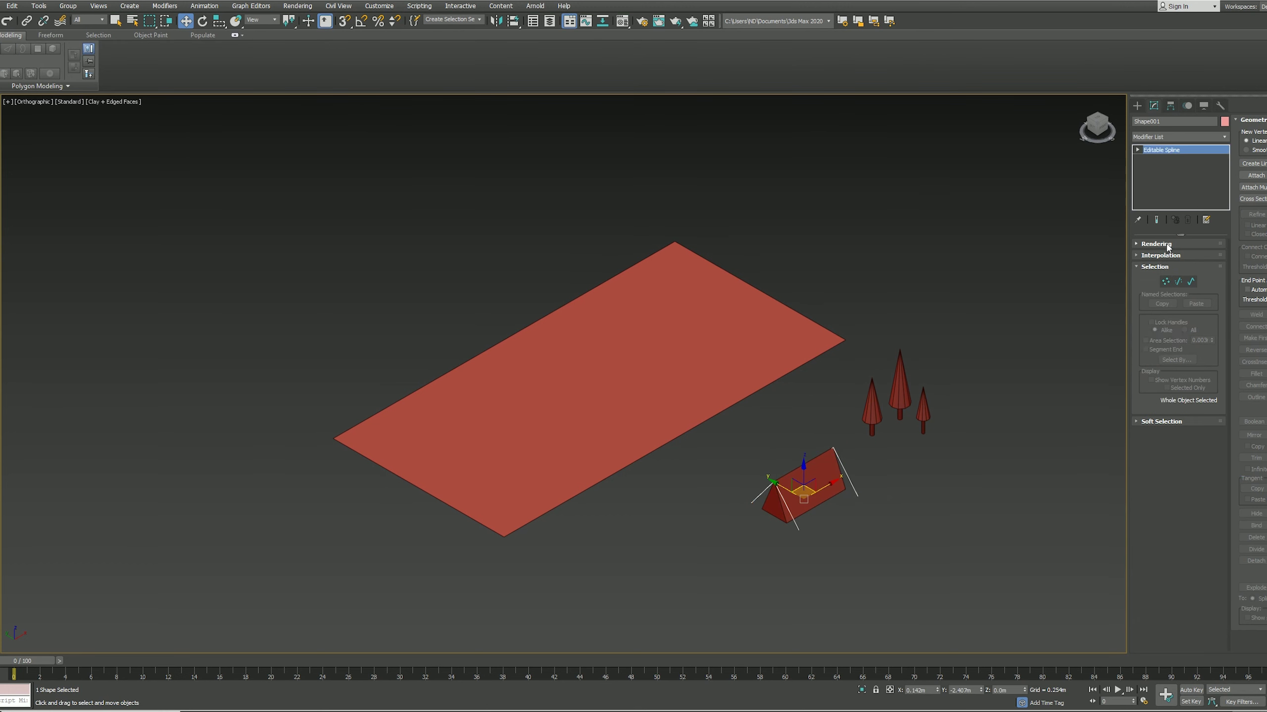
{"action": "left_click", "coordinate": [1155, 243]}
{"action": "left_click", "coordinate": [1142, 262]}
{"action": "key", "text": "1"}
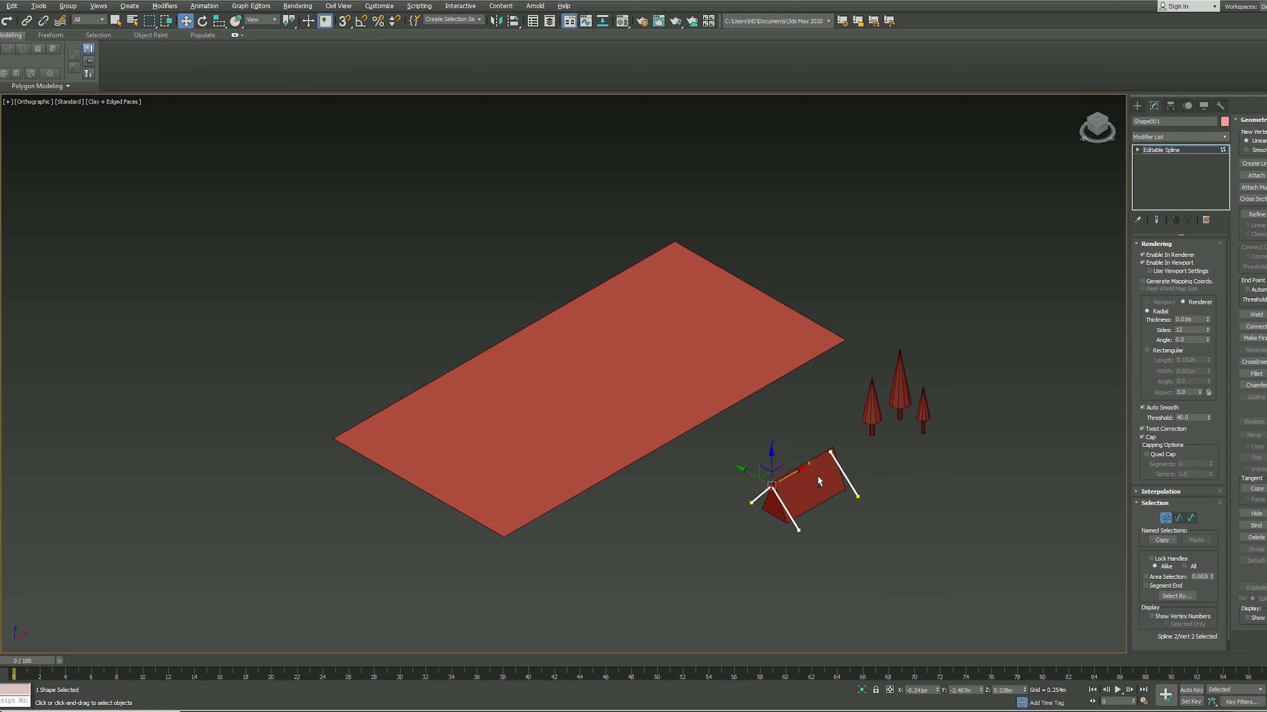
Step: Inset the tent's two roof faces
{"action": "left_click", "coordinate": [836, 505]}
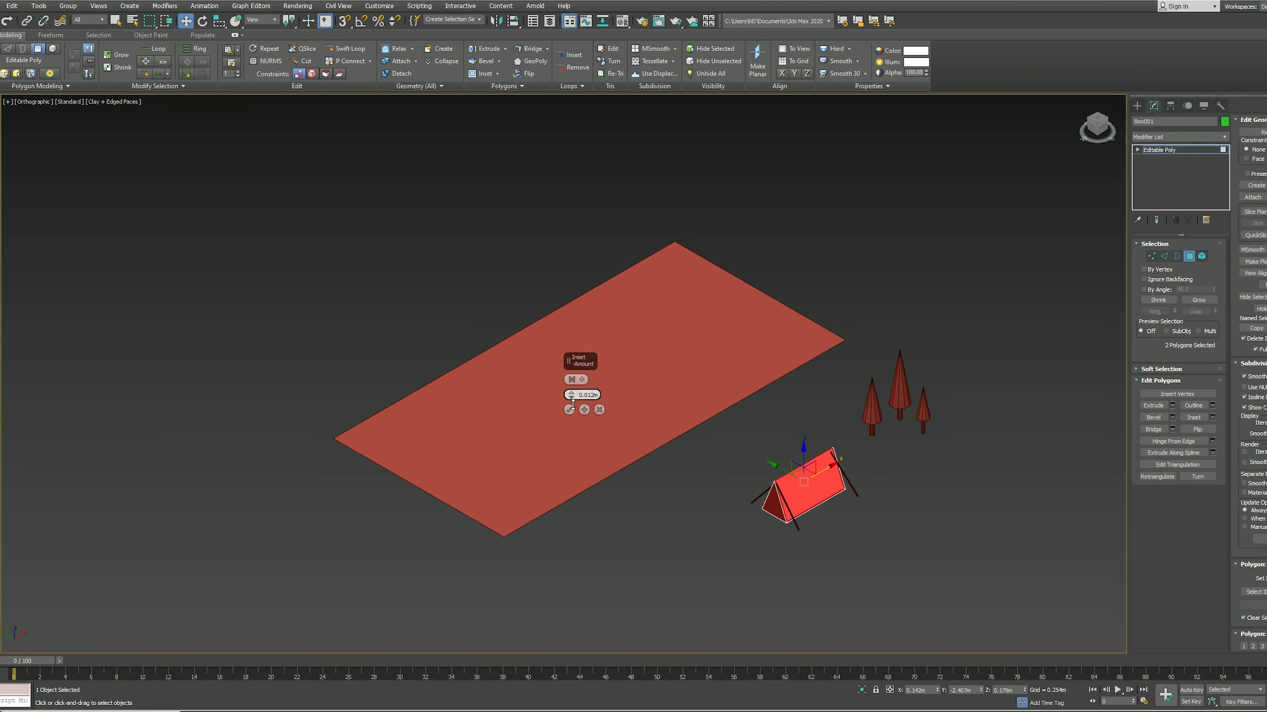
{"action": "key", "text": "r"}
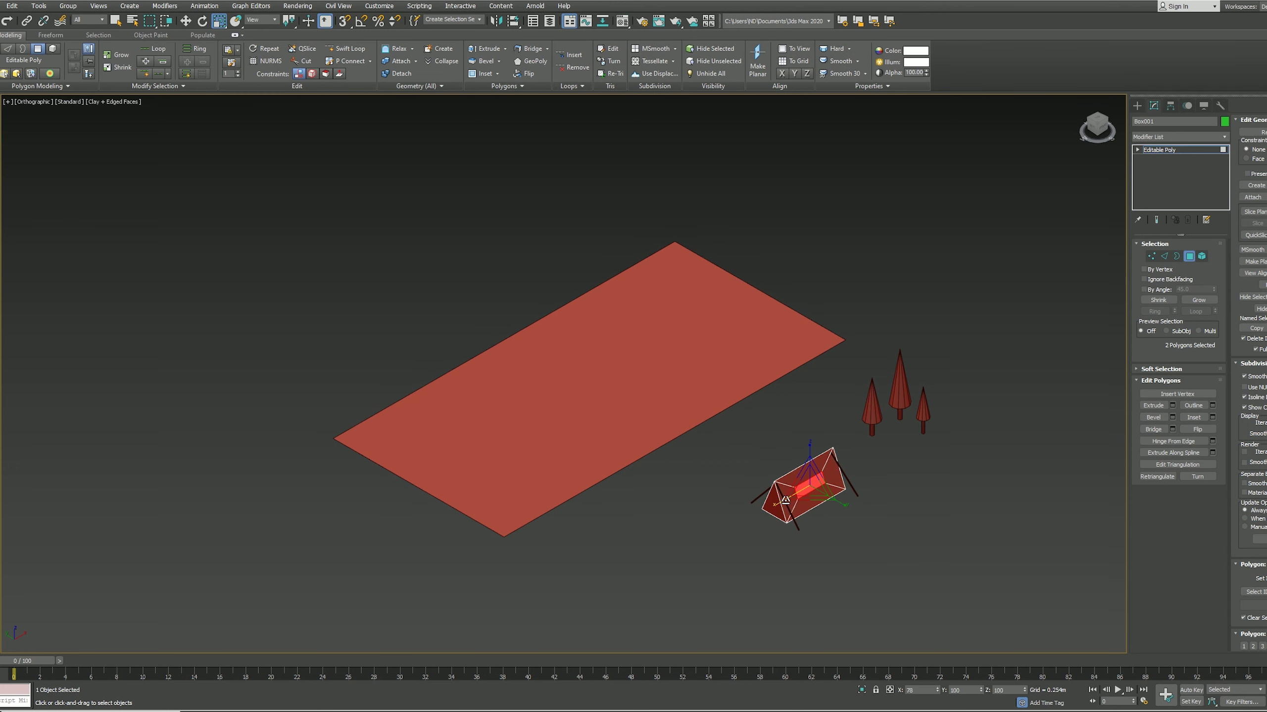
{"action": "left_click", "coordinate": [799, 569]}
{"action": "scroll", "coordinate": [768, 549], "scroll_direction": "up", "scroll_amount": 3}
{"action": "scroll", "coordinate": [786, 494], "scroll_direction": "up", "scroll_amount": 5}
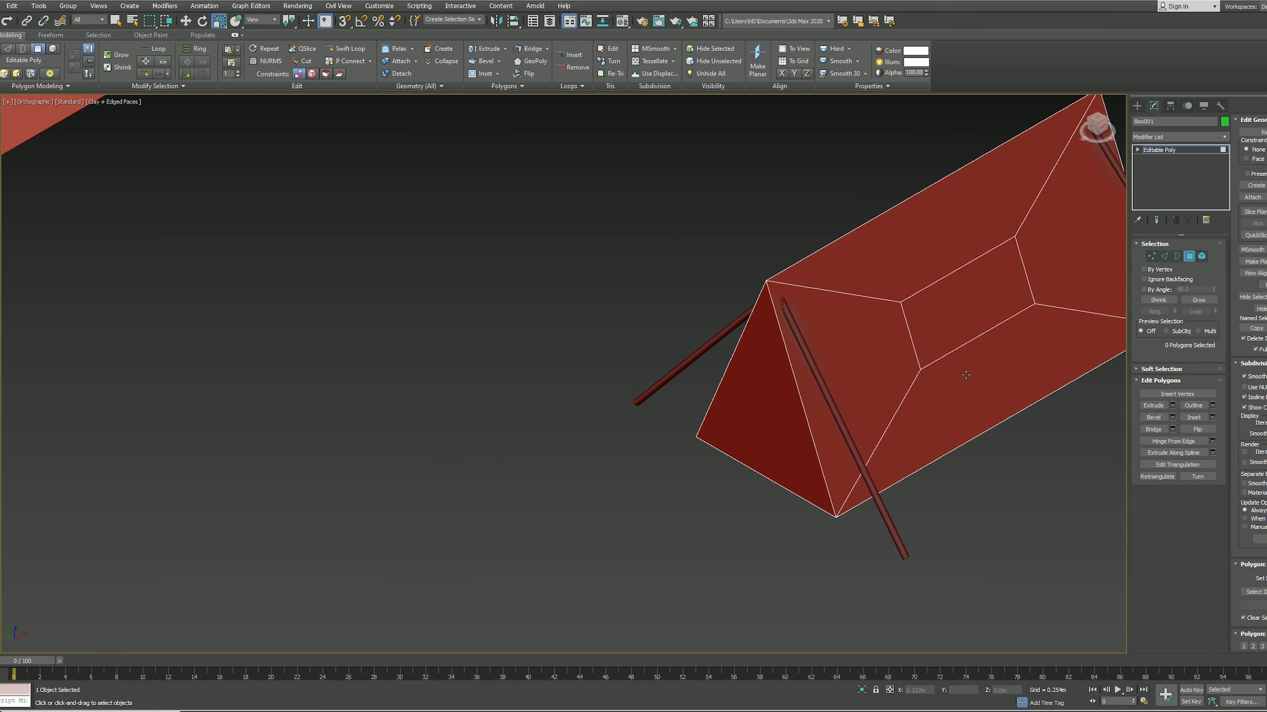
{"action": "scroll", "coordinate": [905, 382], "scroll_direction": "down", "scroll_amount": 8}
{"action": "middle_click_drag", "start_coordinate": [942, 360], "coordinate": [870, 430]}
{"action": "scroll", "coordinate": [871, 430], "scroll_direction": "up", "scroll_amount": 6}
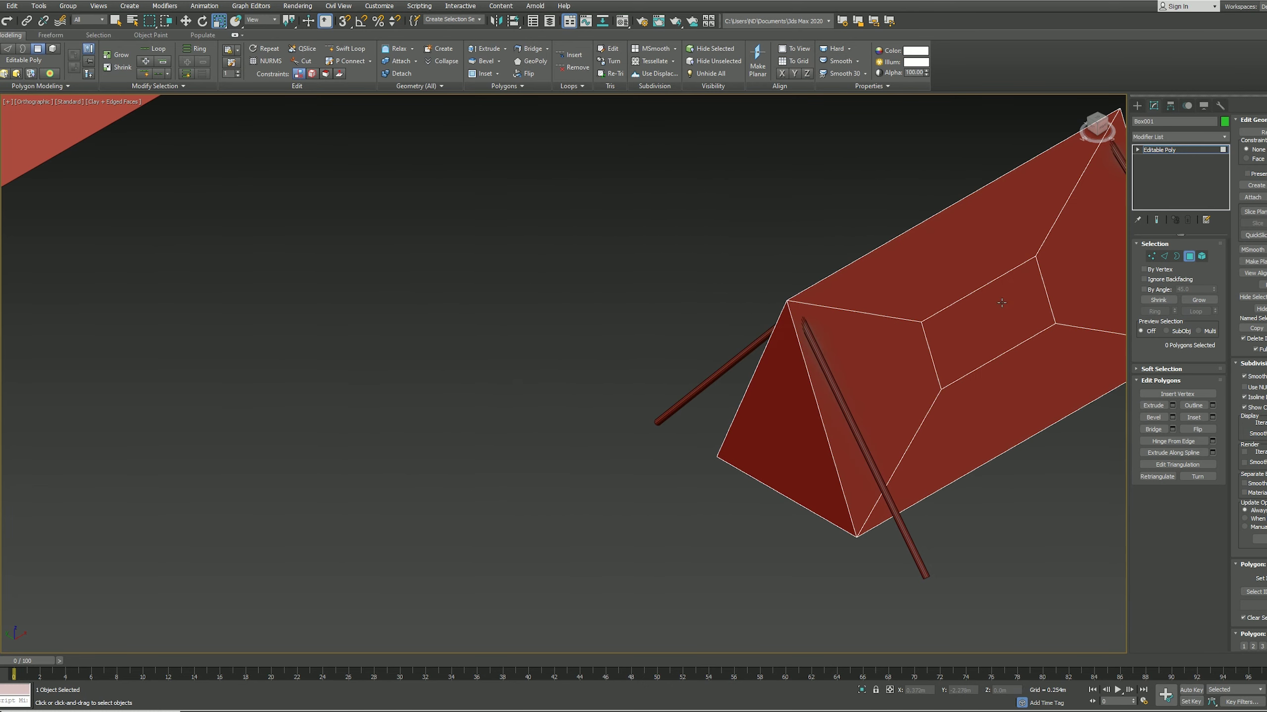
Step: Cut an edge down the tent front and delete the sliver face to open a doorway
{"action": "key", "text": "1"}
{"action": "key", "text": "alt+c"}
{"action": "left_click", "coordinate": [759, 481]}
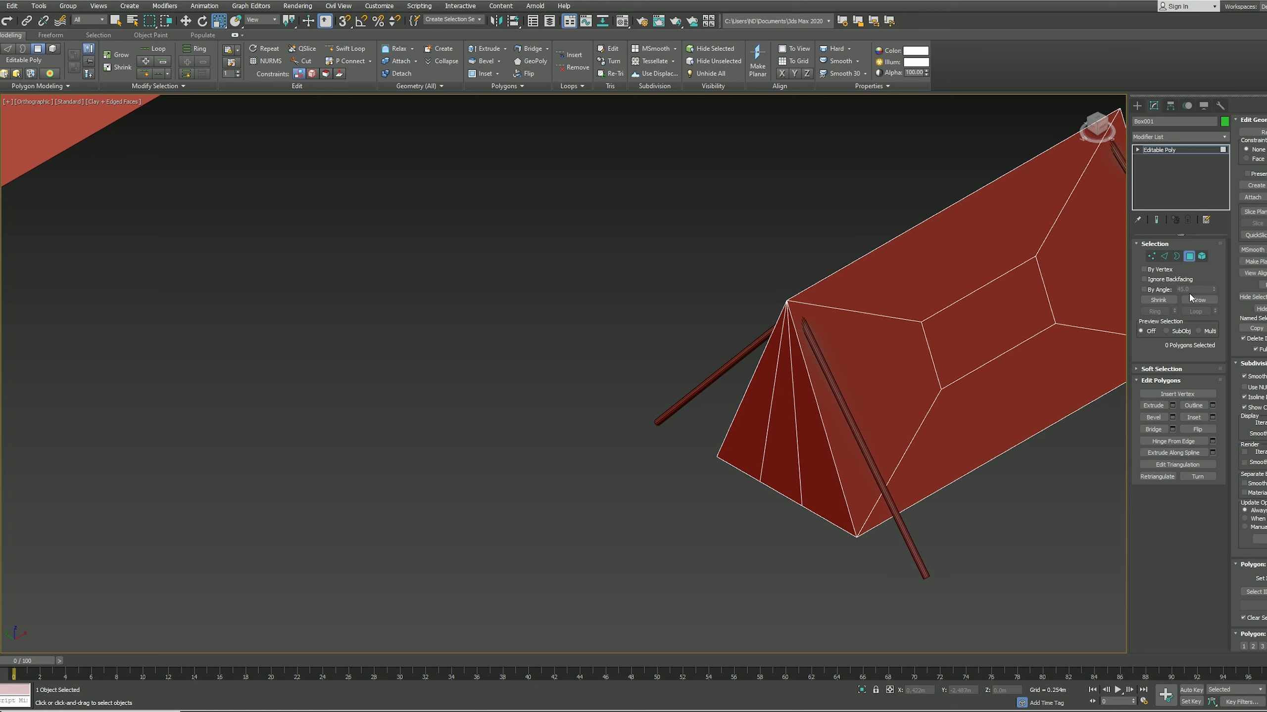
{"action": "key", "text": "4"}
{"action": "left_click", "coordinate": [779, 432]}
{"action": "key", "text": "Delete"}
Step: Draw a small cylinder for the table base
{"action": "left_click", "coordinate": [779, 432]}
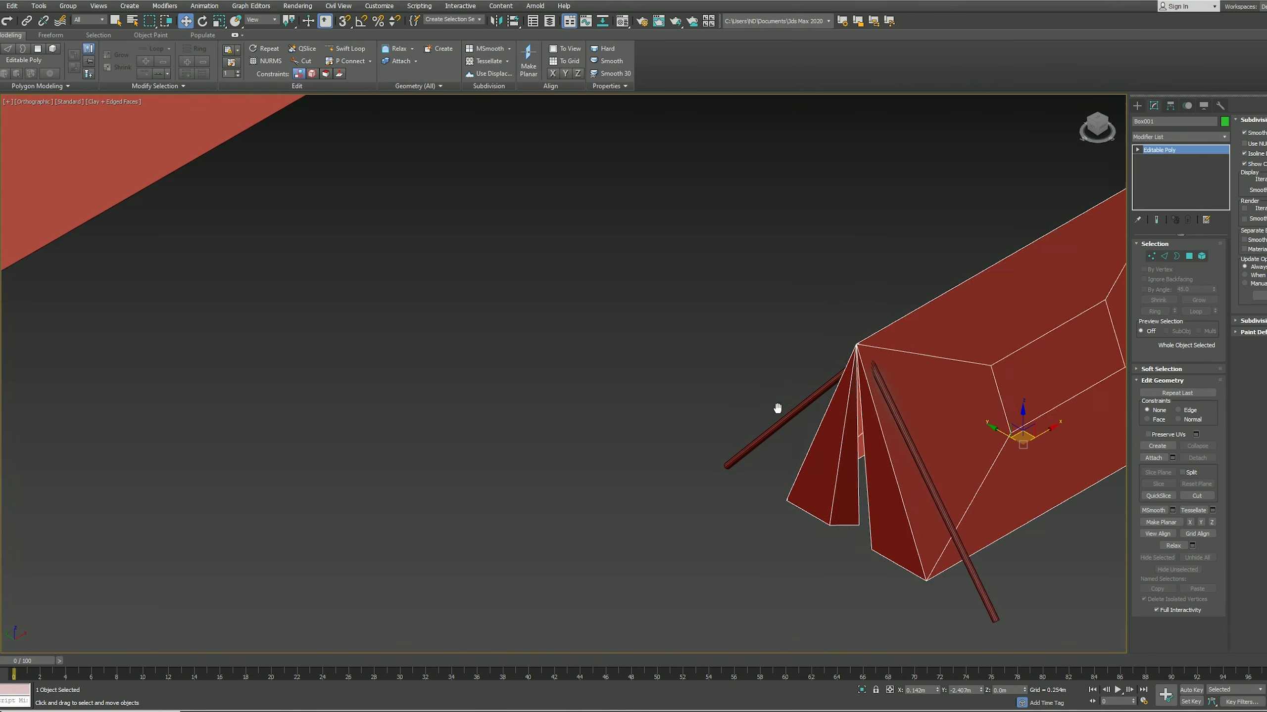
{"action": "mouse_move", "coordinate": [690, 385]}
{"action": "left_mouse_down"}
{"action": "mouse_move", "coordinate": [721, 396]}
{"action": "mouse_move", "coordinate": [753, 335]}
{"action": "left_mouse_up"}
{"action": "key", "text": "w"}
{"action": "left_click", "coordinate": [691, 384]}
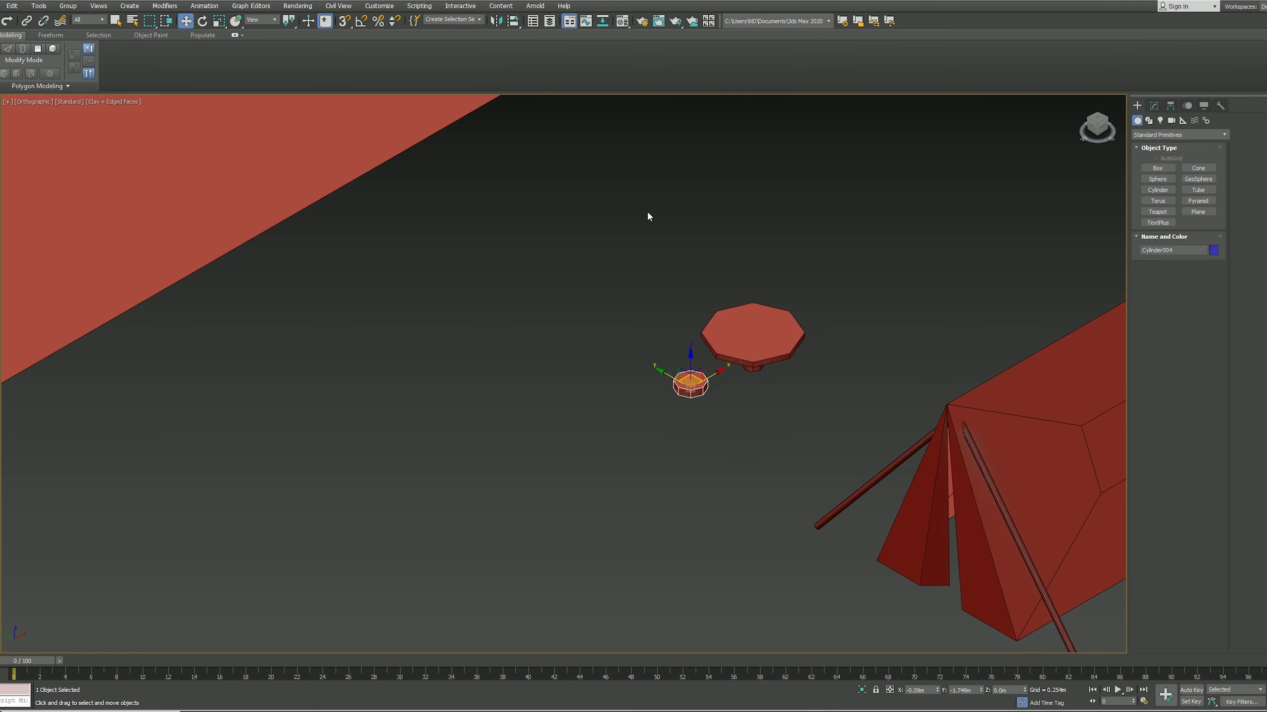
Step: Stack the small cylinder under the octagonal tabletop to form the pedestal table
{"action": "left_click_drag", "start_coordinate": [690, 384], "coordinate": [753, 369]}
{"action": "left_click", "coordinate": [763, 329]}
{"action": "left_click", "coordinate": [1154, 106]}
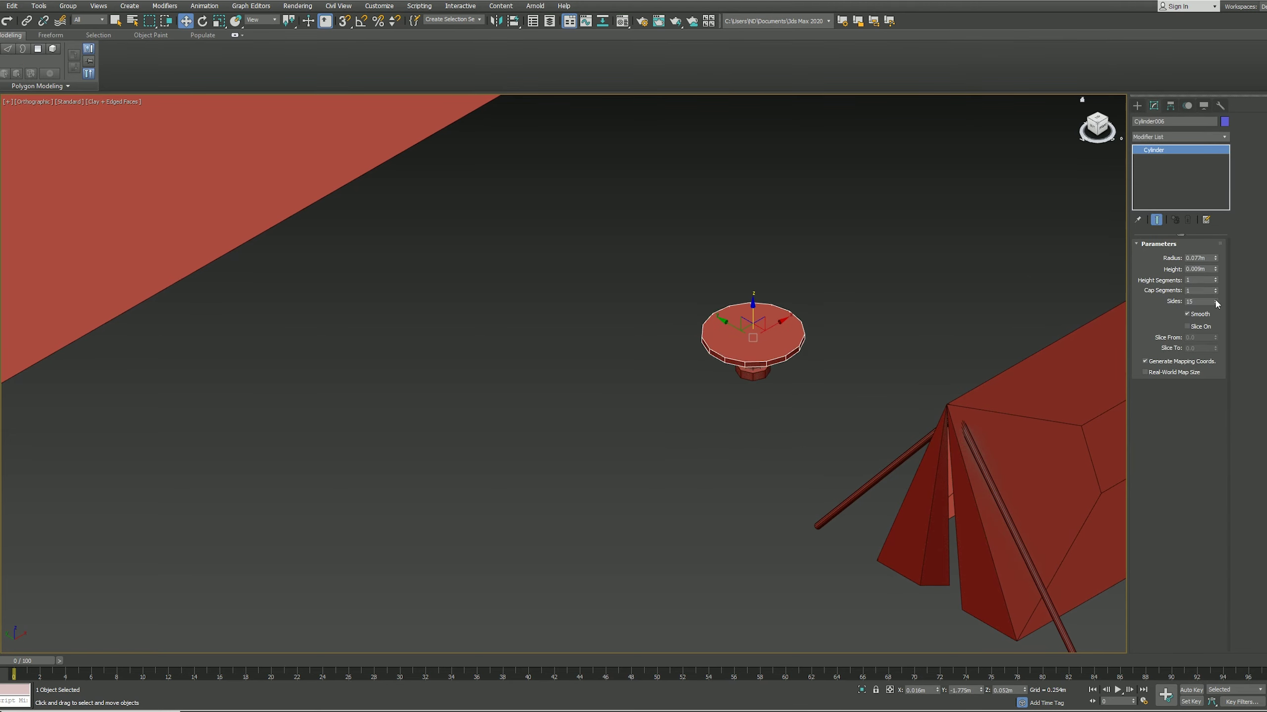
{"action": "left_click_drag", "start_coordinate": [694, 290], "coordinate": [768, 387]}
{"action": "left_click_drag", "start_coordinate": [754, 322], "coordinate": [887, 507]}
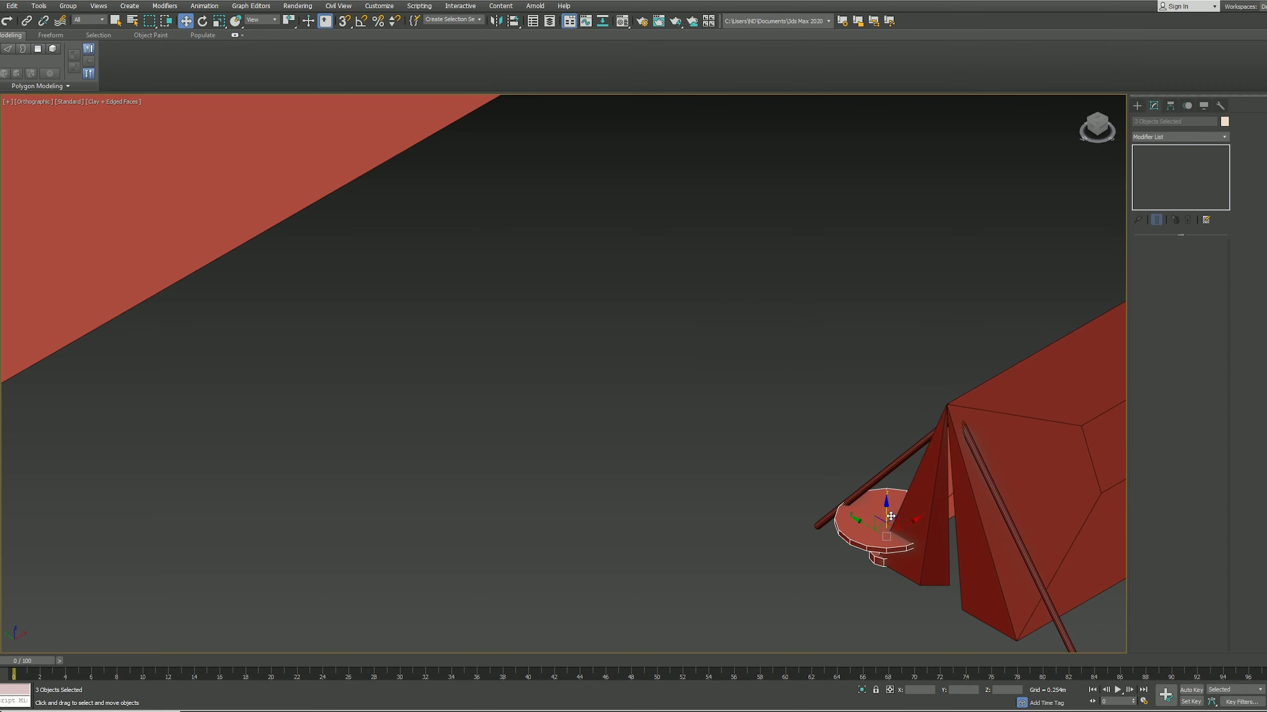
{"action": "key", "text": "ctrl+z"}
{"action": "key", "text": "ctrl+z"}
Step: Build a box stool, then clone and rotate copies into four stools around the table
{"action": "left_click", "coordinate": [1137, 105]}
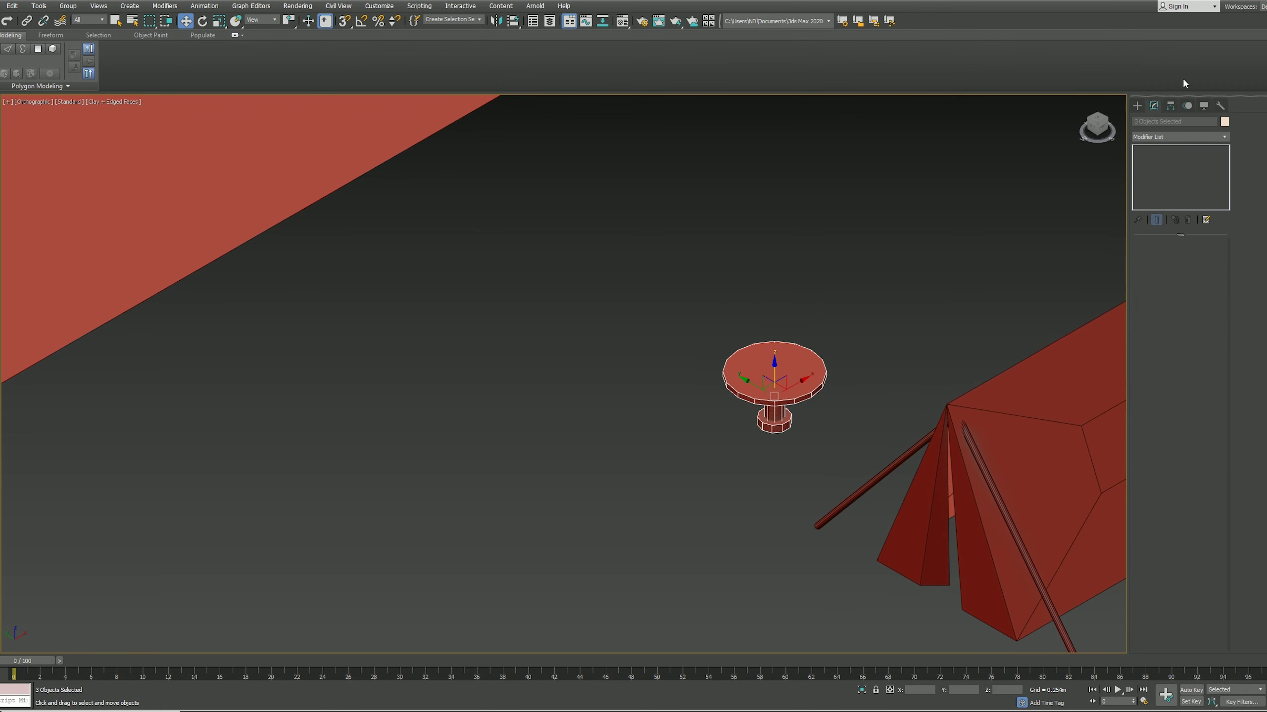
{"action": "left_click", "coordinate": [1157, 167]}
{"action": "mouse_move", "coordinate": [693, 497]}
{"action": "left_mouse_down"}
{"action": "mouse_move", "coordinate": [662, 482]}
{"action": "mouse_move", "coordinate": [683, 494]}
{"action": "mouse_move", "coordinate": [684, 464]}
{"action": "mouse_move", "coordinate": [709, 521]}
{"action": "mouse_move", "coordinate": [824, 414]}
{"action": "left_mouse_up"}
{"action": "key", "text": "w"}
{"action": "left_click", "coordinate": [655, 399]}
{"action": "key", "text": "e"}
{"action": "left_click_drag", "start_coordinate": [658, 399], "coordinate": [661, 379], "text": "shift"}
{"action": "key", "text": "z"}
{"action": "key", "text": "shift+z"}
Step: Draw a small square plane beside the table and an Editable Poly cylinder
{"action": "left_click", "coordinate": [1198, 212]}
{"action": "left_click_drag", "start_coordinate": [1001, 382], "coordinate": [1034, 384]}
{"action": "left_click", "coordinate": [1157, 190]}
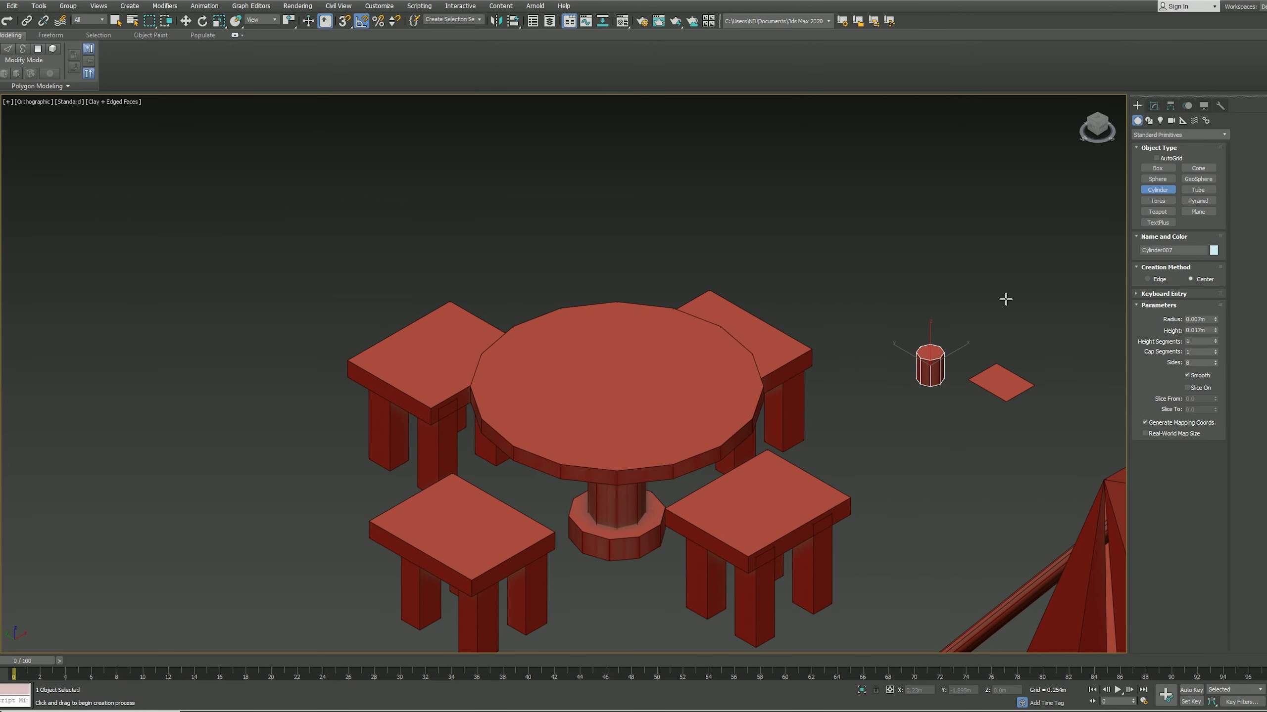
{"action": "left_click", "coordinate": [1153, 105]}
{"action": "key", "text": "4"}
Step: Extrude the cylinder's top face downward to hollow it into a cup
{"action": "scroll", "coordinate": [928, 367], "scroll_direction": "up", "scroll_amount": 3}
{"action": "left_click", "coordinate": [926, 351]}
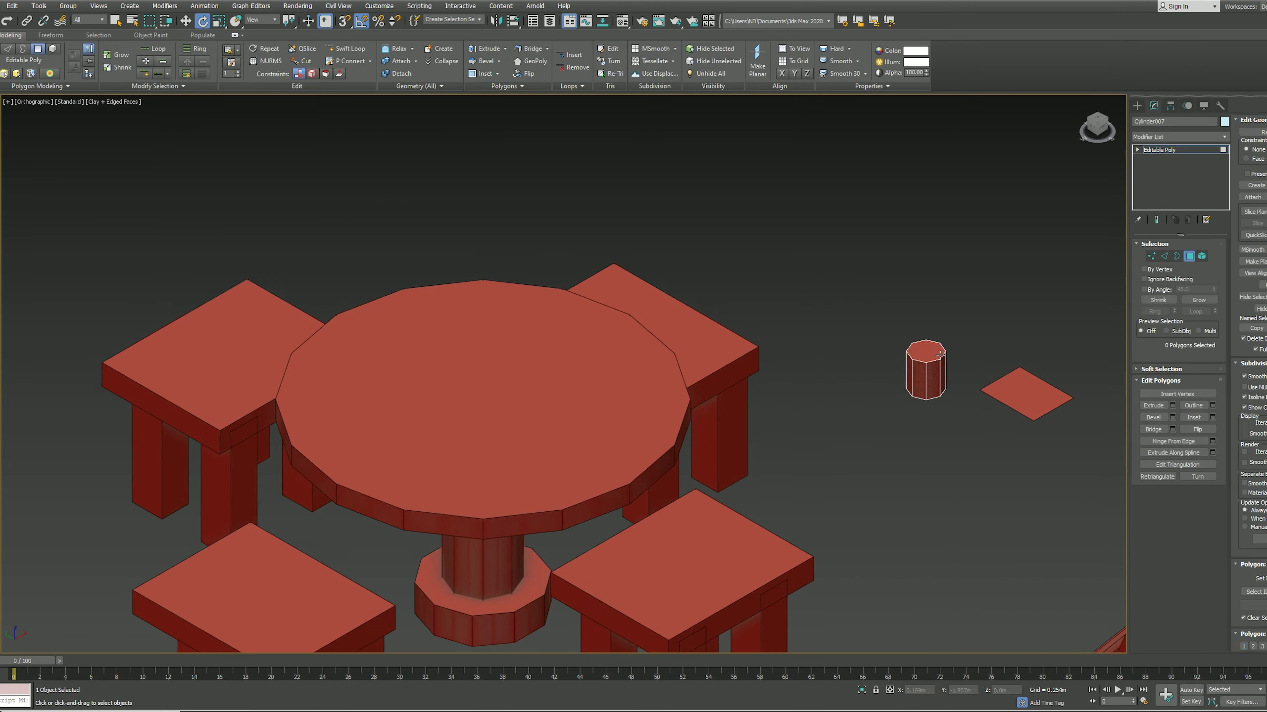
{"action": "left_click", "coordinate": [1172, 405]}
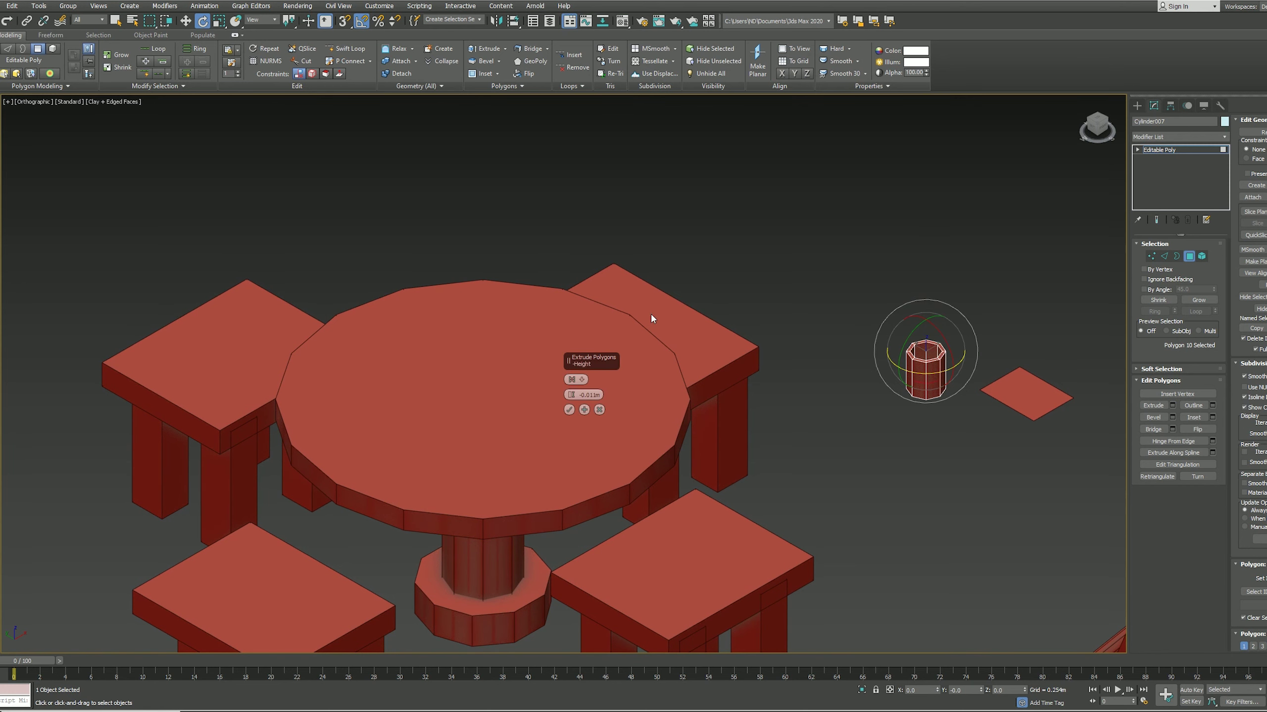
{"action": "left_click", "coordinate": [1190, 256]}
{"action": "key", "text": "F4"}
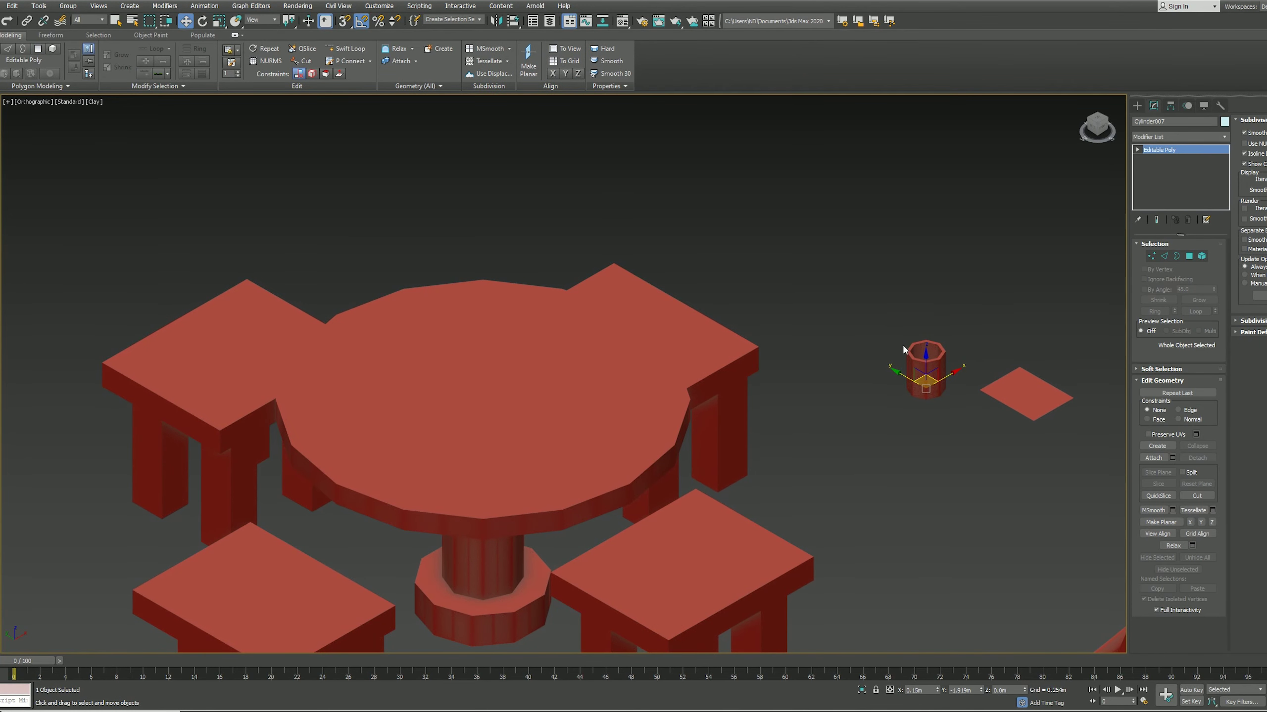
{"action": "key", "text": "1"}
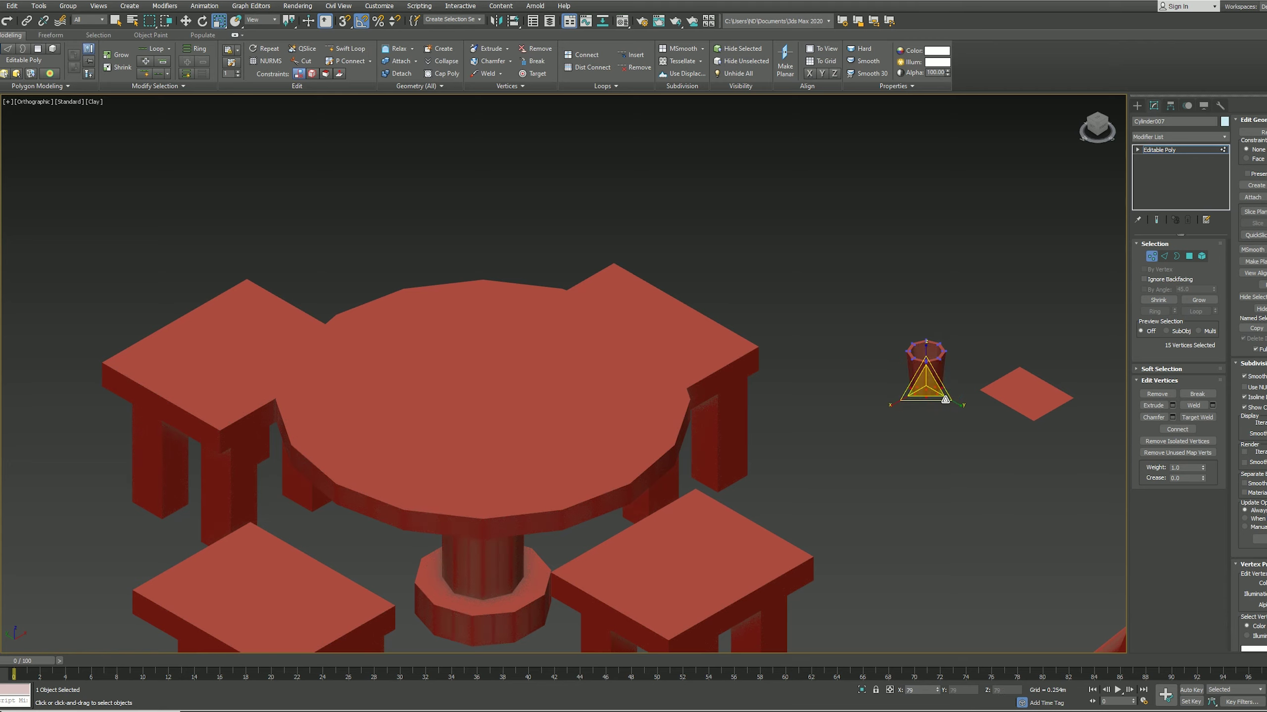
{"action": "left_click", "coordinate": [1026, 319]}
{"action": "scroll", "coordinate": [797, 386], "scroll_direction": "down", "scroll_amount": 10}
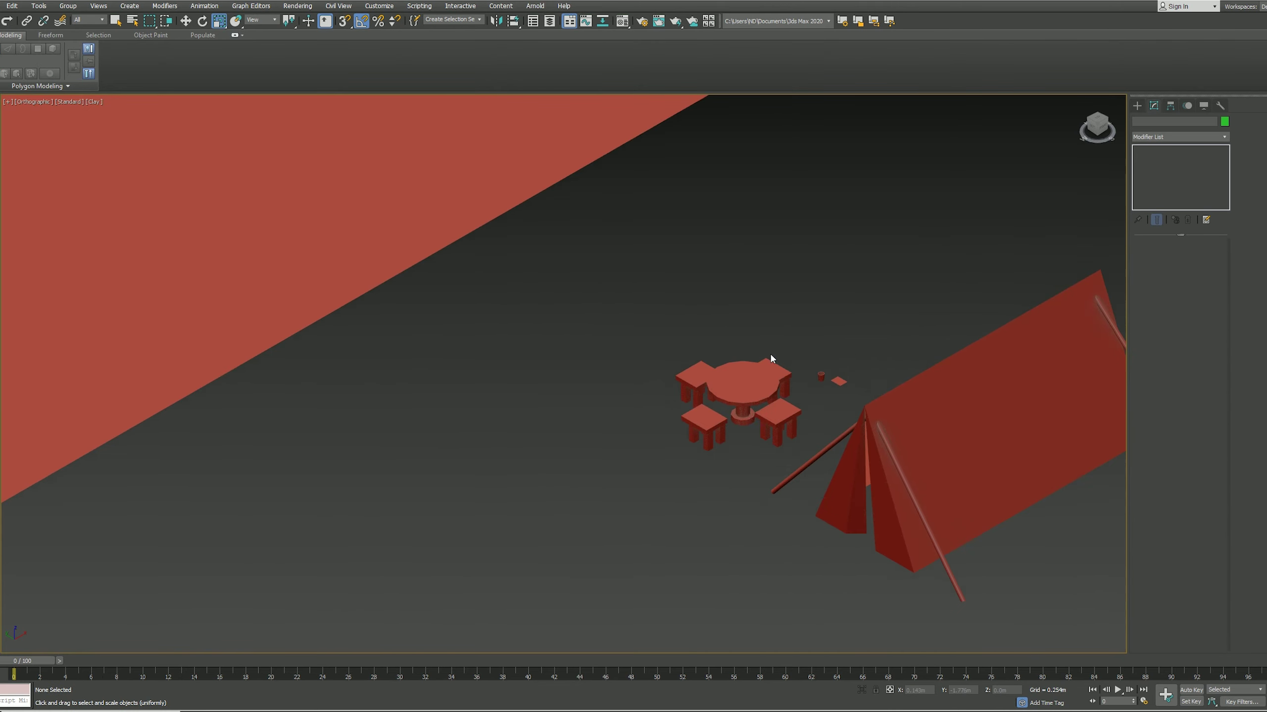
Step: Create a small cylinder log near the table set
{"action": "left_click_drag", "start_coordinate": [718, 339], "coordinate": [808, 399]}
{"action": "scroll", "coordinate": [707, 439], "scroll_direction": "up", "scroll_amount": 4}
{"action": "left_click", "coordinate": [1137, 105]}
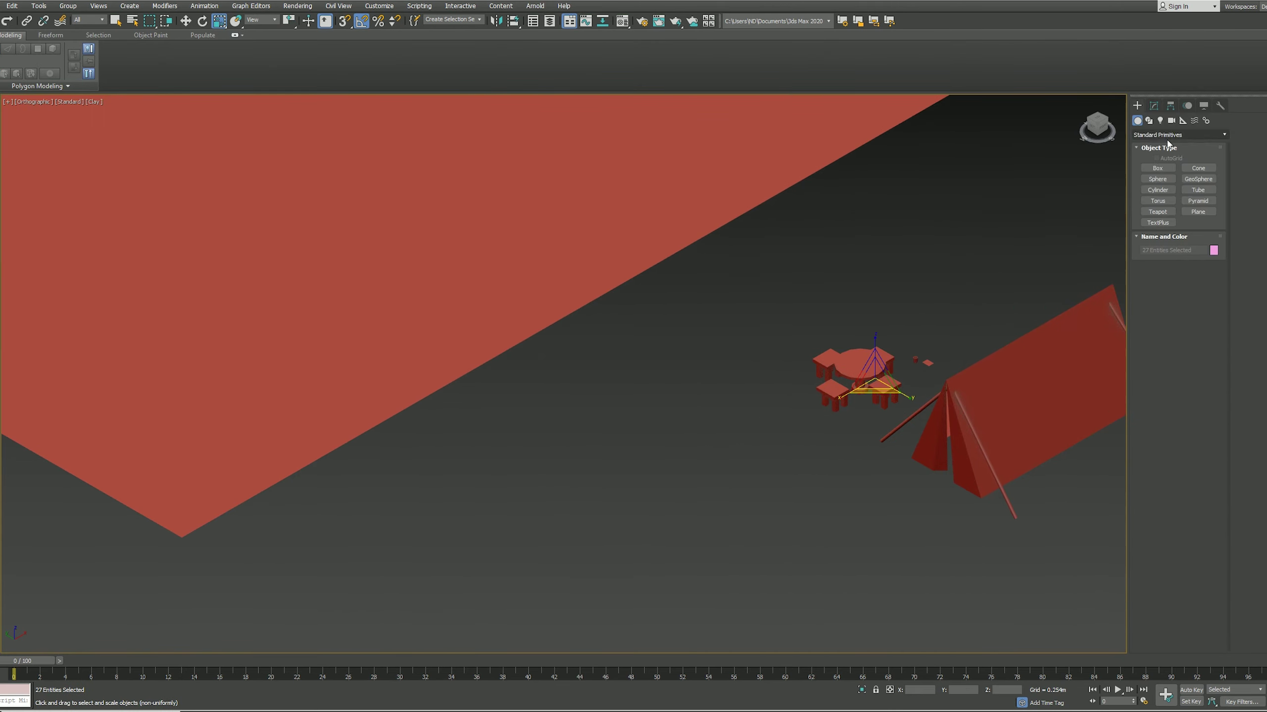
{"action": "left_click", "coordinate": [1157, 190]}
{"action": "scroll", "coordinate": [834, 448], "scroll_direction": "up", "scroll_amount": 2}
{"action": "scroll", "coordinate": [798, 439], "scroll_direction": "up", "scroll_amount": 2}
{"action": "mouse_move", "coordinate": [707, 413]}
{"action": "left_mouse_down"}
{"action": "mouse_move", "coordinate": [714, 421]}
{"action": "mouse_move", "coordinate": [685, 363]}
{"action": "left_mouse_up"}
{"action": "left_click", "coordinate": [714, 399]}
Step: Rotate the log -85° and clone it into standing and lying logs left of the table
{"action": "key", "text": "e"}
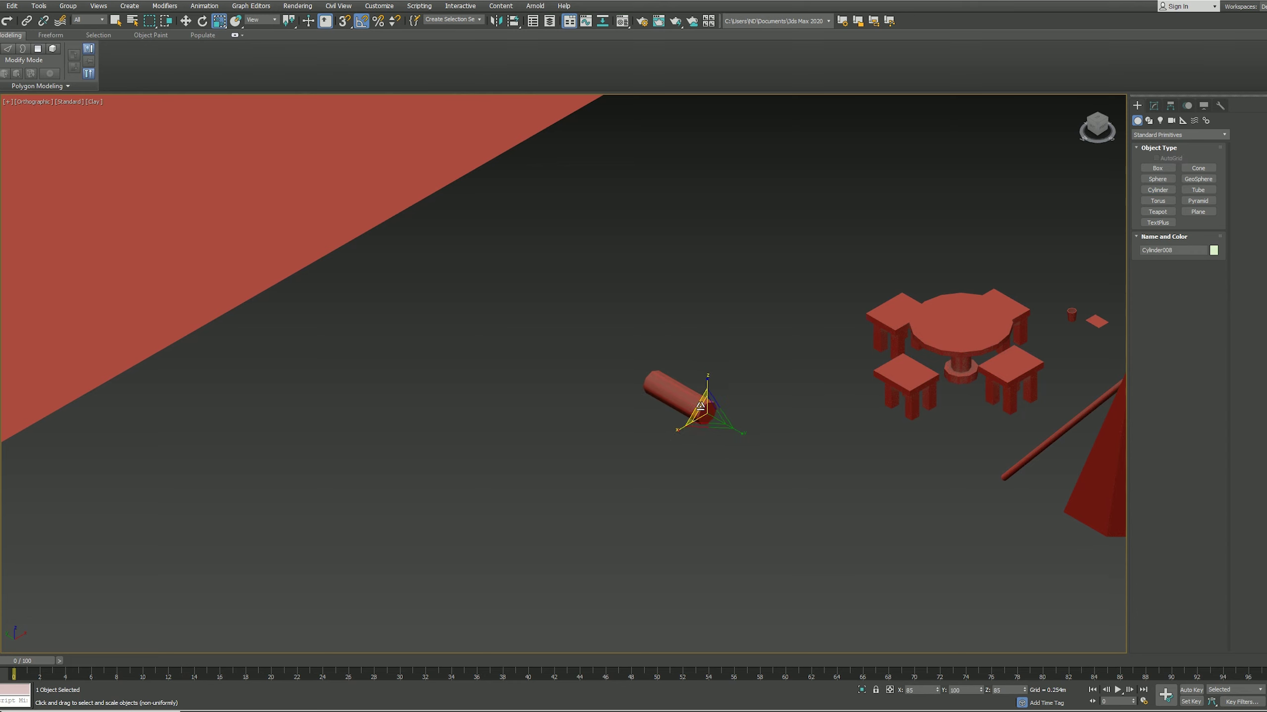
{"action": "left_click", "coordinate": [1154, 106]}
{"action": "mouse_move", "coordinate": [737, 389]}
{"action": "left_mouse_down", "text": "shift"}
{"action": "mouse_move", "coordinate": [696, 372]}
{"action": "mouse_move", "coordinate": [735, 362]}
{"action": "mouse_move", "coordinate": [716, 316]}
{"action": "left_mouse_up", "text": "shift"}
{"action": "key", "text": "Return"}
{"action": "left_click", "coordinate": [679, 382]}
{"action": "key", "text": "e"}
{"action": "key", "text": "r"}
{"action": "left_click_drag", "start_coordinate": [593, 439], "coordinate": [624, 449], "text": "shift"}
{"action": "left_click", "coordinate": [661, 399]}
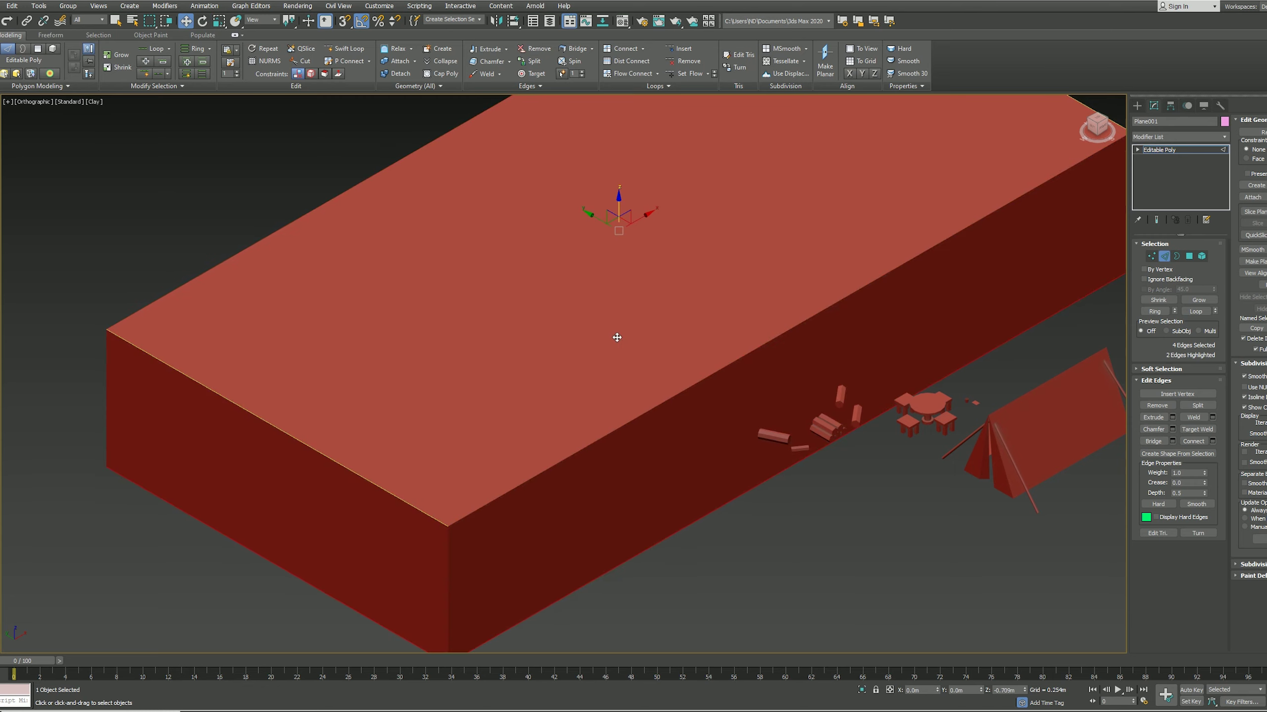
Step: Lower the terrain block's front top edge into a sloped bank
{"action": "left_click", "coordinate": [665, 376]}
{"action": "scroll", "coordinate": [593, 443], "scroll_direction": "up", "scroll_amount": 3}
{"action": "scroll", "coordinate": [558, 537], "scroll_direction": "up", "scroll_amount": 1}
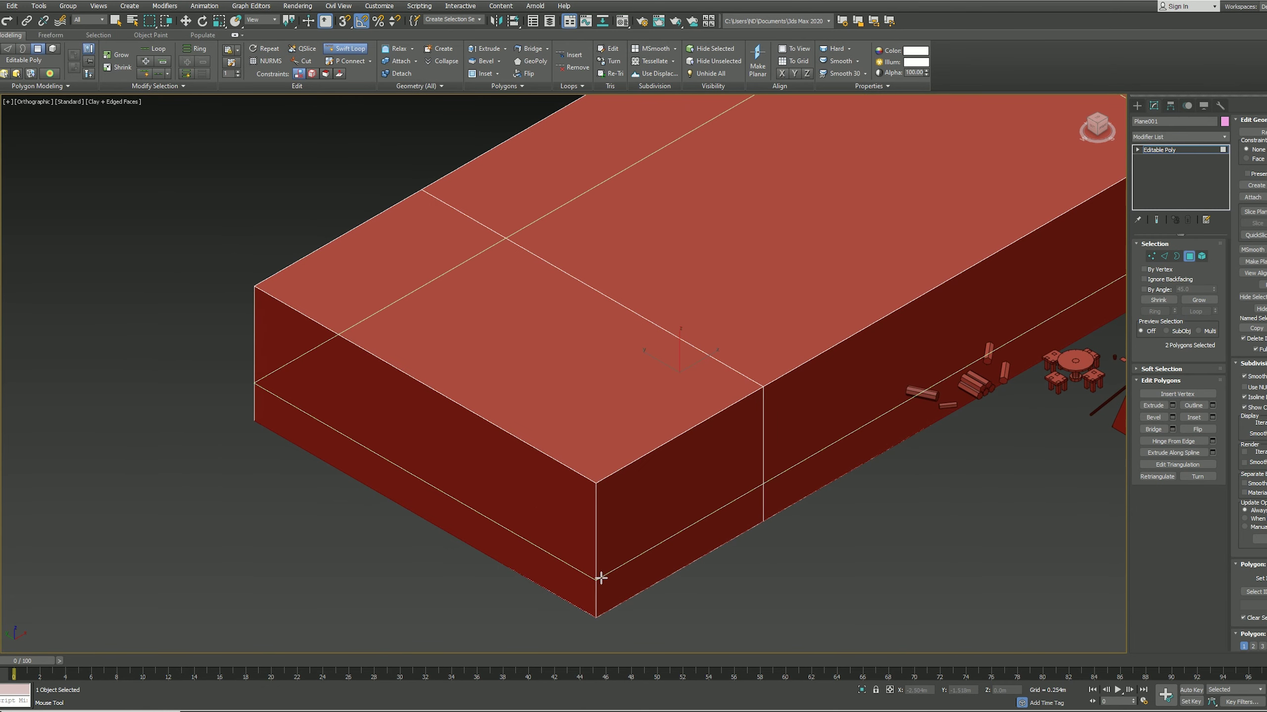
{"action": "key", "text": "w"}
{"action": "left_click", "coordinate": [1152, 255]}
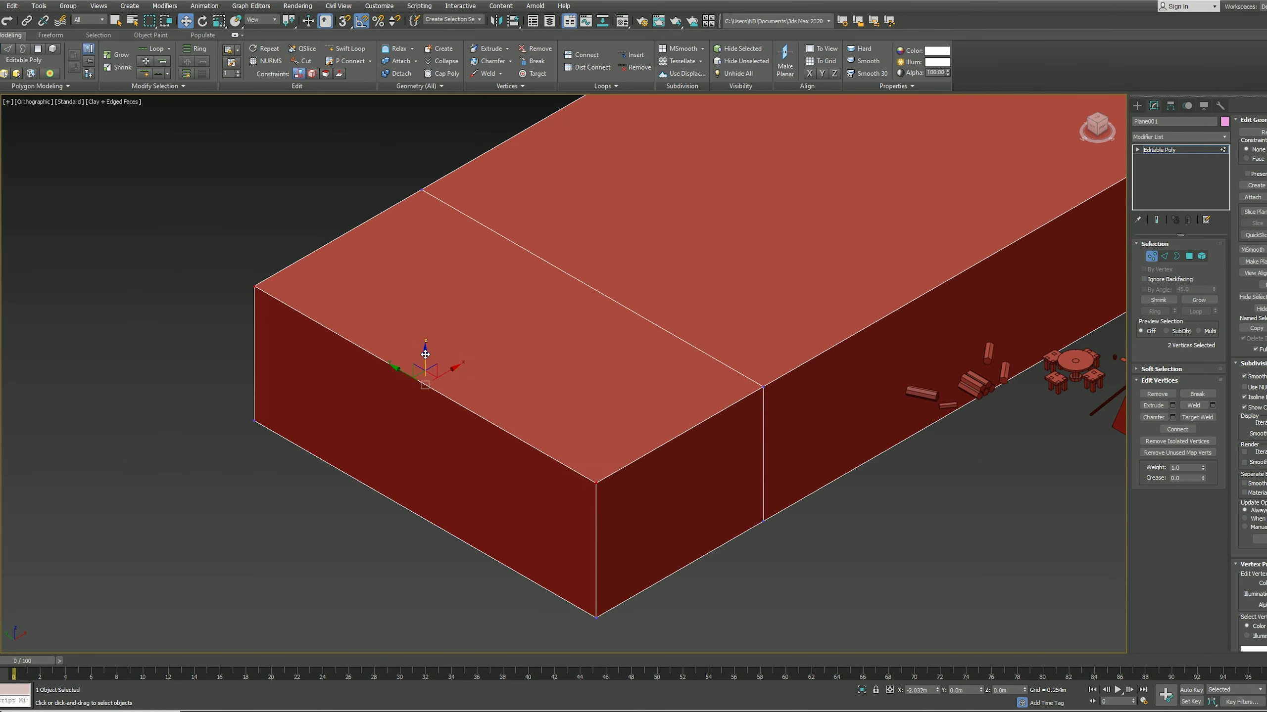
{"action": "left_click_drag", "start_coordinate": [424, 349], "coordinate": [424, 457]}
Step: Add a loop along the slope, bend its profile, and detach the front polygons
{"action": "left_click", "coordinate": [344, 48]}
{"action": "left_click", "coordinate": [484, 450]}
{"action": "left_click", "coordinate": [1164, 256]}
{"action": "left_click", "coordinate": [543, 348]}
{"action": "left_click_drag", "start_coordinate": [500, 430], "coordinate": [499, 440]}
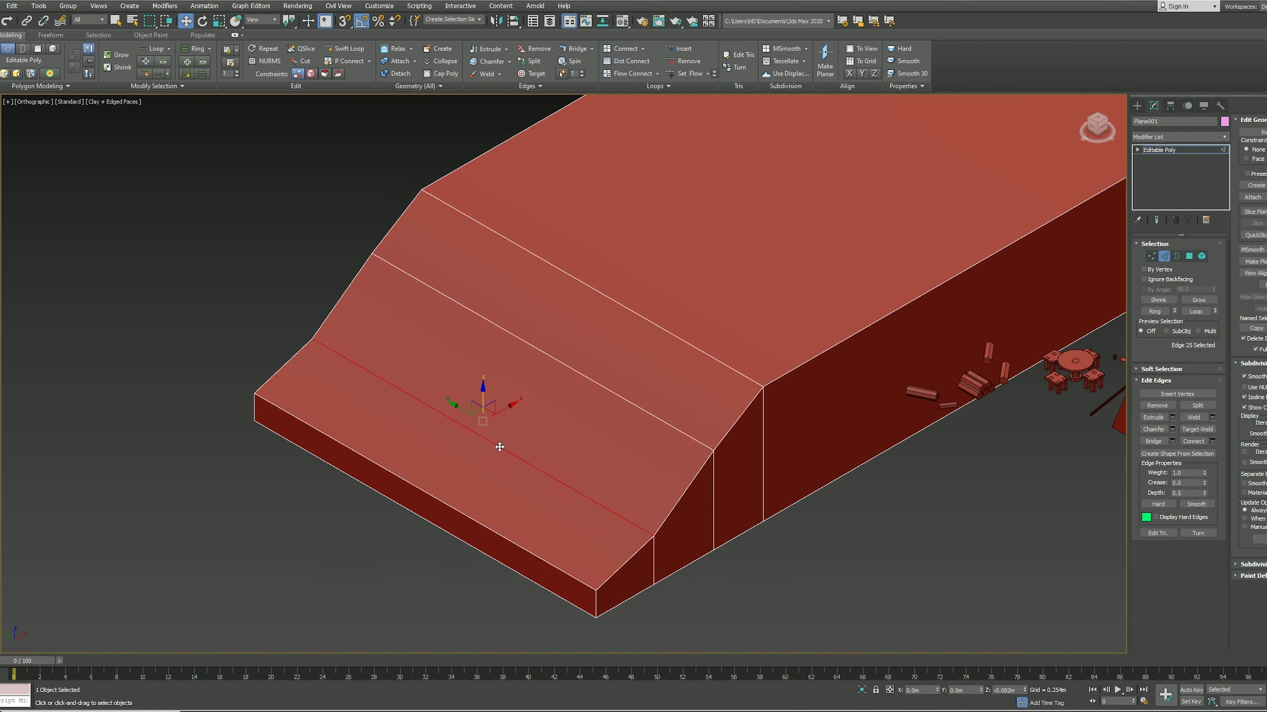
{"action": "left_click", "coordinate": [1189, 255], "text": "ctrl"}
{"action": "key", "text": "Return"}
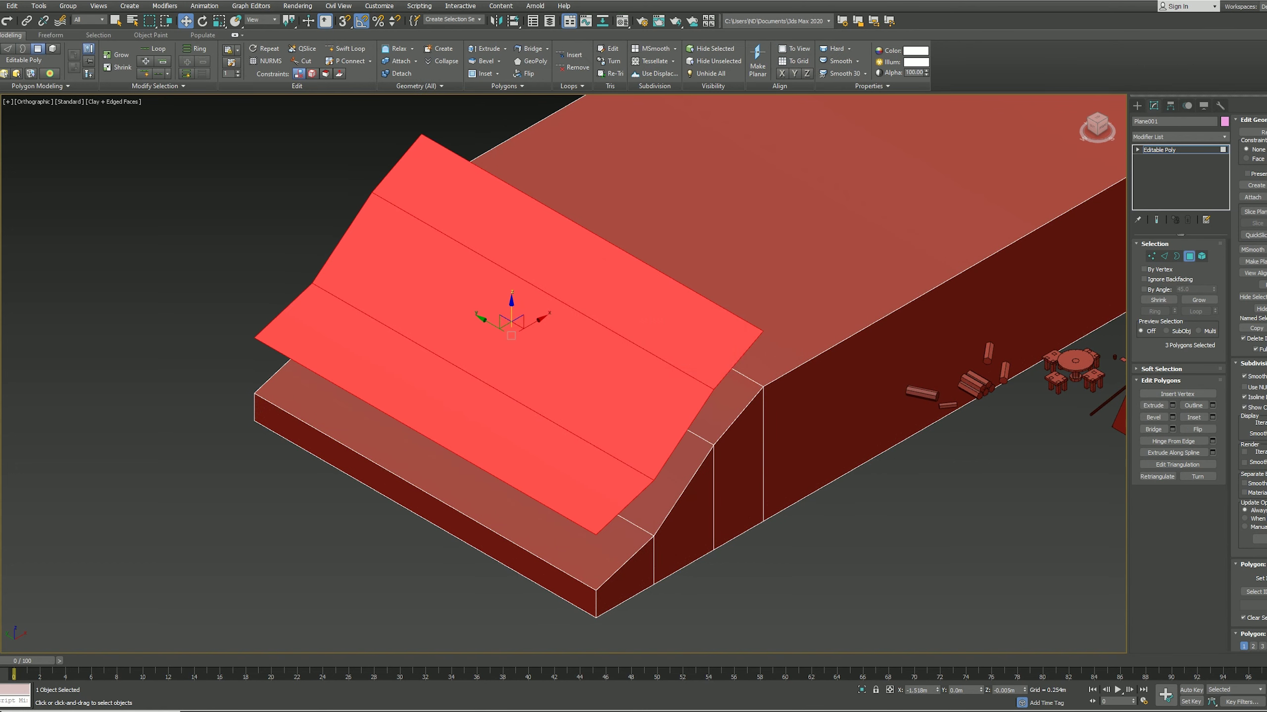
Step: Remove the inner top loops and extrude the top border edges down into walls
{"action": "key", "text": "ctrl+BackSpace"}
{"action": "key", "text": "1"}
{"action": "key", "text": "ctrl+a"}
{"action": "key", "text": "r"}
{"action": "key", "text": "F12"}
{"action": "left_click", "coordinate": [1164, 255], "text": "ctrl"}
{"action": "key", "text": "w"}
{"action": "left_click_drag", "start_coordinate": [509, 311], "coordinate": [507, 419], "text": "shift"}
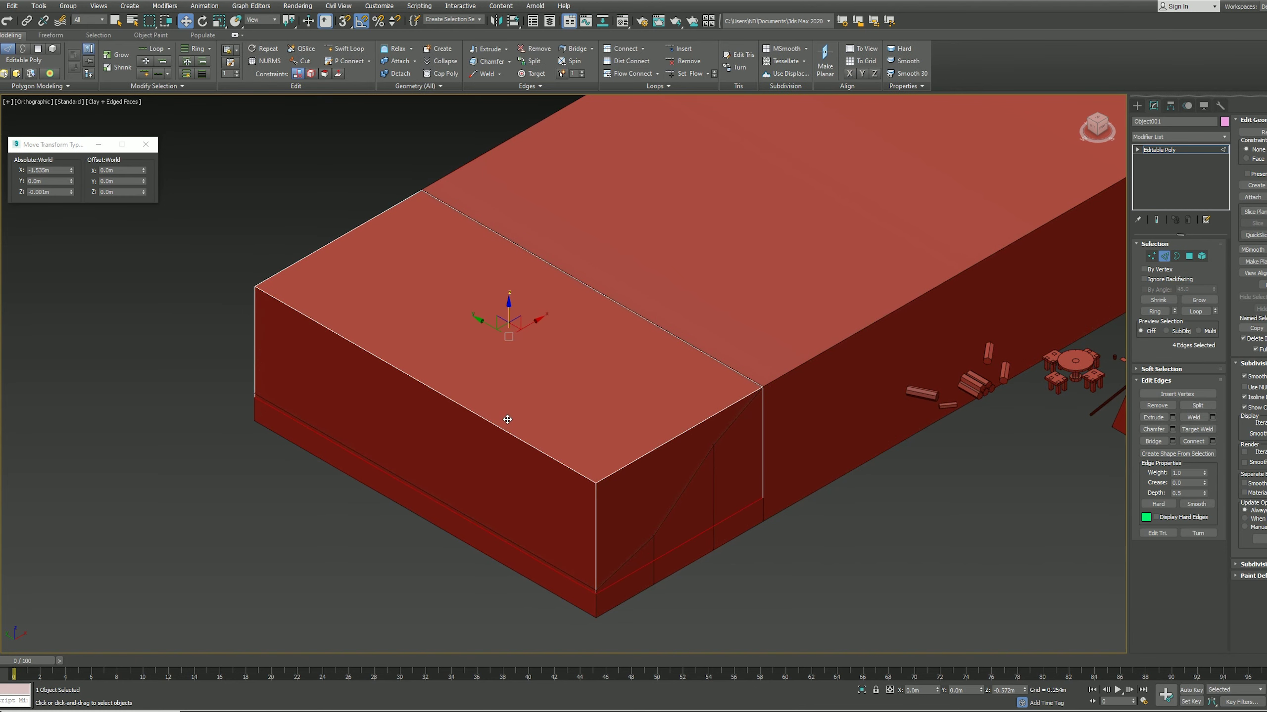
Step: Add three Swift Loop edge loops across the terrain block
{"action": "left_click", "coordinate": [1189, 256], "text": "ctrl"}
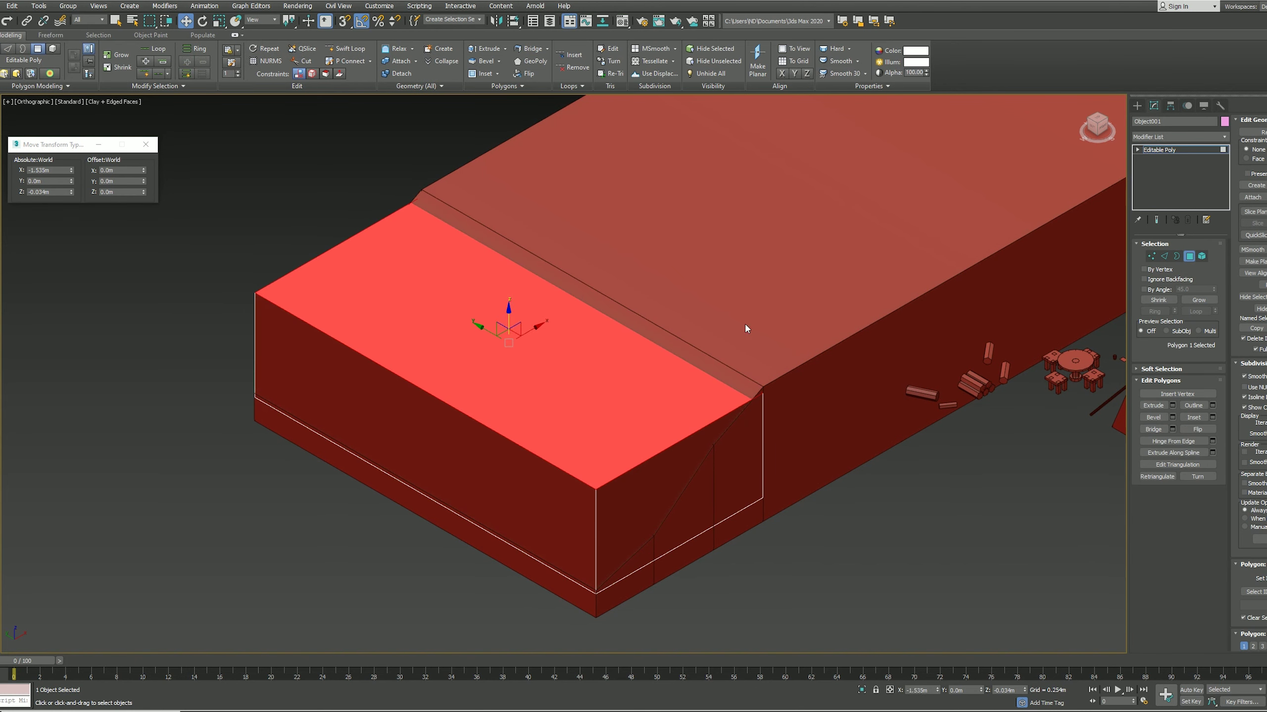
{"action": "key", "text": "6"}
{"action": "scroll", "coordinate": [734, 458], "scroll_direction": "down", "scroll_amount": 3}
{"action": "scroll", "coordinate": [563, 418], "scroll_direction": "up", "scroll_amount": 2}
{"action": "key", "text": "F4"}
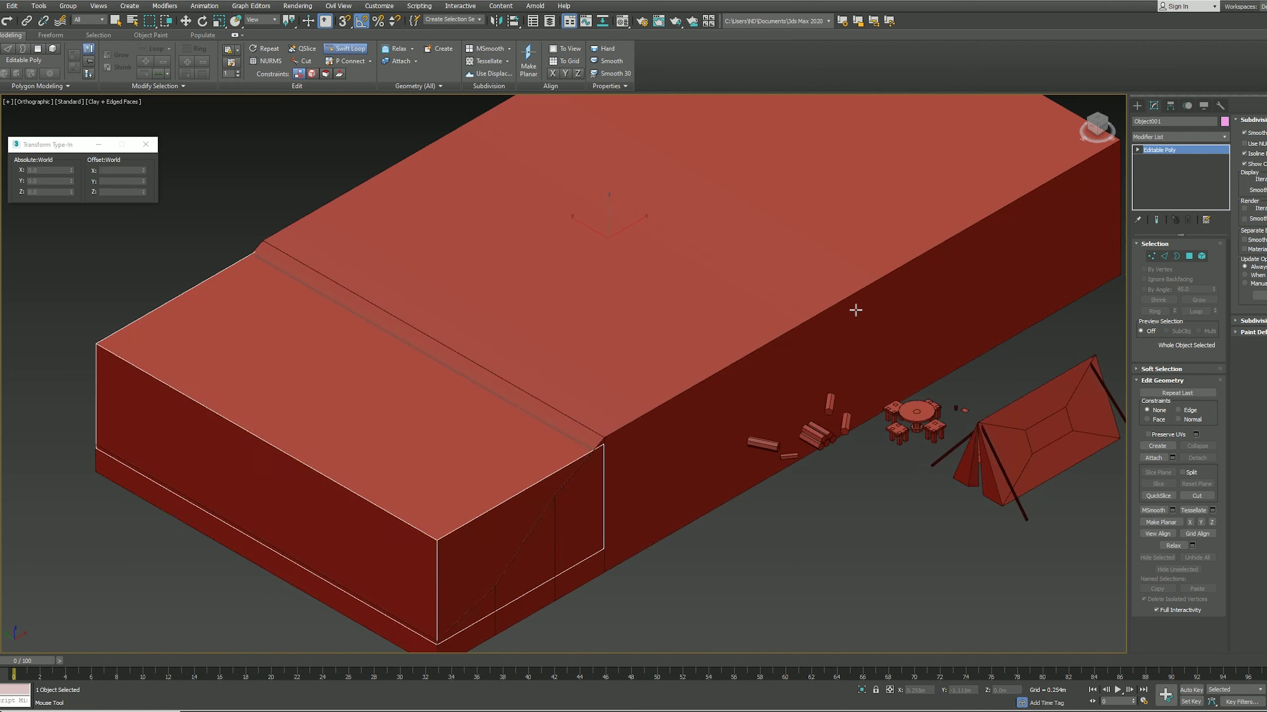
{"action": "left_click", "coordinate": [345, 48]}
{"action": "scroll", "coordinate": [1078, 271], "scroll_direction": "up", "scroll_amount": 2}
{"action": "left_click", "coordinate": [633, 439]}
{"action": "left_click", "coordinate": [779, 349]}
{"action": "left_click", "coordinate": [906, 289]}
{"action": "right_click", "coordinate": [842, 291]}
Step: Slide a loop, add one more, and nudge side vertices into an uneven cliff face
{"action": "middle_click_drag", "start_coordinate": [699, 468], "coordinate": [718, 428]}
{"action": "left_click", "coordinate": [581, 474]}
{"action": "left_click", "coordinate": [695, 399]}
{"action": "left_click", "coordinate": [882, 299]}
{"action": "left_click", "coordinate": [994, 240]}
{"action": "key", "text": "1"}
{"action": "left_click", "coordinate": [651, 404]}
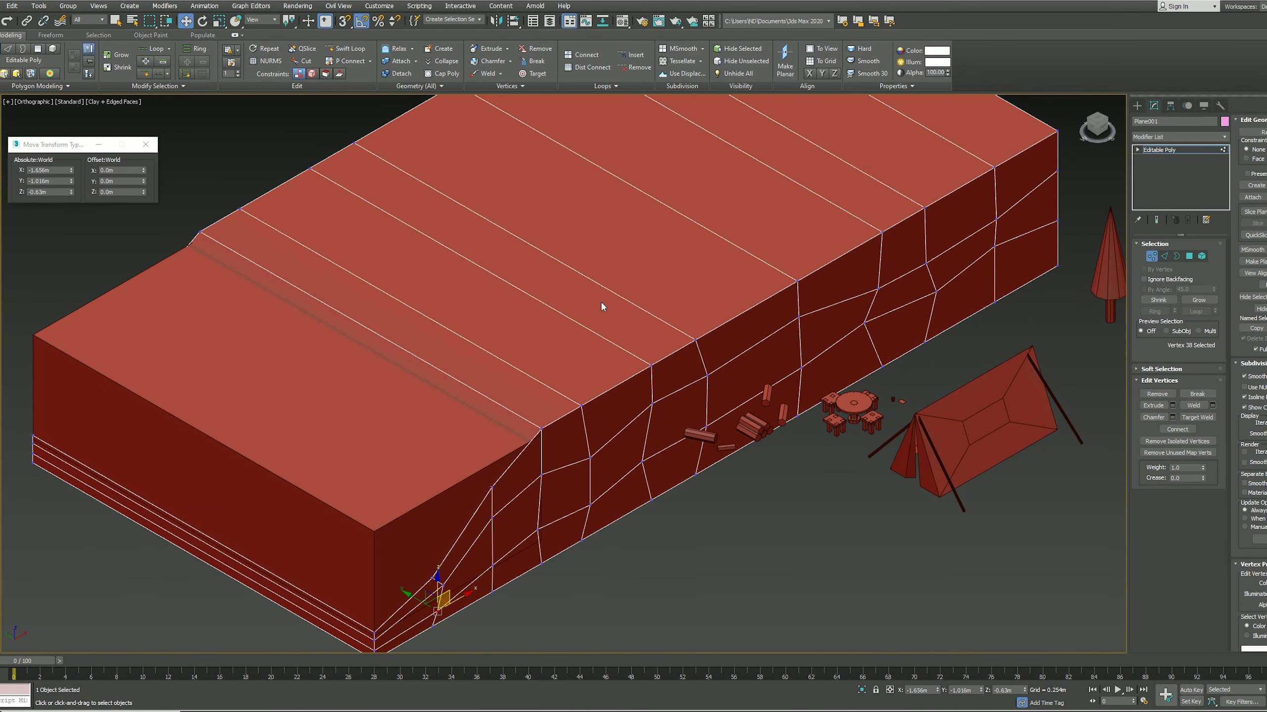
{"action": "scroll", "coordinate": [722, 284], "scroll_direction": "down", "scroll_amount": 4}
{"action": "scroll", "coordinate": [741, 303], "scroll_direction": "up", "scroll_amount": 1}
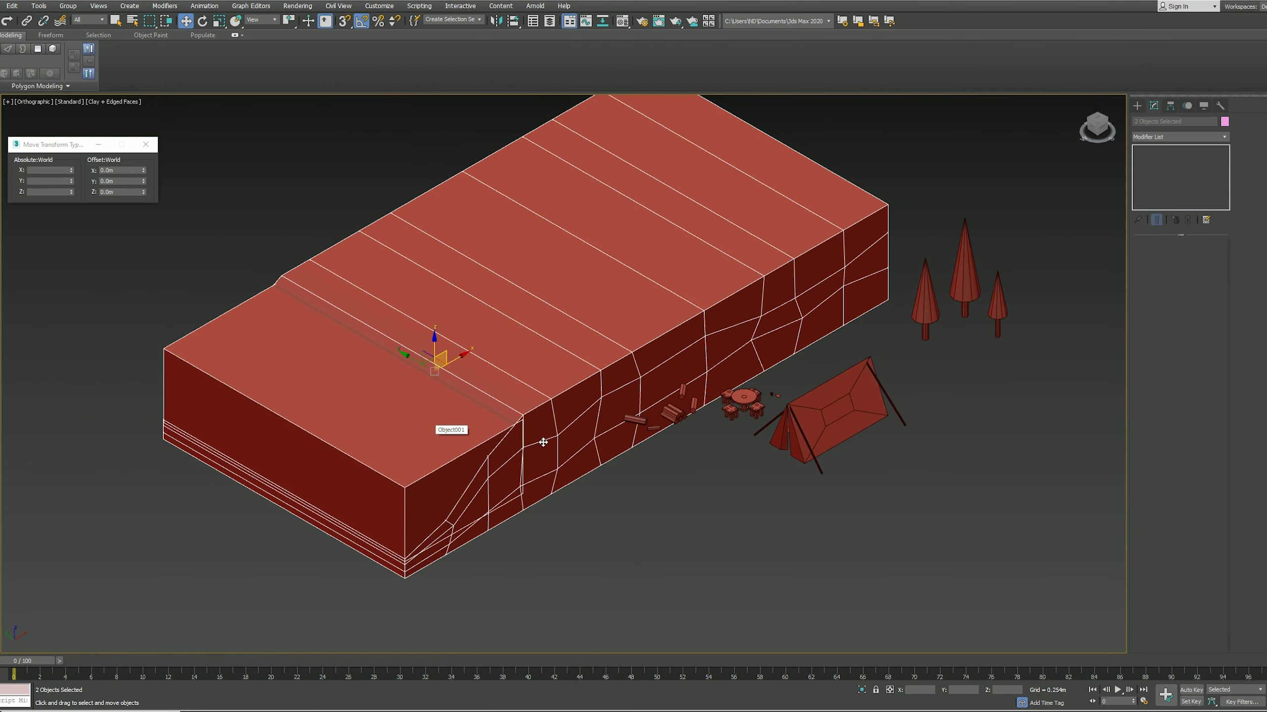
Step: Move the tent, table, logs and trees up onto the terrain block's top
{"action": "left_click", "coordinate": [727, 395]}
{"action": "left_click_drag", "start_coordinate": [728, 394], "coordinate": [508, 241]}
{"action": "middle_click_drag", "start_coordinate": [509, 241], "coordinate": [565, 299]}
{"action": "left_click_drag", "start_coordinate": [578, 290], "coordinate": [591, 295]}
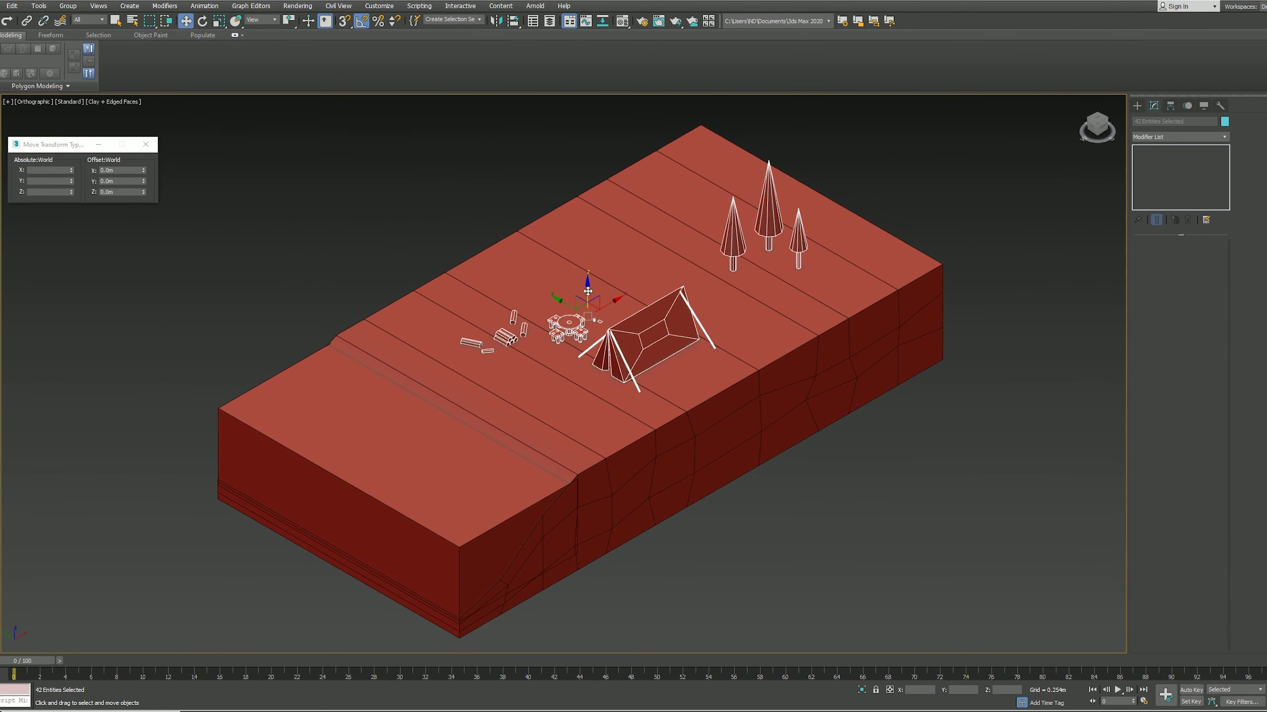
Step: Select the table set pieces: tabletop square, cylinder, bucket and stools
{"action": "scroll", "coordinate": [583, 310], "scroll_direction": "up", "scroll_amount": 5}
{"action": "left_click", "coordinate": [749, 210]}
{"action": "scroll", "coordinate": [775, 289], "scroll_direction": "down", "scroll_amount": 3}
{"action": "left_click", "coordinate": [724, 305]}
{"action": "scroll", "coordinate": [729, 280], "scroll_direction": "up", "scroll_amount": 5}
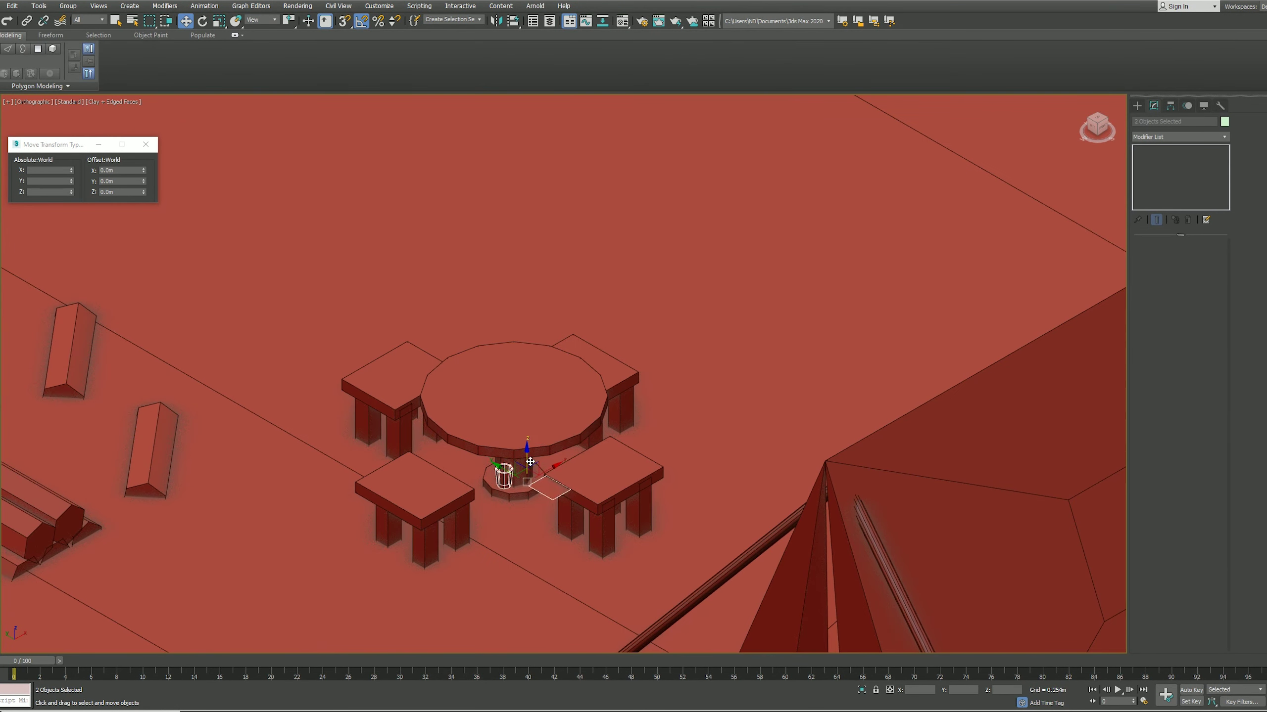
{"action": "left_click", "coordinate": [557, 416]}
{"action": "scroll", "coordinate": [557, 349], "scroll_direction": "up", "scroll_amount": 5}
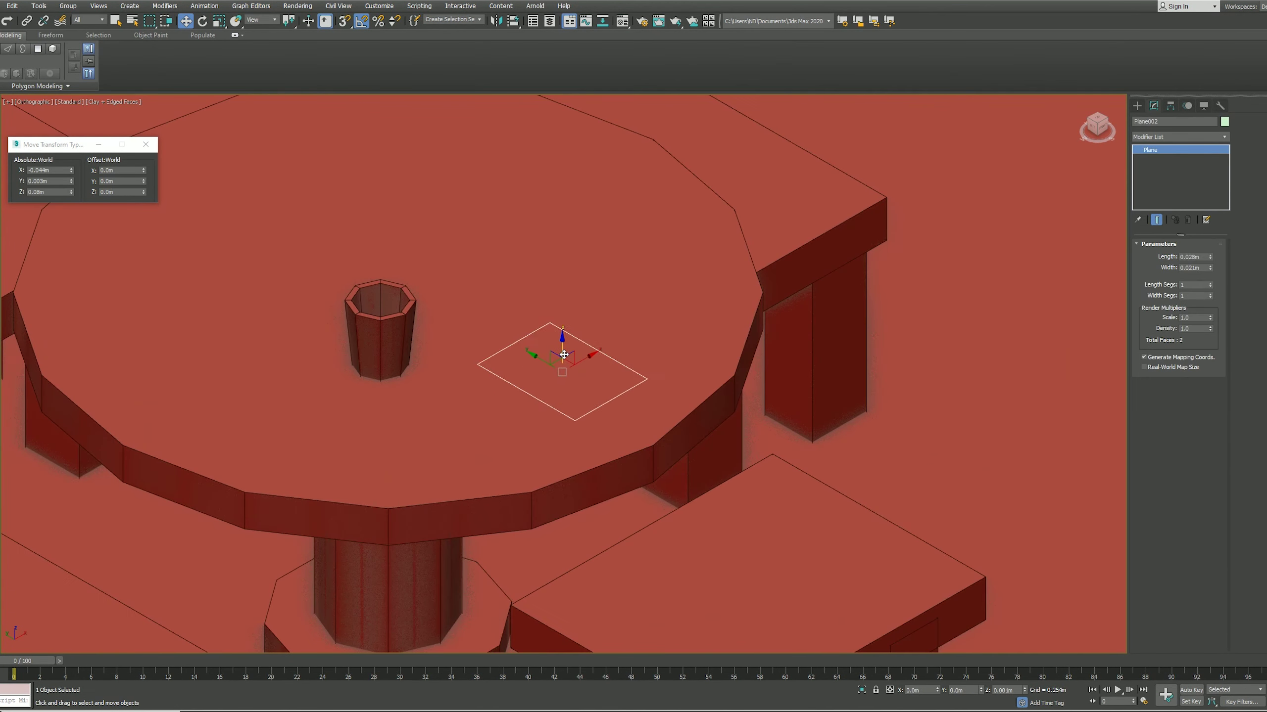
{"action": "scroll", "coordinate": [517, 391], "scroll_direction": "down", "scroll_amount": 3}
{"action": "left_click", "coordinate": [541, 419]}
{"action": "scroll", "coordinate": [543, 421], "scroll_direction": "up", "scroll_amount": 2}
{"action": "scroll", "coordinate": [543, 420], "scroll_direction": "down", "scroll_amount": 3}
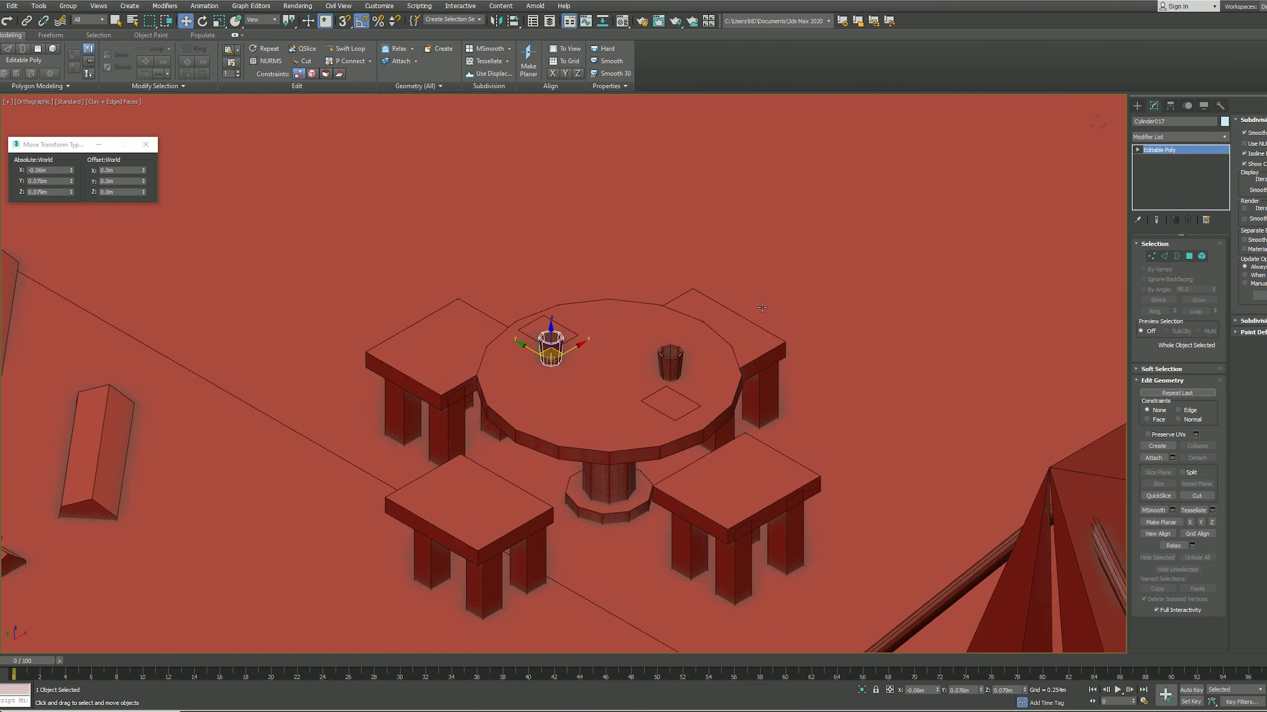
{"action": "scroll", "coordinate": [648, 324], "scroll_direction": "down", "scroll_amount": 3}
{"action": "right_click", "coordinate": [801, 269]}
{"action": "left_click", "coordinate": [817, 289]}
Step: Group the selected table pieces as 'table'
{"action": "left_click", "coordinate": [67, 5]}
{"action": "left_click", "coordinate": [75, 17]}
{"action": "type", "text": "tabl"}
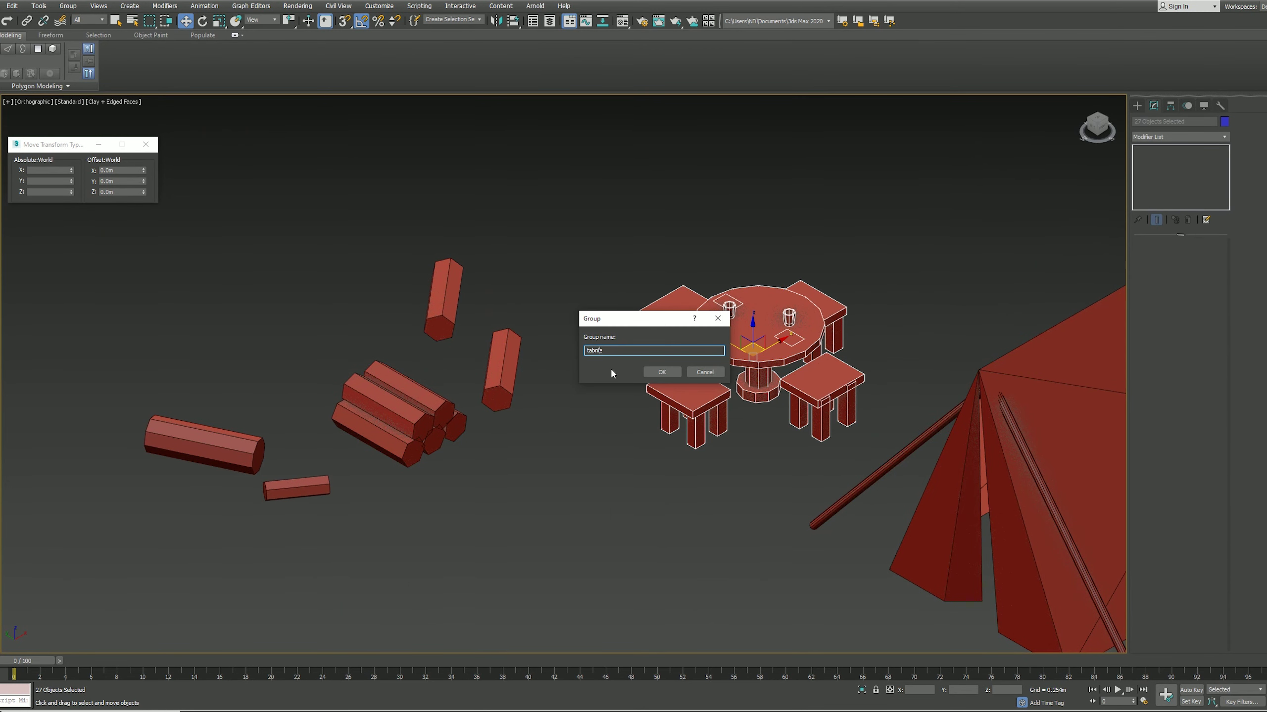
{"action": "key", "text": "Return"}
Step: Group the whole log pile as 'wood'
{"action": "left_click_drag", "start_coordinate": [319, 349], "coordinate": [479, 479]}
{"action": "left_click", "coordinate": [68, 5]}
{"action": "left_click", "coordinate": [75, 16]}
{"action": "type", "text": "wood"}
{"action": "key", "text": "Return"}
Step: Tip the log bundle upright and turn a loose log about 15 degrees
{"action": "scroll", "coordinate": [319, 449], "scroll_direction": "up", "scroll_amount": 2}
{"action": "key", "text": "r"}
{"action": "left_click_drag", "start_coordinate": [409, 365], "coordinate": [441, 412]}
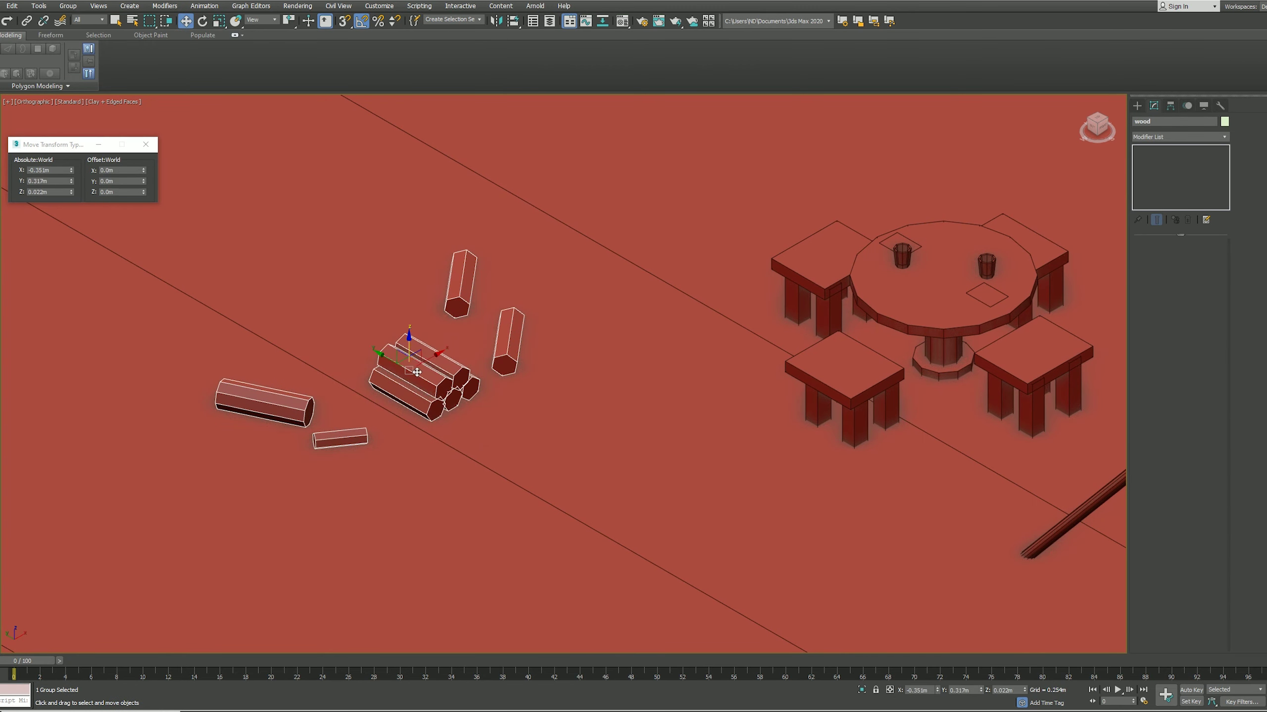
{"action": "key", "text": "e"}
{"action": "left_click", "coordinate": [557, 420]}
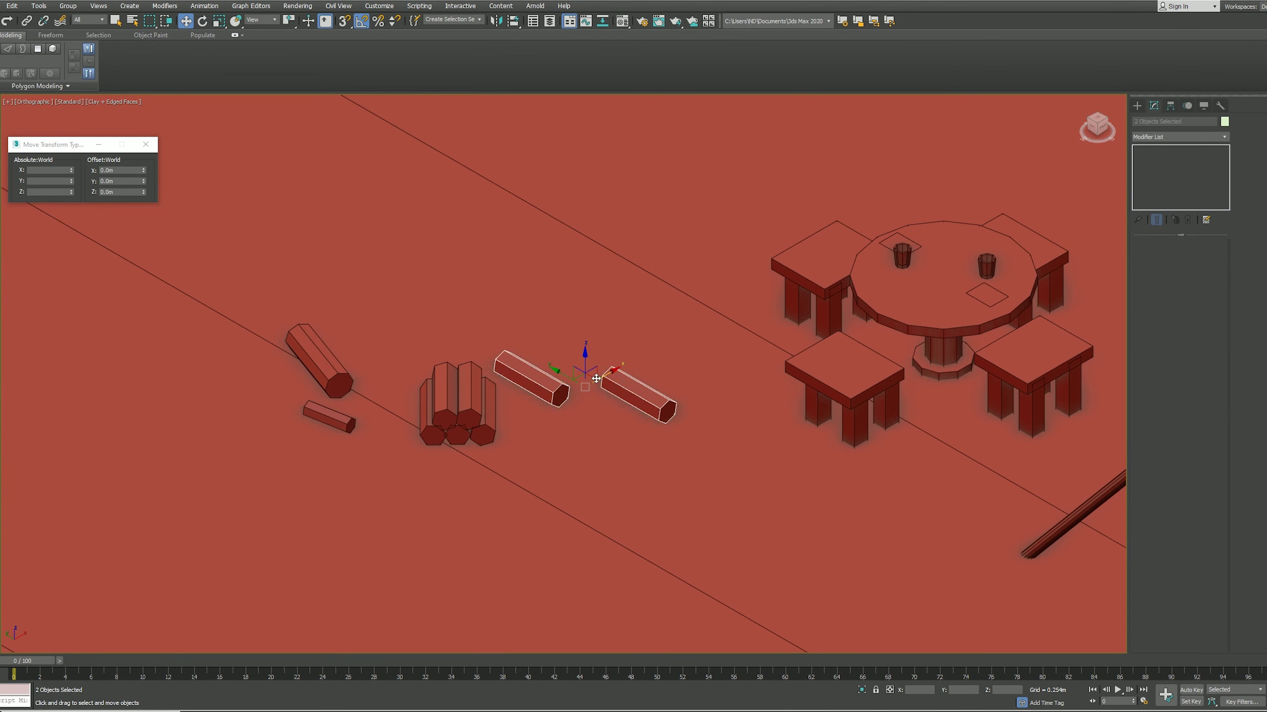
{"action": "left_click", "coordinate": [643, 394]}
{"action": "left_click_drag", "start_coordinate": [671, 381], "coordinate": [654, 381]}
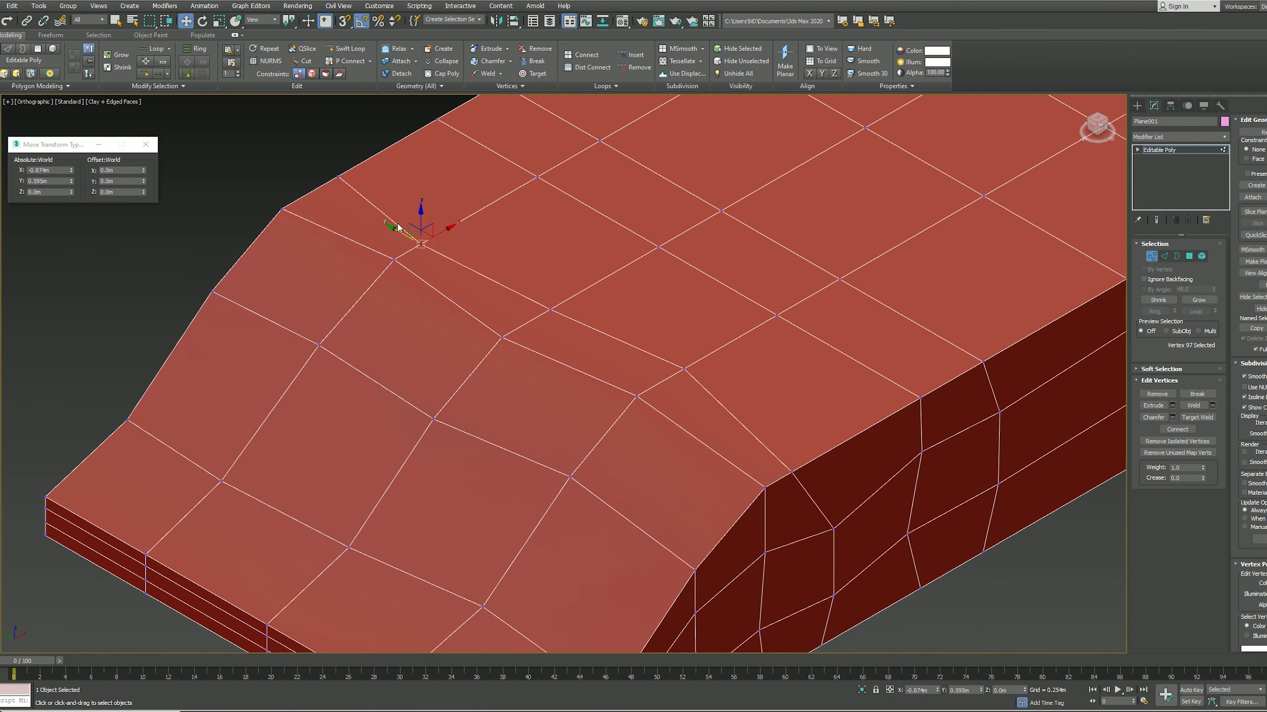
Step: Return to object level and edit the edges of the small pentagonal stone cylinder
{"action": "scroll", "coordinate": [426, 247], "scroll_direction": "down", "scroll_amount": 5}
{"action": "right_click", "coordinate": [933, 245]}
{"action": "left_click", "coordinate": [950, 248]}
{"action": "scroll", "coordinate": [848, 359], "scroll_direction": "down", "scroll_amount": 5}
{"action": "scroll", "coordinate": [890, 357], "scroll_direction": "up", "scroll_amount": 10}
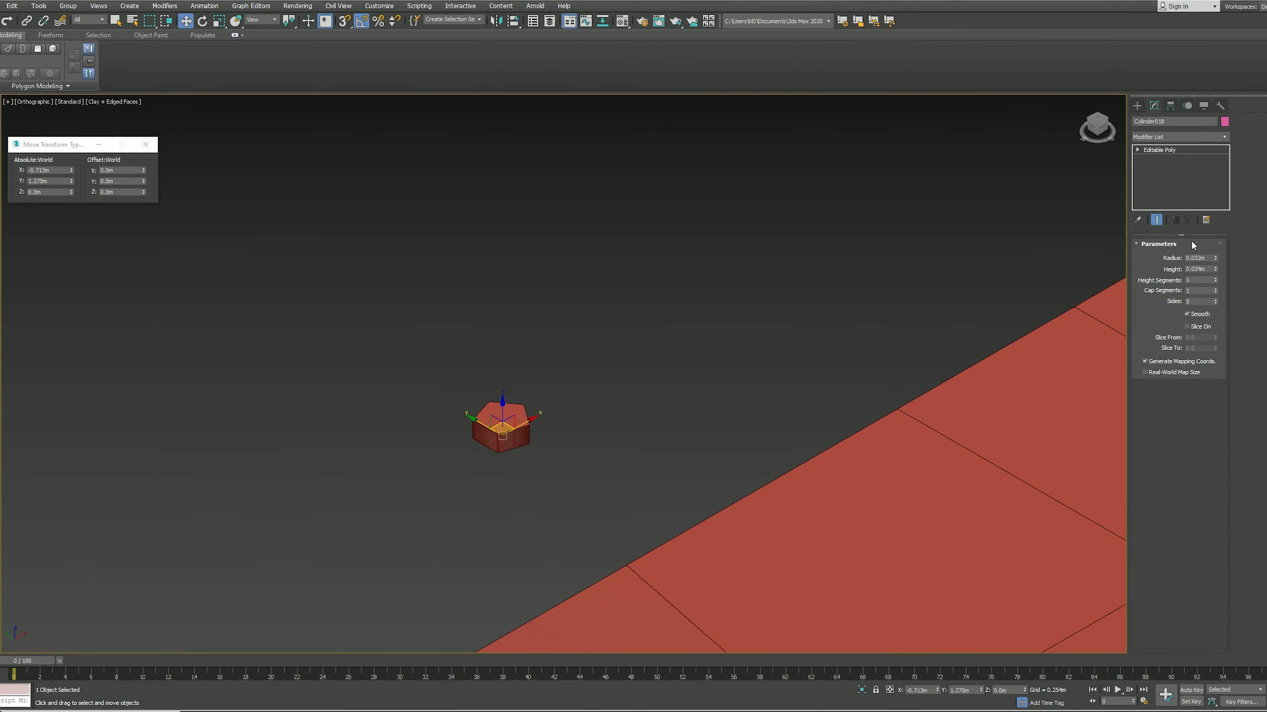
{"action": "left_click", "coordinate": [1160, 150]}
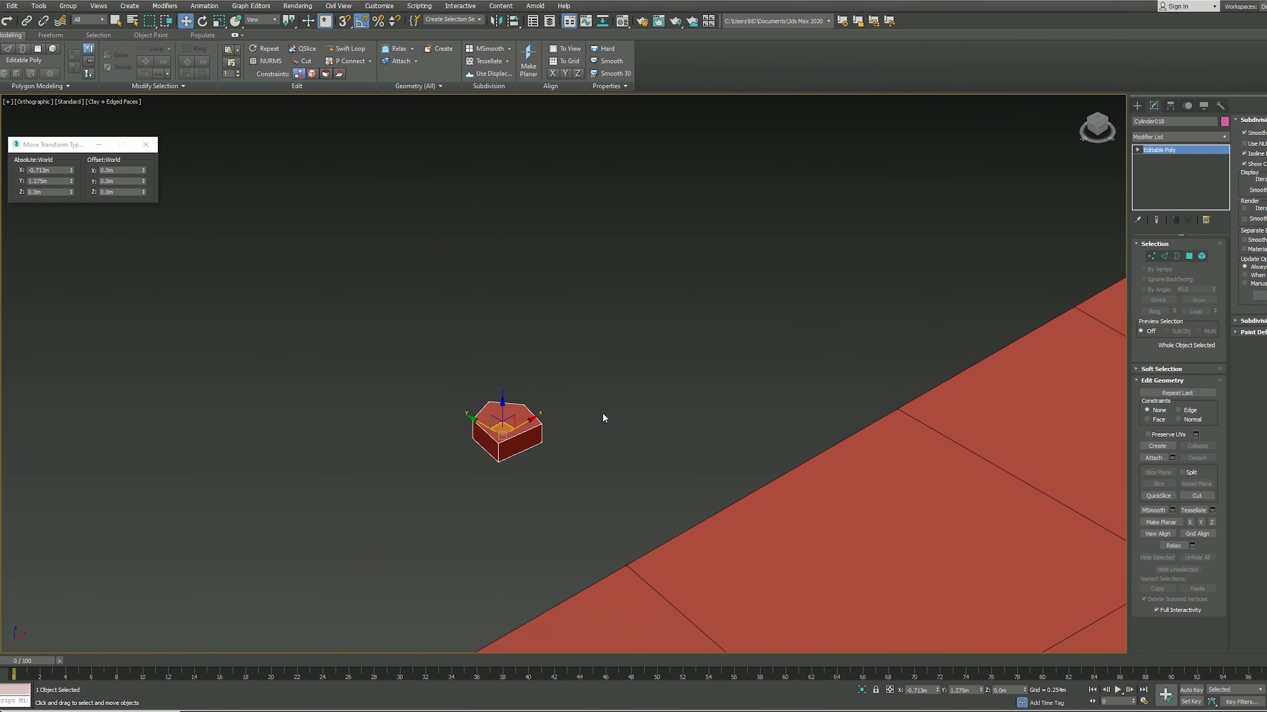
{"action": "key", "text": "2"}
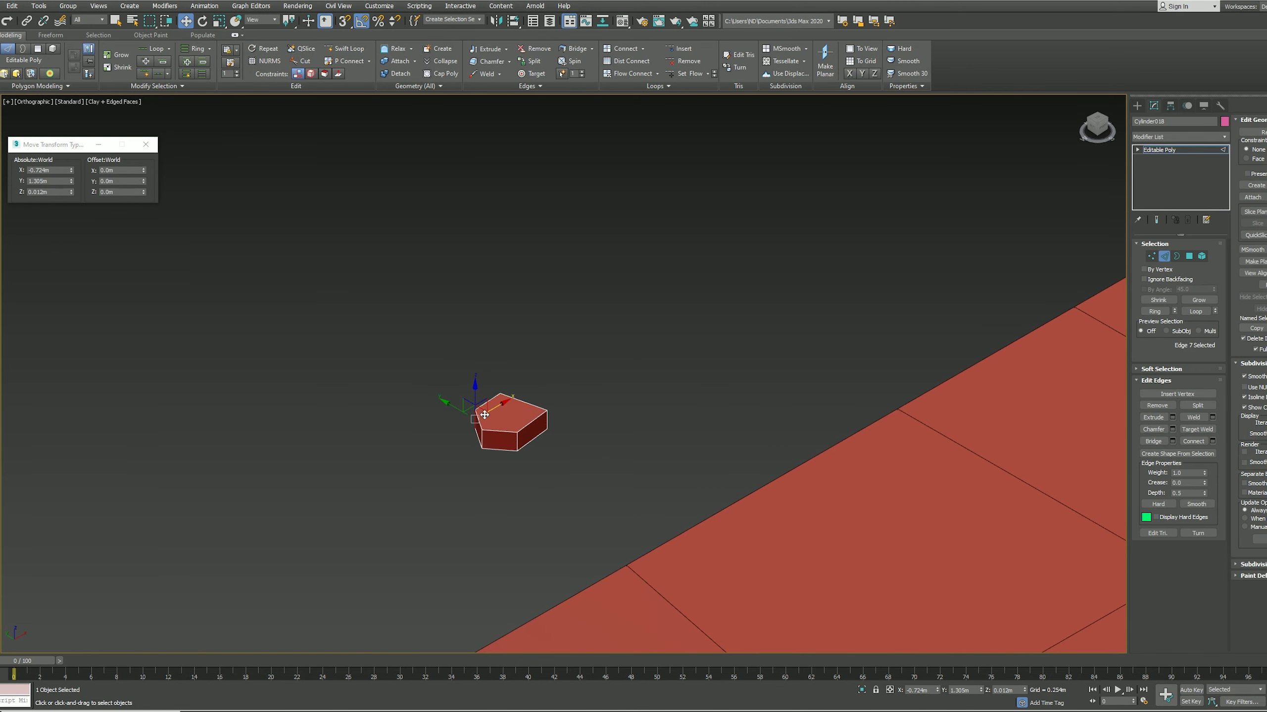
{"action": "left_click", "coordinate": [1166, 260]}
Step: Shift-drag three stone copies onto the terrain, one near the top edge
{"action": "scroll", "coordinate": [519, 342], "scroll_direction": "down", "scroll_amount": 5}
{"action": "scroll", "coordinate": [698, 399], "scroll_direction": "up", "scroll_amount": 2}
{"action": "scroll", "coordinate": [648, 364], "scroll_direction": "up", "scroll_amount": 2}
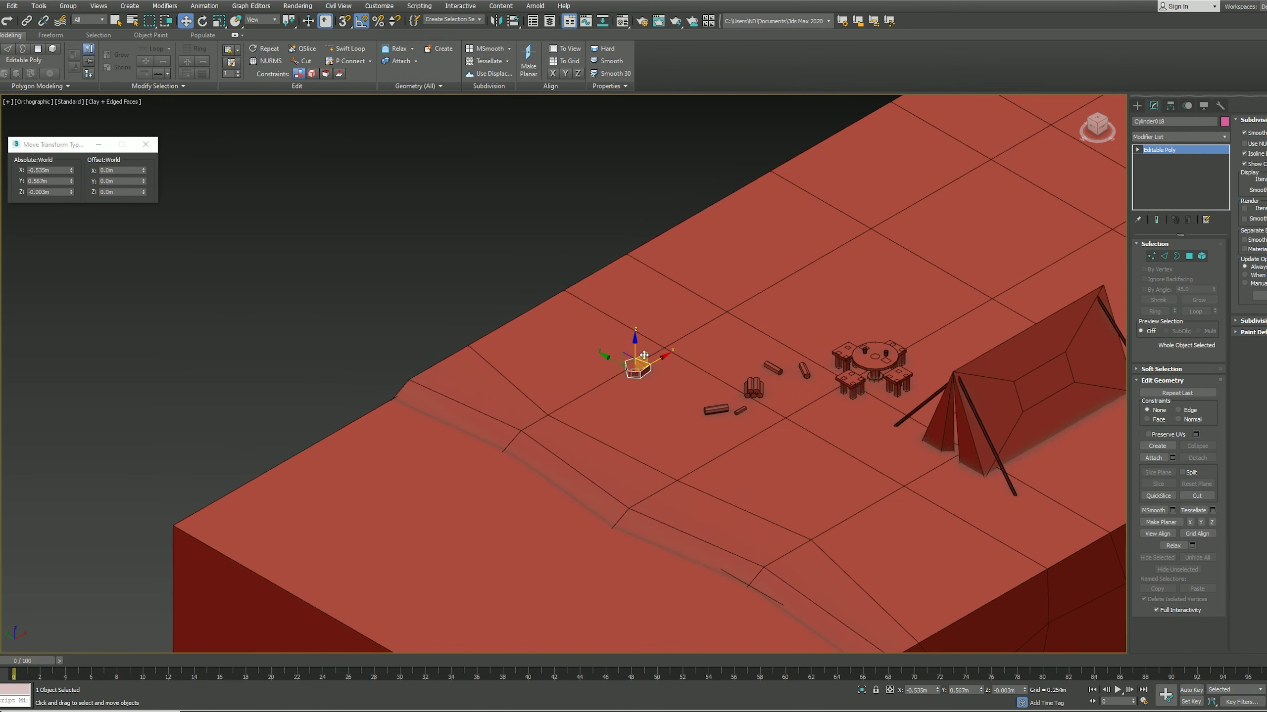
{"action": "left_click_drag", "start_coordinate": [721, 450], "coordinate": [817, 441], "text": "shift"}
{"action": "middle_click_drag", "start_coordinate": [778, 439], "coordinate": [805, 419]}
{"action": "left_click_drag", "start_coordinate": [835, 433], "coordinate": [558, 363], "text": "shift"}
Step: Scale the table group up to 113.5%
{"action": "key", "text": "Return"}
{"action": "scroll", "coordinate": [921, 345], "scroll_direction": "up", "scroll_amount": 4}
{"action": "left_click", "coordinate": [898, 339]}
{"action": "key", "text": "r"}
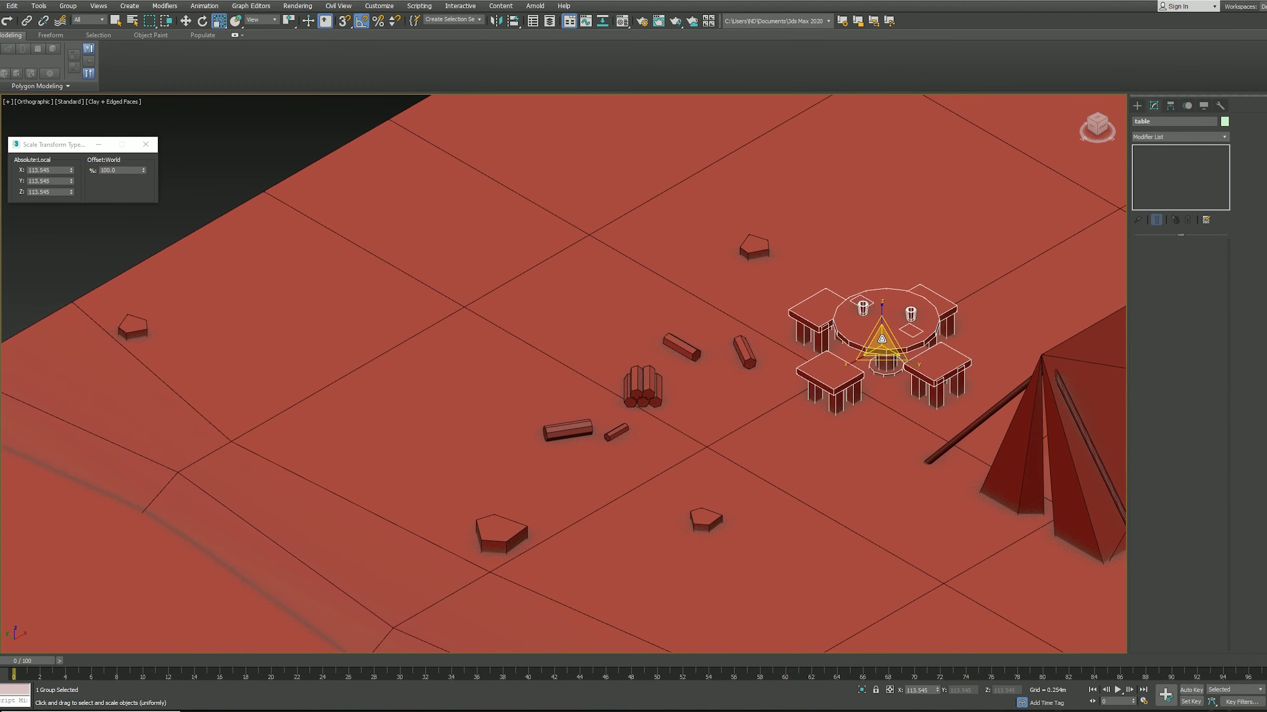
{"action": "scroll", "coordinate": [851, 416], "scroll_direction": "up", "scroll_amount": 3}
{"action": "left_click", "coordinate": [793, 362]}
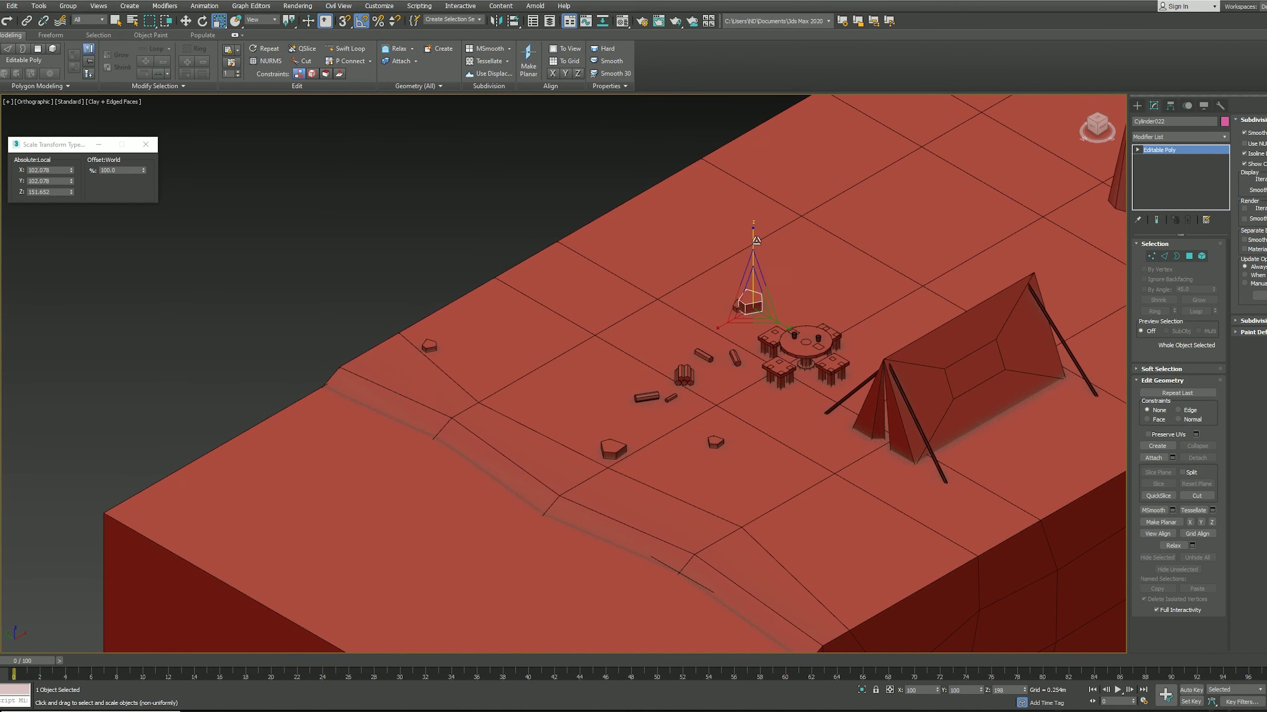
{"action": "scroll", "coordinate": [758, 259], "scroll_direction": "up", "scroll_amount": 3}
{"action": "key", "text": "w"}
Step: Clone four more stones around the campsite, including one near the left edge
{"action": "left_click_drag", "start_coordinate": [758, 295], "coordinate": [913, 242], "text": "shift"}
{"action": "left_click", "coordinate": [653, 399]}
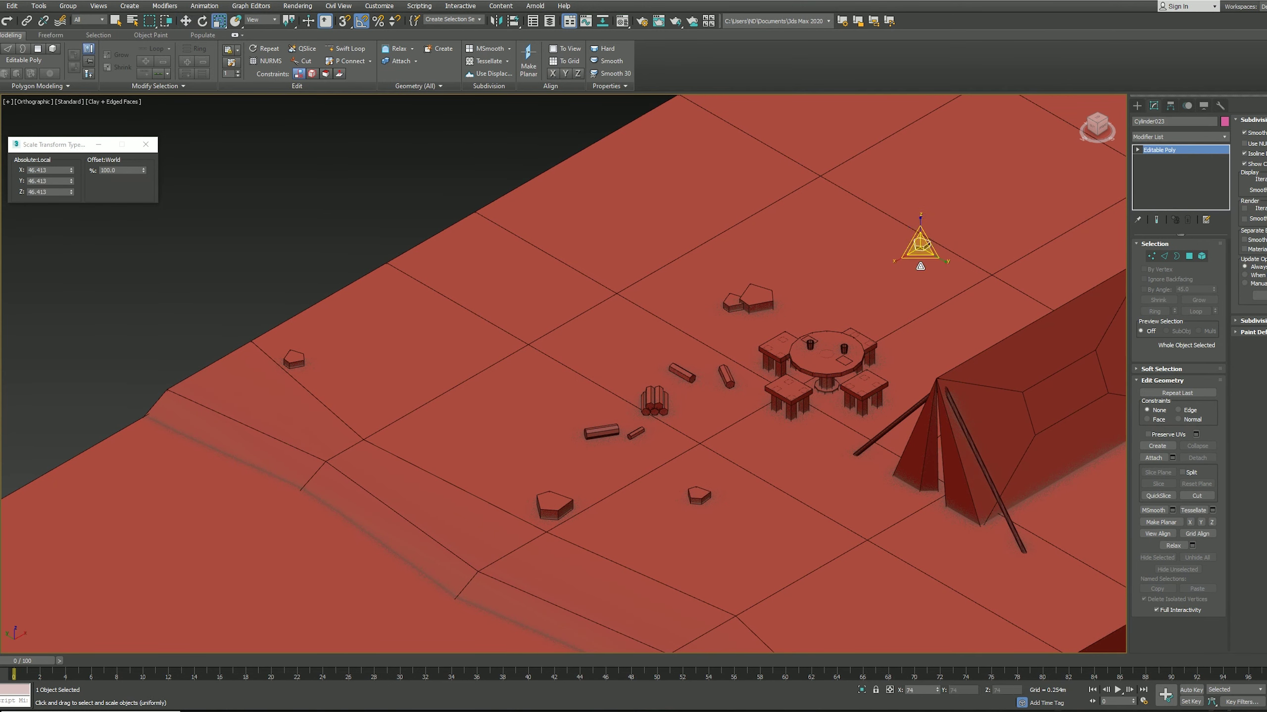
{"action": "middle_click_drag", "start_coordinate": [923, 249], "coordinate": [713, 349]}
{"action": "scroll", "coordinate": [957, 279], "scroll_direction": "down", "scroll_amount": 2}
{"action": "left_click_drag", "start_coordinate": [977, 273], "coordinate": [912, 449], "text": "shift"}
{"action": "left_click", "coordinate": [653, 400]}
{"action": "left_click_drag", "start_coordinate": [967, 491], "coordinate": [475, 331], "text": "shift"}
{"action": "left_click", "coordinate": [653, 399]}
{"action": "scroll", "coordinate": [770, 270], "scroll_direction": "down", "scroll_amount": 3}
Step: Draw a flat plank Box beside the terrain and Shift-clone it into a row
{"action": "left_click", "coordinate": [1137, 105]}
{"action": "left_click", "coordinate": [1158, 167]}
{"action": "mouse_move", "coordinate": [734, 557]}
{"action": "left_mouse_down"}
{"action": "mouse_move", "coordinate": [776, 569]}
{"action": "mouse_move", "coordinate": [771, 549]}
{"action": "left_mouse_up"}
{"action": "left_click", "coordinate": [775, 568]}
{"action": "key", "text": "w"}
{"action": "left_click", "coordinate": [653, 399]}
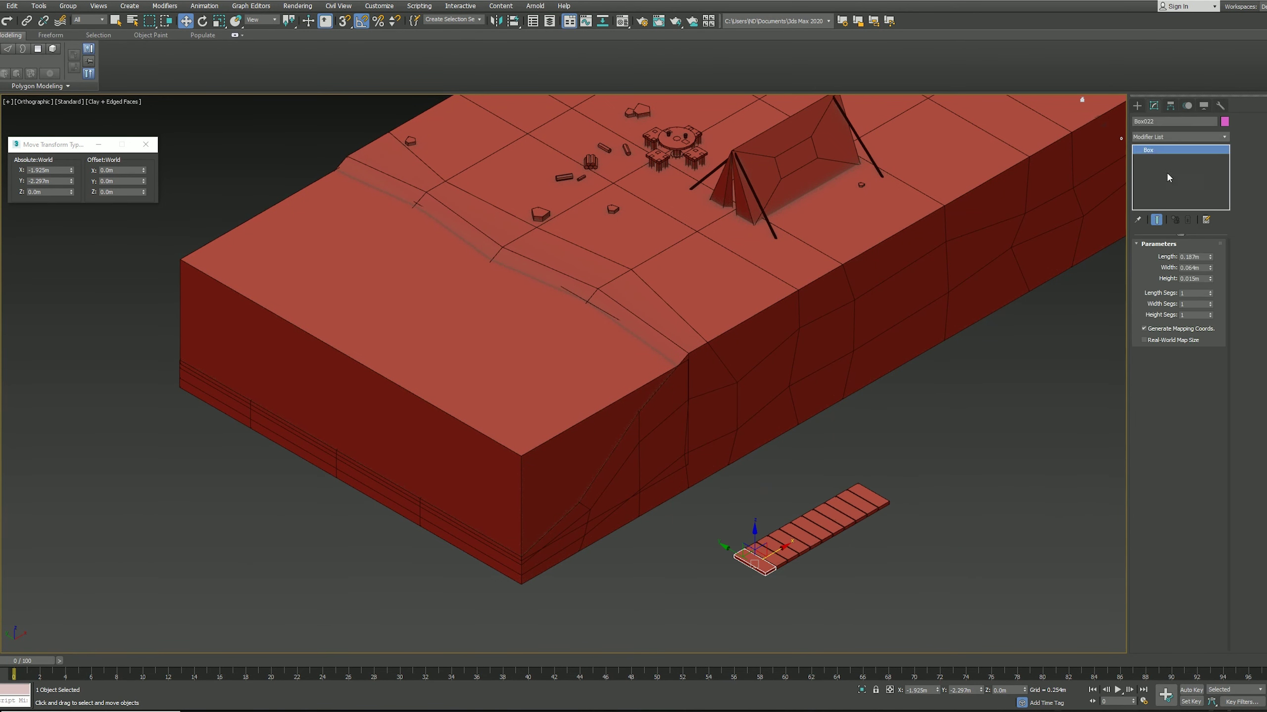
Step: Convert the planks to editable poly and build upright box legs cloned to the corners
{"action": "right_click", "coordinate": [1162, 150]}
{"action": "left_click", "coordinate": [1186, 438]}
{"action": "left_click", "coordinate": [1137, 105]}
{"action": "left_click", "coordinate": [1157, 168]}
{"action": "scroll", "coordinate": [806, 543], "scroll_direction": "up", "scroll_amount": 3}
{"action": "mouse_move", "coordinate": [798, 546]}
{"action": "left_mouse_down"}
{"action": "mouse_move", "coordinate": [810, 533]}
{"action": "mouse_move", "coordinate": [781, 529]}
{"action": "left_mouse_up"}
{"action": "left_click", "coordinate": [1154, 105]}
{"action": "left_click_drag", "start_coordinate": [1210, 278], "coordinate": [1210, 260]}
{"action": "key", "text": "w"}
{"action": "left_click_drag", "start_coordinate": [743, 494], "coordinate": [713, 459], "text": "shift"}
{"action": "key", "text": "Return"}
Step: Move the legs under the planks and set the walkway onto the lower terrain
{"action": "scroll", "coordinate": [713, 459], "scroll_direction": "down", "scroll_amount": 5}
{"action": "left_click_drag", "start_coordinate": [674, 409], "coordinate": [628, 363]}
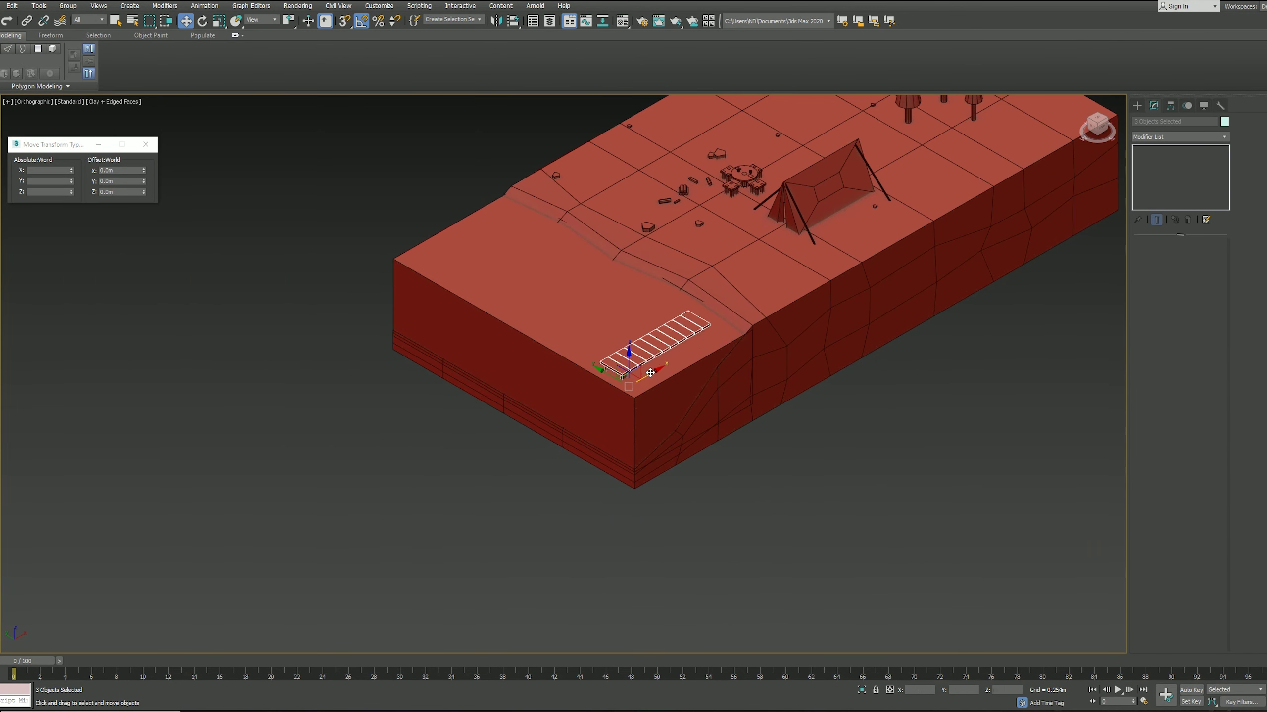
{"action": "scroll", "coordinate": [628, 362], "scroll_direction": "up", "scroll_amount": 2}
{"action": "scroll", "coordinate": [699, 419], "scroll_direction": "up", "scroll_amount": 3}
{"action": "scroll", "coordinate": [699, 419], "scroll_direction": "down", "scroll_amount": 2}
{"action": "scroll", "coordinate": [688, 317], "scroll_direction": "down", "scroll_amount": 2}
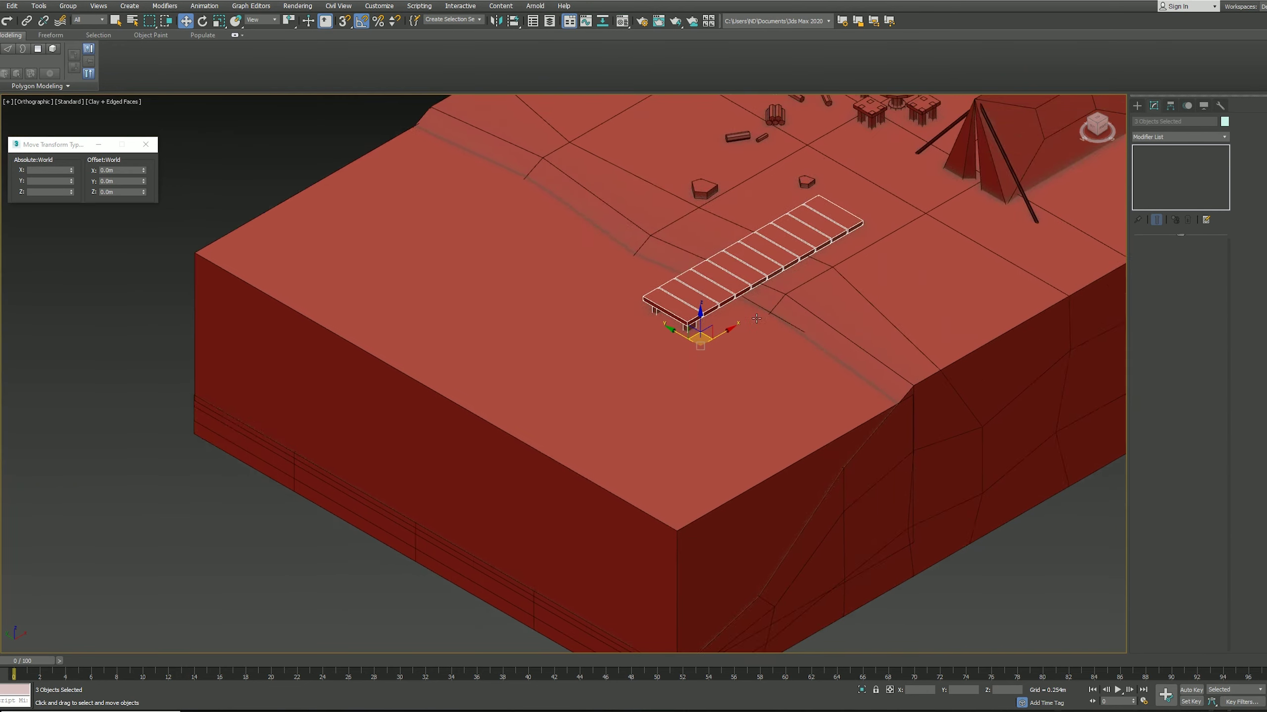
{"action": "mouse_move", "coordinate": [888, 315]}
{"action": "middle_mouse_down"}
{"action": "mouse_move", "coordinate": [1039, 399]}
{"action": "mouse_move", "coordinate": [1070, 455]}
{"action": "middle_mouse_up"}
Step: Create two short cylinders and position them along the bank edge
{"action": "left_click", "coordinate": [1137, 106]}
{"action": "left_click", "coordinate": [1157, 189]}
{"action": "left_click_drag", "start_coordinate": [565, 245], "coordinate": [575, 234]}
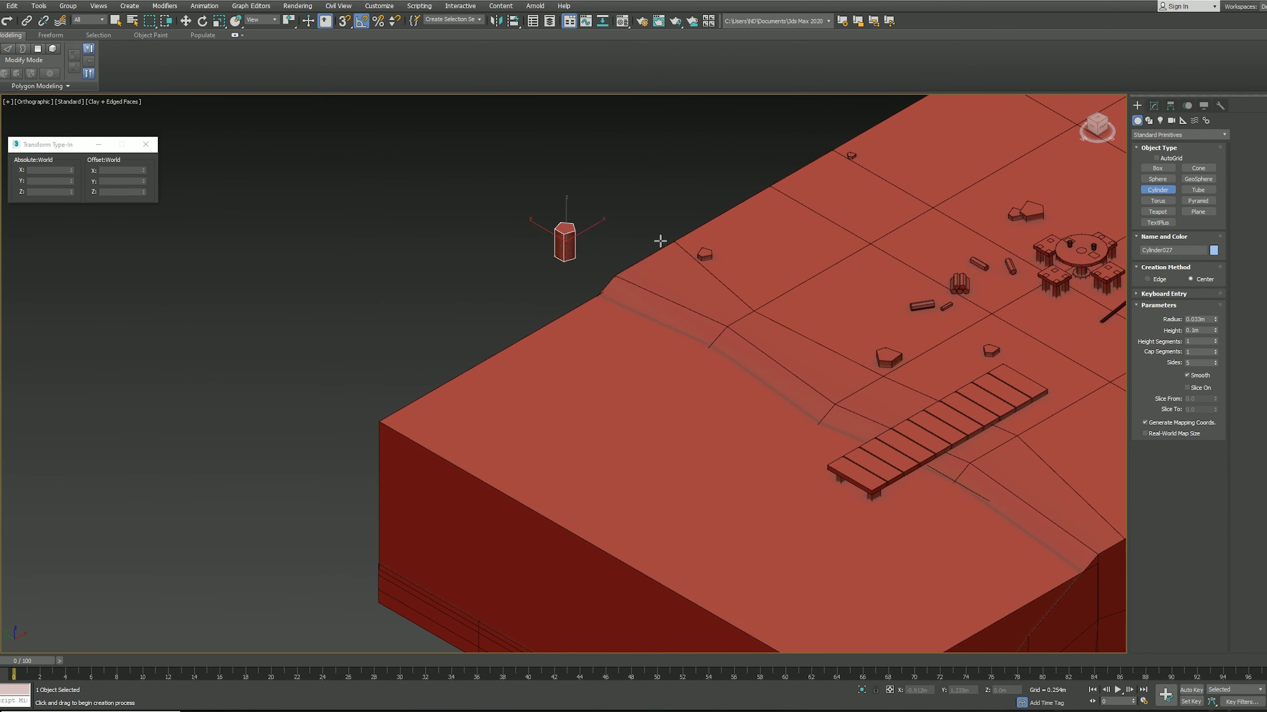
{"action": "key", "text": "w"}
{"action": "middle_click_drag", "start_coordinate": [568, 247], "coordinate": [572, 265]}
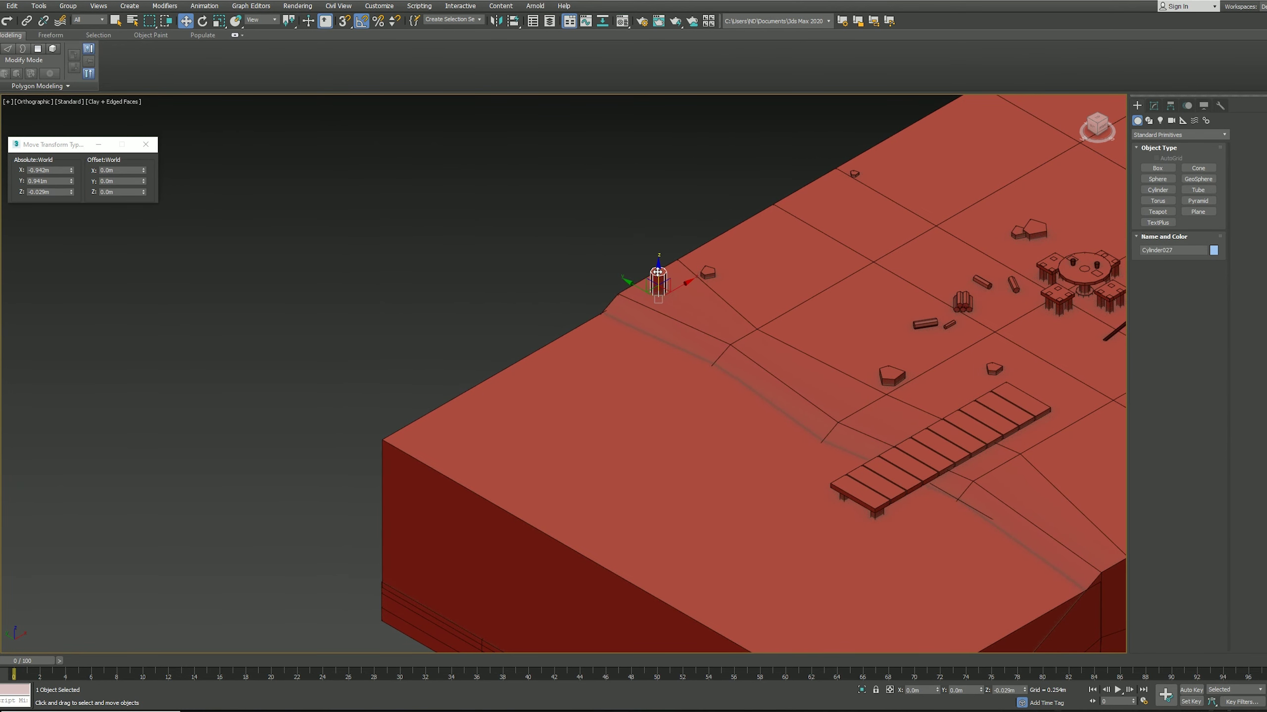
{"action": "left_click_drag", "start_coordinate": [717, 335], "coordinate": [918, 266]}
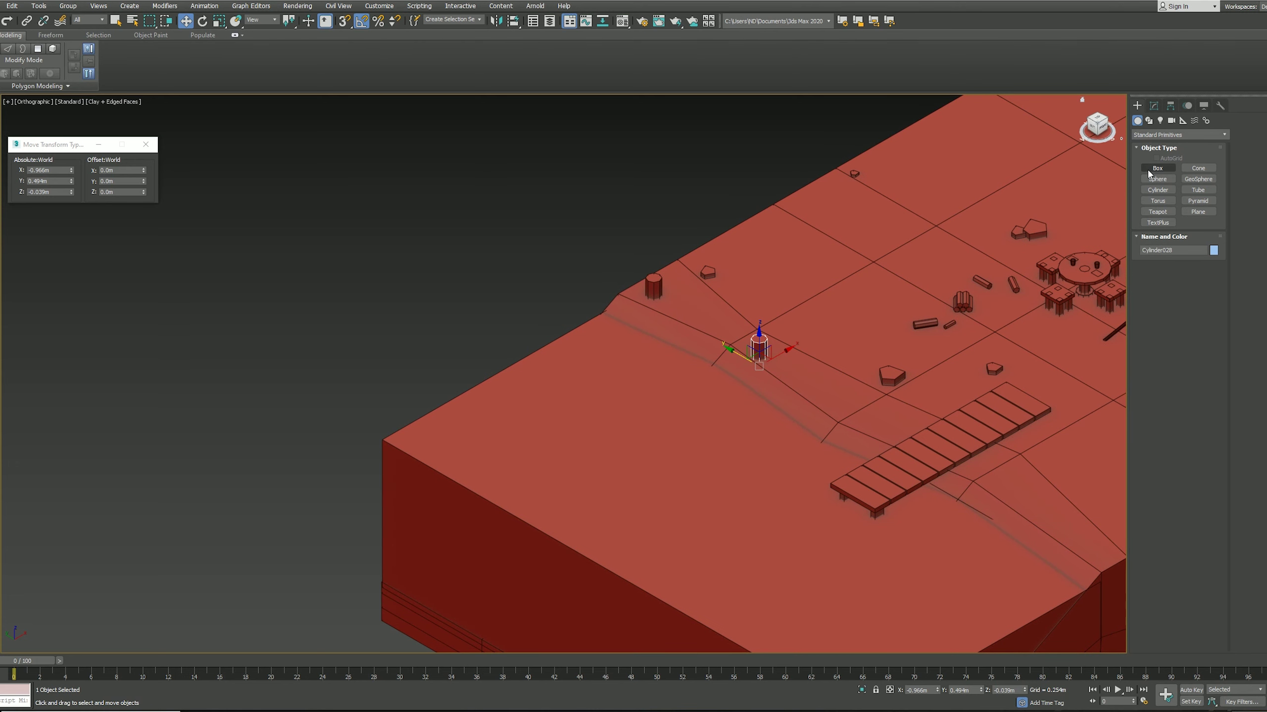
Step: Draw a flat Plane beside the terrain and convert it to editable poly
{"action": "middle_click_drag", "start_coordinate": [760, 339], "coordinate": [880, 351]}
{"action": "left_click", "coordinate": [1198, 212]}
{"action": "left_click_drag", "start_coordinate": [442, 344], "coordinate": [544, 358]}
{"action": "left_click", "coordinate": [1154, 105]}
{"action": "right_click", "coordinate": [1177, 150]}
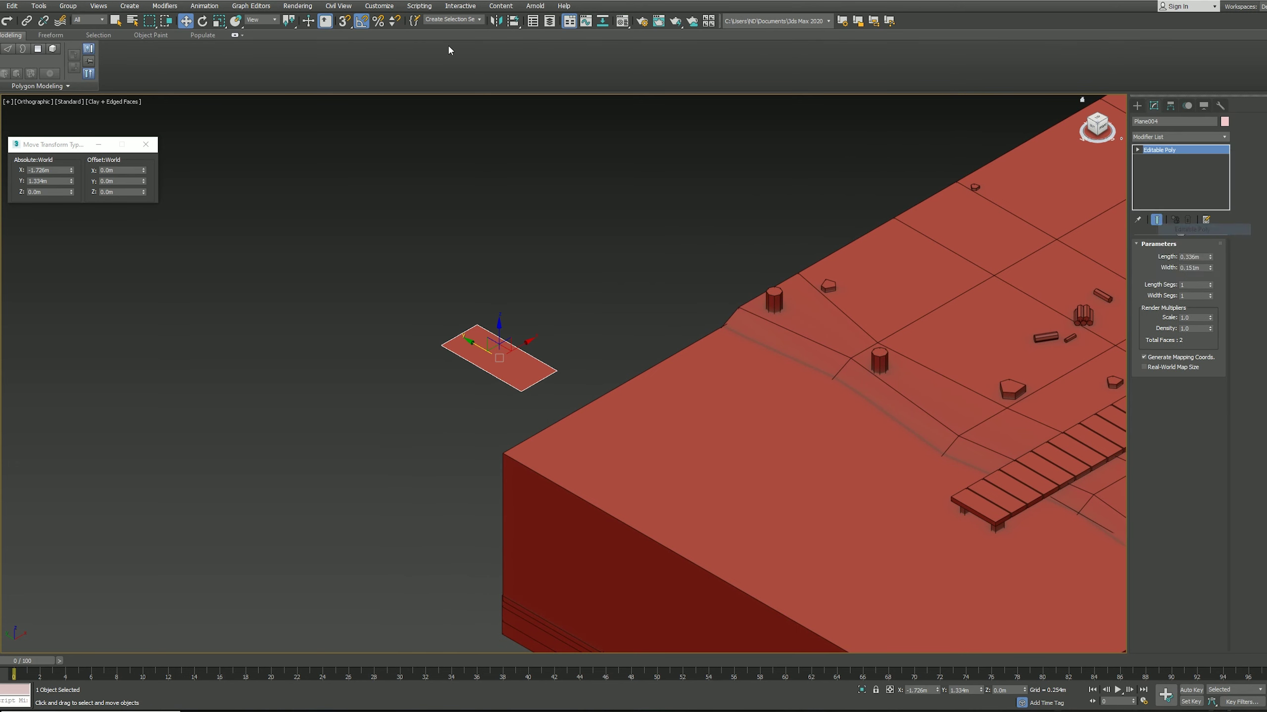
Step: Connect the plane's edges and Shift-extrude its open border upward into hull walls
{"action": "left_click", "coordinate": [1177, 235]}
{"action": "scroll", "coordinate": [499, 349], "scroll_direction": "up", "scroll_amount": 5}
{"action": "key", "text": "2"}
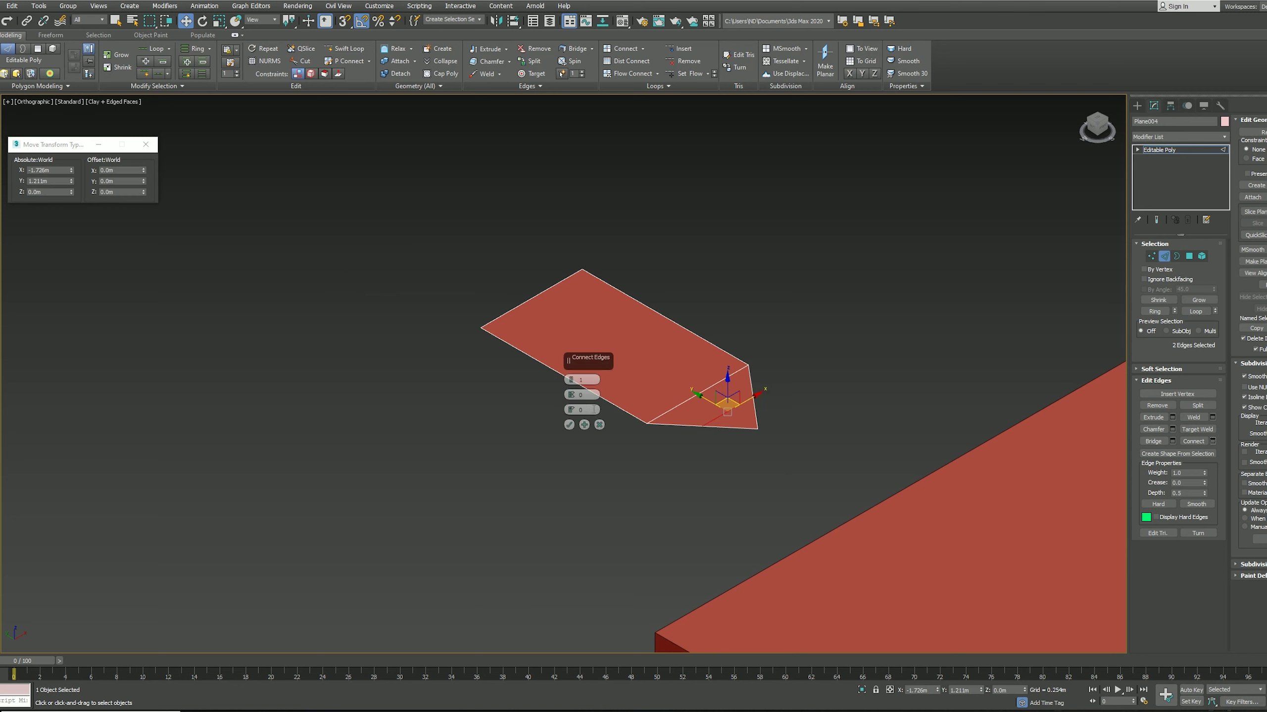
{"action": "scroll", "coordinate": [705, 422], "scroll_direction": "up", "scroll_amount": 3}
{"action": "key", "text": "1"}
{"action": "key", "text": "ctrl+shift+e"}
{"action": "scroll", "coordinate": [739, 435], "scroll_direction": "down", "scroll_amount": 3}
{"action": "key", "text": "3"}
{"action": "left_click", "coordinate": [453, 271]}
{"action": "middle_click_drag", "start_coordinate": [453, 272], "coordinate": [814, 359], "text": "alt"}
{"action": "key", "text": "w"}
{"action": "mouse_move", "coordinate": [814, 359]}
{"action": "left_mouse_down", "text": "shift"}
{"action": "mouse_move", "coordinate": [836, 359]}
{"action": "mouse_move", "coordinate": [798, 364]}
{"action": "left_mouse_up", "text": "shift"}
Step: Narrow the two bow vertices inward and add a Shell modifier for wall thickness
{"action": "key", "text": "1"}
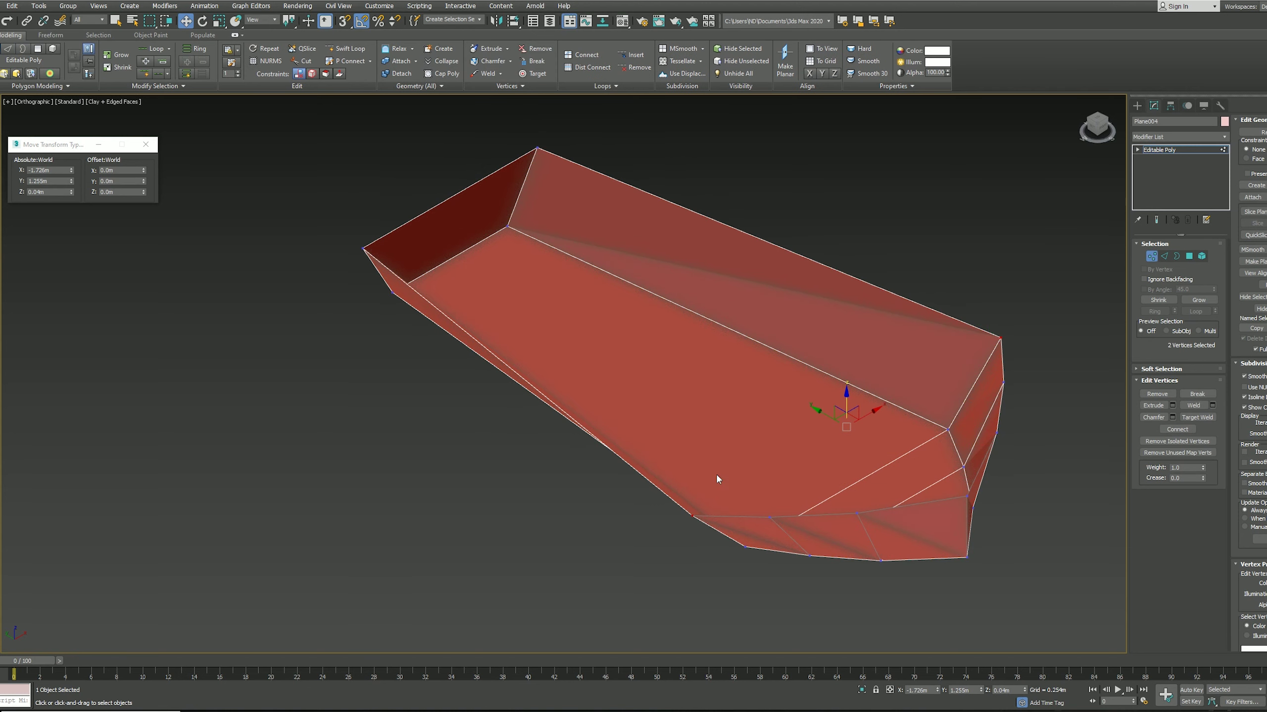
{"action": "key", "text": "r"}
{"action": "left_click_drag", "start_coordinate": [828, 437], "coordinate": [815, 444]}
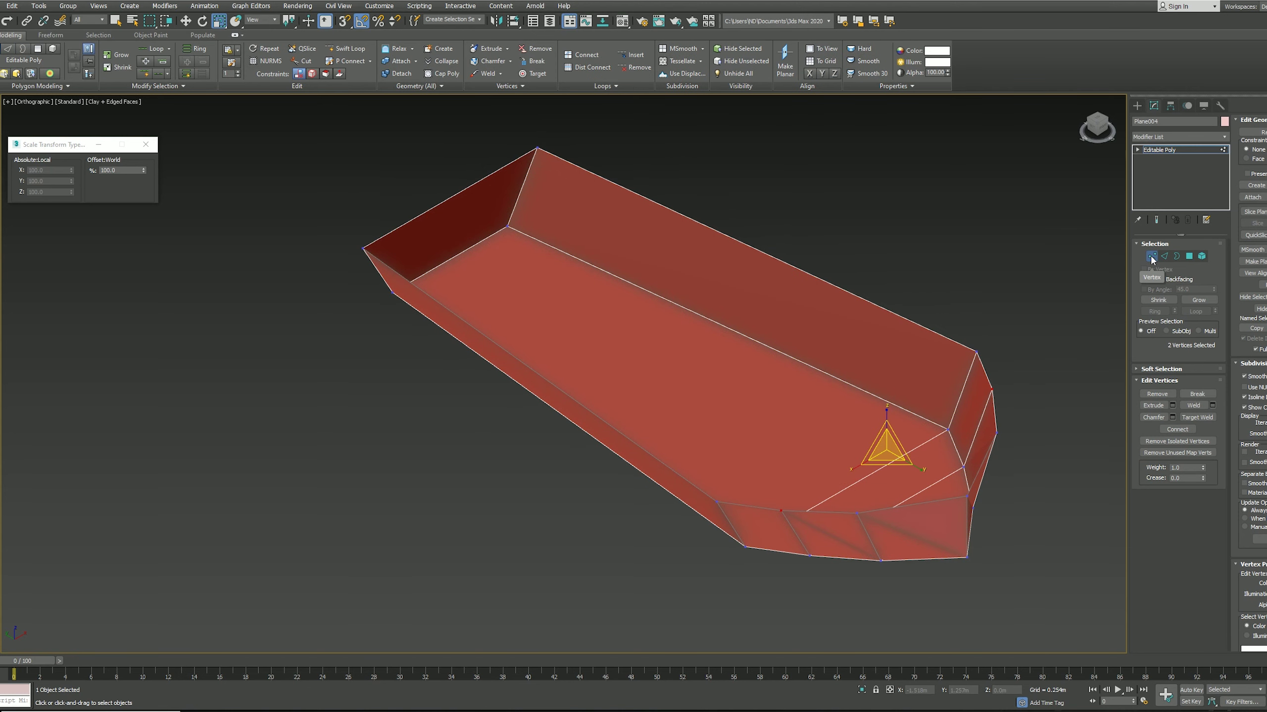
{"action": "left_click", "coordinate": [1179, 137]}
{"action": "left_click", "coordinate": [1213, 278]}
Step: Add an Edit Poly modifier, adjust the hull rim vertices, and collapse the stack
{"action": "left_click", "coordinate": [1180, 137]}
{"action": "left_click", "coordinate": [1197, 319]}
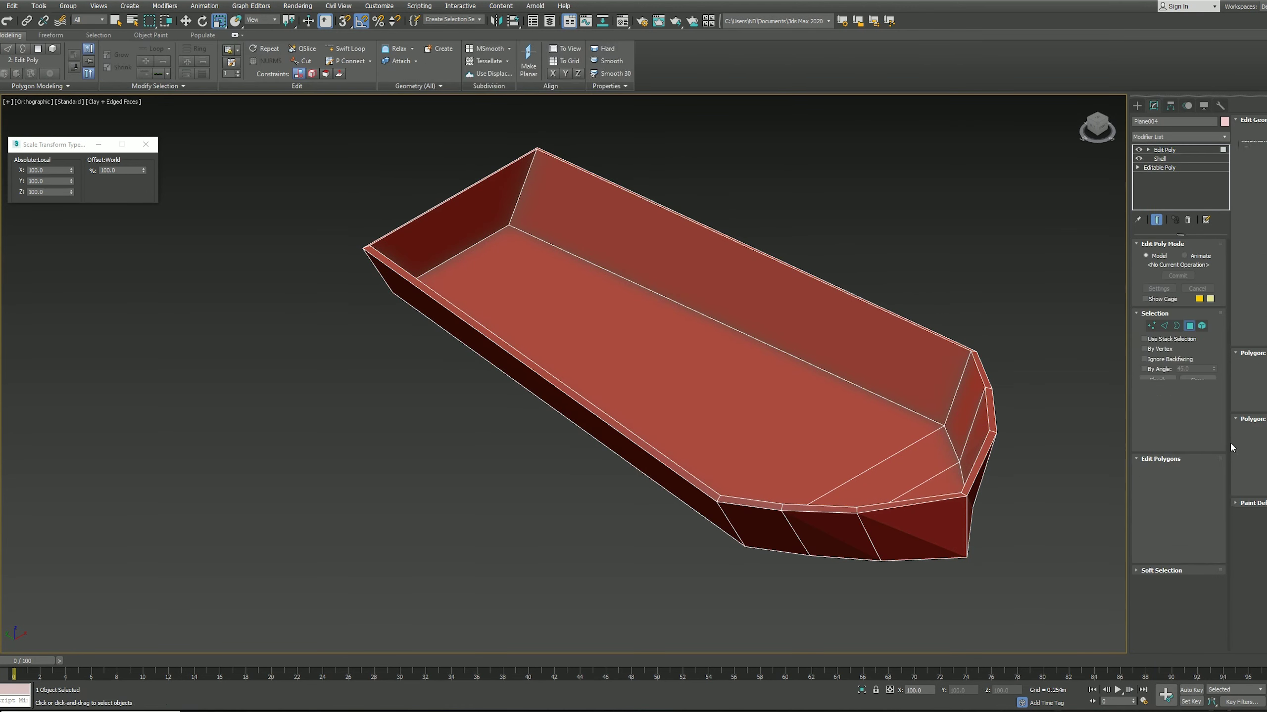
{"action": "left_click", "coordinate": [1190, 326]}
{"action": "left_click", "coordinate": [1150, 325]}
{"action": "key", "text": "w"}
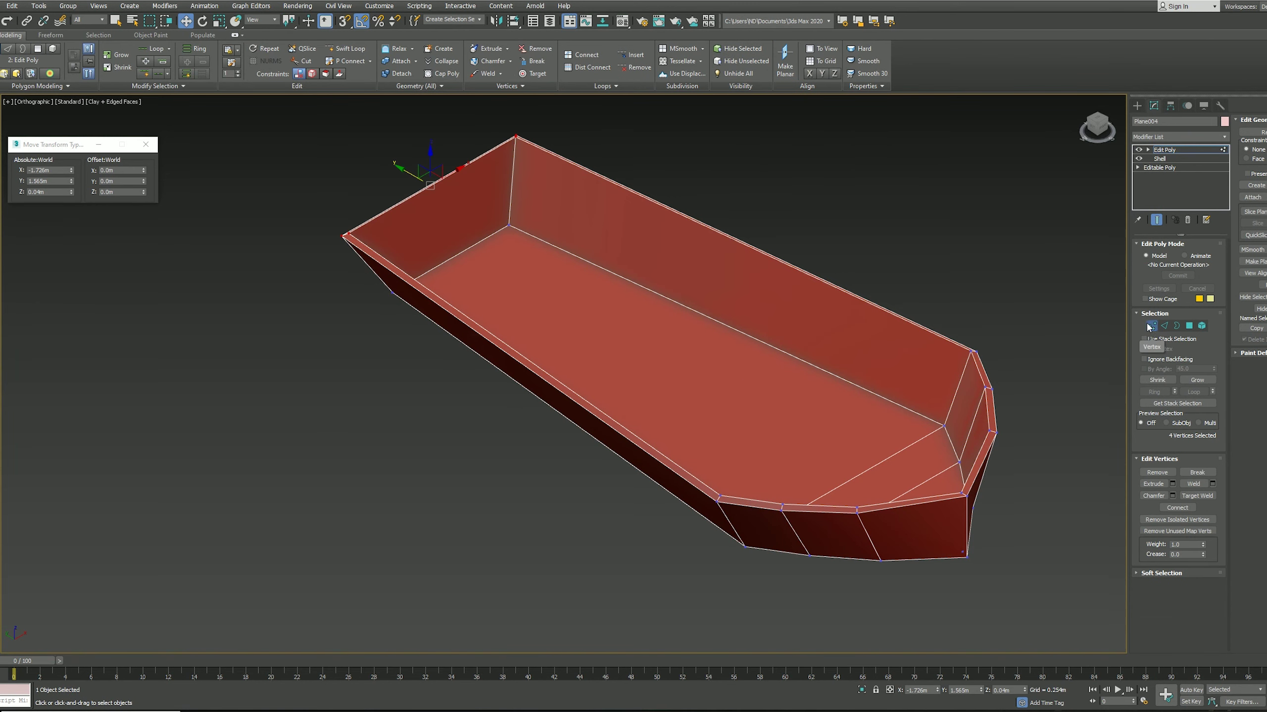
{"action": "left_click", "coordinate": [1151, 326]}
{"action": "right_click", "coordinate": [1165, 150]}
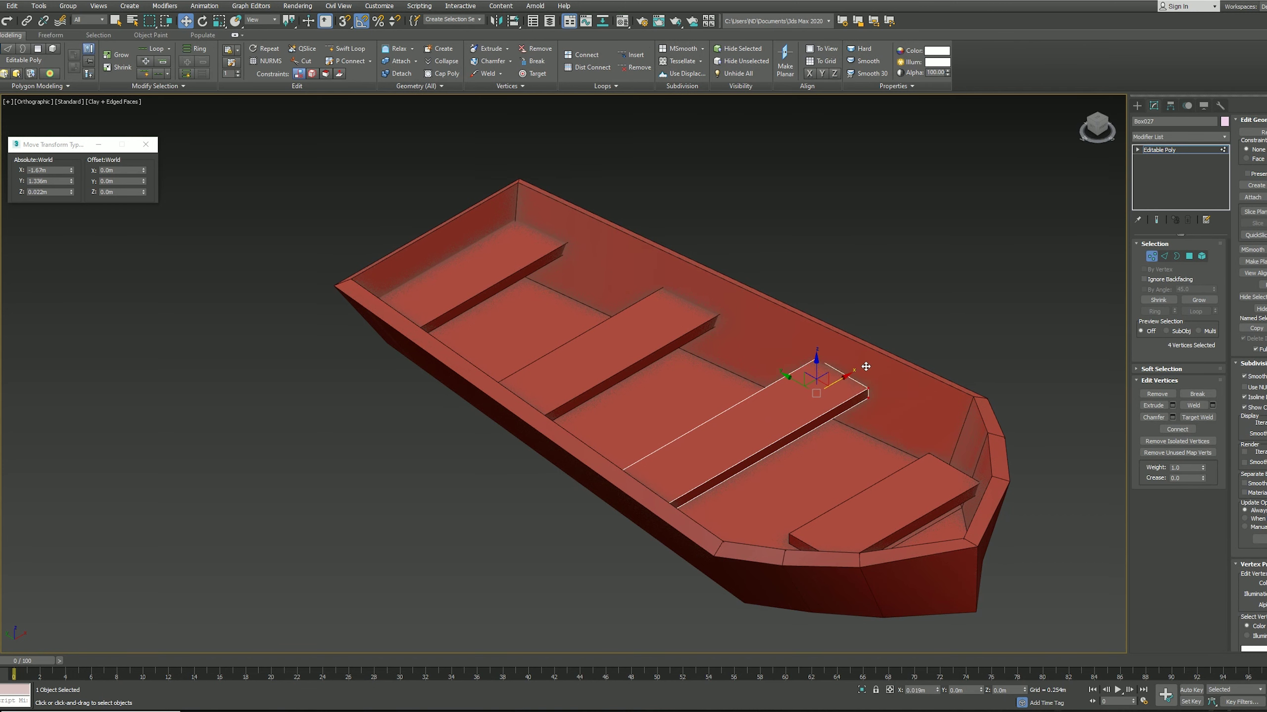
Step: Shift-drag the bow floor polygons to clone them as separate object Object002
{"action": "left_click", "coordinate": [934, 497]}
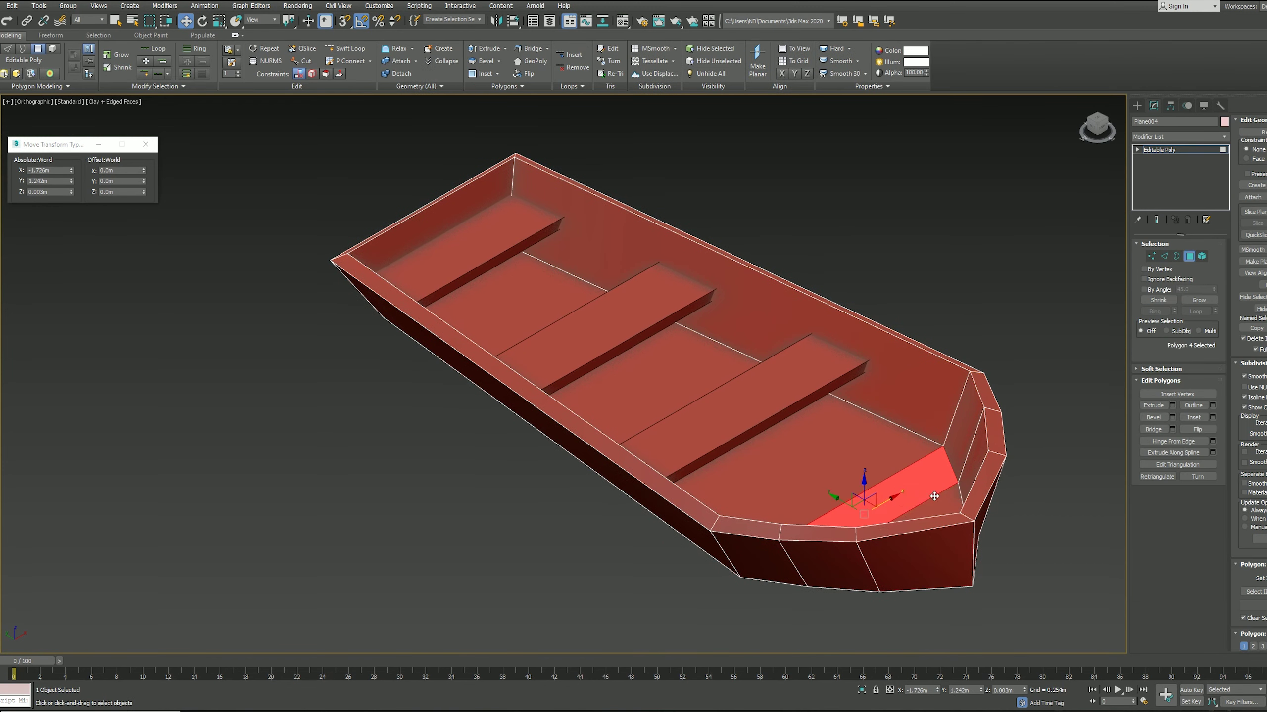
{"action": "left_click_drag", "start_coordinate": [884, 499], "coordinate": [748, 279], "text": "shift"}
{"action": "left_click", "coordinate": [641, 360]}
{"action": "left_click", "coordinate": [1190, 256]}
{"action": "left_click", "coordinate": [1180, 137]}
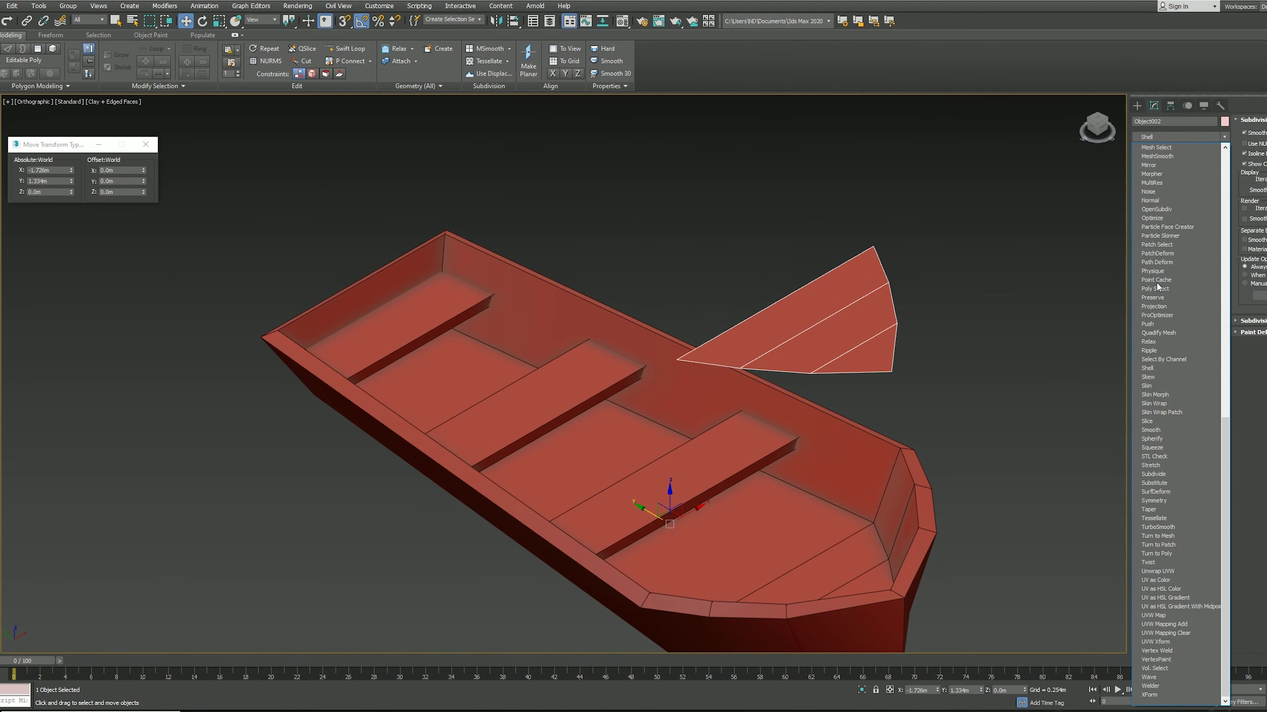
Step: Move the bow deck piece Object002 back into the boat's bow and scale its edge vertices
{"action": "left_click", "coordinate": [1213, 259]}
{"action": "left_click_drag", "start_coordinate": [787, 319], "coordinate": [798, 528]}
{"action": "scroll", "coordinate": [848, 474], "scroll_direction": "up", "scroll_amount": 3}
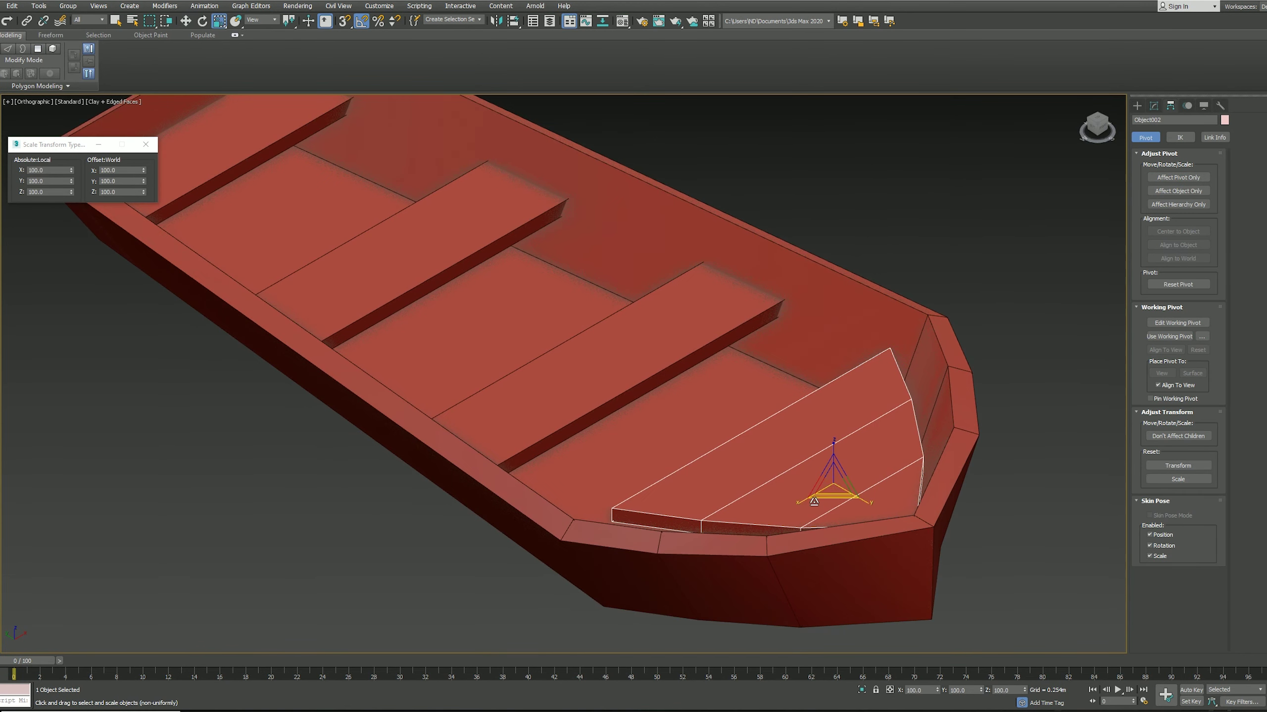
{"action": "left_click", "coordinate": [1159, 159]}
{"action": "key", "text": "1"}
{"action": "left_click", "coordinate": [941, 423]}
{"action": "scroll", "coordinate": [942, 292], "scroll_direction": "down", "scroll_amount": 5}
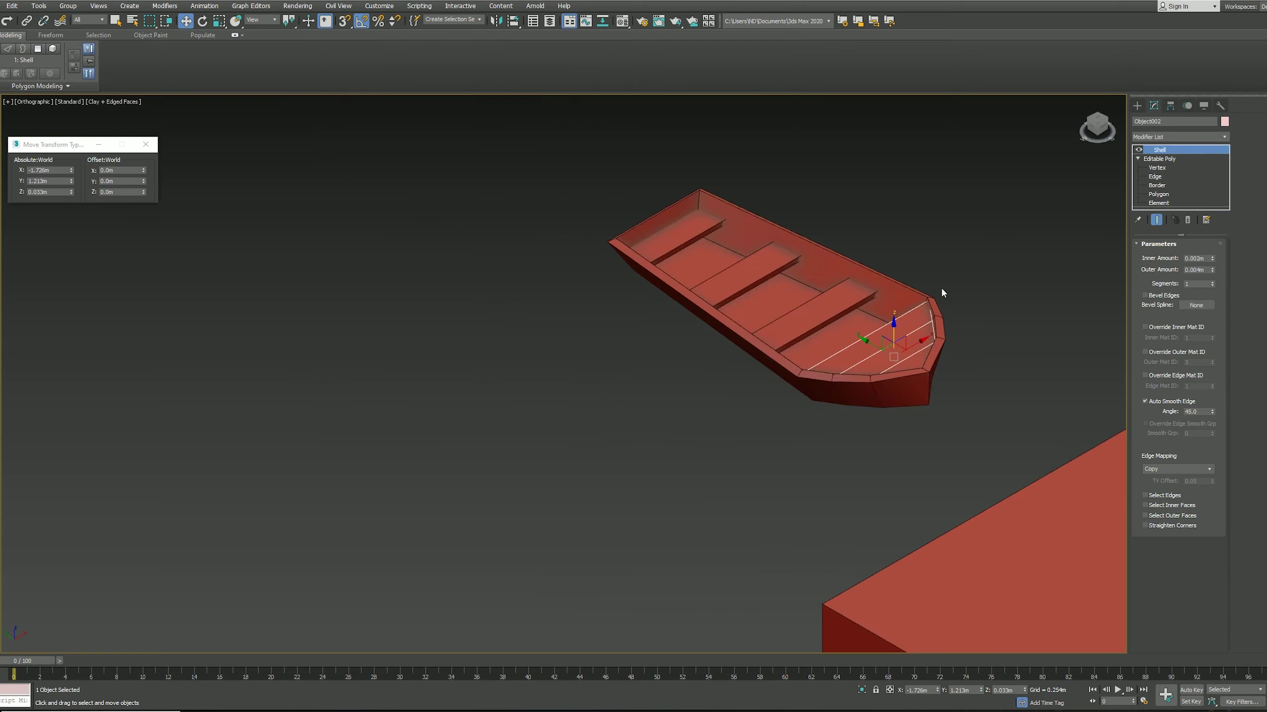
Step: Move the boat group onto the island shore beside the mooring posts
{"action": "left_click", "coordinate": [647, 276]}
{"action": "left_click_drag", "start_coordinate": [647, 276], "coordinate": [962, 464]}
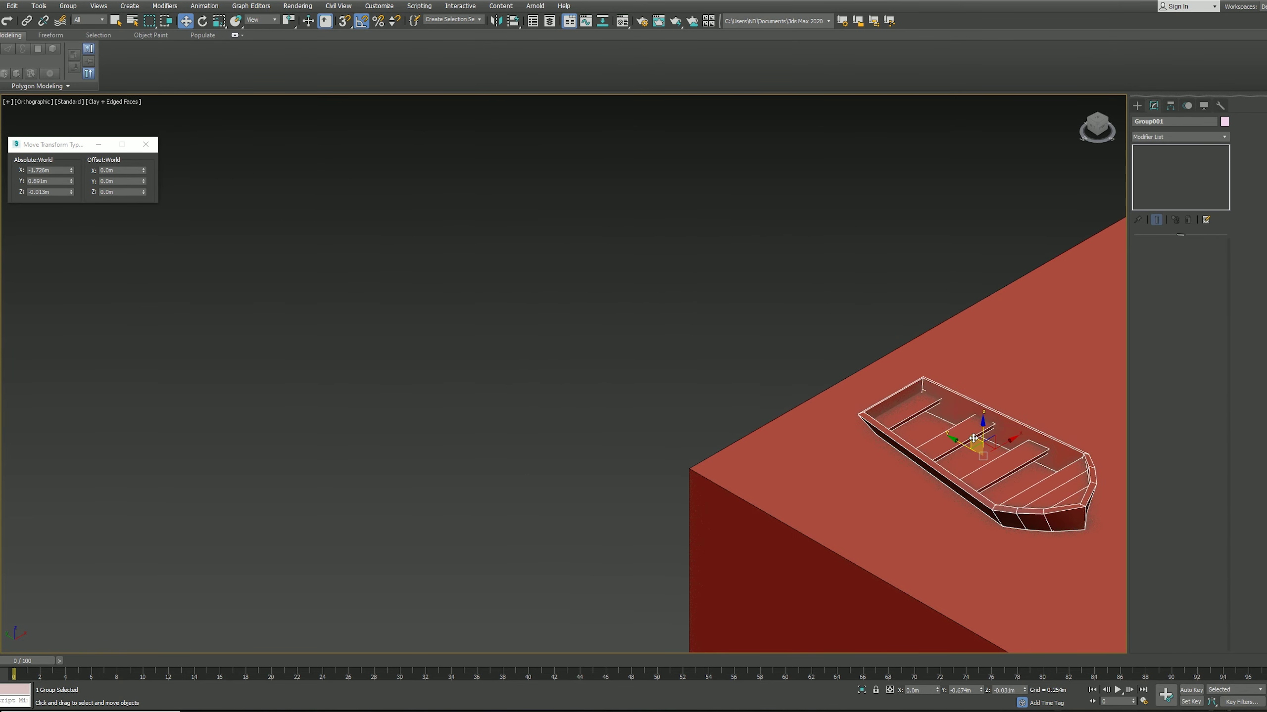
{"action": "scroll", "coordinate": [962, 459], "scroll_direction": "down", "scroll_amount": 3}
{"action": "left_click_drag", "start_coordinate": [654, 394], "coordinate": [739, 354]}
{"action": "scroll", "coordinate": [736, 357], "scroll_direction": "down", "scroll_amount": 2}
{"action": "left_click", "coordinate": [519, 424]}
{"action": "scroll", "coordinate": [522, 428], "scroll_direction": "up", "scroll_amount": 5}
{"action": "key", "text": "r"}
{"action": "middle_click_drag", "start_coordinate": [792, 440], "coordinate": [784, 371]}
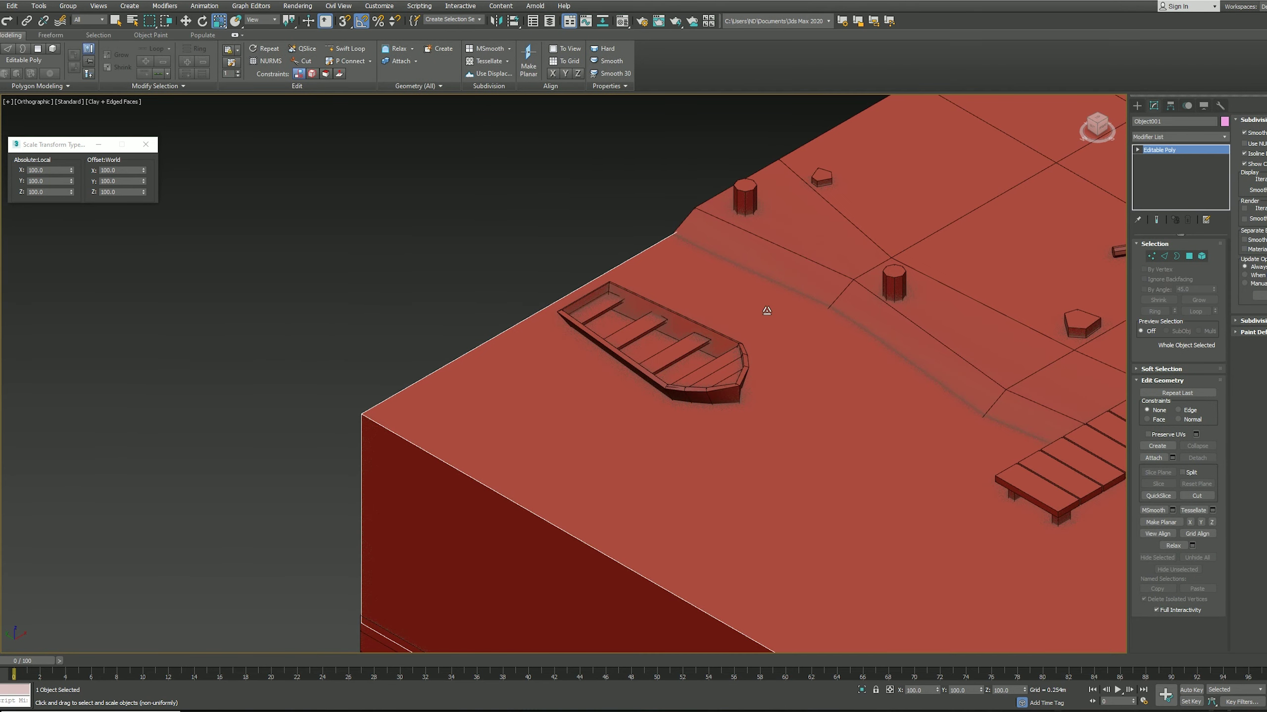
{"action": "scroll", "coordinate": [768, 324], "scroll_direction": "down", "scroll_amount": 10}
Step: Reselect the boat as a whole group and shift it slightly to the right
{"action": "right_click", "coordinate": [890, 311]}
{"action": "left_click", "coordinate": [933, 283]}
{"action": "scroll", "coordinate": [667, 306], "scroll_direction": "up", "scroll_amount": 10}
{"action": "left_click", "coordinate": [667, 305]}
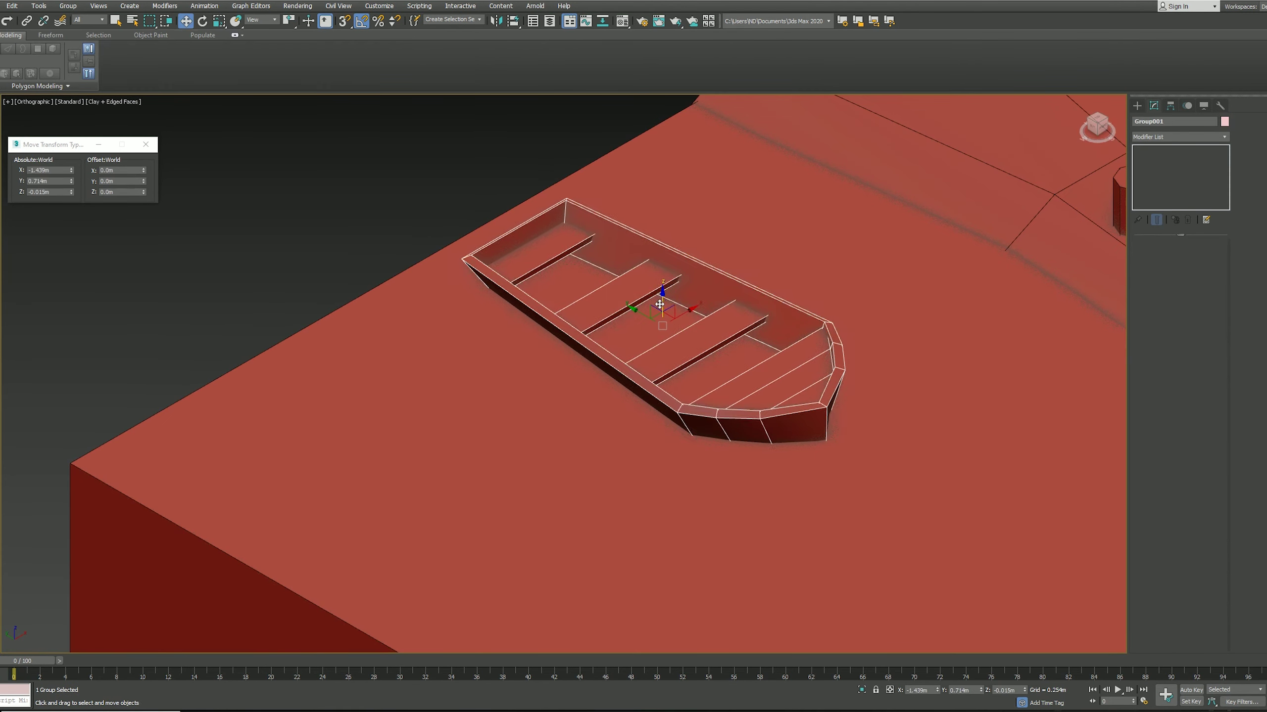
{"action": "left_click_drag", "start_coordinate": [662, 327], "coordinate": [684, 327]}
{"action": "right_click", "coordinate": [687, 330]}
{"action": "left_click", "coordinate": [727, 381]}
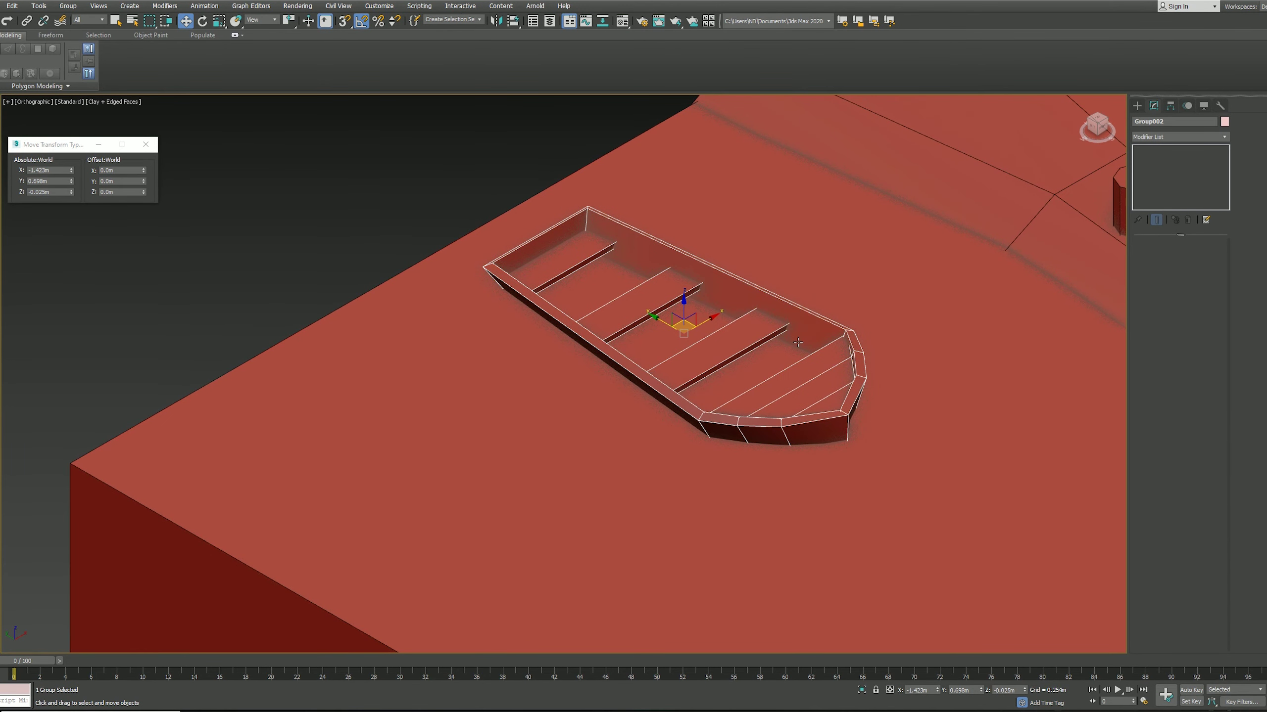
Step: Place a torus ring around the mooring post
{"action": "left_click", "coordinate": [1137, 106]}
{"action": "scroll", "coordinate": [847, 400], "scroll_direction": "down", "scroll_amount": 5}
{"action": "scroll", "coordinate": [852, 422], "scroll_direction": "up", "scroll_amount": 5}
{"action": "left_click", "coordinate": [1178, 135]}
{"action": "left_click", "coordinate": [1157, 201]}
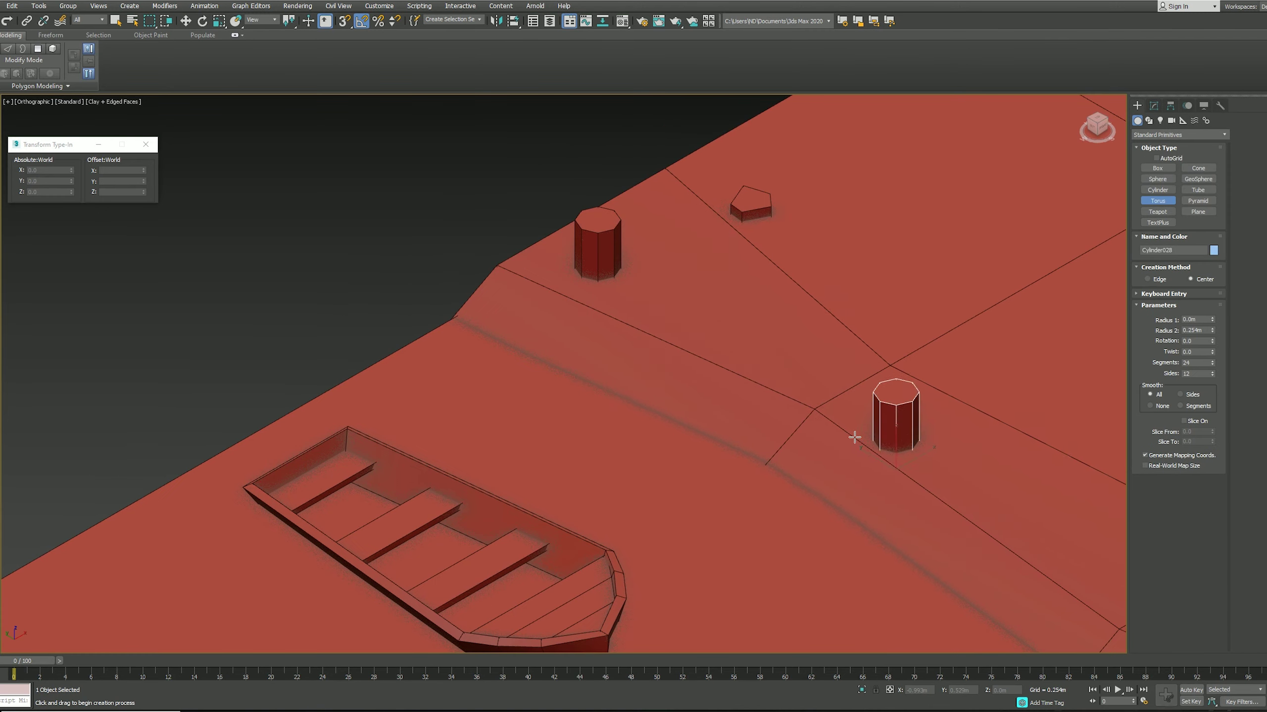
Step: Position the torus and draw a Line spline rope from the post toward the boat
{"action": "key", "text": "w"}
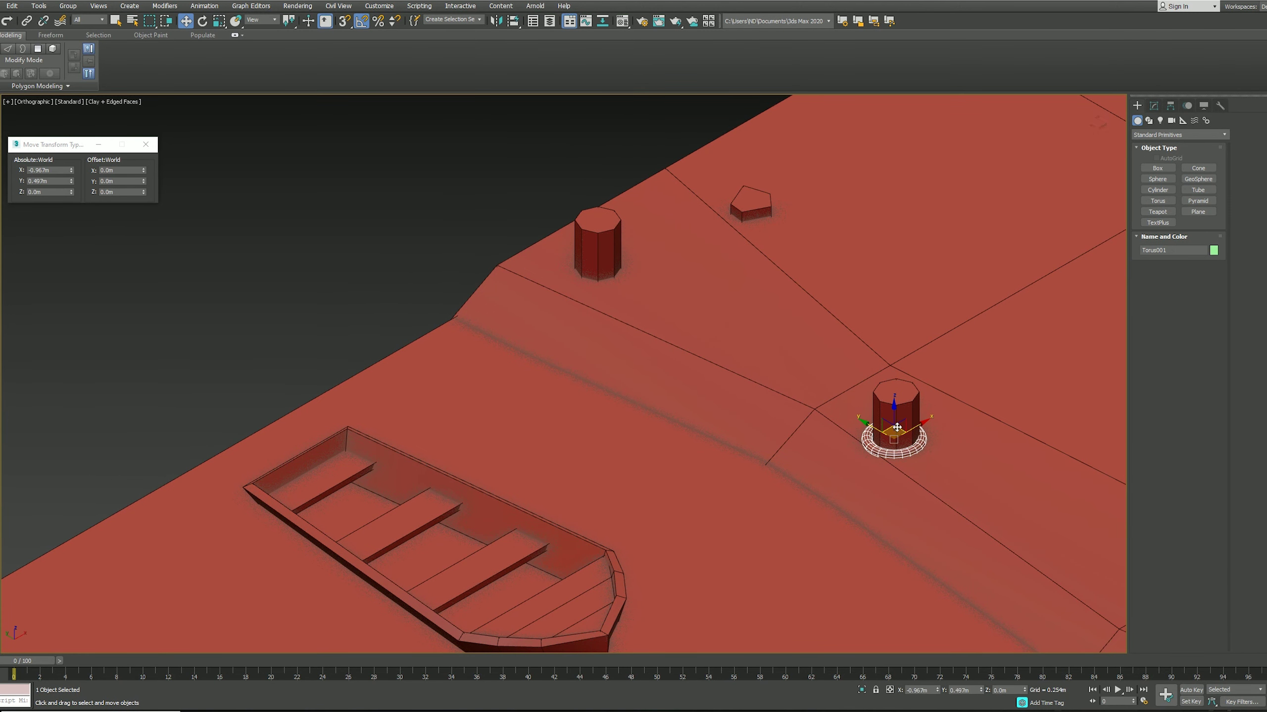
{"action": "left_click", "coordinate": [1149, 122]}
{"action": "left_click", "coordinate": [1157, 176]}
{"action": "middle_click_drag", "start_coordinate": [847, 424], "coordinate": [893, 324]}
{"action": "left_click", "coordinate": [915, 305]}
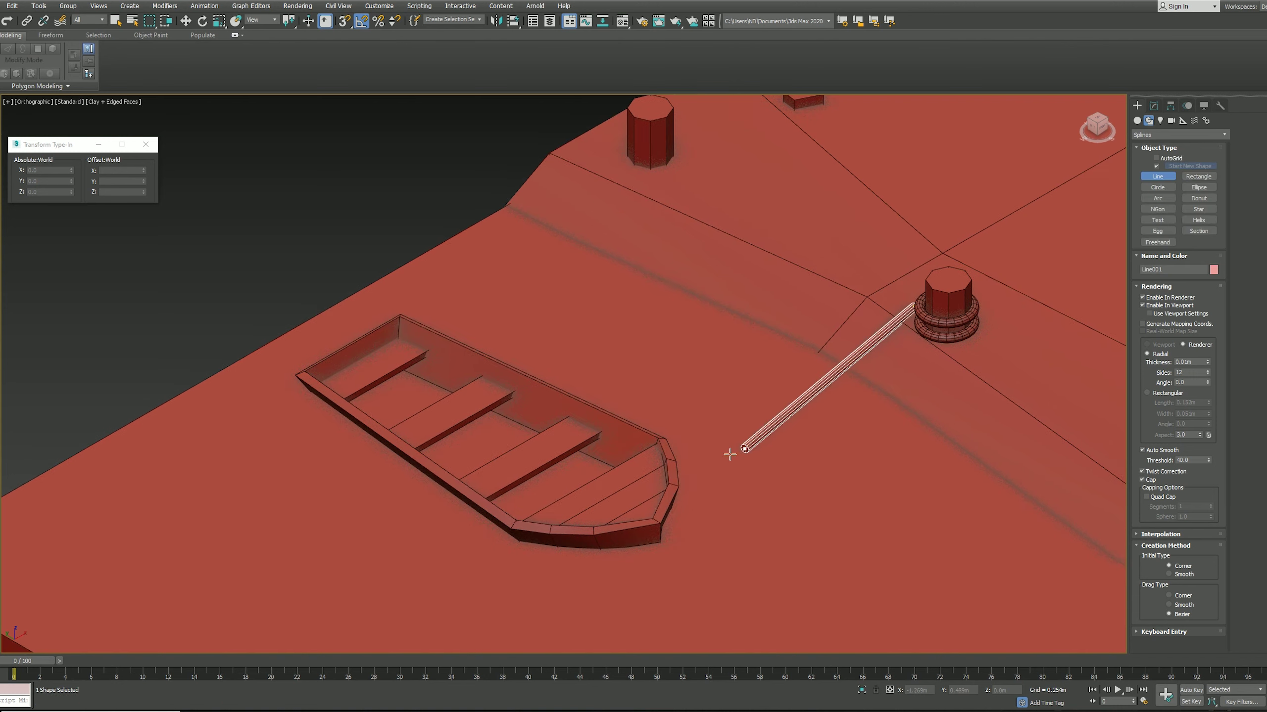
{"action": "right_click", "coordinate": [658, 523]}
Step: Adjust the rope's vertices so it curves smoothly down to the boat's bow
{"action": "key", "text": "1"}
{"action": "left_click", "coordinate": [916, 302]}
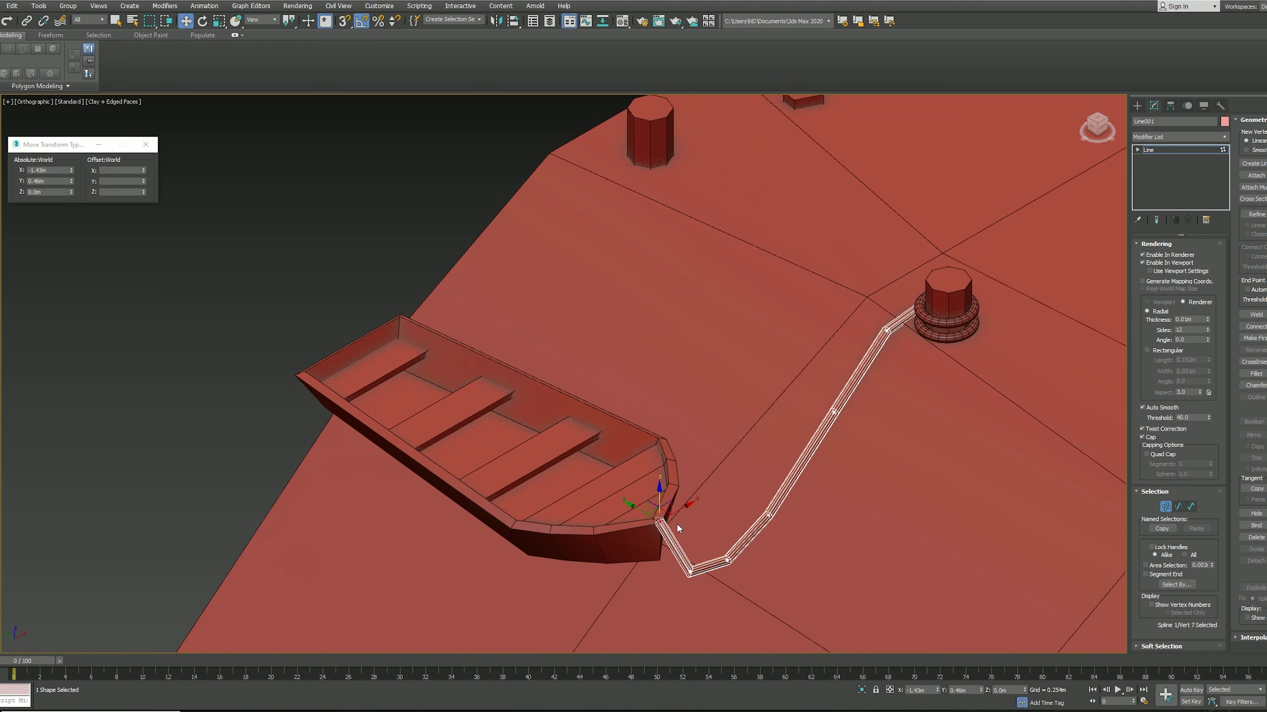
{"action": "left_click_drag", "start_coordinate": [768, 515], "coordinate": [798, 496]}
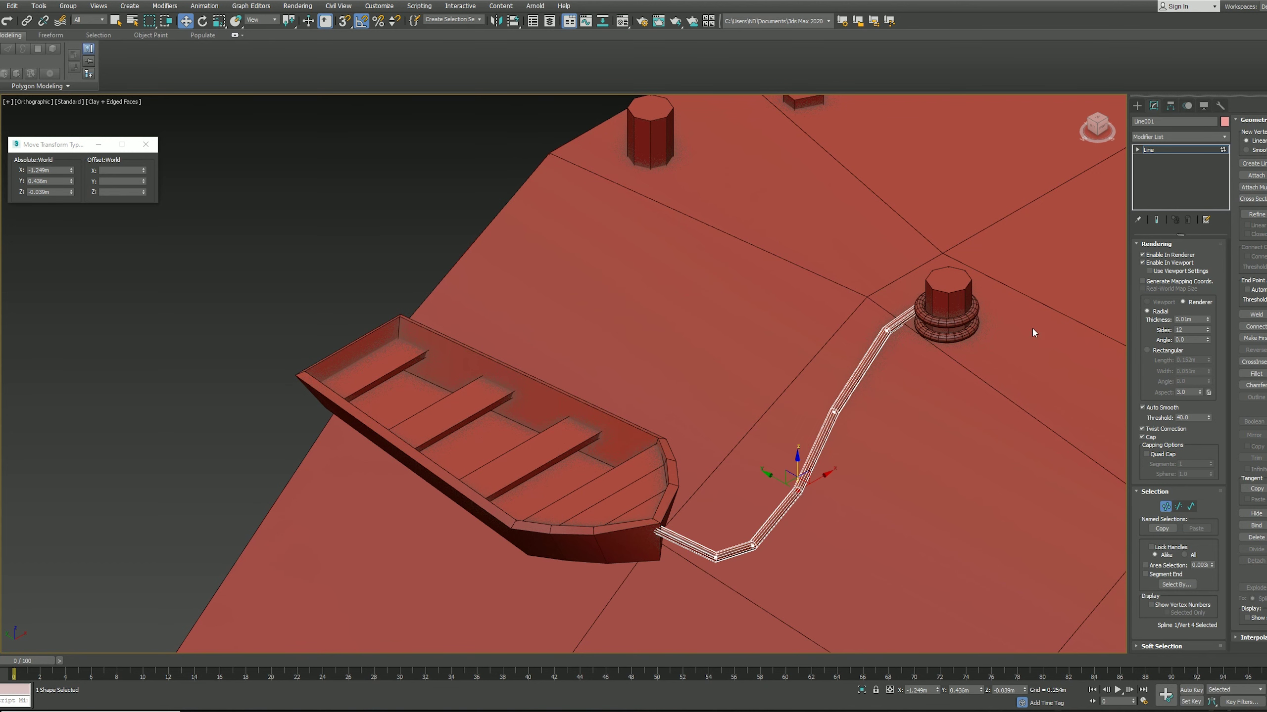
{"action": "middle_click_drag", "start_coordinate": [848, 449], "coordinate": [850, 390]}
{"action": "left_click", "coordinate": [657, 469]}
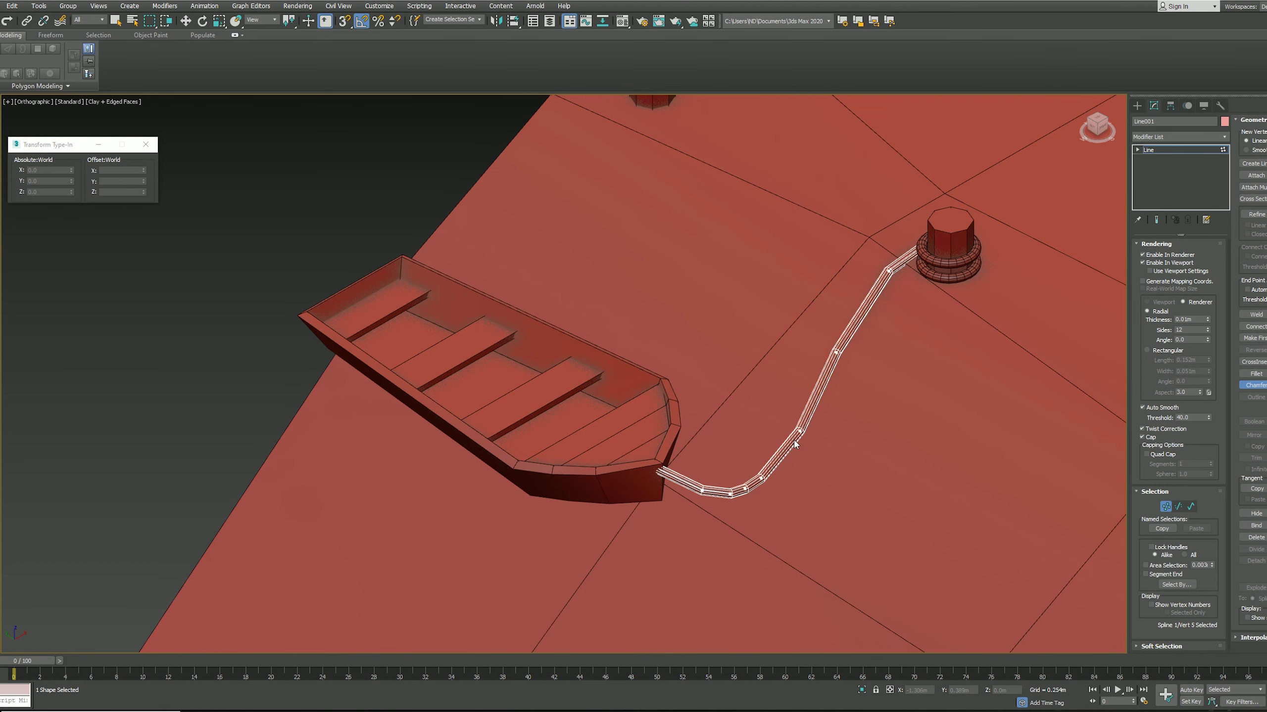
{"action": "key", "text": "F4"}
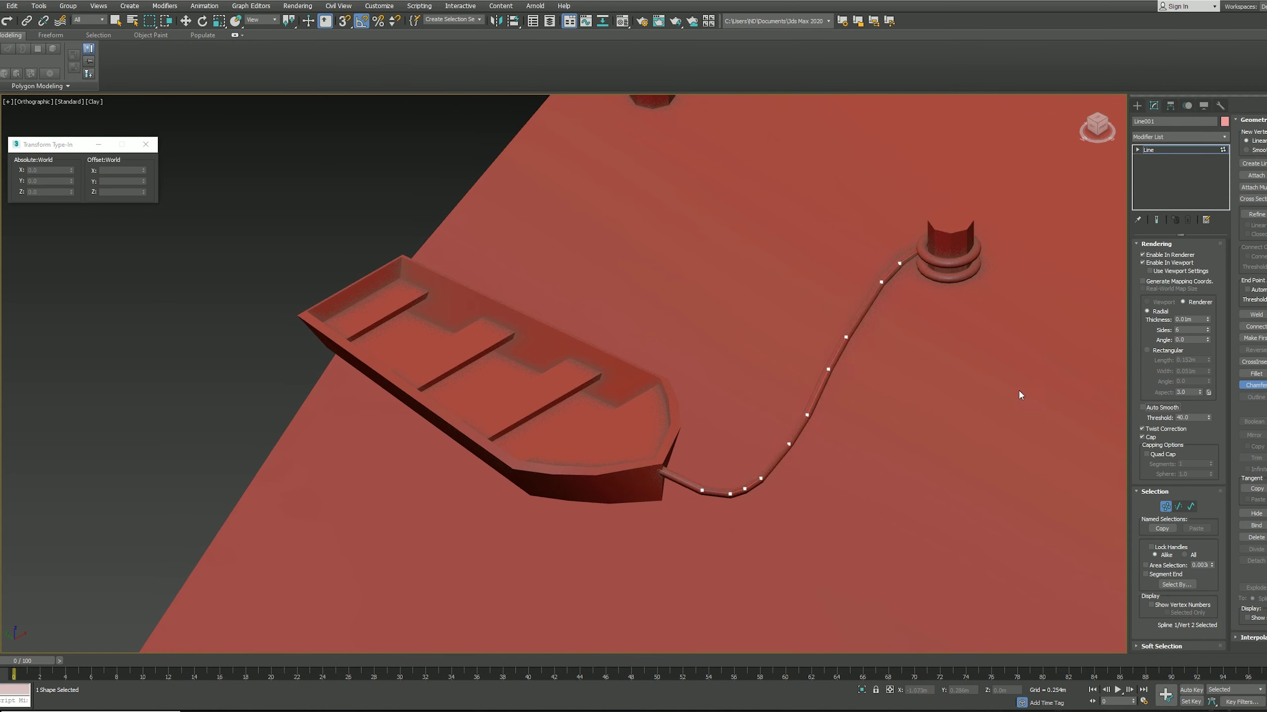
{"action": "key", "text": "1"}
{"action": "key", "text": "w"}
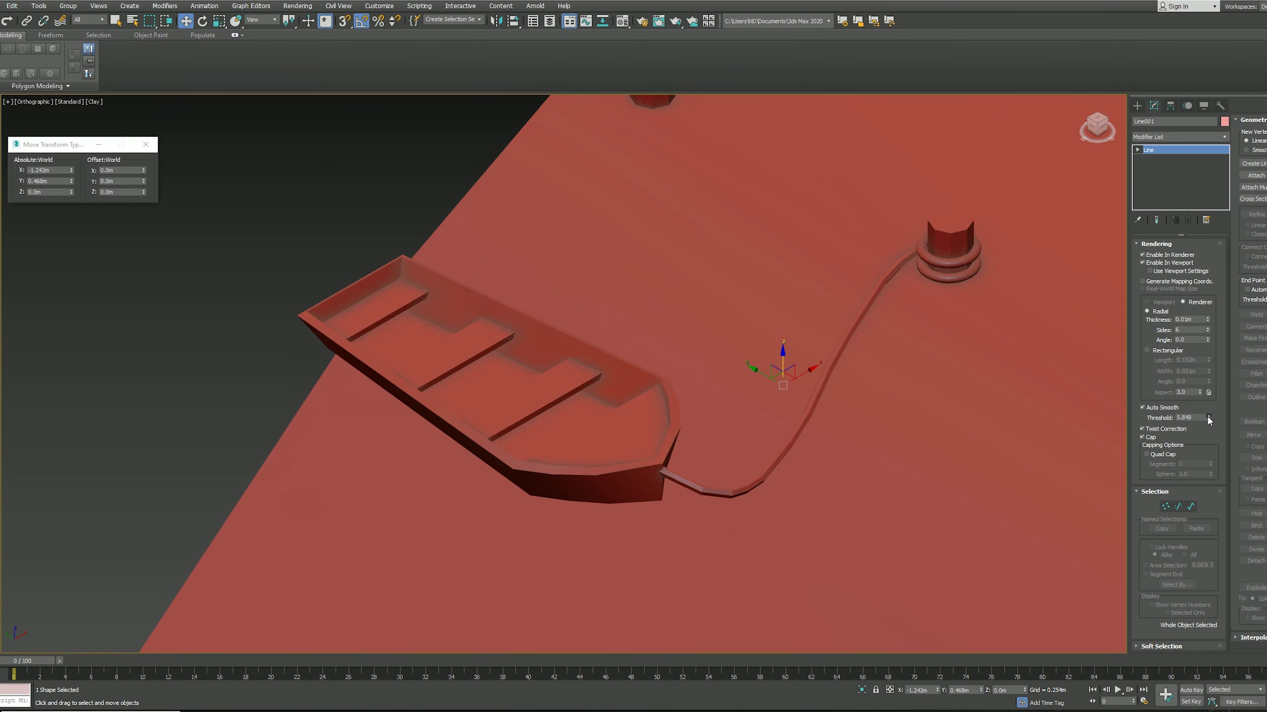
Step: Fine-tune the rope's end point where it meets the rings on the post
{"action": "scroll", "coordinate": [953, 239], "scroll_direction": "up", "scroll_amount": 3}
{"action": "left_click", "coordinate": [932, 317]}
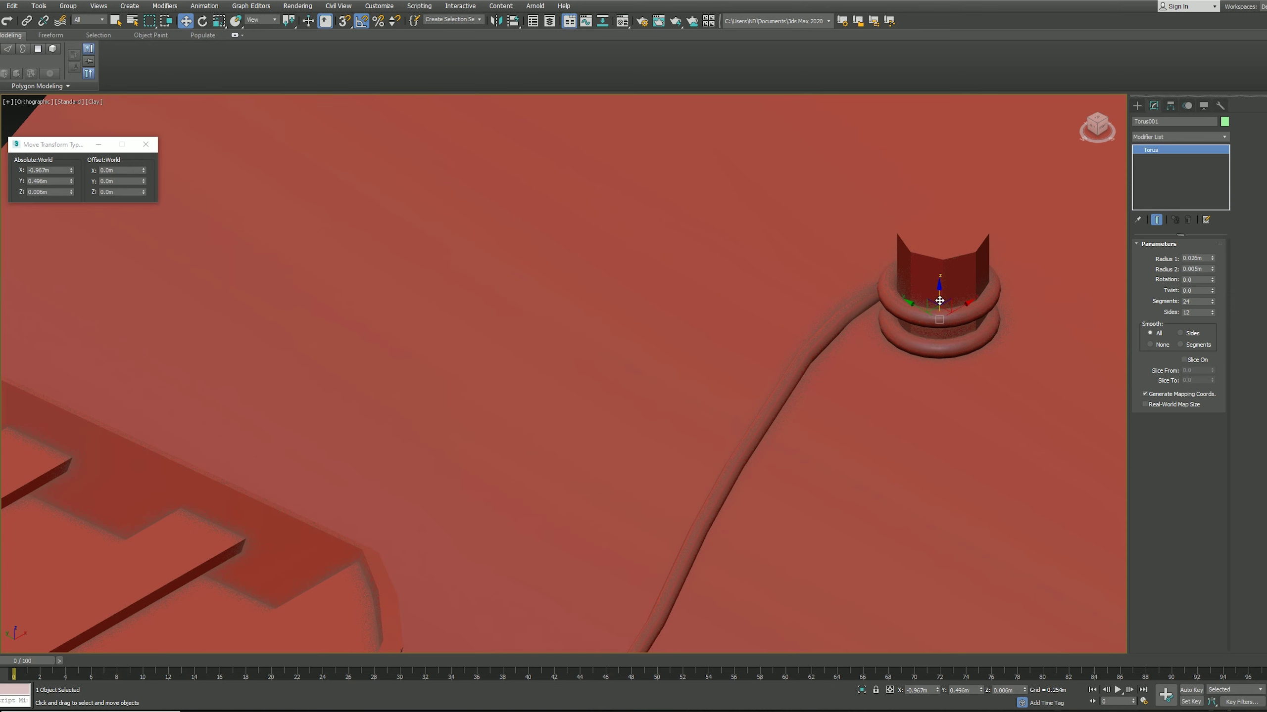
{"action": "left_click", "coordinate": [865, 294]}
{"action": "key", "text": "1"}
{"action": "left_click", "coordinate": [913, 288]}
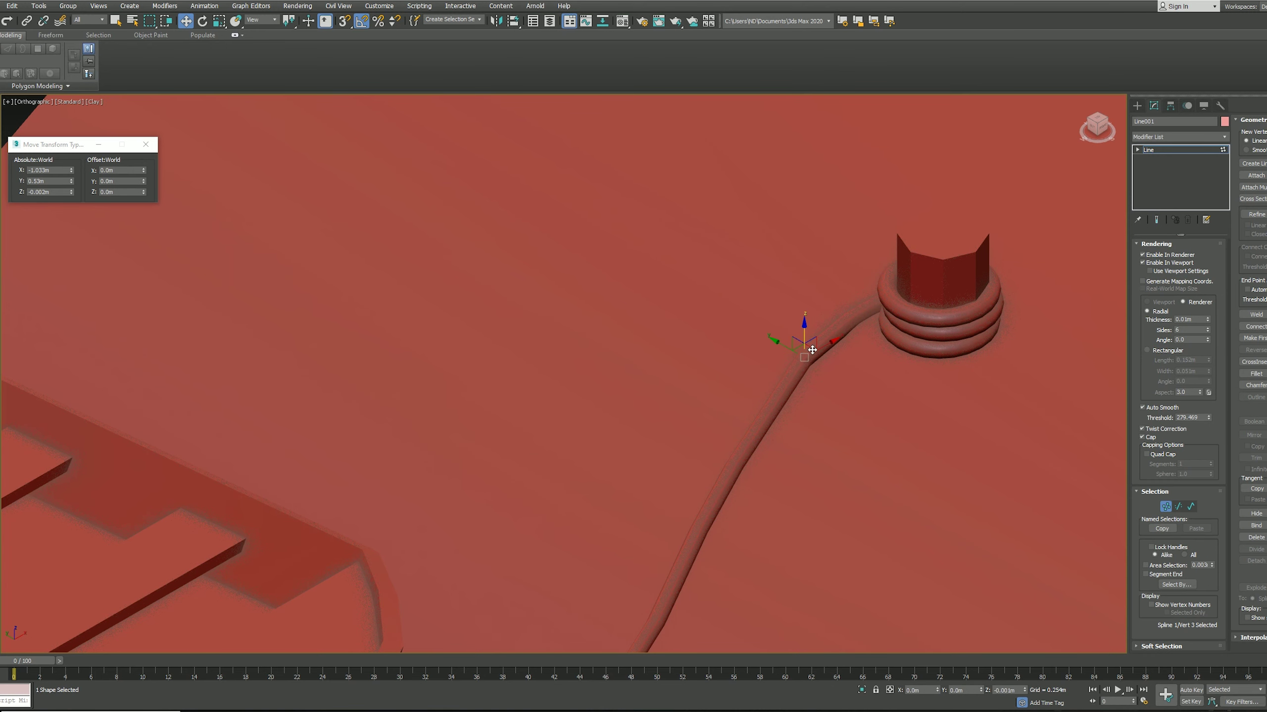
{"action": "scroll", "coordinate": [896, 312], "scroll_direction": "down", "scroll_amount": 5}
{"action": "key", "text": "1"}
{"action": "scroll", "coordinate": [736, 341], "scroll_direction": "down", "scroll_amount": 5}
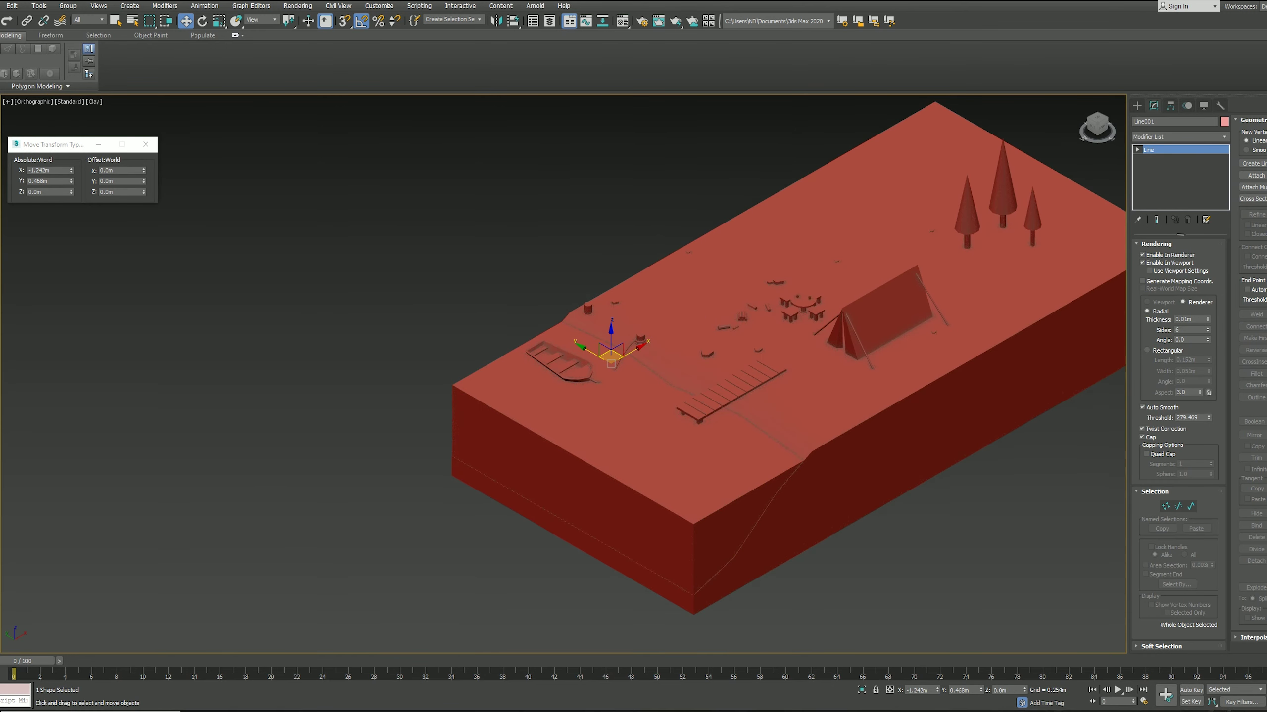
{"action": "scroll", "coordinate": [736, 342], "scroll_direction": "up", "scroll_amount": 5}
{"action": "left_click", "coordinate": [1137, 105]}
{"action": "left_click", "coordinate": [1157, 168]}
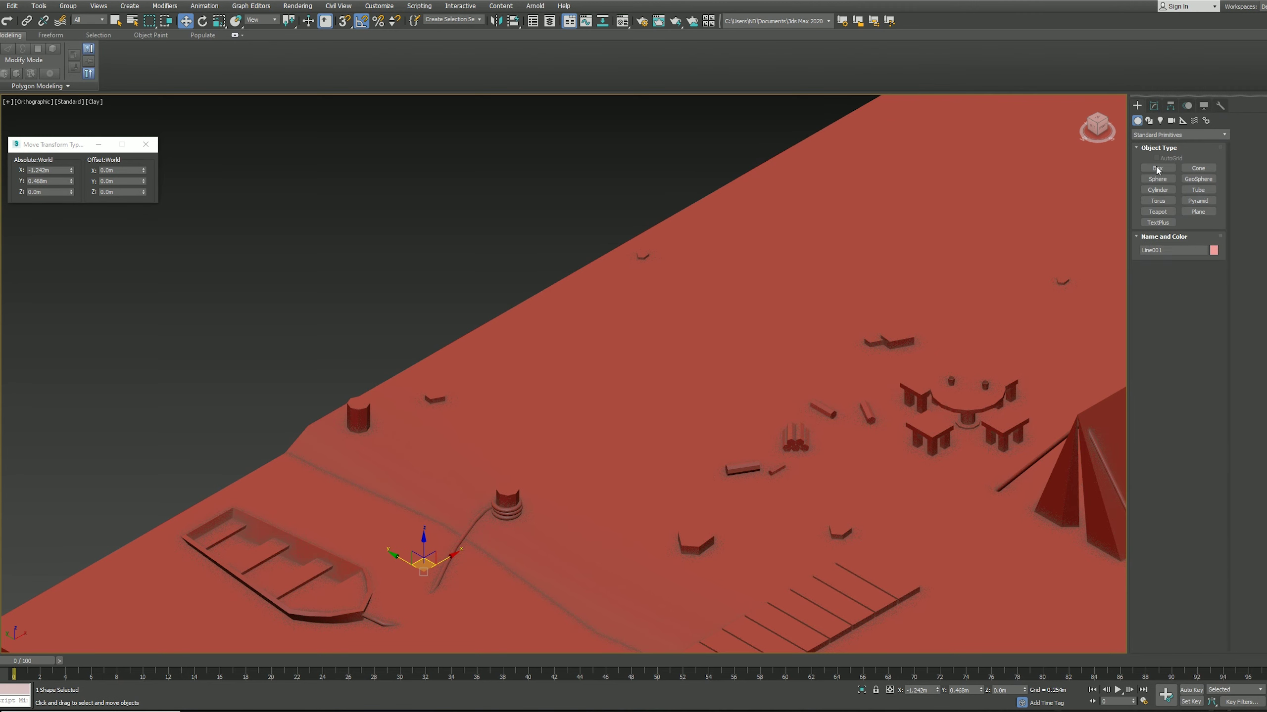
Step: Build a small flat box with connecting edge loops as a flame base
{"action": "left_click_drag", "start_coordinate": [654, 406], "coordinate": [688, 406]}
{"action": "left_click", "coordinate": [690, 333]}
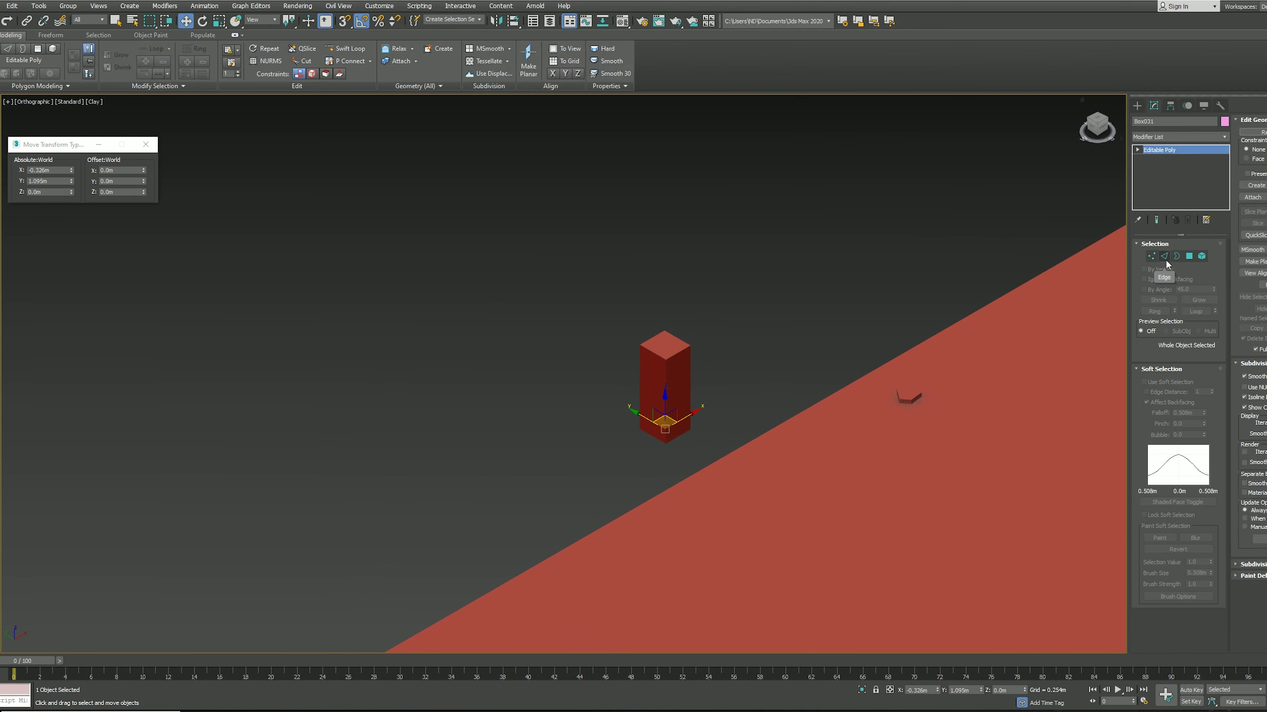
{"action": "key", "text": "2"}
{"action": "key", "text": "ctrl+shift+e"}
{"action": "left_click", "coordinate": [569, 425]}
Step: Pinch the box into a pointed crystal flame with a lattice modifier, then collapse it
{"action": "left_click", "coordinate": [1224, 137]}
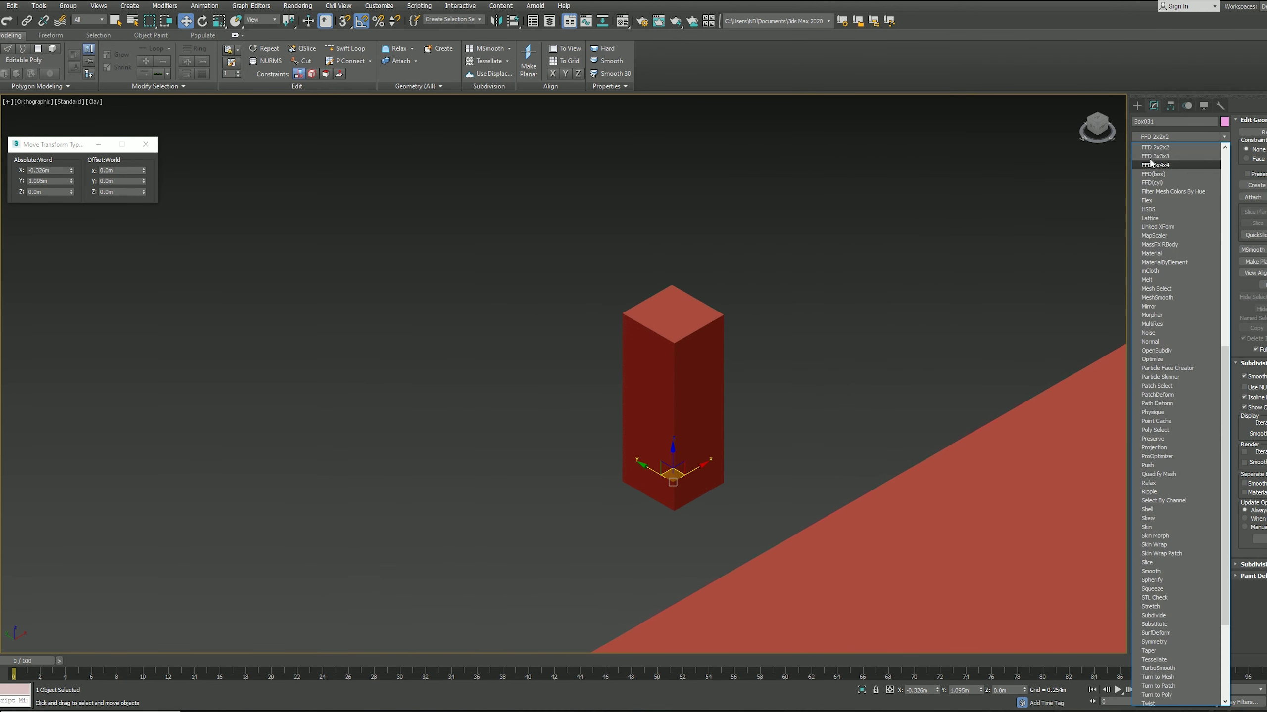
{"action": "left_click", "coordinate": [1166, 230]}
{"action": "key", "text": "1"}
{"action": "key", "text": "r"}
{"action": "left_click_drag", "start_coordinate": [673, 314], "coordinate": [622, 329]}
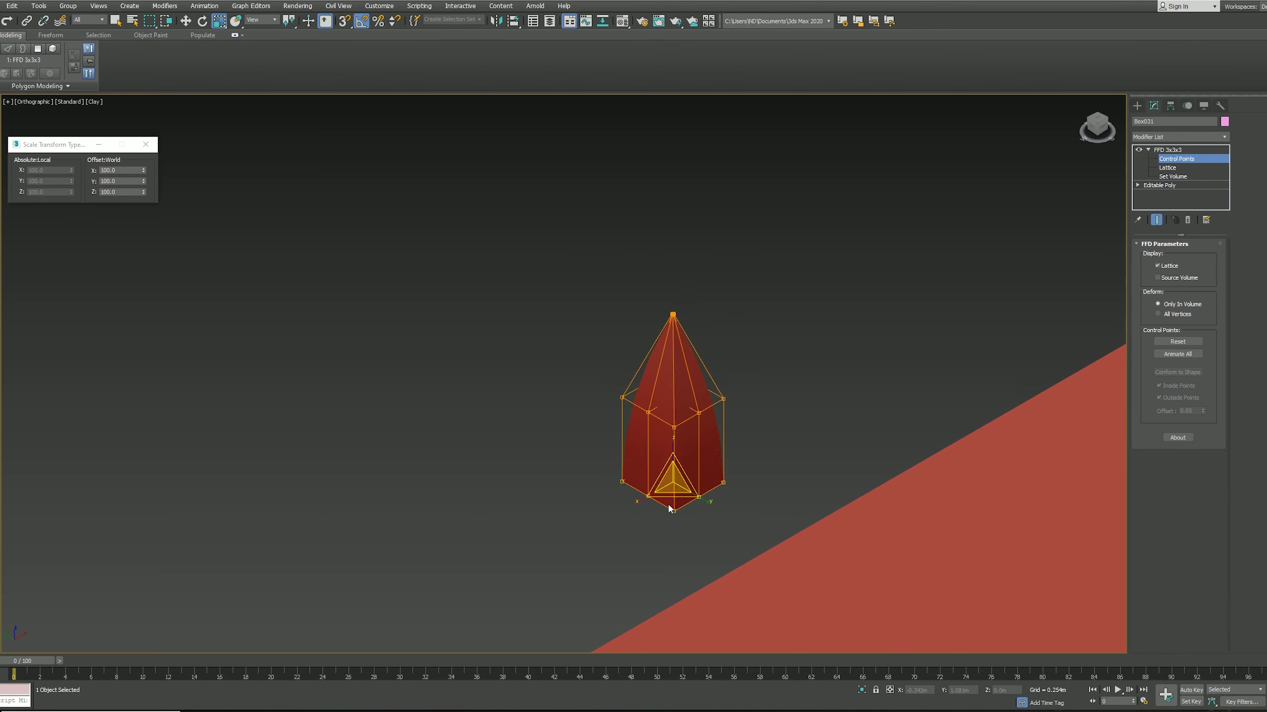
{"action": "right_click", "coordinate": [1167, 150]}
{"action": "left_click", "coordinate": [1182, 239]}
{"action": "left_click", "coordinate": [1189, 256]}
{"action": "mouse_move", "coordinate": [624, 503]}
{"action": "left_mouse_down"}
{"action": "mouse_move", "coordinate": [766, 431]}
{"action": "mouse_move", "coordinate": [703, 481]}
{"action": "left_mouse_up"}
{"action": "left_click", "coordinate": [1194, 259]}
Step: Clone and rotate the flame pieces into a pointed cluster
{"action": "key", "text": "w"}
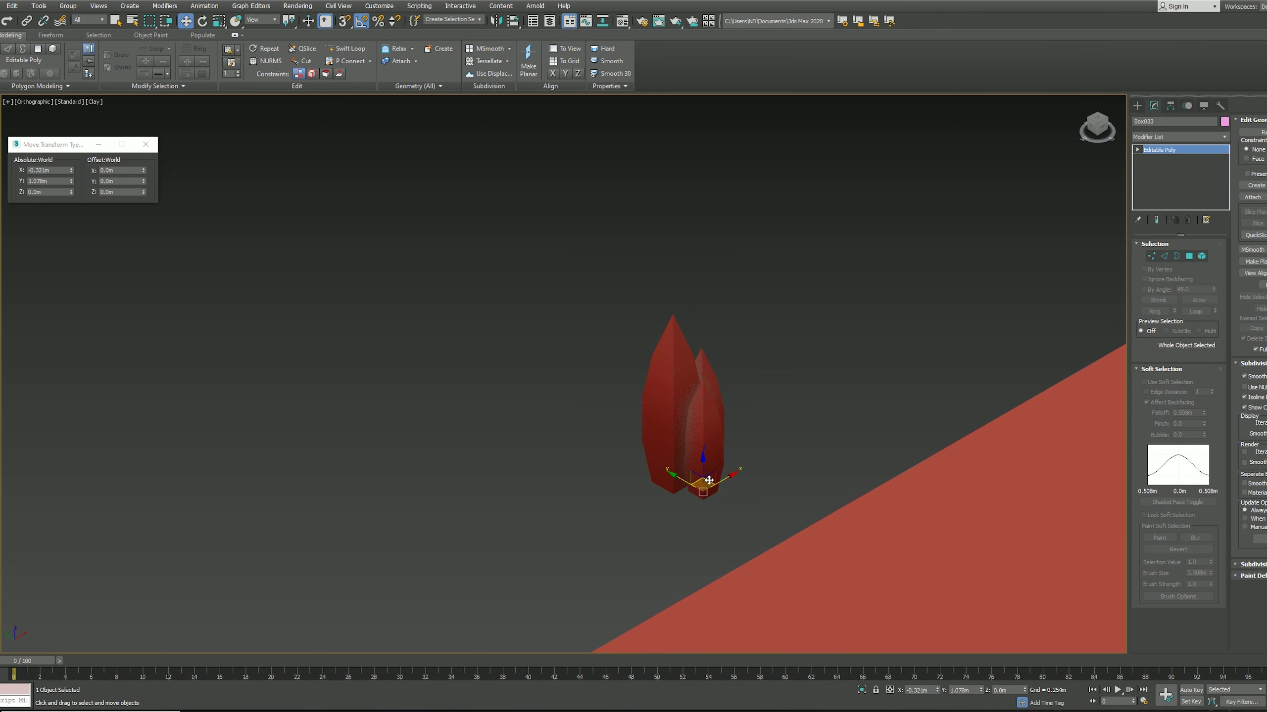
{"action": "left_click_drag", "start_coordinate": [734, 457], "coordinate": [650, 449], "text": "shift"}
{"action": "key", "text": "e"}
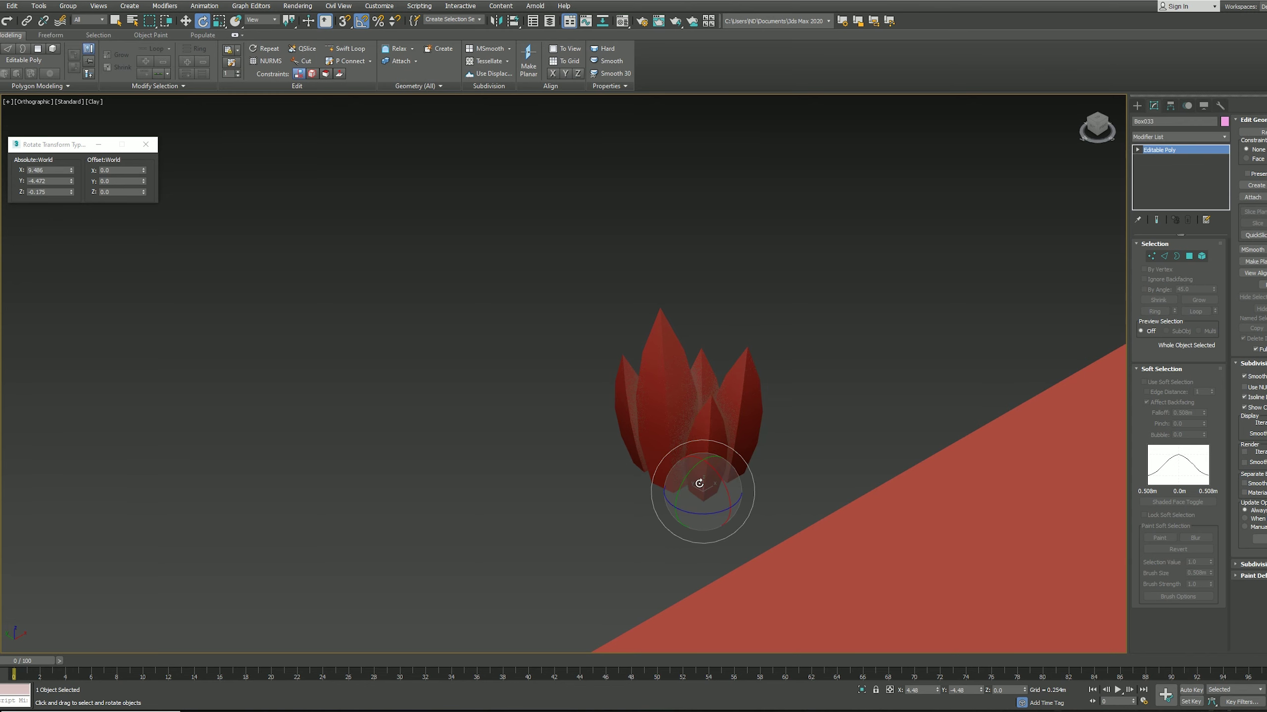
{"action": "left_click", "coordinate": [582, 368]}
{"action": "key", "text": "ctrl+a"}
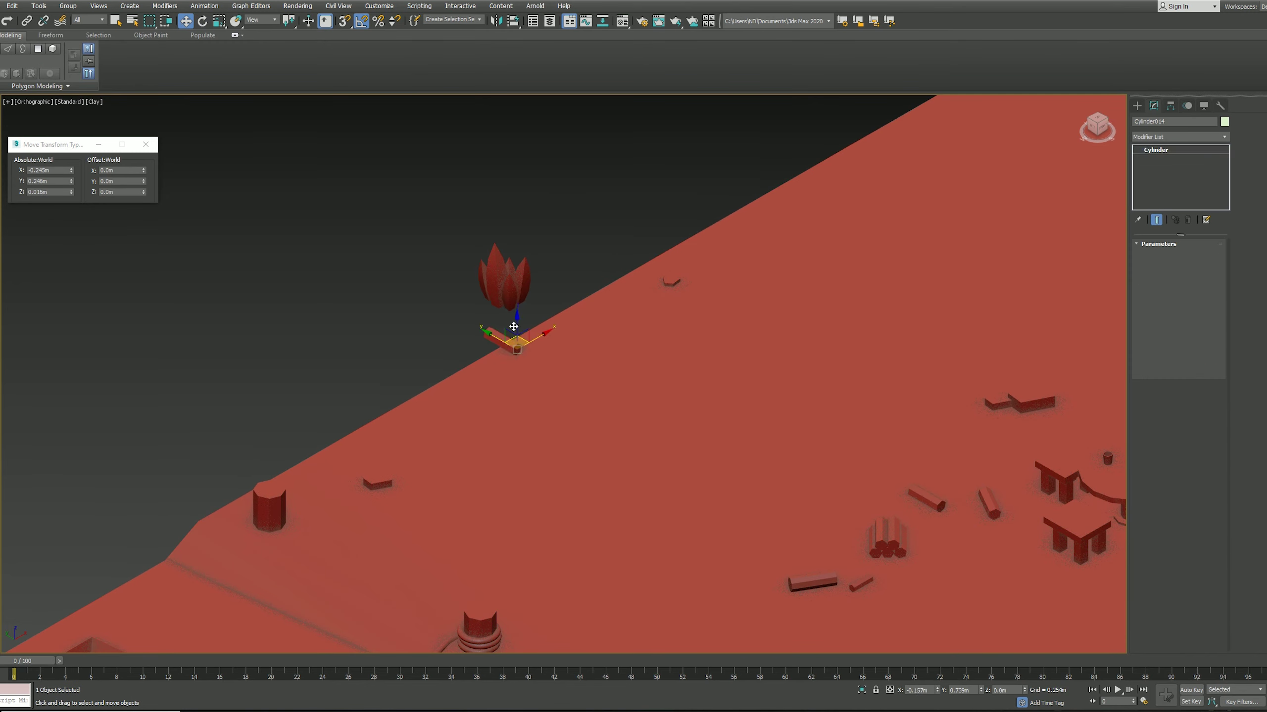
Step: Shift-drag copies of the log cylinder, then rotate and scale them around the flames
{"action": "left_click_drag", "start_coordinate": [584, 342], "coordinate": [678, 412], "text": "shift"}
{"action": "left_click", "coordinate": [655, 399]}
{"action": "key", "text": "e"}
{"action": "key", "text": "r"}
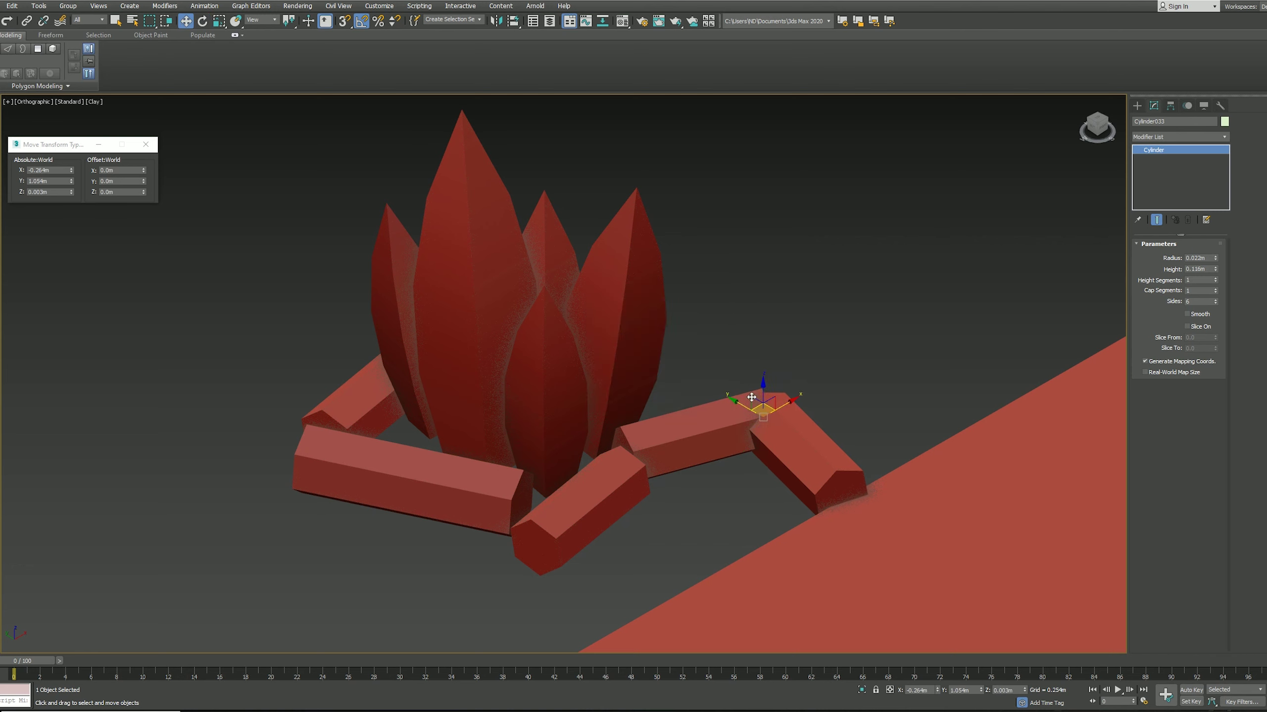
{"action": "scroll", "coordinate": [598, 317], "scroll_direction": "down", "scroll_amount": 5}
{"action": "scroll", "coordinate": [679, 368], "scroll_direction": "up", "scroll_amount": 3}
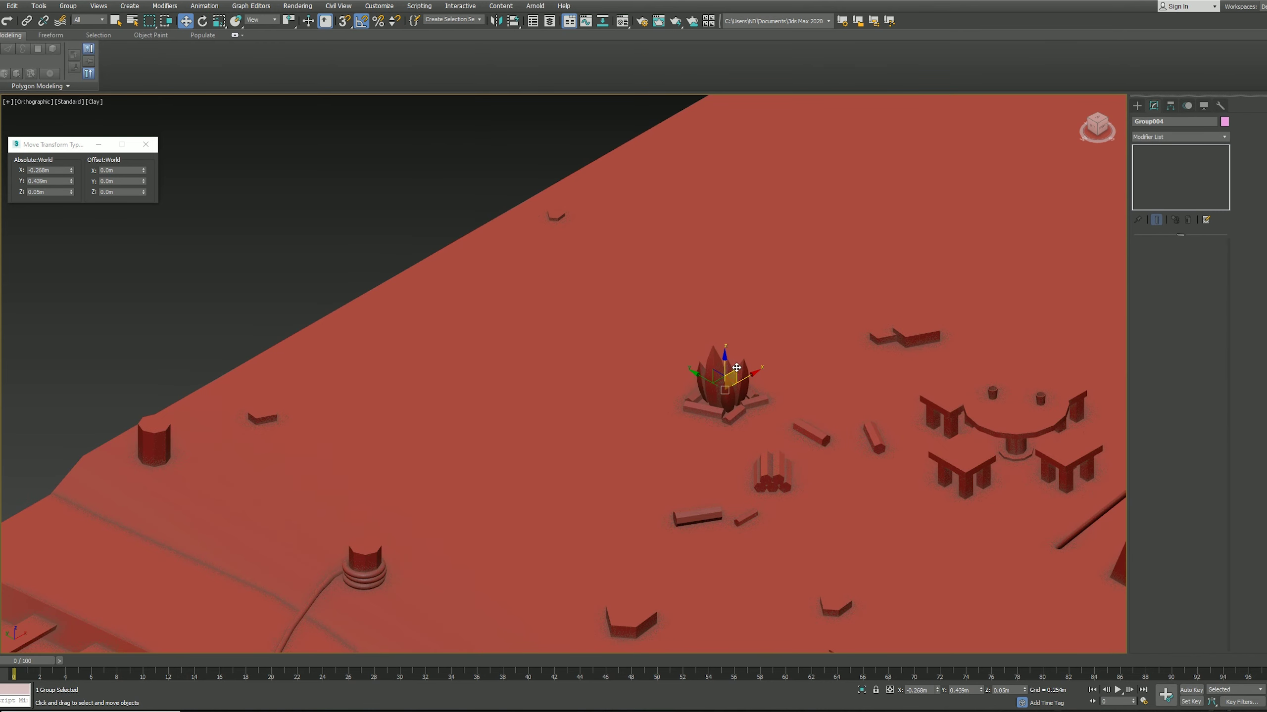
Step: Select the ground plane and pick a vertex near the campfire for editing
{"action": "left_click", "coordinate": [887, 335]}
{"action": "key", "text": "1"}
{"action": "key", "text": "F4"}
{"action": "middle_click_drag", "start_coordinate": [587, 395], "coordinate": [617, 373]}
{"action": "left_click", "coordinate": [236, 368]}
{"action": "left_click", "coordinate": [564, 407]}
Step: Move ground vertices and edges to outline a patch around the campfire
{"action": "left_click", "coordinate": [686, 442]}
{"action": "scroll", "coordinate": [694, 438], "scroll_direction": "down", "scroll_amount": 3}
{"action": "scroll", "coordinate": [693, 438], "scroll_direction": "up", "scroll_amount": 5}
{"action": "key", "text": "2"}
{"action": "left_click", "coordinate": [833, 315]}
{"action": "left_click", "coordinate": [688, 469], "text": "ctrl"}
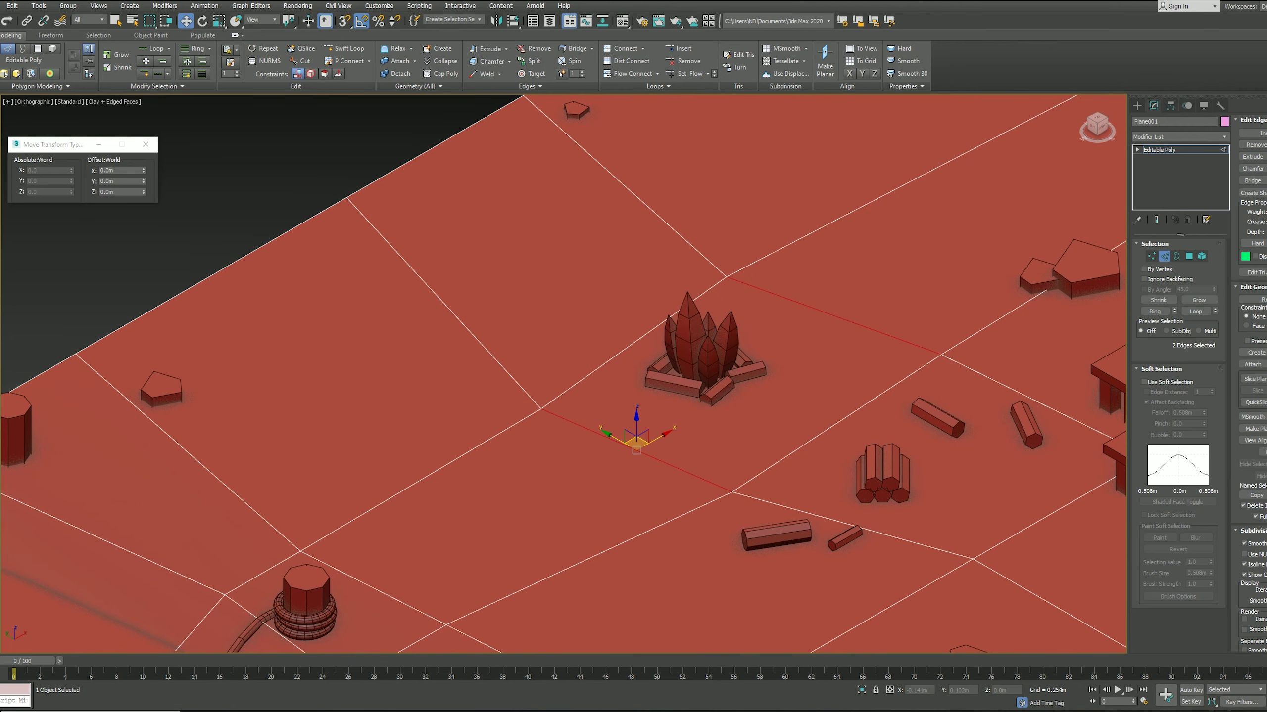
{"action": "left_click", "coordinate": [604, 338]}
{"action": "key", "text": "1"}
{"action": "left_click_drag", "start_coordinate": [623, 350], "coordinate": [629, 338]}
{"action": "left_click_drag", "start_coordinate": [726, 276], "coordinate": [721, 308]}
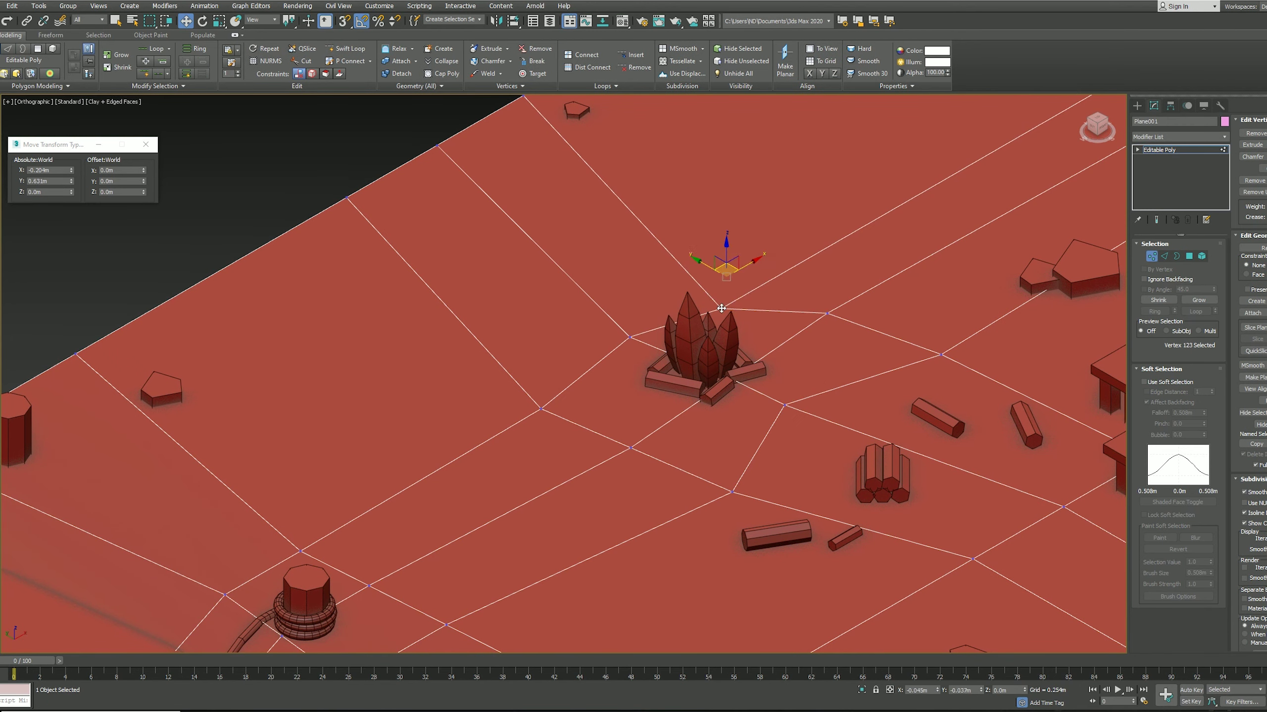
Step: Cut new edges into the ground to outline patches toward the tent
{"action": "scroll", "coordinate": [826, 313], "scroll_direction": "down", "scroll_amount": 5}
{"action": "middle_click_drag", "start_coordinate": [734, 319], "coordinate": [690, 308]}
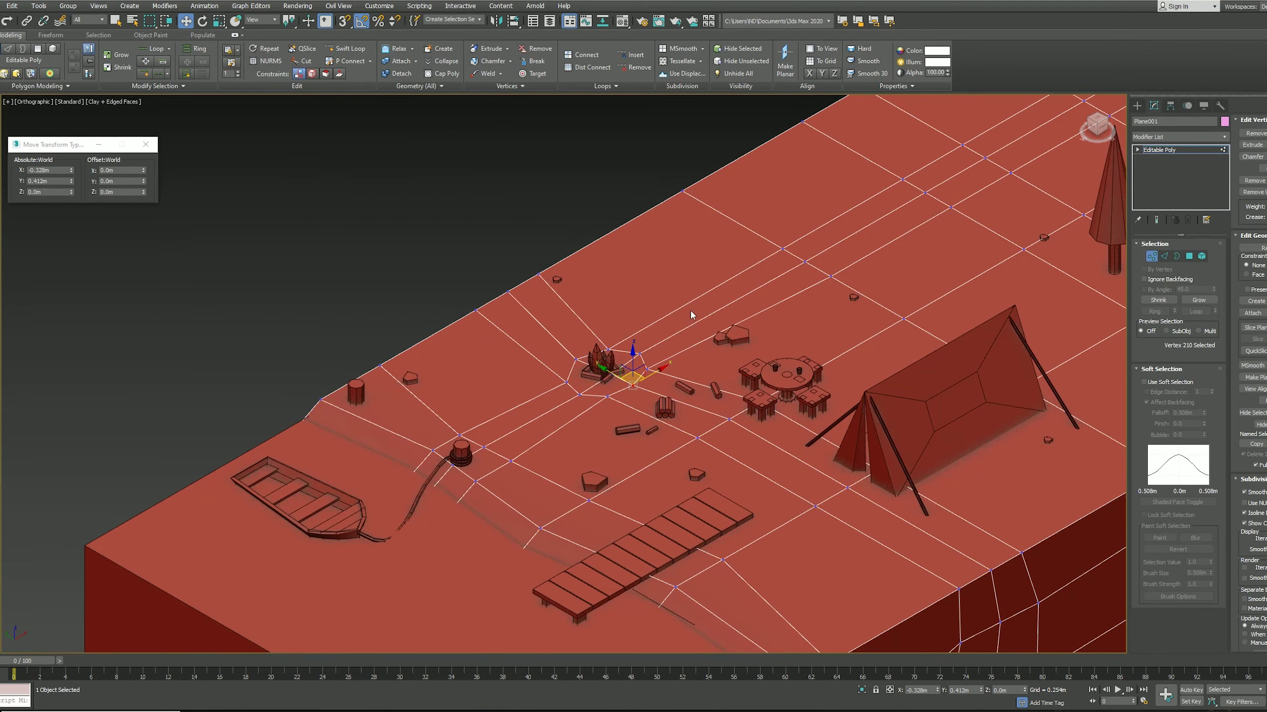
{"action": "scroll", "coordinate": [796, 460], "scroll_direction": "up", "scroll_amount": 1}
{"action": "scroll", "coordinate": [798, 405], "scroll_direction": "up", "scroll_amount": 2}
{"action": "key", "text": "alt+c"}
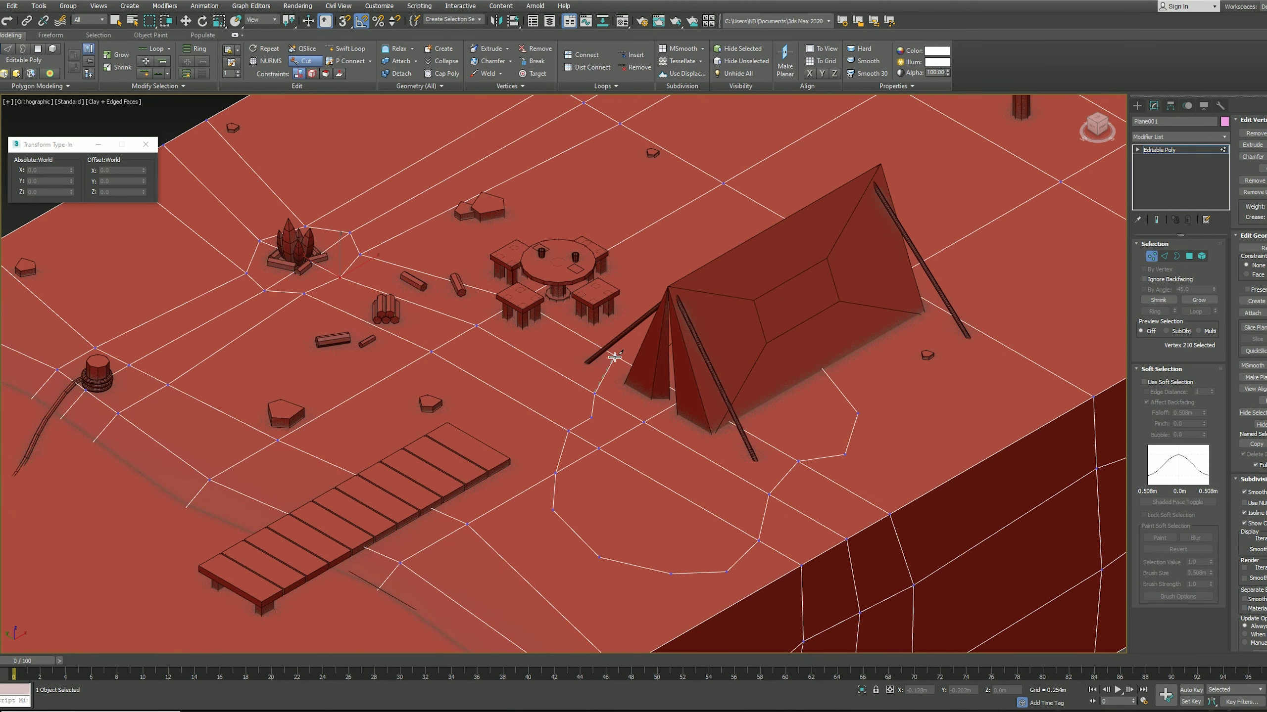
{"action": "middle_click_drag", "start_coordinate": [657, 251], "coordinate": [656, 282]}
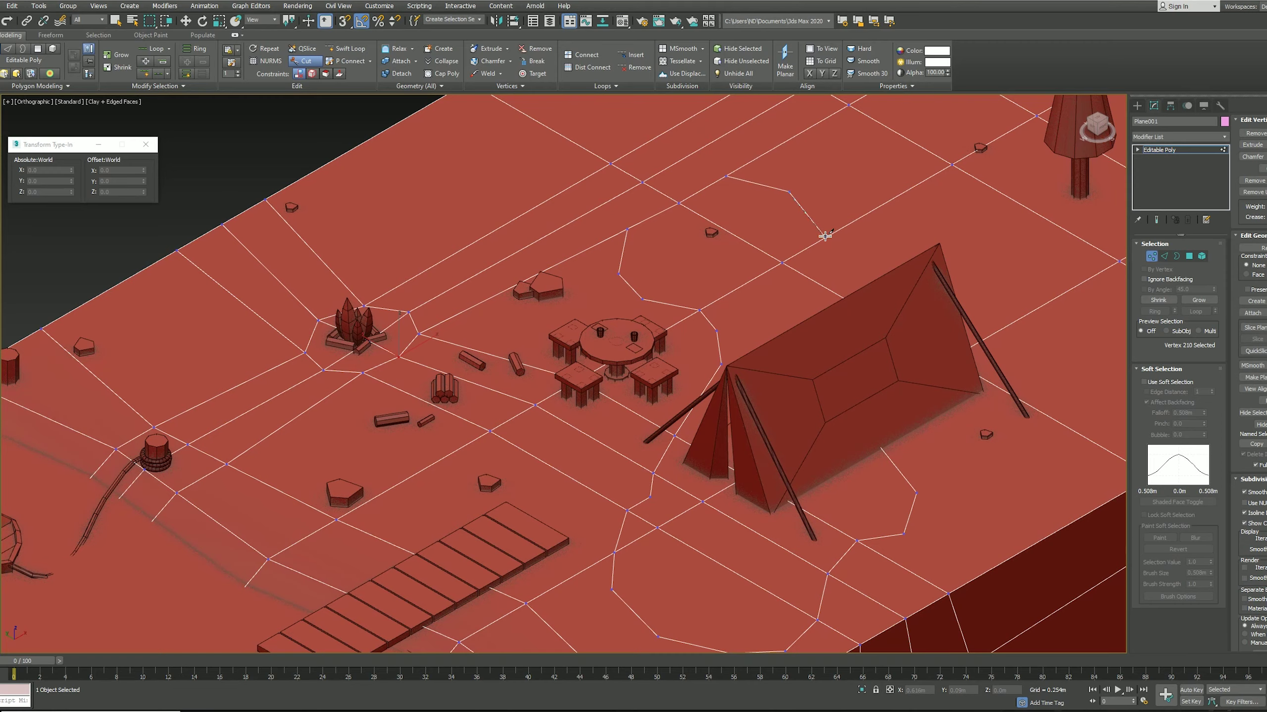
Step: Move the table and stools set farther back, up and to the right
{"action": "middle_click_drag", "start_coordinate": [688, 333], "coordinate": [732, 339]}
{"action": "left_click_drag", "start_coordinate": [583, 309], "coordinate": [727, 415]}
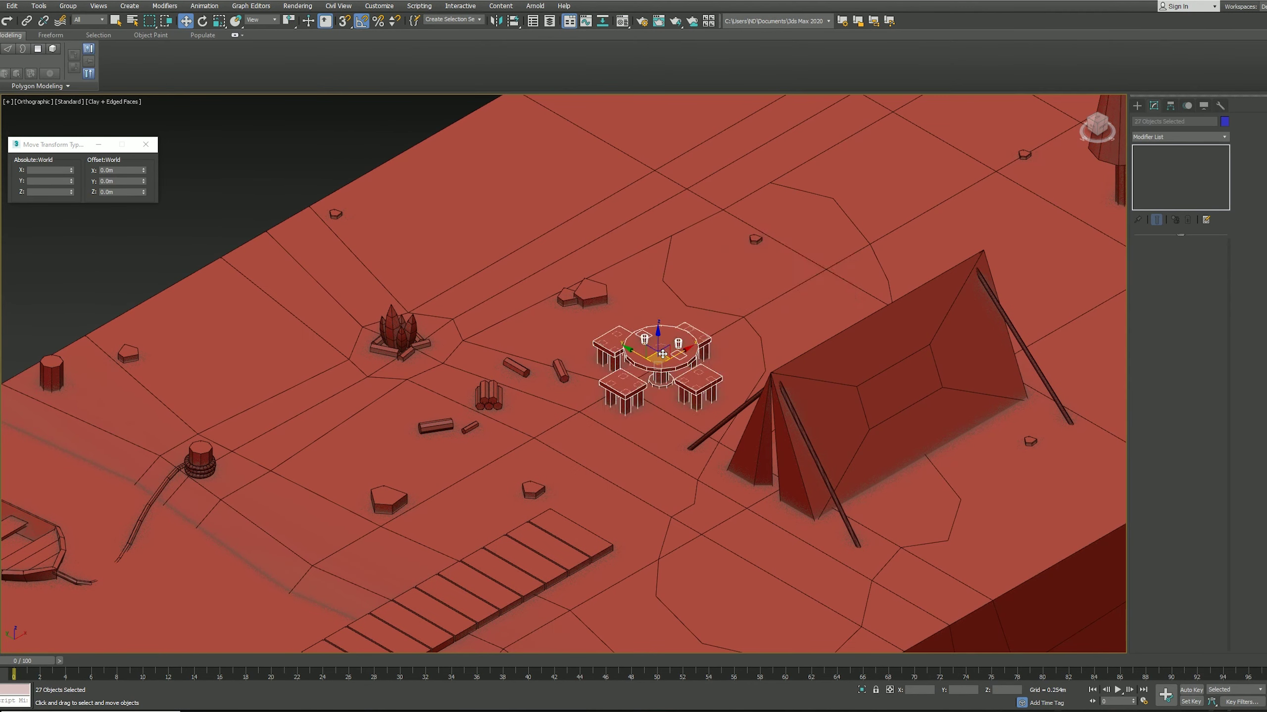
{"action": "left_click_drag", "start_coordinate": [655, 362], "coordinate": [775, 225]}
{"action": "middle_click_drag", "start_coordinate": [775, 225], "coordinate": [825, 226]}
Step: Shift the tent to the right and reselect the ground plane
{"action": "left_click", "coordinate": [635, 292]}
{"action": "left_click", "coordinate": [540, 397]}
{"action": "scroll", "coordinate": [519, 379], "scroll_direction": "down", "scroll_amount": 3}
{"action": "left_click", "coordinate": [688, 412]}
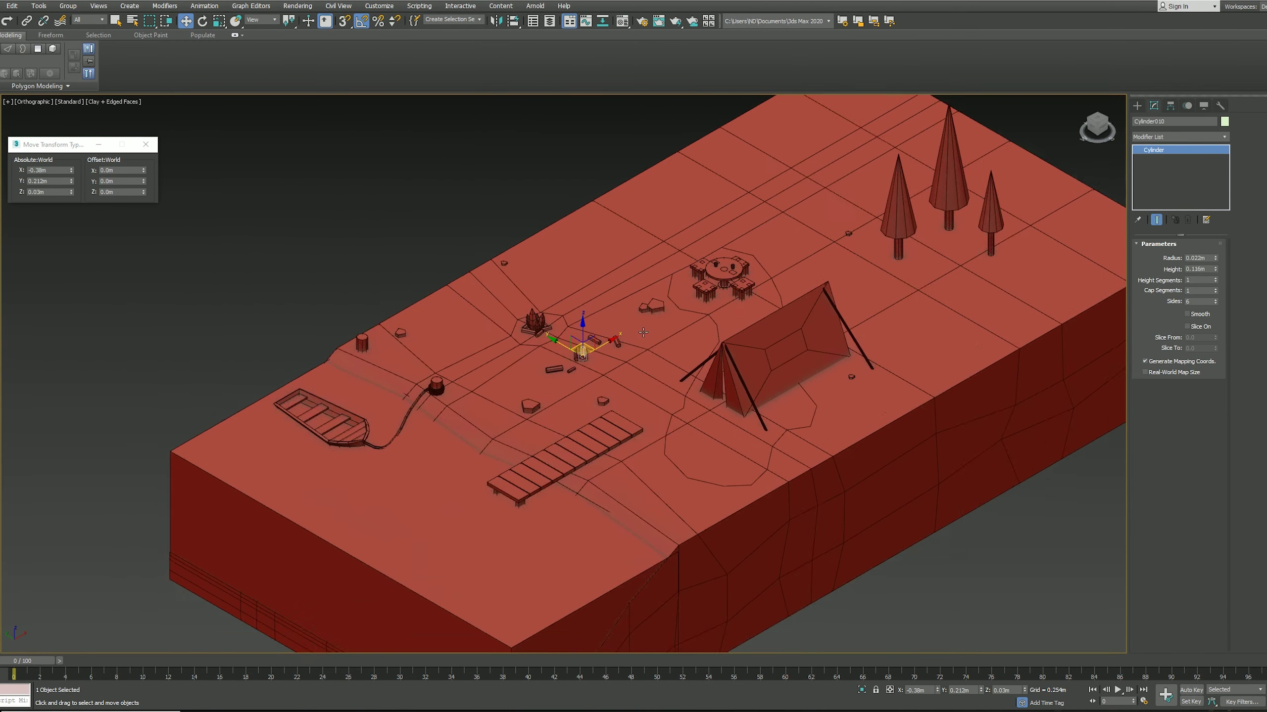
{"action": "left_click_drag", "start_coordinate": [687, 412], "coordinate": [743, 420]}
{"action": "scroll", "coordinate": [743, 420], "scroll_direction": "up", "scroll_amount": 2}
{"action": "left_click", "coordinate": [948, 293]}
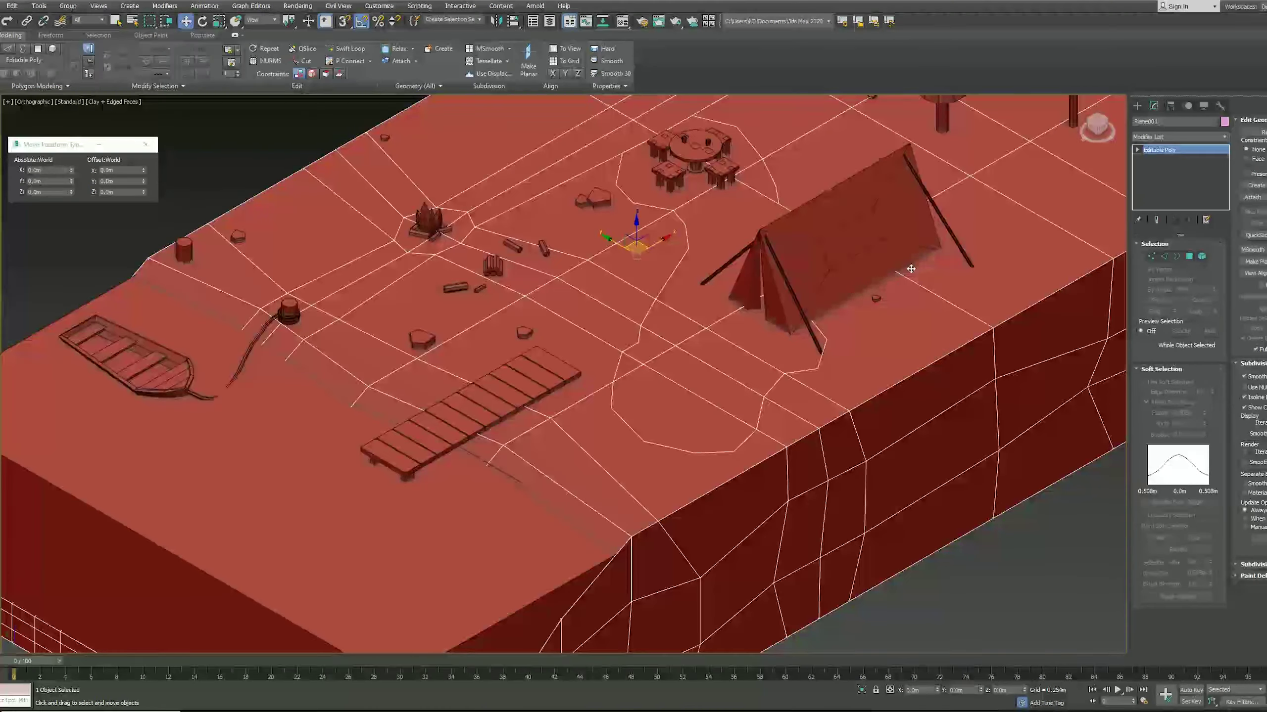
Step: Shift-drag clones of the cone trees across the back of the island, confirming each clone
{"action": "middle_click_drag", "start_coordinate": [840, 287], "coordinate": [611, 501]}
{"action": "left_click", "coordinate": [715, 292]}
{"action": "mouse_move", "coordinate": [716, 292]}
{"action": "left_mouse_down"}
{"action": "mouse_move", "coordinate": [737, 313]}
{"action": "mouse_move", "coordinate": [441, 194]}
{"action": "left_mouse_up"}
{"action": "middle_click_drag", "start_coordinate": [442, 195], "coordinate": [472, 228]}
{"action": "mouse_move", "coordinate": [472, 220]}
{"action": "left_mouse_down", "text": "shift"}
{"action": "mouse_move", "coordinate": [603, 294]}
{"action": "mouse_move", "coordinate": [623, 207]}
{"action": "left_mouse_up", "text": "shift"}
{"action": "middle_click_drag", "start_coordinate": [769, 371], "coordinate": [667, 353]}
{"action": "mouse_move", "coordinate": [716, 280]}
{"action": "left_mouse_down", "text": "shift"}
{"action": "mouse_move", "coordinate": [863, 340]}
{"action": "mouse_move", "coordinate": [960, 294]}
{"action": "left_mouse_up", "text": "shift"}
{"action": "left_click", "coordinate": [656, 399]}
{"action": "left_click", "coordinate": [721, 271]}
{"action": "left_click_drag", "start_coordinate": [721, 271], "coordinate": [436, 209], "text": "shift"}
{"action": "left_click", "coordinate": [655, 400]}
{"action": "middle_click_drag", "start_coordinate": [591, 254], "coordinate": [613, 278]}
{"action": "mouse_move", "coordinate": [458, 233]}
{"action": "left_mouse_down", "text": "shift"}
{"action": "mouse_move", "coordinate": [602, 250]}
{"action": "mouse_move", "coordinate": [839, 428]}
{"action": "mouse_move", "coordinate": [563, 279]}
{"action": "mouse_move", "coordinate": [417, 219]}
{"action": "left_mouse_up", "text": "shift"}
{"action": "left_click", "coordinate": [655, 399]}
Step: Clone more tree groups out to the island's far edges, then undo a stray batch
{"action": "left_click", "coordinate": [655, 399]}
{"action": "left_click", "coordinate": [655, 399]}
{"action": "left_click_drag", "start_coordinate": [424, 349], "coordinate": [327, 319], "text": "shift"}
{"action": "left_click", "coordinate": [655, 400]}
{"action": "mouse_move", "coordinate": [738, 299]}
{"action": "left_mouse_down", "text": "shift"}
{"action": "mouse_move", "coordinate": [521, 164]}
{"action": "mouse_move", "coordinate": [962, 309]}
{"action": "left_mouse_up", "text": "shift"}
{"action": "left_click", "coordinate": [656, 397]}
{"action": "left_click", "coordinate": [656, 398]}
{"action": "left_click_drag", "start_coordinate": [859, 356], "coordinate": [888, 304]}
{"action": "mouse_move", "coordinate": [758, 245]}
{"action": "left_mouse_down", "text": "shift"}
{"action": "mouse_move", "coordinate": [920, 368]}
{"action": "mouse_move", "coordinate": [508, 224]}
{"action": "mouse_move", "coordinate": [464, 129]}
{"action": "left_mouse_up", "text": "shift"}
{"action": "left_click", "coordinate": [656, 398]}
{"action": "left_click", "coordinate": [655, 398]}
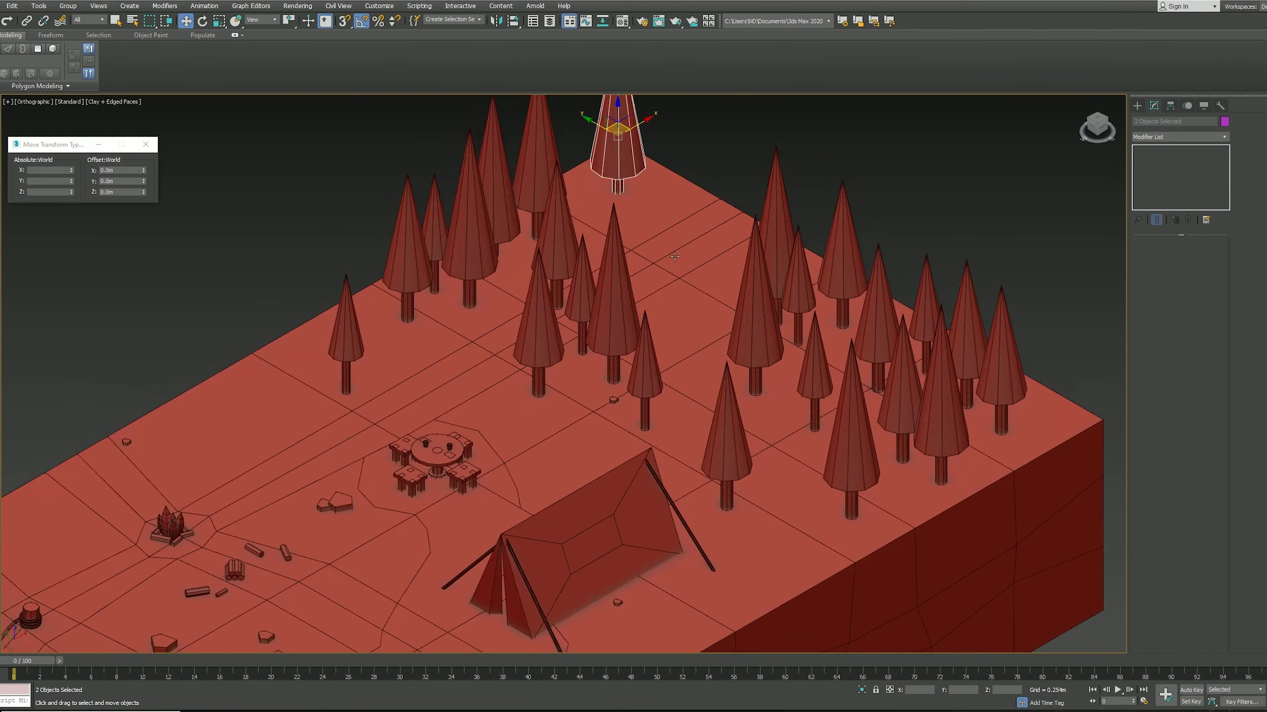
{"action": "middle_click_drag", "start_coordinate": [423, 331], "coordinate": [511, 395]}
{"action": "key", "text": "ctrl+z"}
{"action": "key", "text": "ctrl+z"}
{"action": "key", "text": "ctrl+z"}
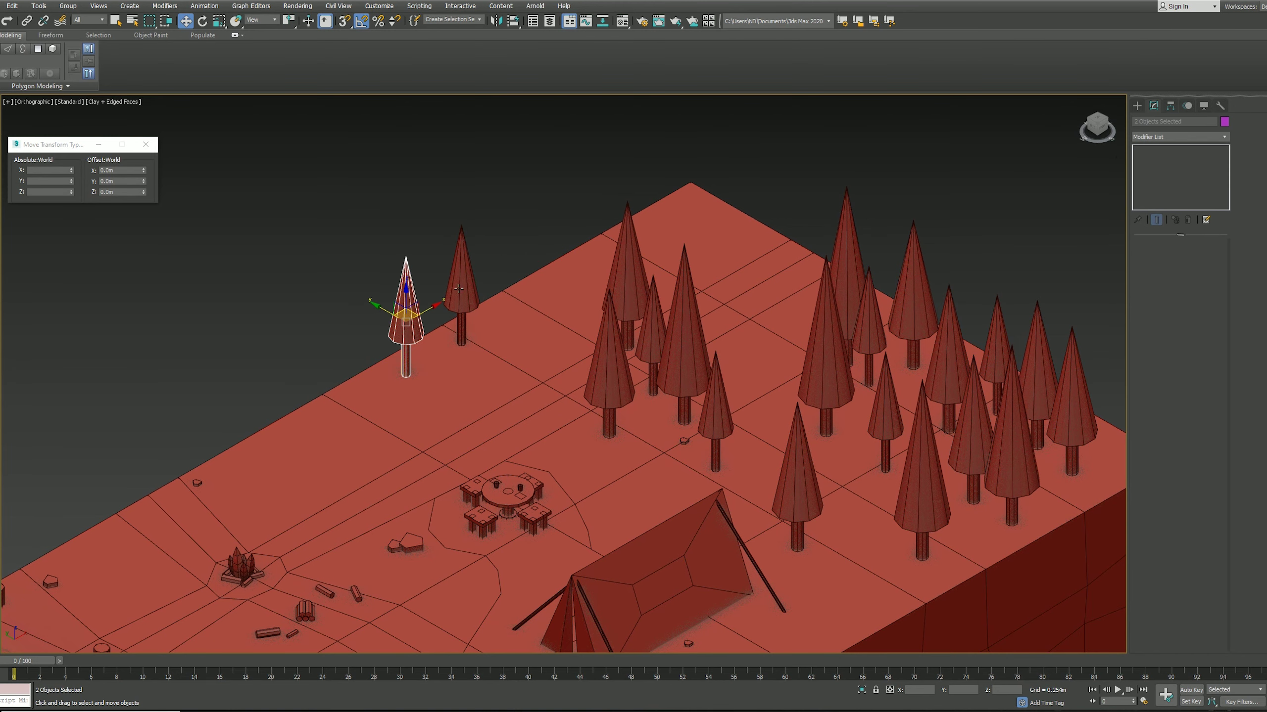
Step: Adjust four ground-plane vertices near the trees at the back edge
{"action": "scroll", "coordinate": [459, 289], "scroll_direction": "down", "scroll_amount": 3}
{"action": "left_click", "coordinate": [741, 316]}
{"action": "key", "text": "1"}
{"action": "scroll", "coordinate": [944, 296], "scroll_direction": "up", "scroll_amount": 3}
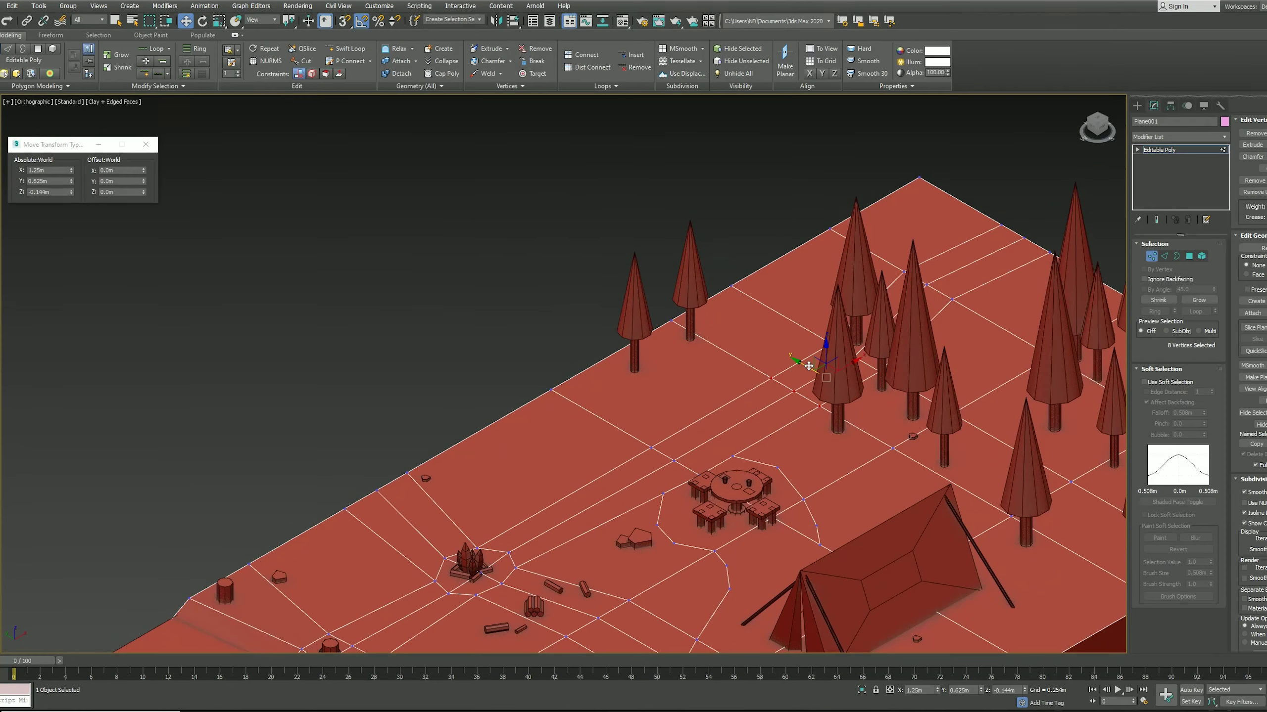
{"action": "scroll", "coordinate": [809, 366], "scroll_direction": "up", "scroll_amount": 3}
{"action": "left_click", "coordinate": [623, 379]}
{"action": "scroll", "coordinate": [624, 427], "scroll_direction": "down", "scroll_amount": 2}
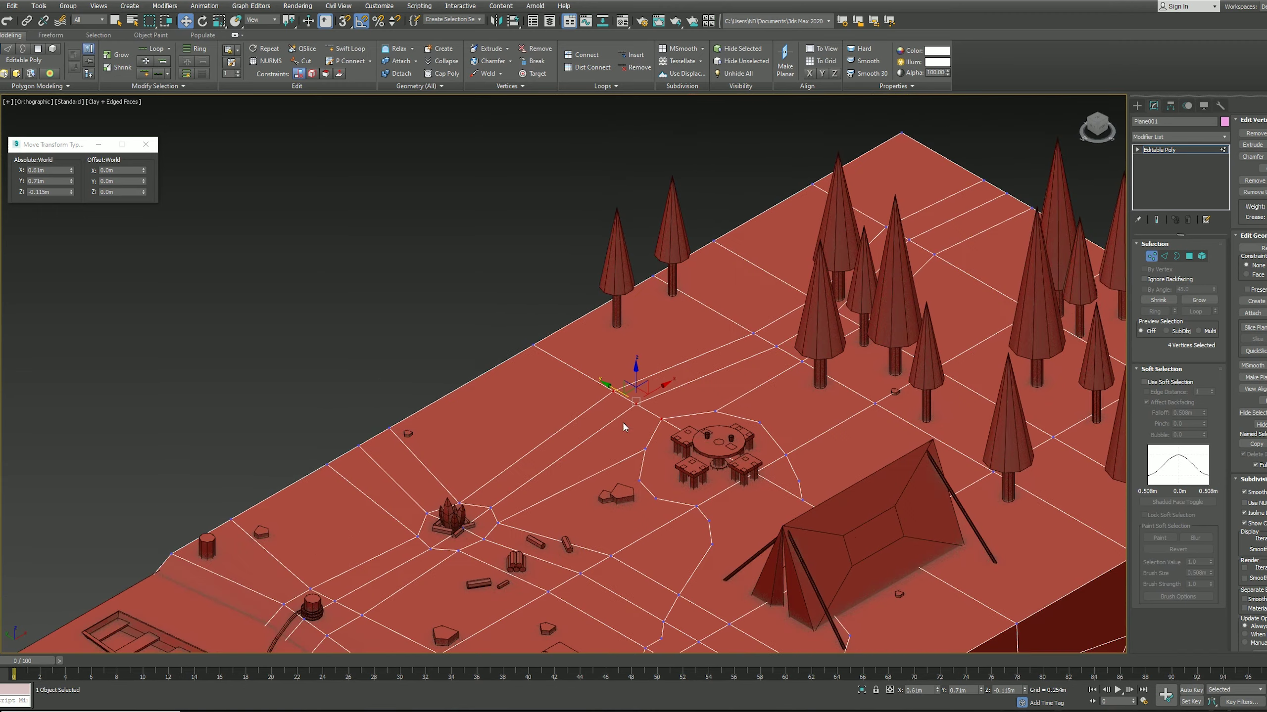
{"action": "scroll", "coordinate": [821, 366], "scroll_direction": "down", "scroll_amount": 2}
{"action": "scroll", "coordinate": [820, 366], "scroll_direction": "down", "scroll_amount": 2}
{"action": "scroll", "coordinate": [473, 359], "scroll_direction": "up", "scroll_amount": 3}
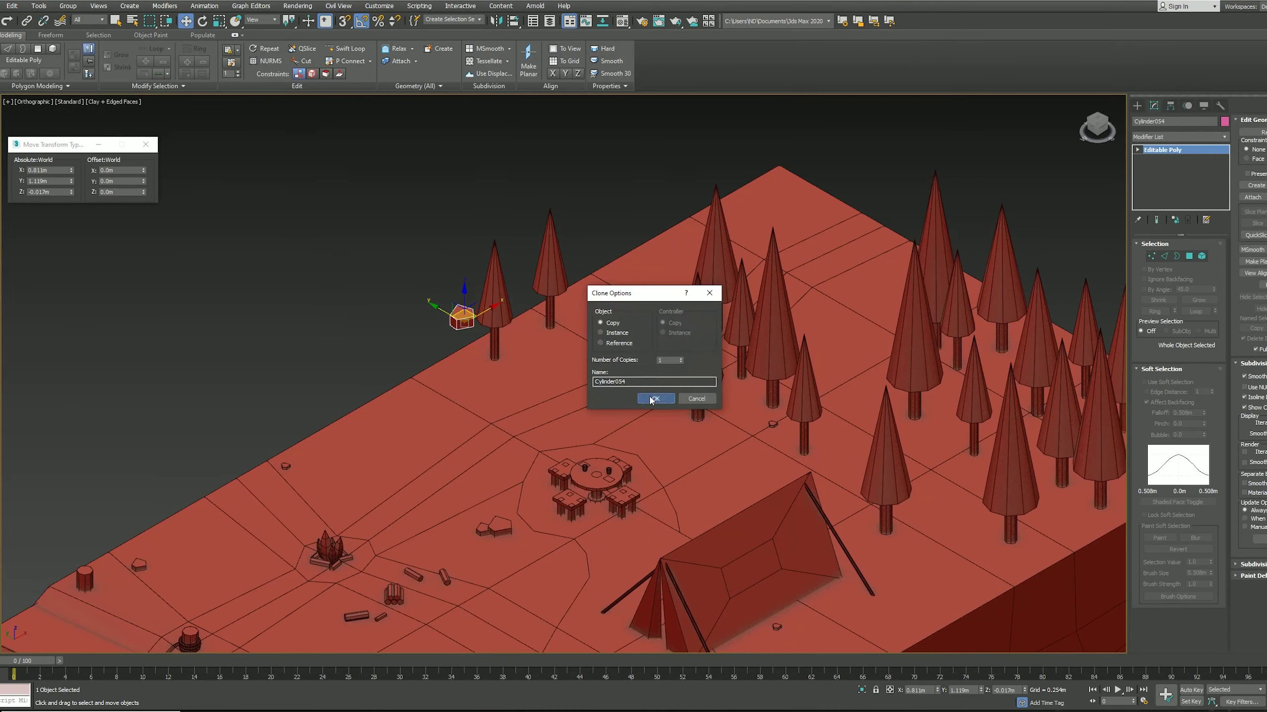
Step: Scale the post into a tall rock prism and place a shorter block beside it
{"action": "key", "text": "Return"}
{"action": "left_click_drag", "start_coordinate": [464, 319], "coordinate": [472, 360]}
{"action": "middle_click_drag", "start_coordinate": [587, 330], "coordinate": [845, 259]}
{"action": "left_click_drag", "start_coordinate": [730, 324], "coordinate": [657, 356], "text": "shift"}
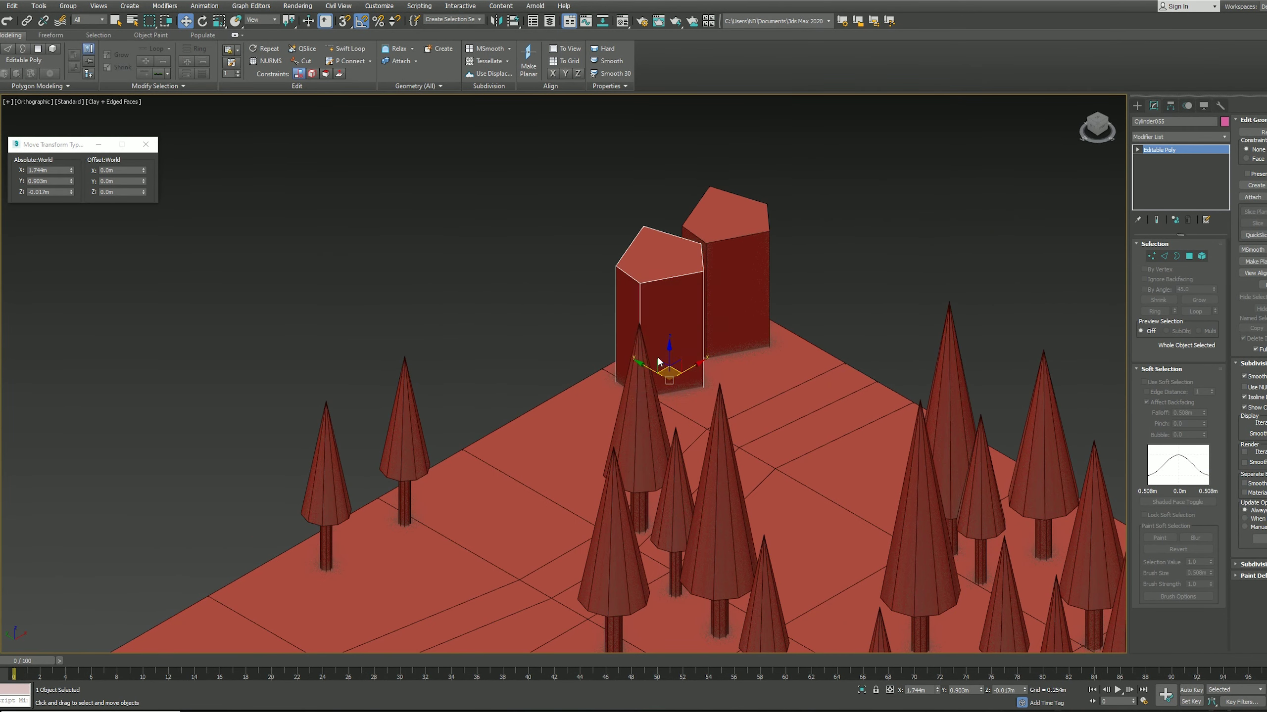
{"action": "key", "text": "2"}
{"action": "key", "text": "2"}
{"action": "left_click", "coordinate": [721, 325]}
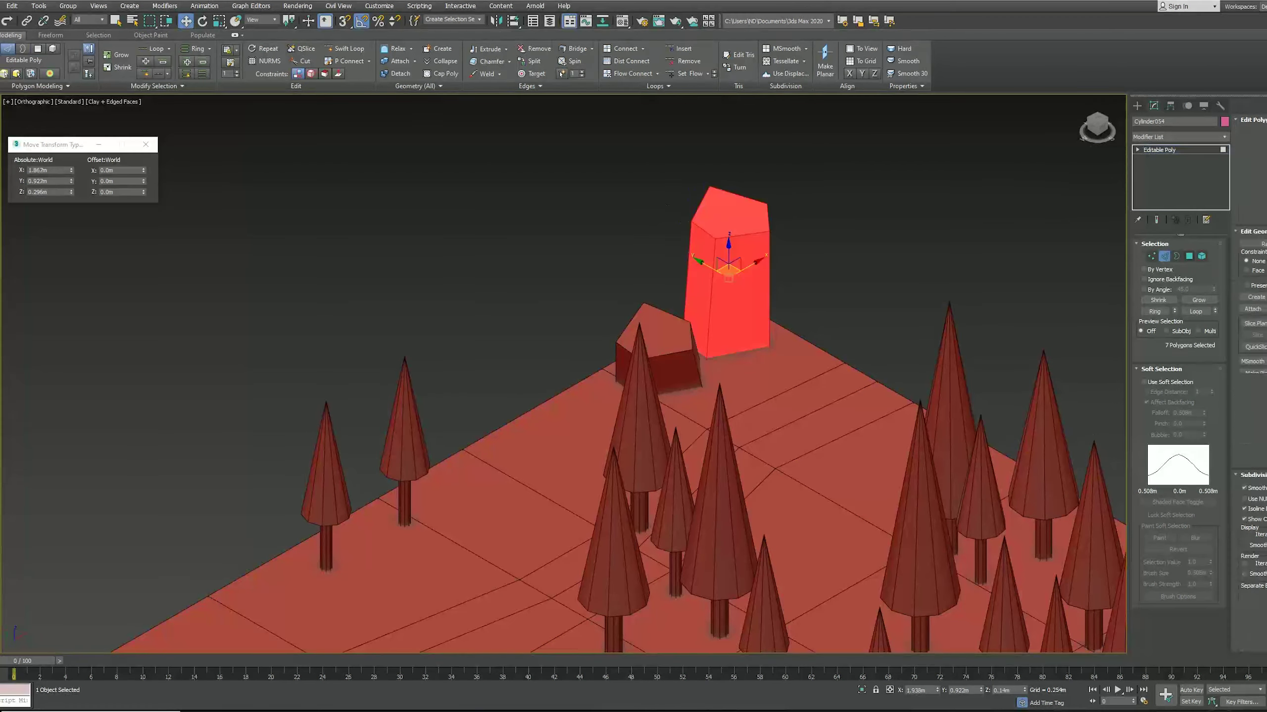
{"action": "mouse_move", "coordinate": [658, 349]}
{"action": "left_mouse_down"}
{"action": "mouse_move", "coordinate": [763, 332]}
{"action": "mouse_move", "coordinate": [724, 369]}
{"action": "left_mouse_up"}
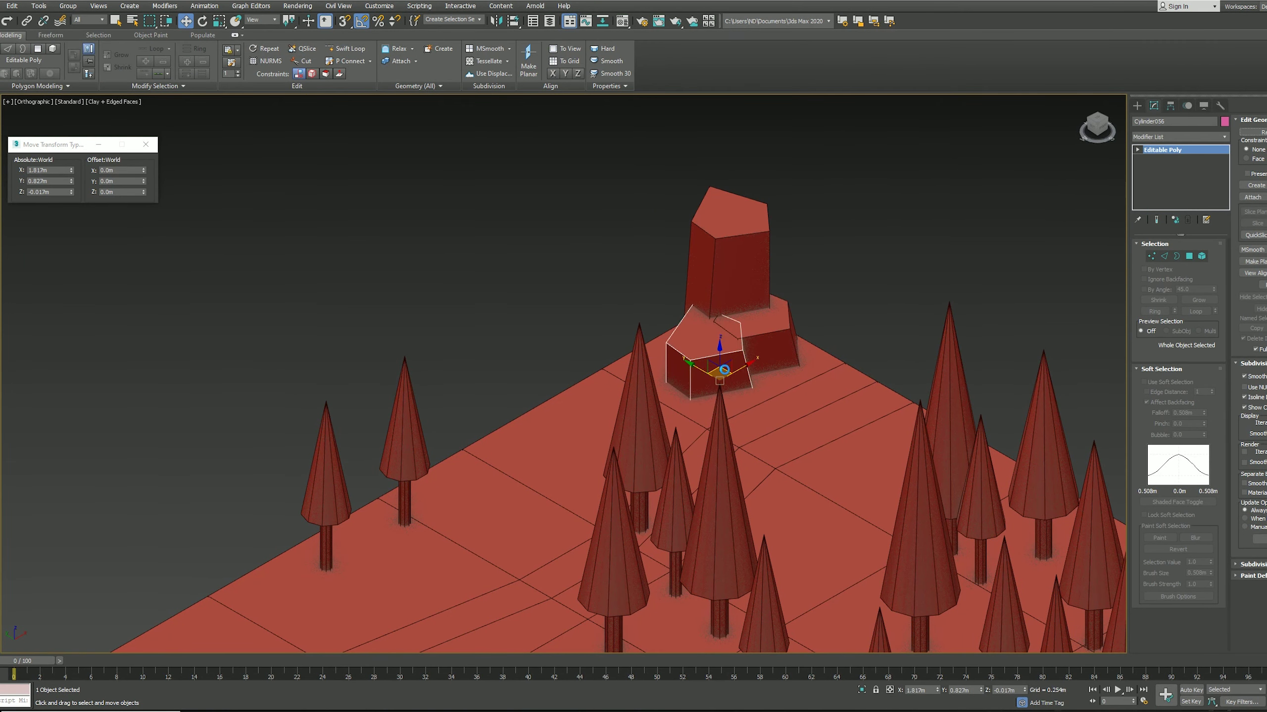
Step: Clone another tall prism with a tilted top, adding rock pieces on top and at the base
{"action": "left_click_drag", "start_coordinate": [727, 280], "coordinate": [571, 331], "text": "shift"}
{"action": "key", "text": "1"}
{"action": "left_click_drag", "start_coordinate": [509, 259], "coordinate": [618, 349]}
{"action": "mouse_move", "coordinate": [568, 294]}
{"action": "left_mouse_down"}
{"action": "mouse_move", "coordinate": [567, 330]}
{"action": "mouse_move", "coordinate": [604, 374]}
{"action": "left_mouse_up"}
{"action": "key", "text": "1"}
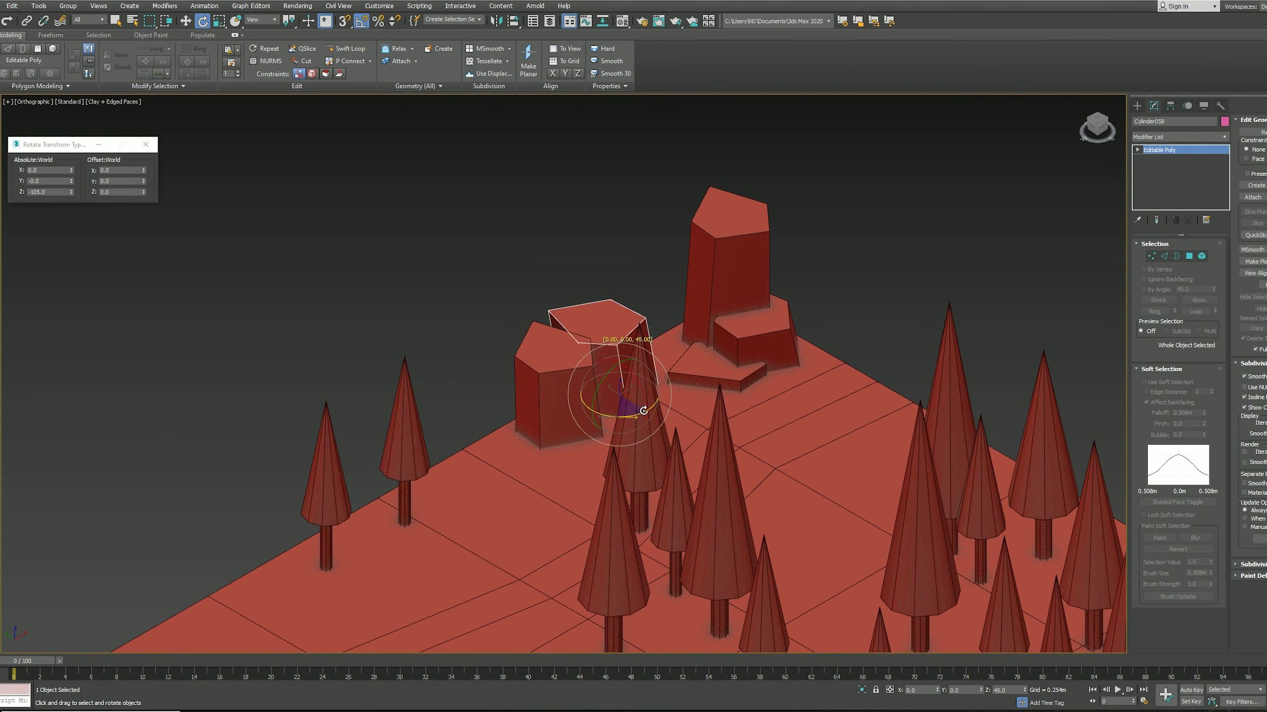
{"action": "key", "text": "4"}
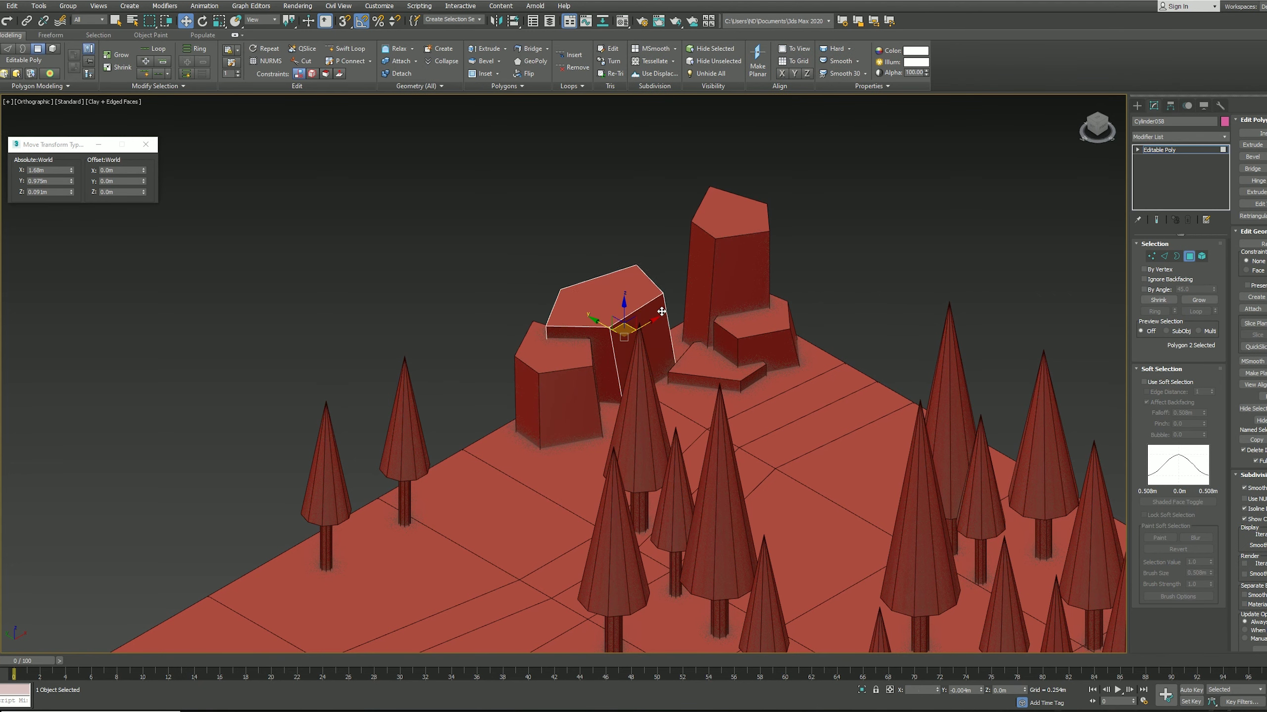
{"action": "key", "text": "2"}
{"action": "key", "text": "w"}
{"action": "left_click", "coordinate": [672, 309]}
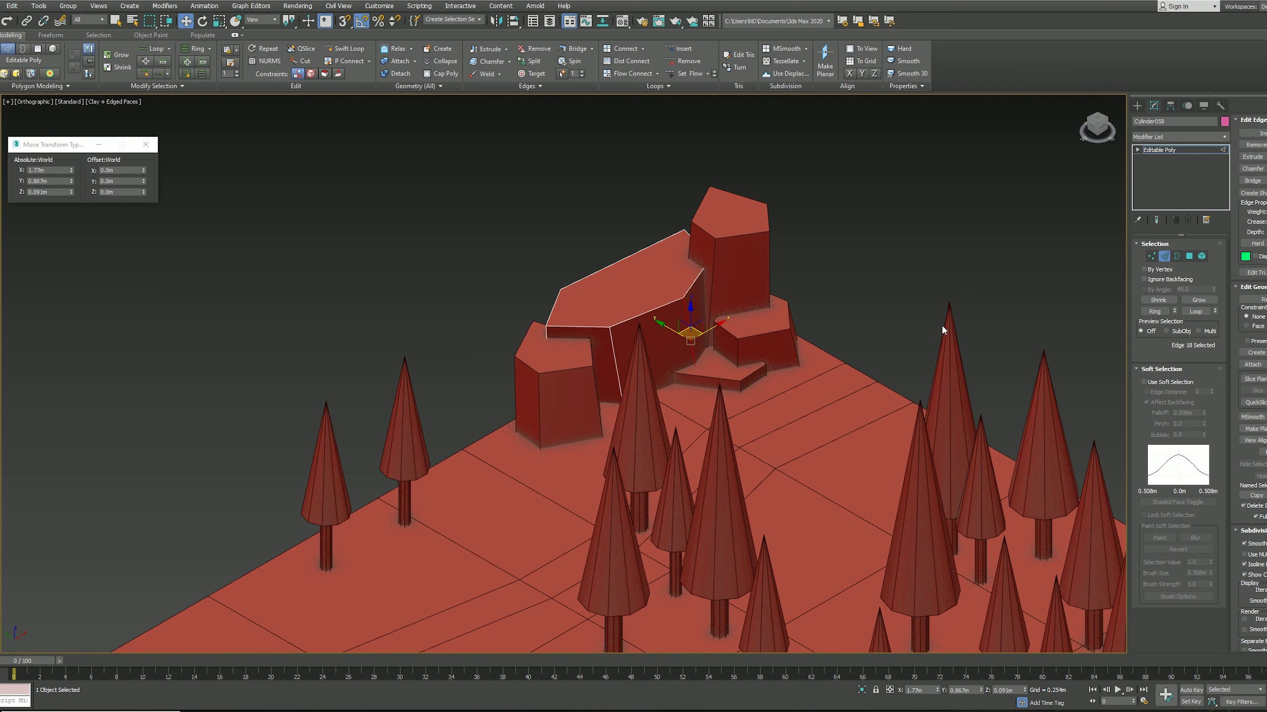
{"action": "key", "text": "2"}
{"action": "mouse_move", "coordinate": [695, 331]}
{"action": "left_mouse_down", "text": "shift"}
{"action": "mouse_move", "coordinate": [616, 319]}
{"action": "mouse_move", "coordinate": [596, 399]}
{"action": "mouse_move", "coordinate": [521, 434]}
{"action": "left_mouse_up", "text": "shift"}
{"action": "left_click", "coordinate": [666, 397]}
Step: Scale the eight-piece rock cluster up to 120%
{"action": "scroll", "coordinate": [469, 299], "scroll_direction": "down", "scroll_amount": 3}
{"action": "left_click_drag", "start_coordinate": [539, 259], "coordinate": [798, 449]}
{"action": "key", "text": "r"}
{"action": "left_click_drag", "start_coordinate": [657, 407], "coordinate": [661, 398]}
{"action": "key", "text": "w"}
{"action": "left_click", "coordinate": [751, 395]}
{"action": "left_click", "coordinate": [727, 424], "text": "ctrl"}
{"action": "scroll", "coordinate": [723, 333], "scroll_direction": "down", "scroll_amount": 2}
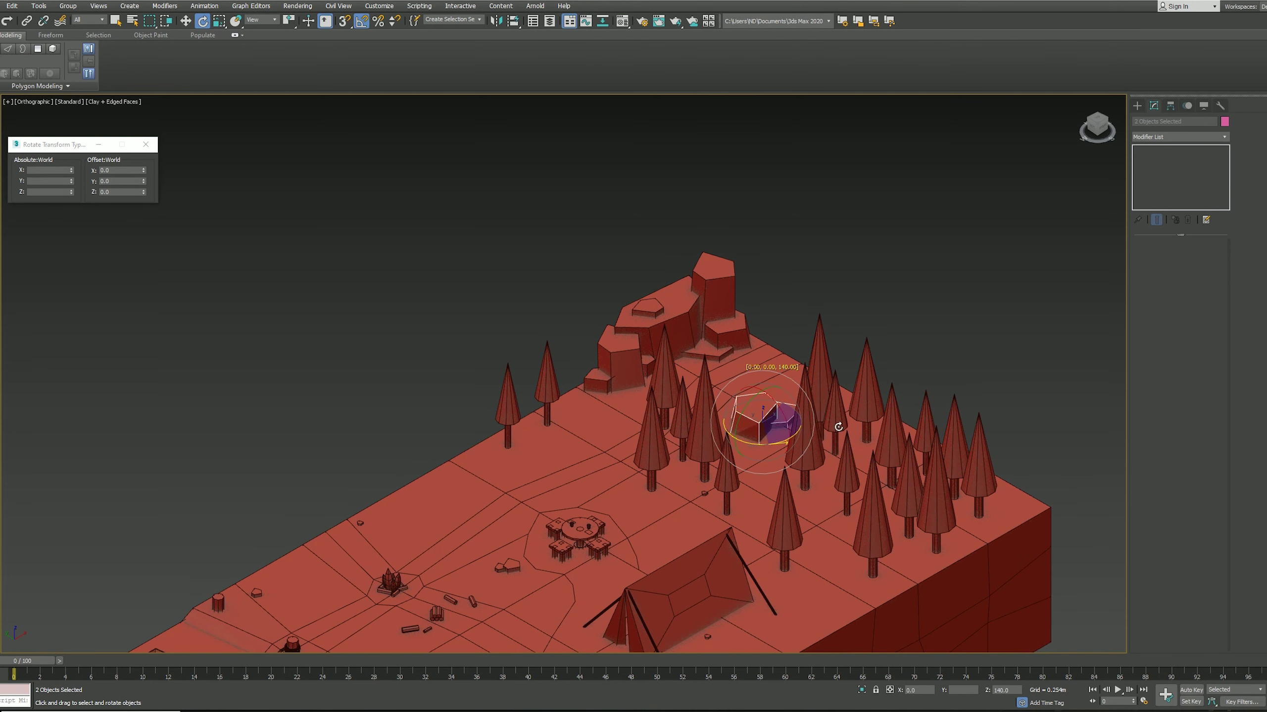
{"action": "scroll", "coordinate": [765, 411], "scroll_direction": "down", "scroll_amount": 3}
{"action": "scroll", "coordinate": [765, 411], "scroll_direction": "down", "scroll_amount": 2}
{"action": "scroll", "coordinate": [644, 410], "scroll_direction": "up", "scroll_amount": 5}
{"action": "scroll", "coordinate": [645, 410], "scroll_direction": "up", "scroll_amount": 2}
Step: Create a Box beside the island
{"action": "left_click", "coordinate": [1137, 105]}
{"action": "left_click", "coordinate": [1157, 168]}
{"action": "mouse_move", "coordinate": [415, 455]}
{"action": "left_mouse_down"}
{"action": "mouse_move", "coordinate": [622, 439]}
{"action": "mouse_move", "coordinate": [685, 380]}
{"action": "left_mouse_up"}
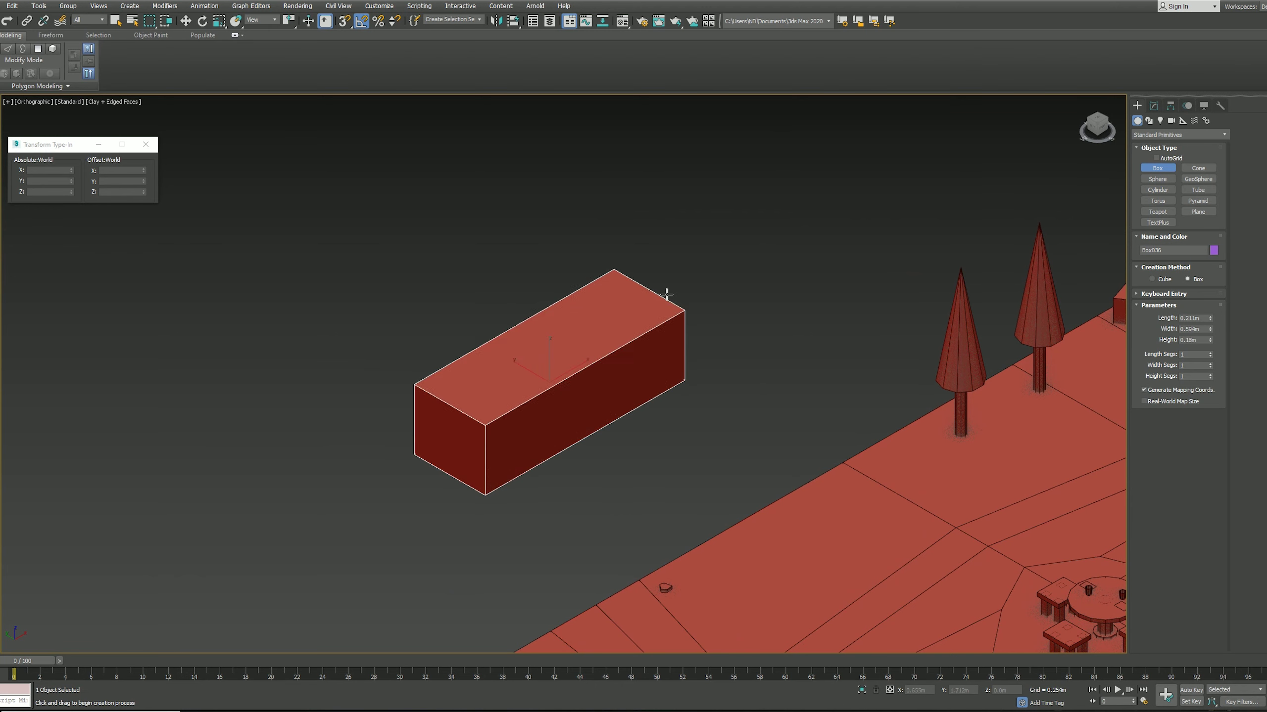
Step: Convert the box to Editable Poly, add two edge loops, and extrude the lower front face
{"action": "left_click", "coordinate": [653, 230]}
{"action": "left_click", "coordinate": [1154, 105]}
{"action": "right_click", "coordinate": [1165, 150]}
{"action": "left_click", "coordinate": [1200, 228]}
{"action": "left_click", "coordinate": [344, 48]}
{"action": "left_click", "coordinate": [530, 400]}
{"action": "left_click", "coordinate": [598, 402]}
{"action": "key", "text": "4"}
{"action": "left_click", "coordinate": [449, 464]}
{"action": "left_click", "coordinate": [1172, 405]}
{"action": "left_click", "coordinate": [583, 395]}
Step: Slope the truck's front top edge backward and chamfer it
{"action": "scroll", "coordinate": [582, 395], "scroll_direction": "up", "scroll_amount": 2}
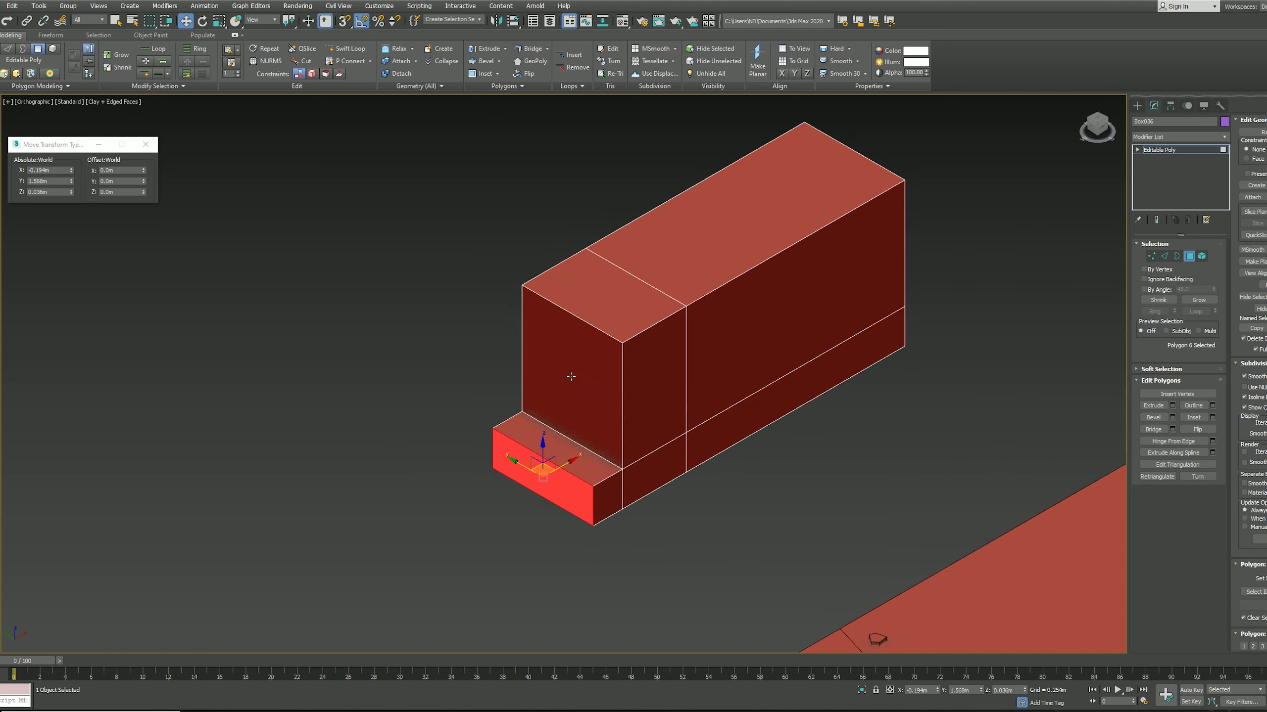
{"action": "key", "text": "2"}
{"action": "left_click_drag", "start_coordinate": [654, 316], "coordinate": [686, 299]}
{"action": "left_click", "coordinate": [1172, 429]}
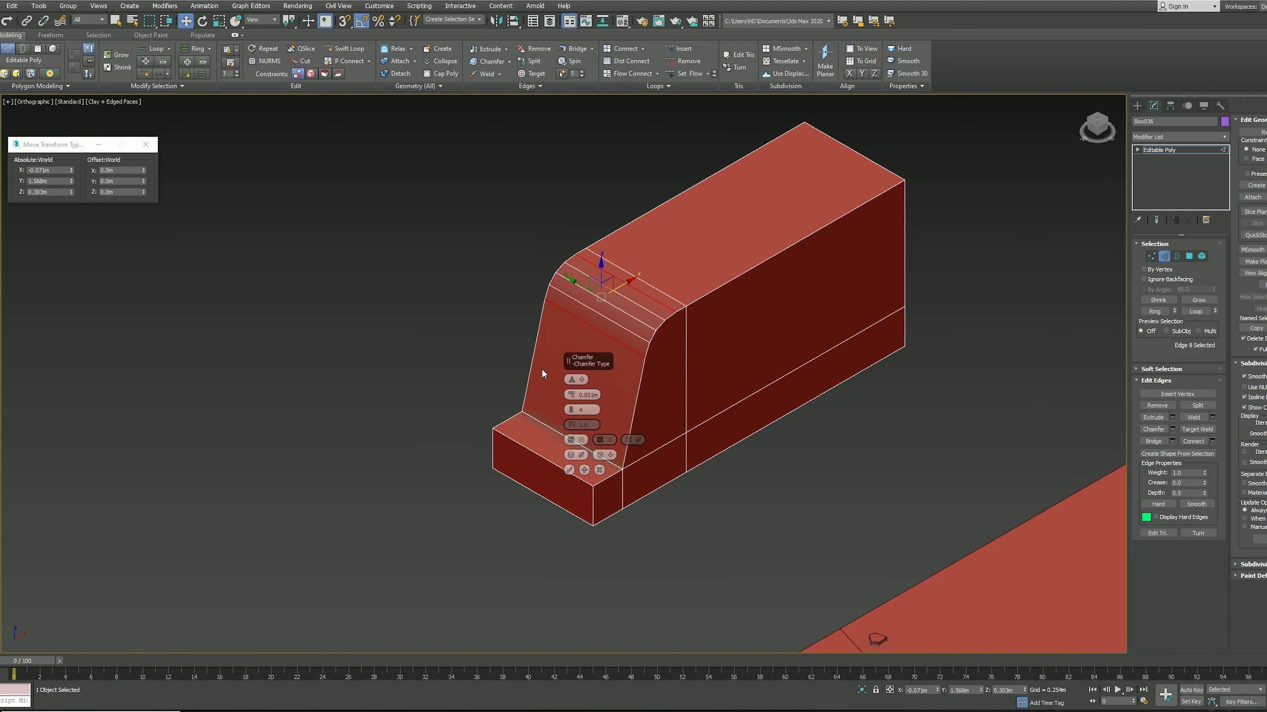
{"action": "left_click", "coordinate": [569, 470]}
{"action": "left_click", "coordinate": [686, 370], "text": "ctrl"}
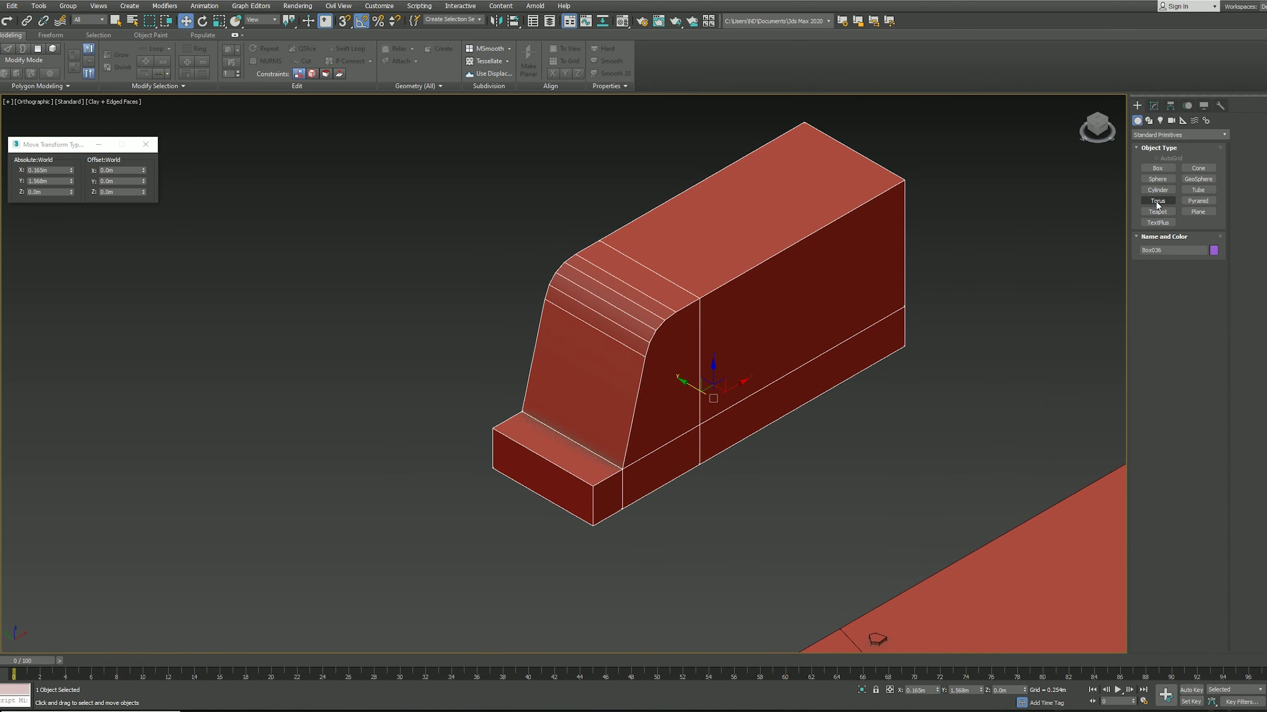
Step: Place wheel cylinders front and rear, then ProBoolean-subtract them from the truck body
{"action": "left_click_drag", "start_coordinate": [908, 477], "coordinate": [506, 434]}
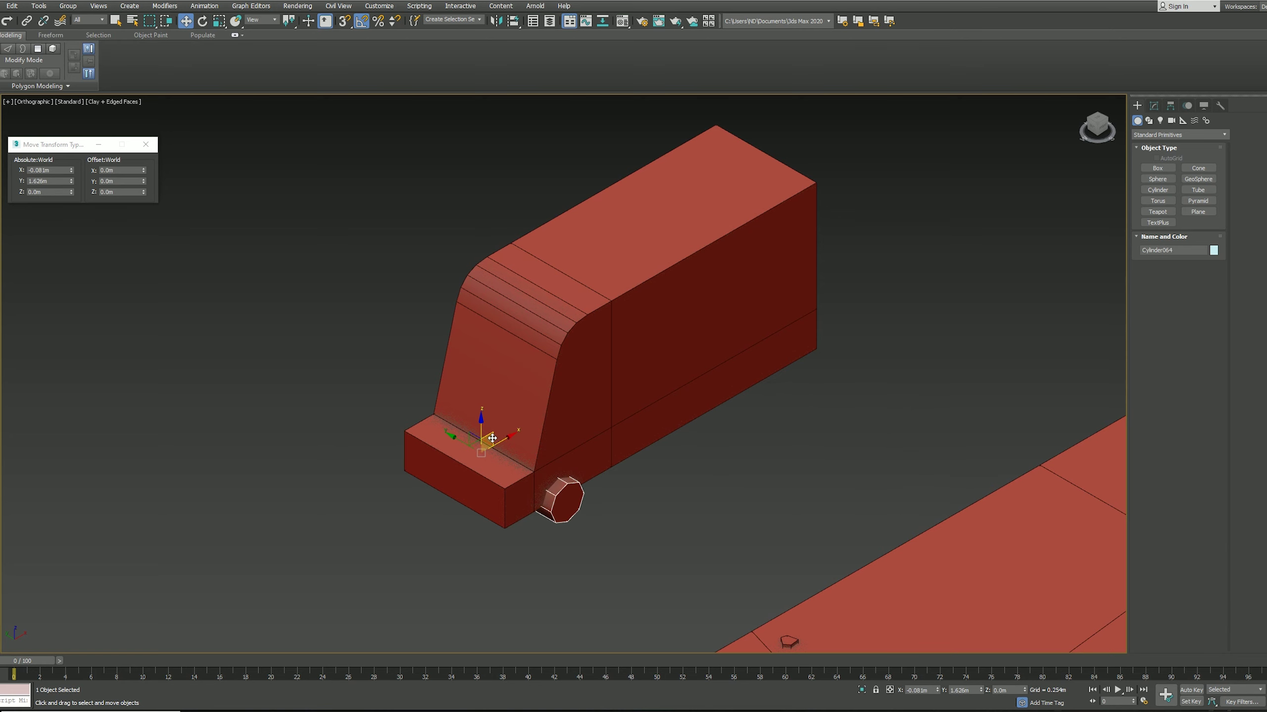
{"action": "mouse_move", "coordinate": [484, 445]}
{"action": "left_mouse_down", "text": "shift"}
{"action": "mouse_move", "coordinate": [350, 374]}
{"action": "mouse_move", "coordinate": [632, 330]}
{"action": "mouse_move", "coordinate": [680, 304]}
{"action": "left_mouse_up", "text": "shift"}
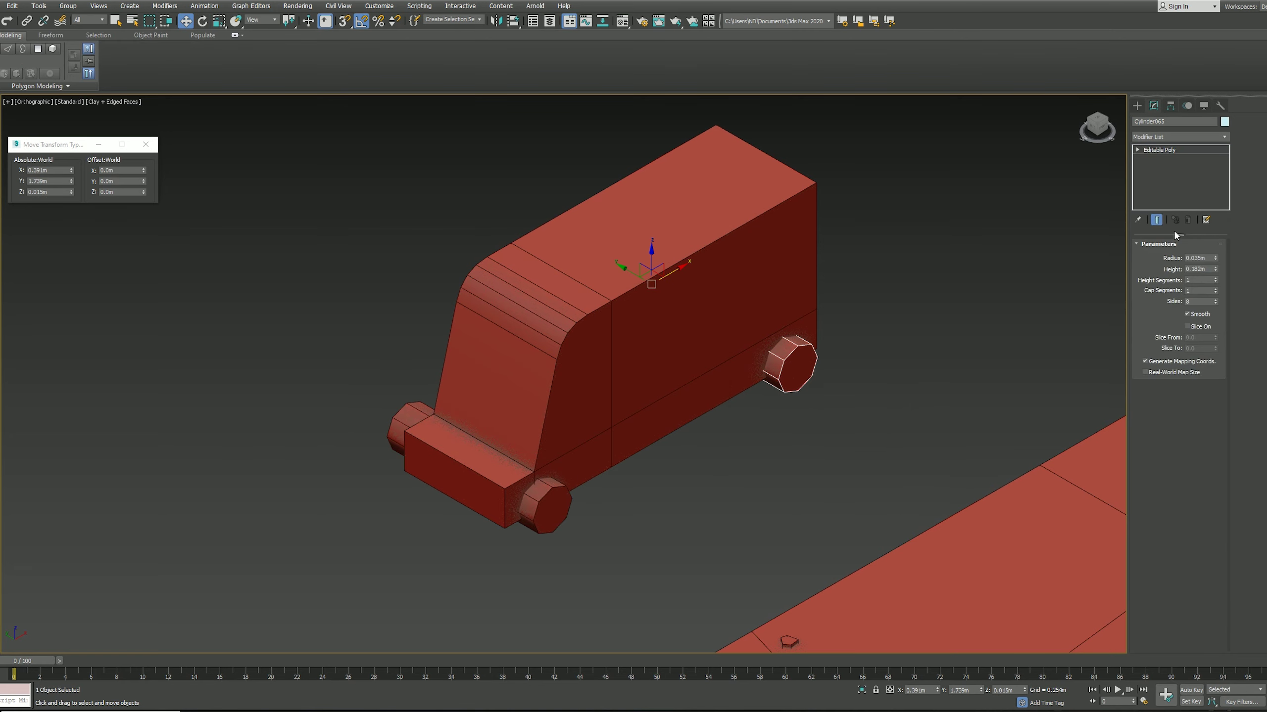
{"action": "left_click", "coordinate": [698, 275]}
{"action": "left_click", "coordinate": [1177, 135]}
{"action": "left_click", "coordinate": [1156, 164]}
{"action": "left_click", "coordinate": [1198, 212]}
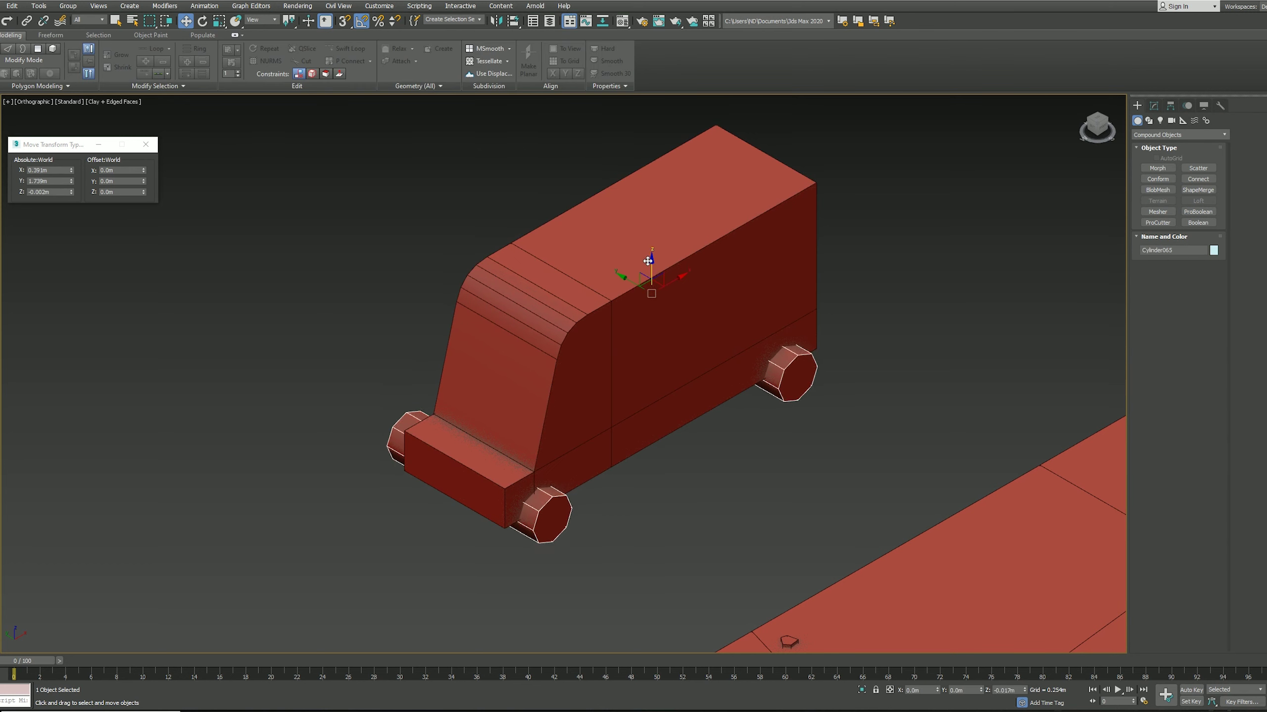
{"action": "left_click", "coordinate": [798, 369]}
Step: Make a wheel cylinder whose top face is inset and extruded into a recessed hub
{"action": "left_click", "coordinate": [1138, 106]}
{"action": "left_click", "coordinate": [1158, 187]}
{"action": "left_click_drag", "start_coordinate": [817, 430], "coordinate": [843, 430]}
{"action": "left_click", "coordinate": [823, 422]}
{"action": "scroll", "coordinate": [828, 439], "scroll_direction": "up", "scroll_amount": 5}
{"action": "left_click", "coordinate": [1153, 106]}
{"action": "left_click", "coordinate": [818, 424]}
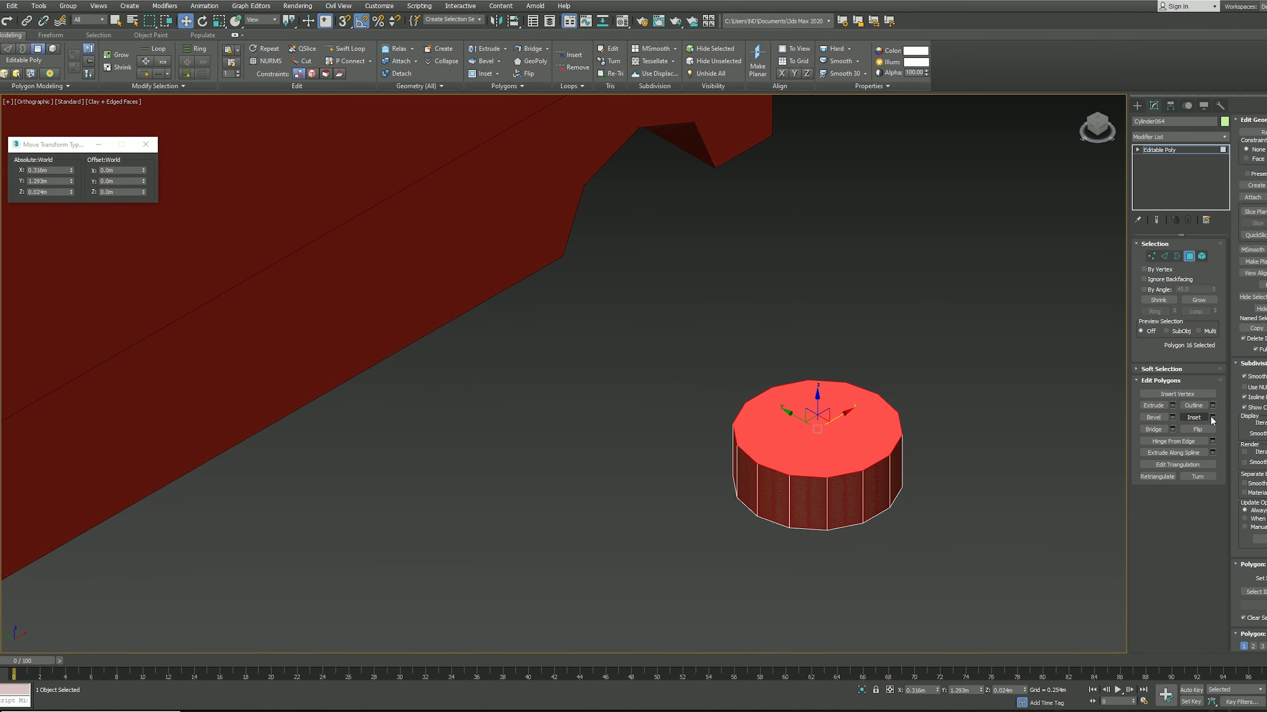
{"action": "left_click", "coordinate": [569, 409]}
{"action": "key", "text": "semicolon"}
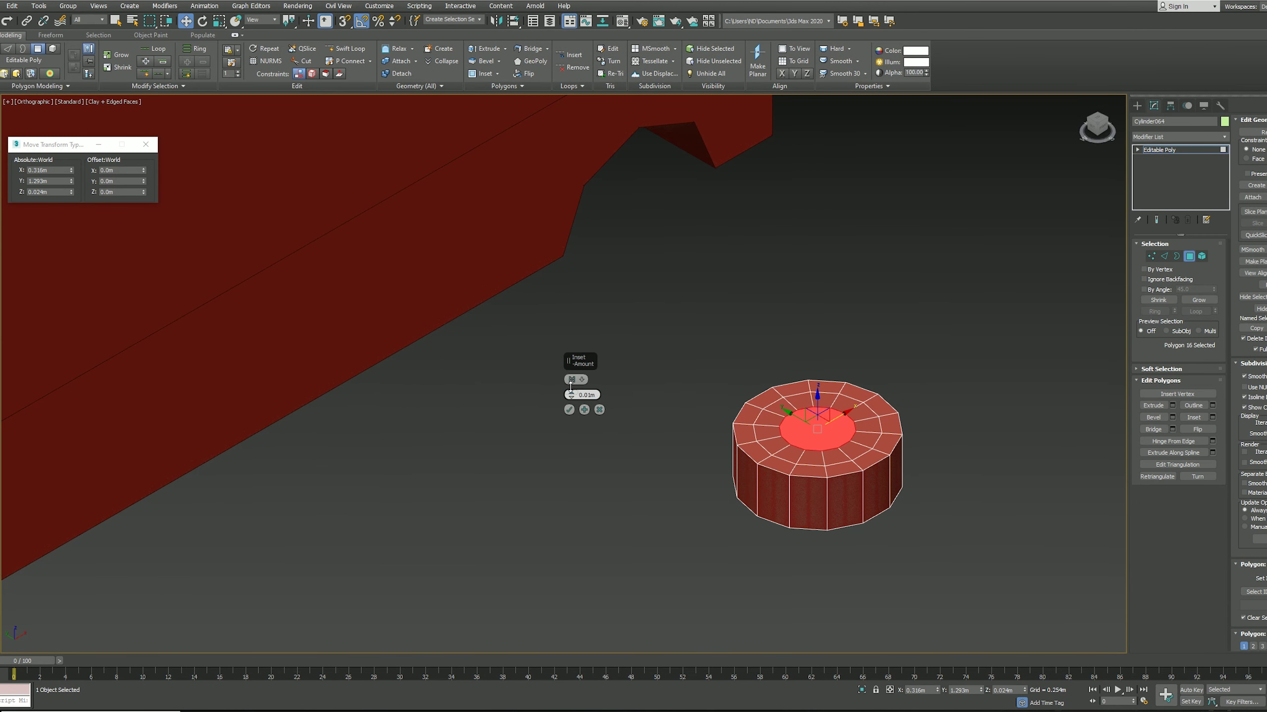
{"action": "key", "text": "Escape"}
{"action": "key", "text": "shift+e"}
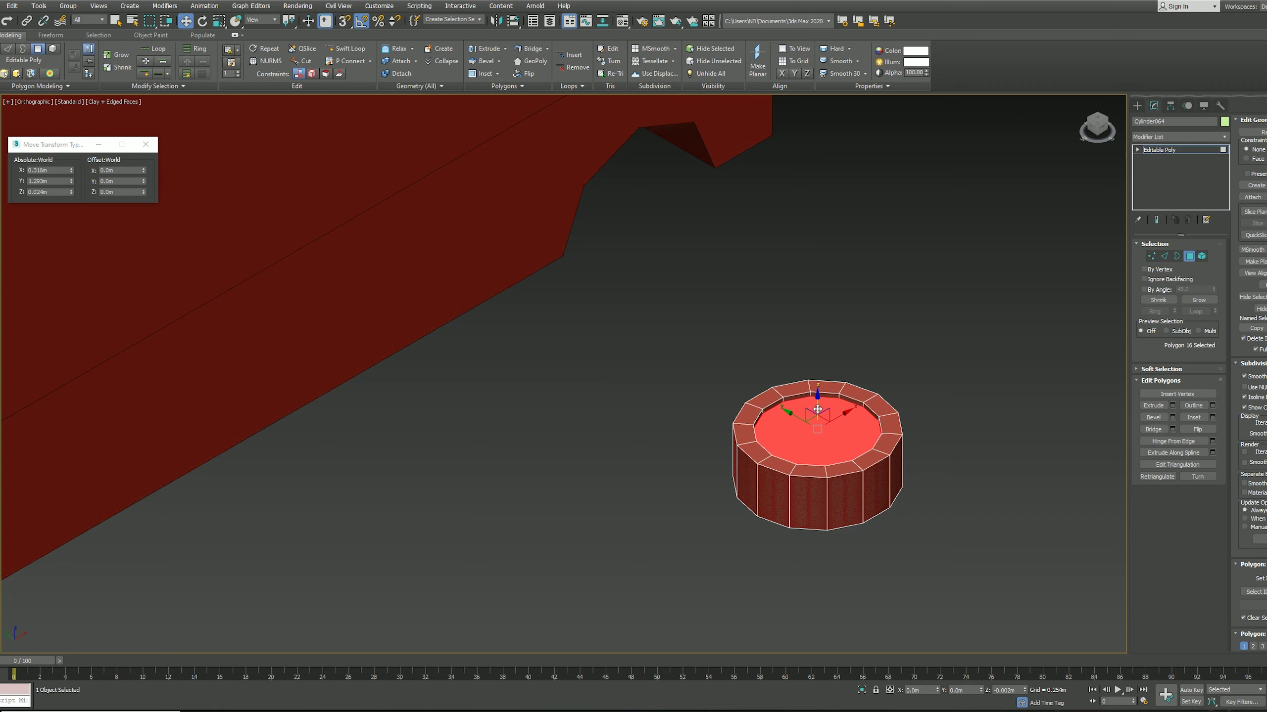
{"action": "left_click", "coordinate": [568, 410]}
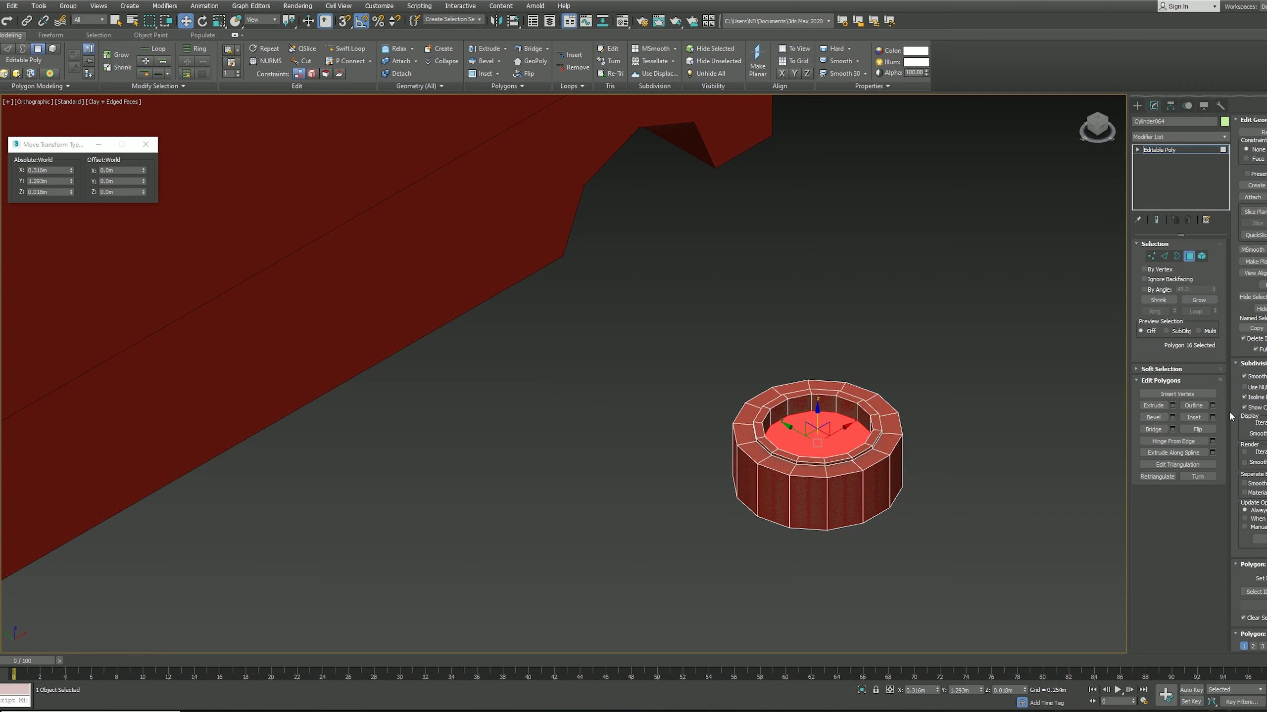
Step: Rotate the wheel upright and clone it to the front wheel position
{"action": "left_click", "coordinate": [1189, 255]}
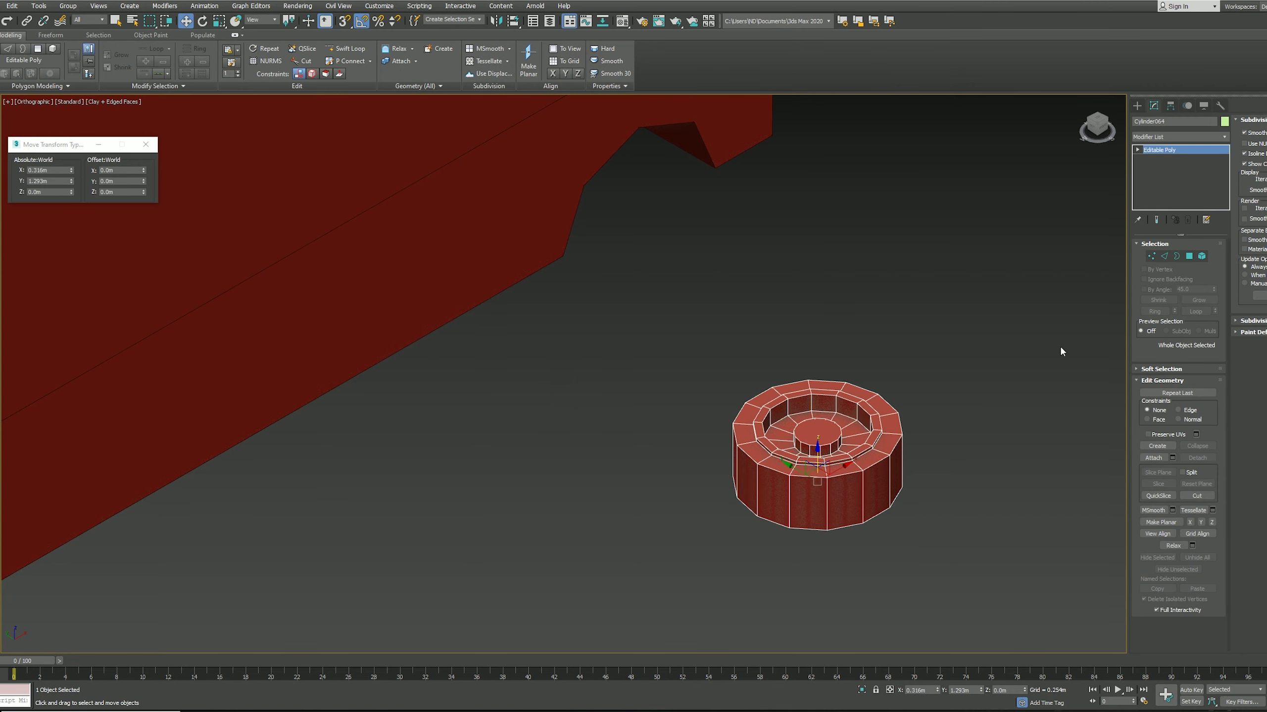
{"action": "key", "text": "e"}
{"action": "left_click_drag", "start_coordinate": [842, 479], "coordinate": [861, 511]}
{"action": "scroll", "coordinate": [861, 511], "scroll_direction": "down", "scroll_amount": 5}
{"action": "key", "text": "w"}
{"action": "left_click_drag", "start_coordinate": [756, 363], "coordinate": [410, 566], "text": "shift"}
{"action": "key", "text": "Return"}
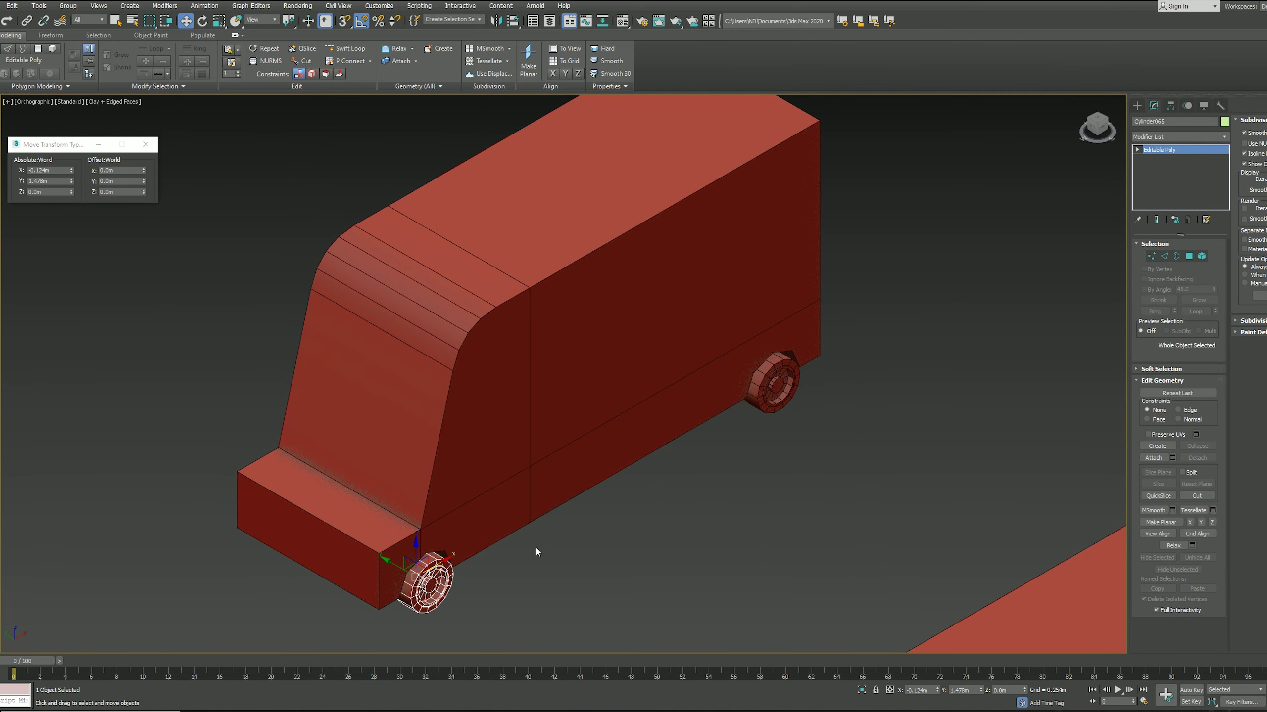
{"action": "middle_click_drag", "start_coordinate": [441, 596], "coordinate": [669, 462]}
Step: Create a bumper shape from the body's front edge loop with 0.03m radial thickness
{"action": "left_click", "coordinate": [757, 288]}
{"action": "scroll", "coordinate": [757, 288], "scroll_direction": "up", "scroll_amount": 3}
{"action": "key", "text": "2"}
{"action": "double_click", "coordinate": [479, 394]}
{"action": "key", "text": "F3"}
{"action": "key", "text": "F3"}
{"action": "left_click", "coordinate": [1177, 454]}
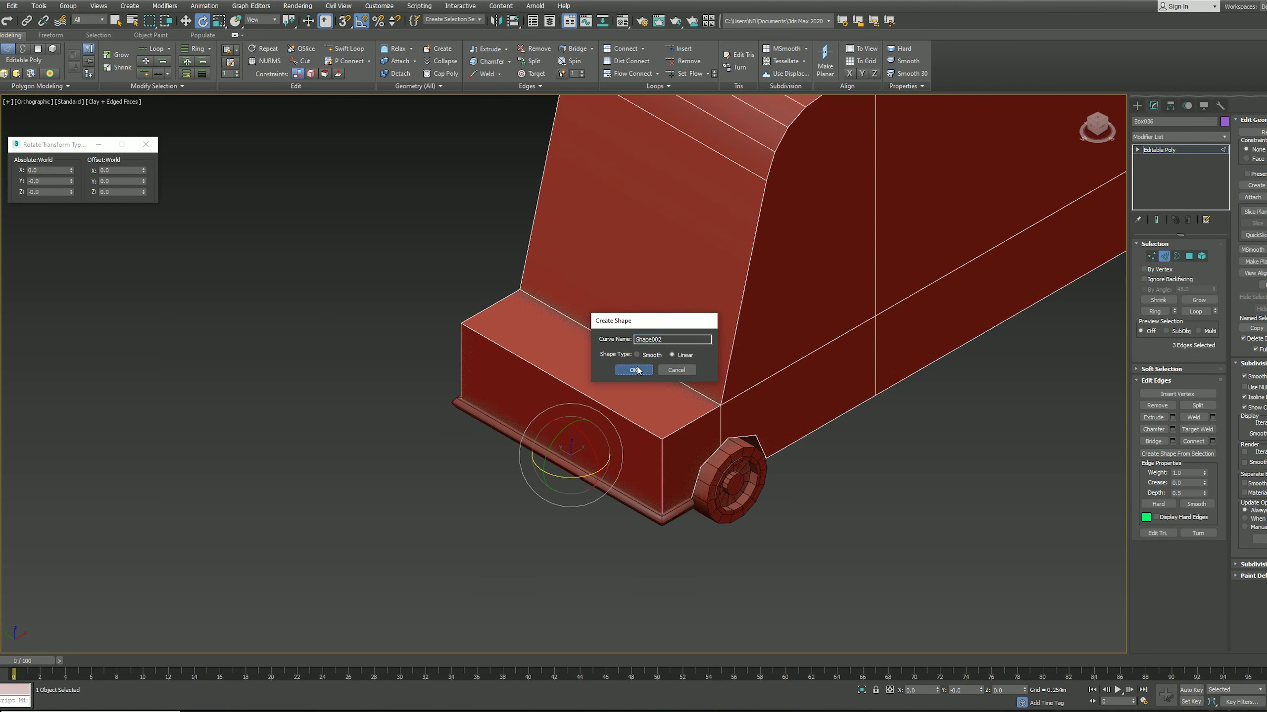
{"action": "key", "text": "Return"}
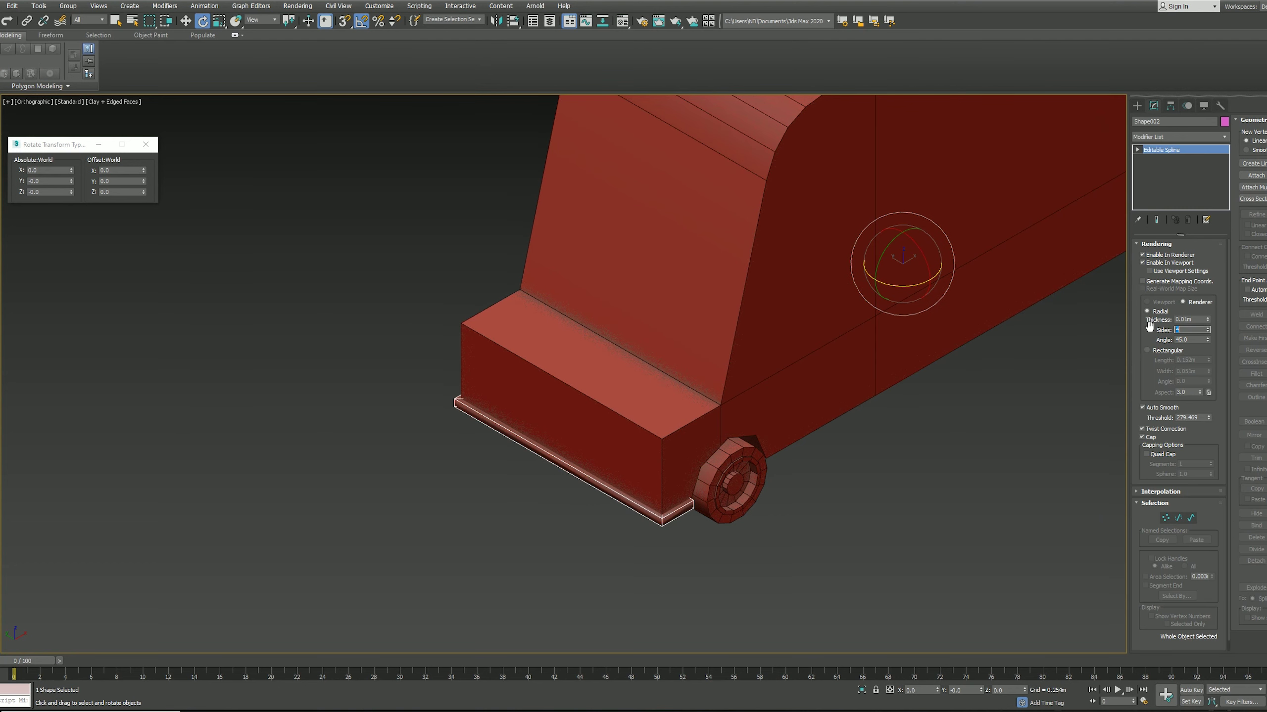
{"action": "left_click_drag", "start_coordinate": [1207, 319], "coordinate": [1204, 280]}
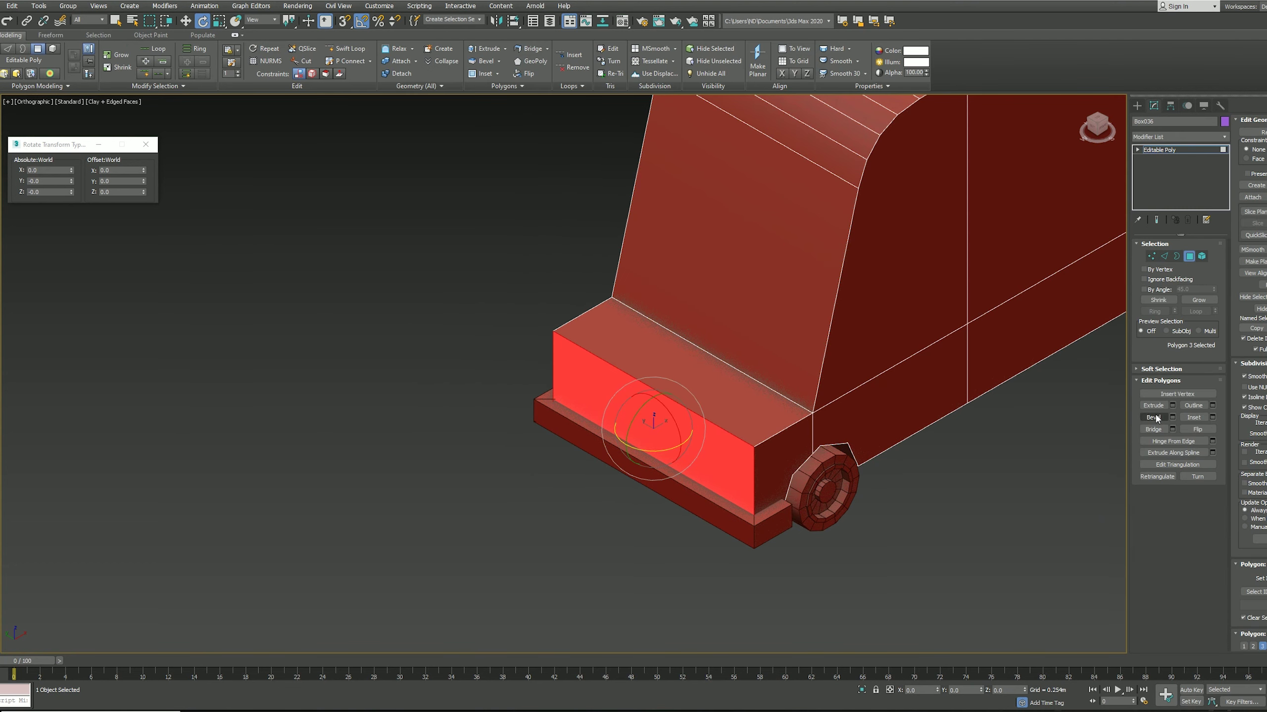
Step: Inset the front face and push it slightly inward as a grille panel
{"action": "left_click", "coordinate": [568, 409]}
{"action": "key", "text": "r"}
{"action": "left_click", "coordinate": [1172, 406]}
{"action": "left_click_drag", "start_coordinate": [588, 395], "coordinate": [588, 414]}
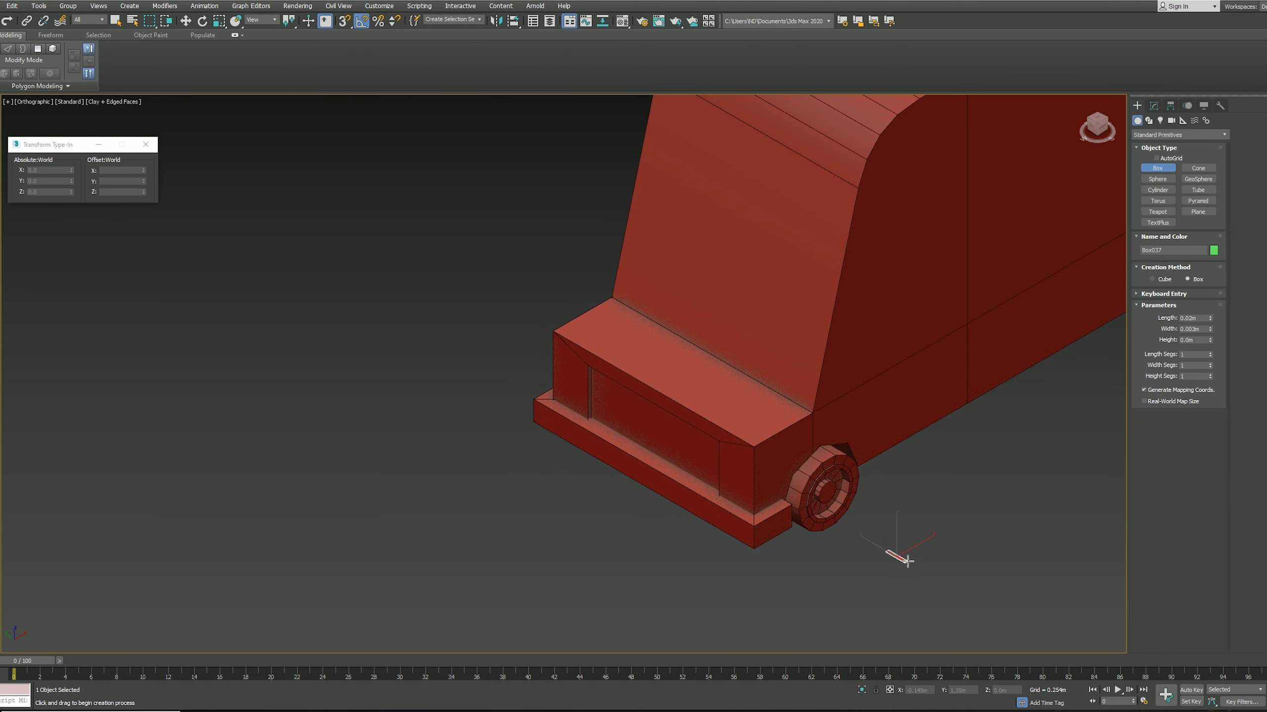
Step: Place the small panel box on the bumper and chamfer the mirror block's top edges with two segments
{"action": "key", "text": "w"}
{"action": "left_click_drag", "start_coordinate": [903, 545], "coordinate": [741, 504]}
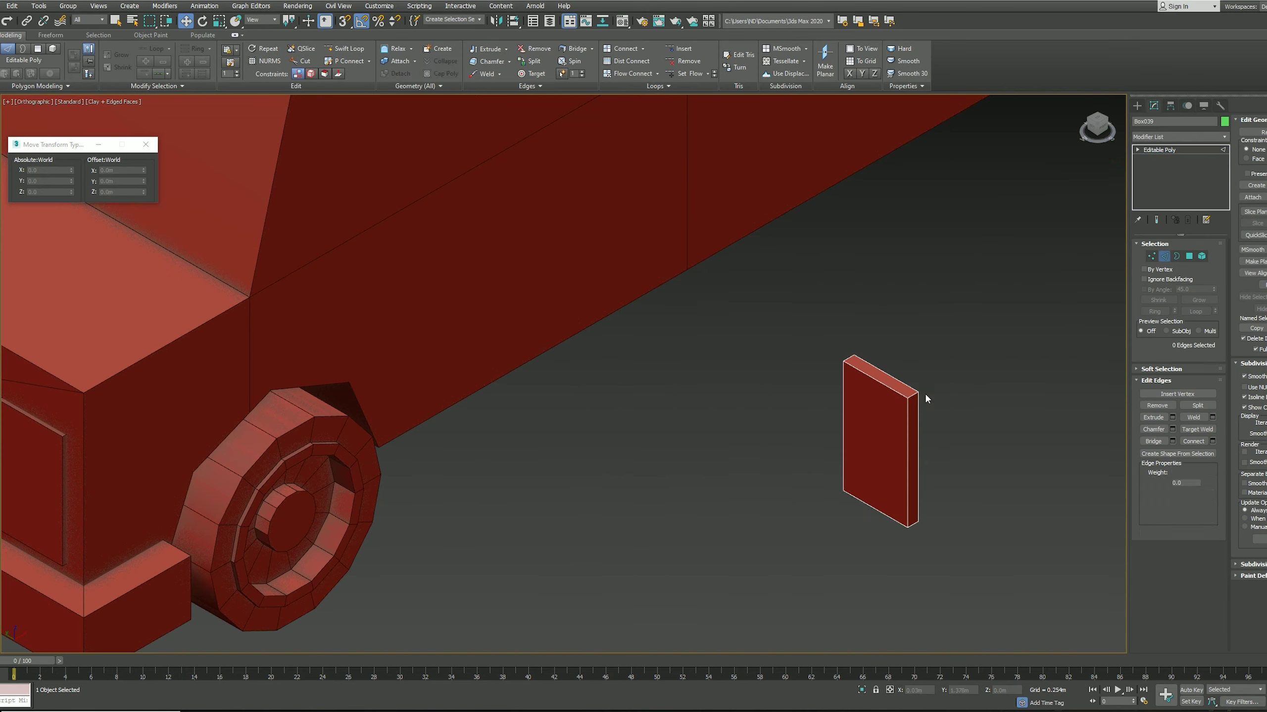
{"action": "key", "text": "ctrl+shift+c"}
{"action": "left_click_drag", "start_coordinate": [575, 411], "coordinate": [575, 404]}
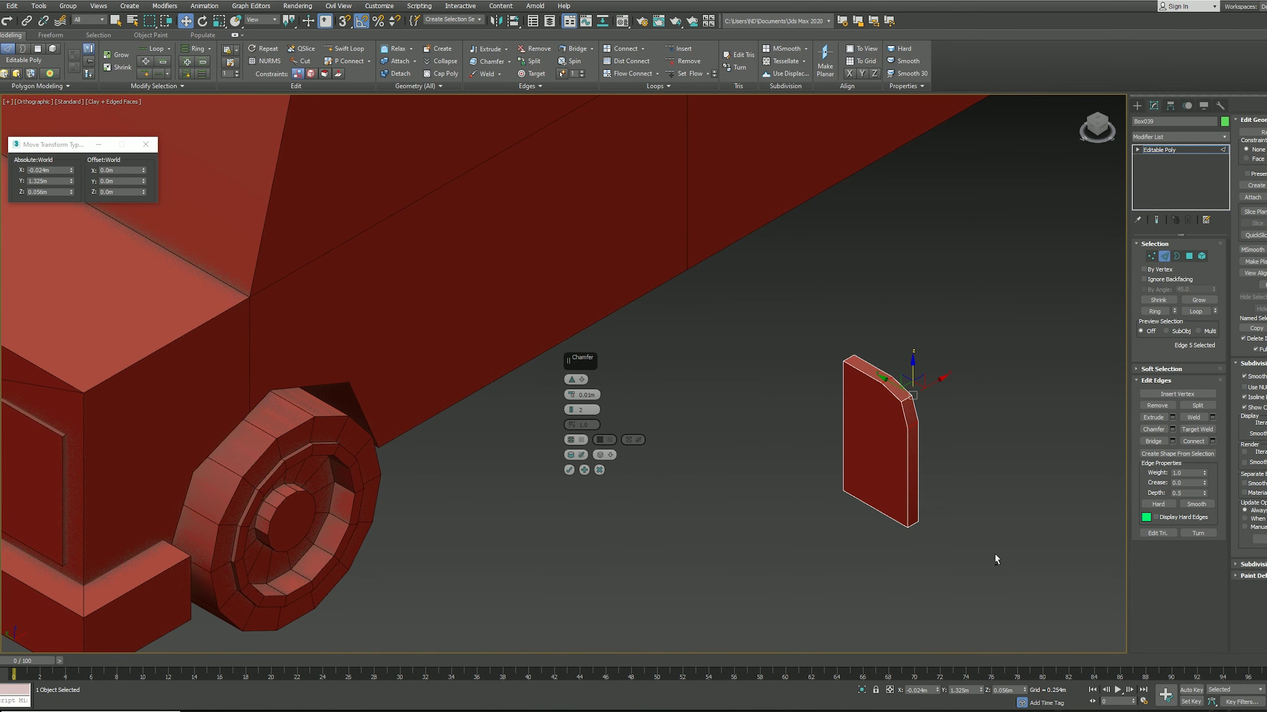
{"action": "left_click", "coordinate": [1137, 106]}
Step: Add a thin bar box, attach it to the mirror block, and set the mirror on the cab corner
{"action": "left_click", "coordinate": [1157, 167]}
{"action": "left_click_drag", "start_coordinate": [674, 434], "coordinate": [763, 487]}
{"action": "left_click_drag", "start_coordinate": [703, 452], "coordinate": [814, 414]}
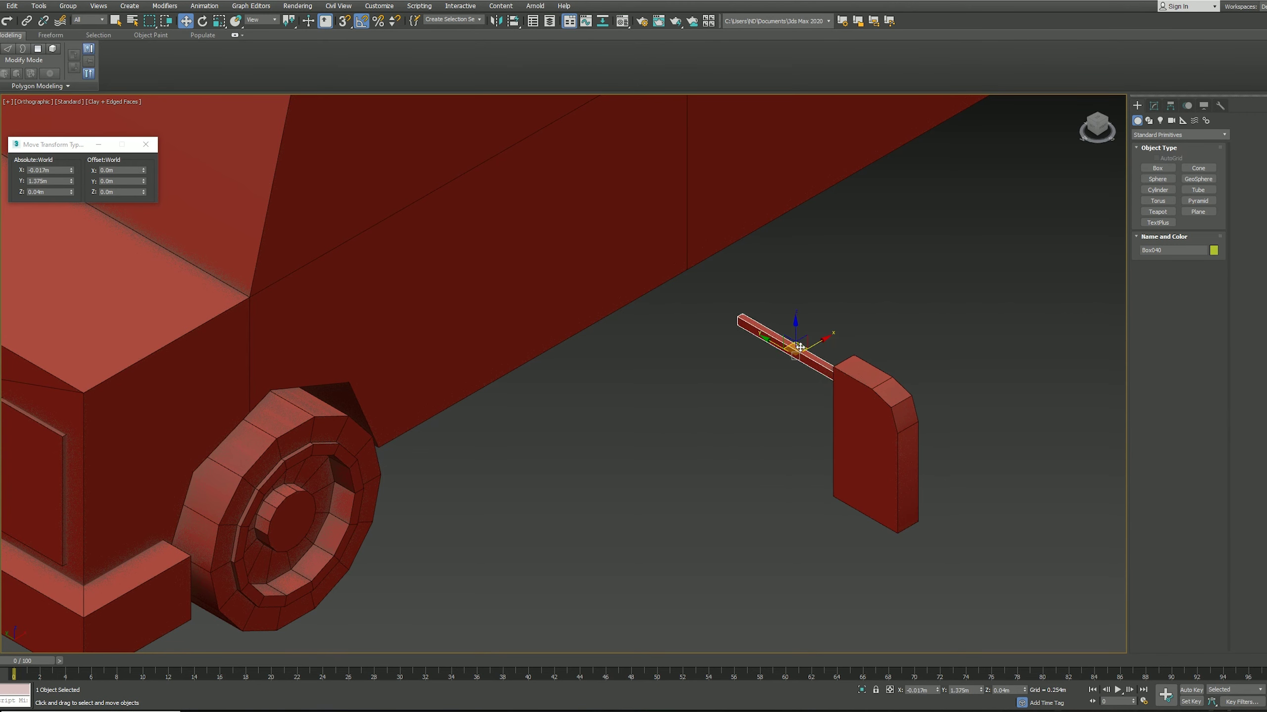
{"action": "left_click", "coordinate": [876, 450]}
{"action": "left_click", "coordinate": [1153, 105]}
{"action": "left_click", "coordinate": [1153, 458]}
{"action": "left_click", "coordinate": [778, 339]}
{"action": "left_click_drag", "start_coordinate": [1097, 127], "coordinate": [1057, 139]}
Step: Clone the mirror, rotated to face the other way, onto the opposite cab corner
{"action": "scroll", "coordinate": [640, 233], "scroll_direction": "up", "scroll_amount": 3}
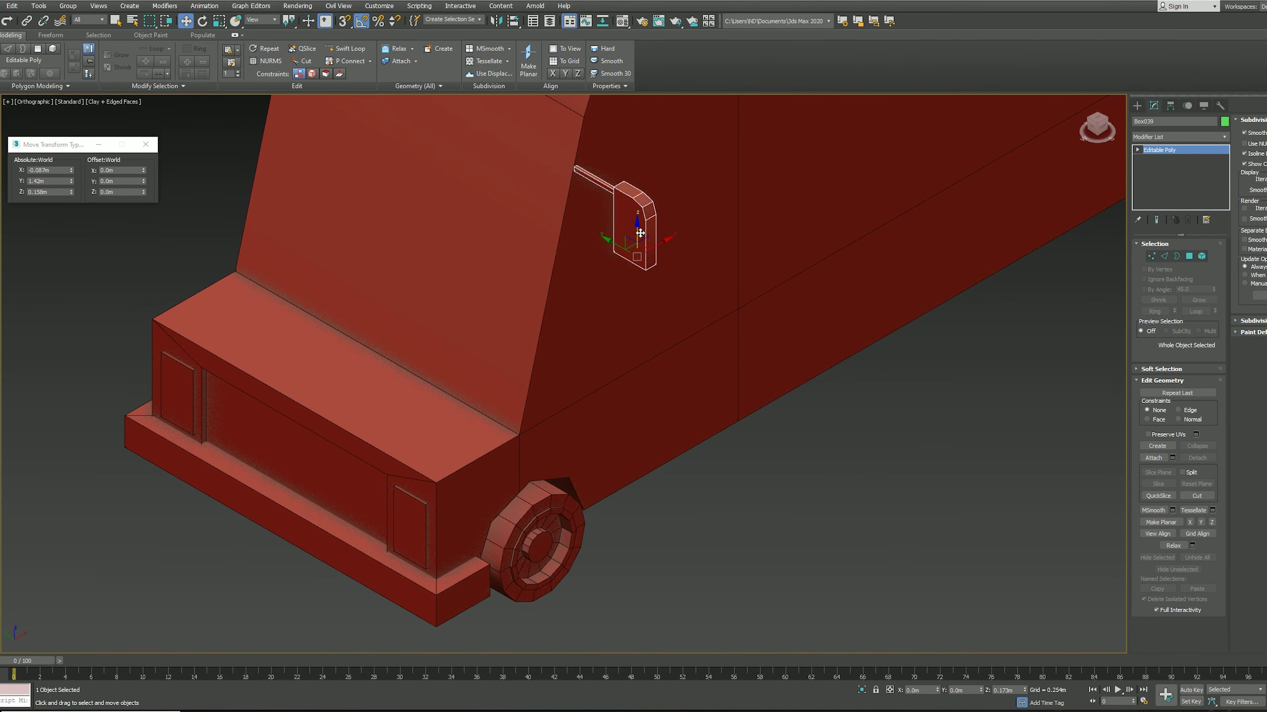
{"action": "middle_click_drag", "start_coordinate": [640, 233], "coordinate": [573, 279], "text": "alt"}
{"action": "key", "text": "e"}
{"action": "left_click_drag", "start_coordinate": [499, 280], "coordinate": [563, 309], "text": "shift"}
{"action": "key", "text": "Return"}
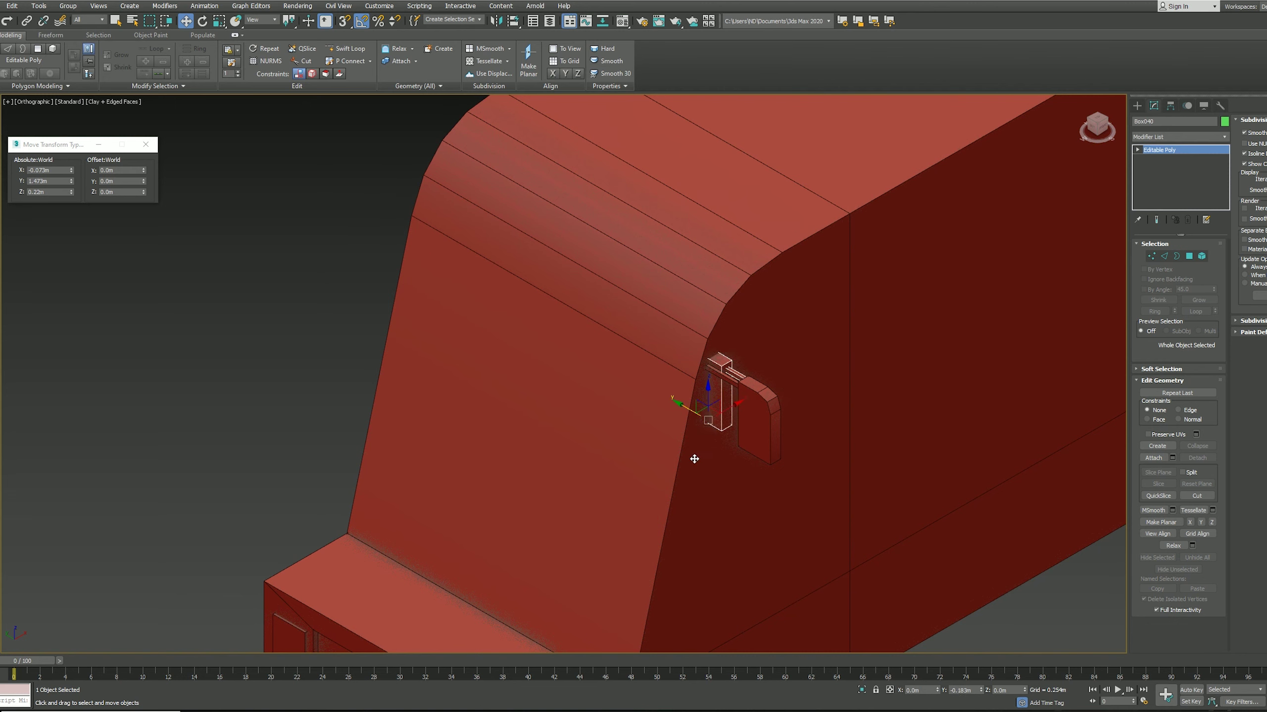
{"action": "left_click_drag", "start_coordinate": [371, 246], "coordinate": [367, 227]}
Step: Inset the two windshield polygons of the truck body
{"action": "scroll", "coordinate": [372, 235], "scroll_direction": "down", "scroll_amount": 5}
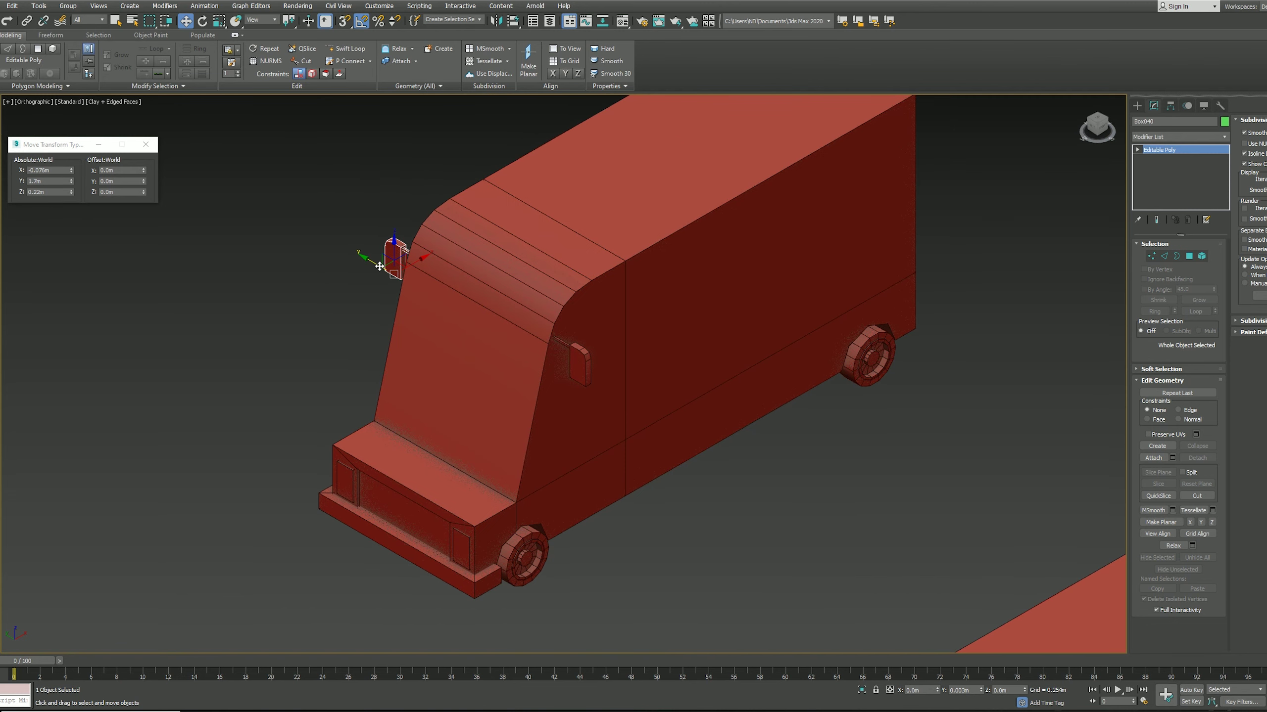
{"action": "middle_click_drag", "start_coordinate": [381, 259], "coordinate": [919, 254], "text": "alt"}
{"action": "left_click", "coordinate": [919, 254]}
{"action": "key", "text": "4"}
{"action": "left_click", "coordinate": [612, 277]}
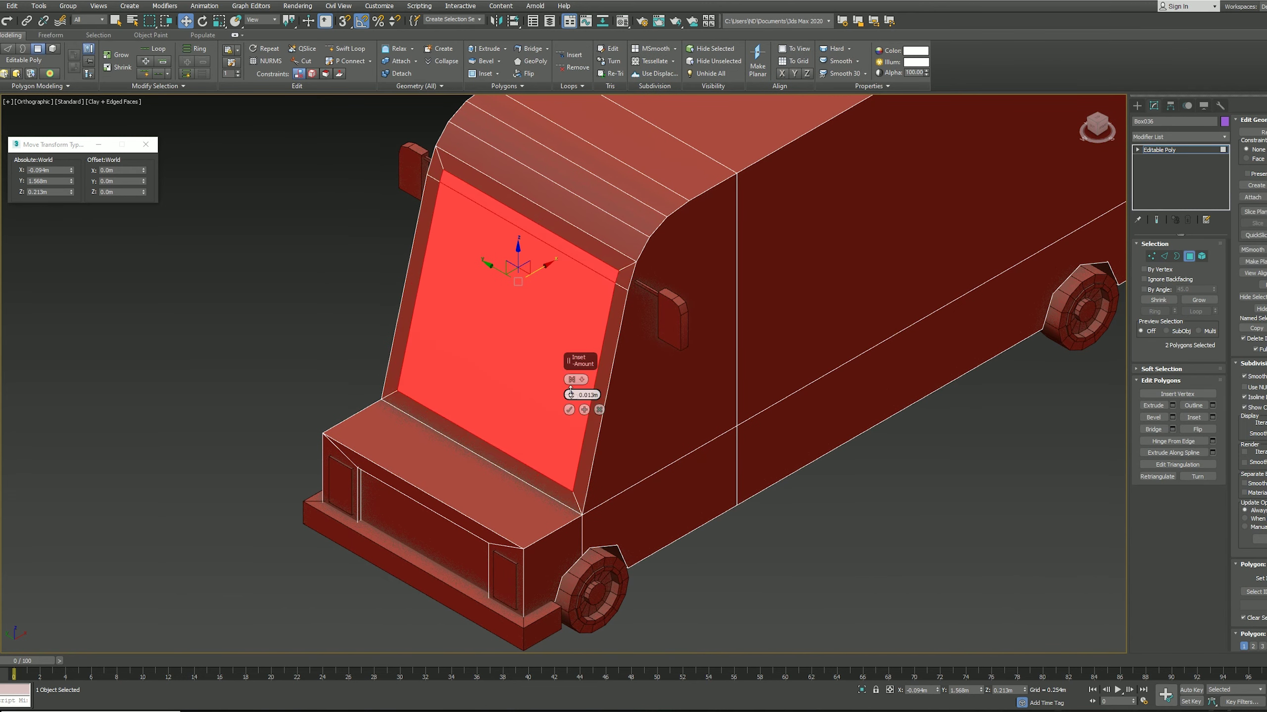
{"action": "key", "text": "1"}
{"action": "left_click", "coordinate": [569, 410]}
Step: Extrude the large side panel inward as a recessed serving window
{"action": "key", "text": "4"}
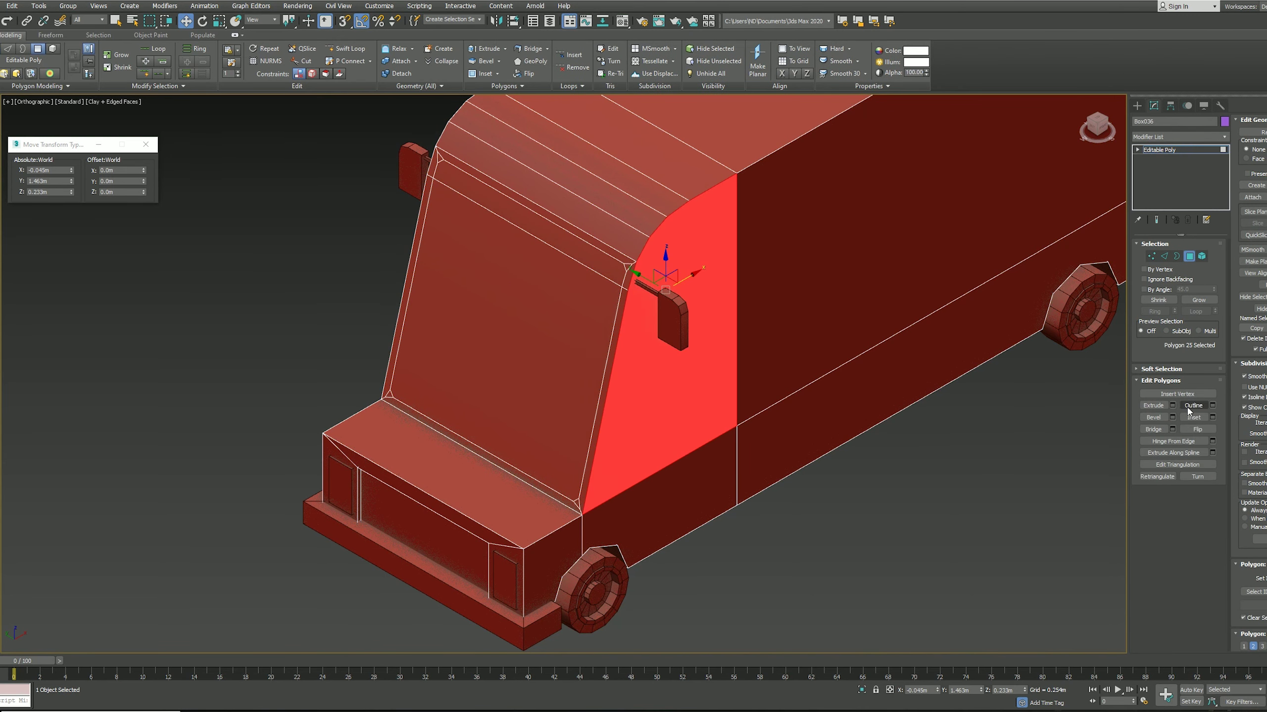
{"action": "scroll", "coordinate": [871, 311], "scroll_direction": "up", "scroll_amount": 3}
{"action": "left_click", "coordinate": [872, 311]}
{"action": "key", "text": "shift+e"}
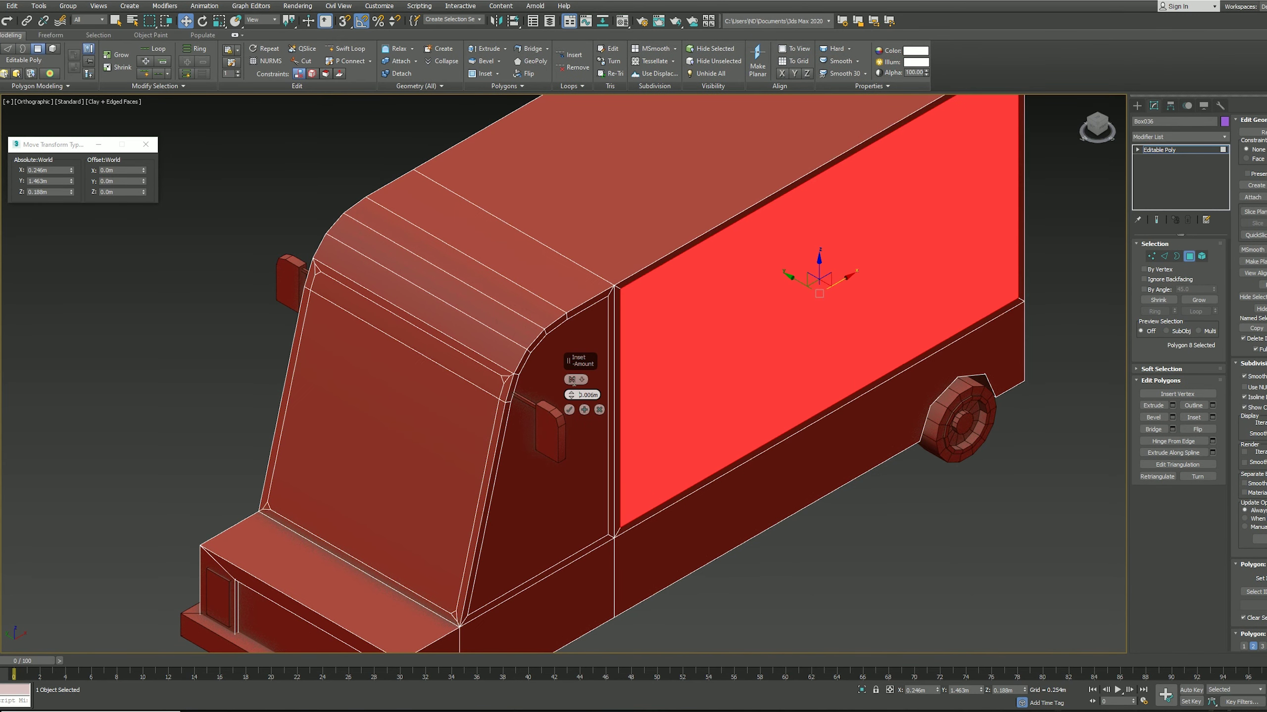
Step: Create a flat plane beside the truck and connect edges across it
{"action": "left_click", "coordinate": [569, 409]}
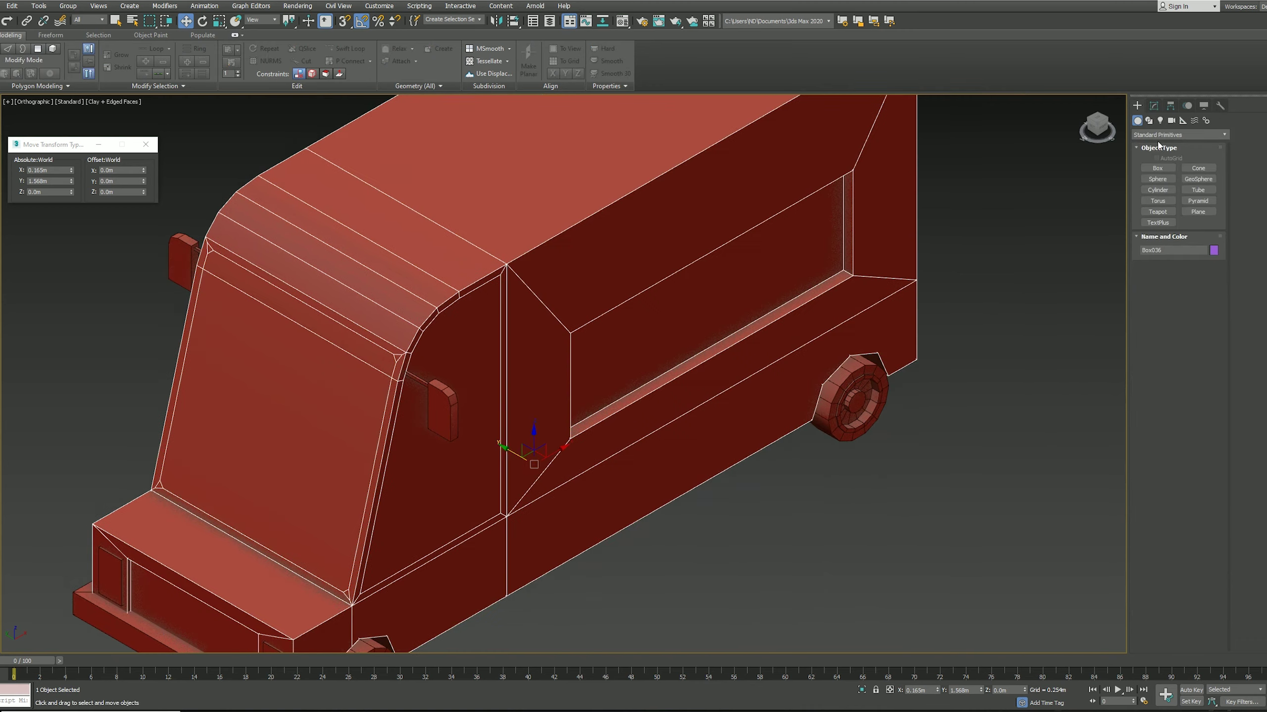
{"action": "left_click", "coordinate": [1164, 256]}
{"action": "key", "text": "ctrl+shift+e"}
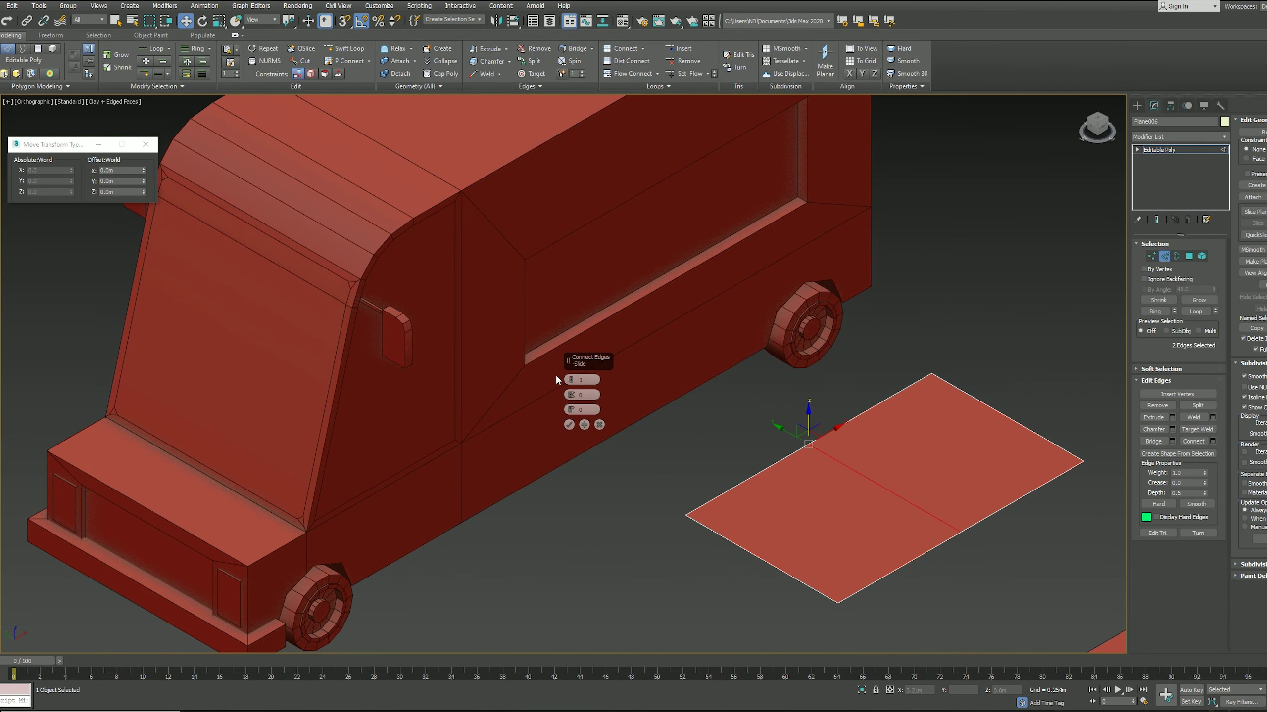
Step: Commit the new edges across the plane and move the plane against the truck's side
{"action": "left_click", "coordinate": [569, 425]}
{"action": "middle_click_drag", "start_coordinate": [1036, 488], "coordinate": [998, 428]}
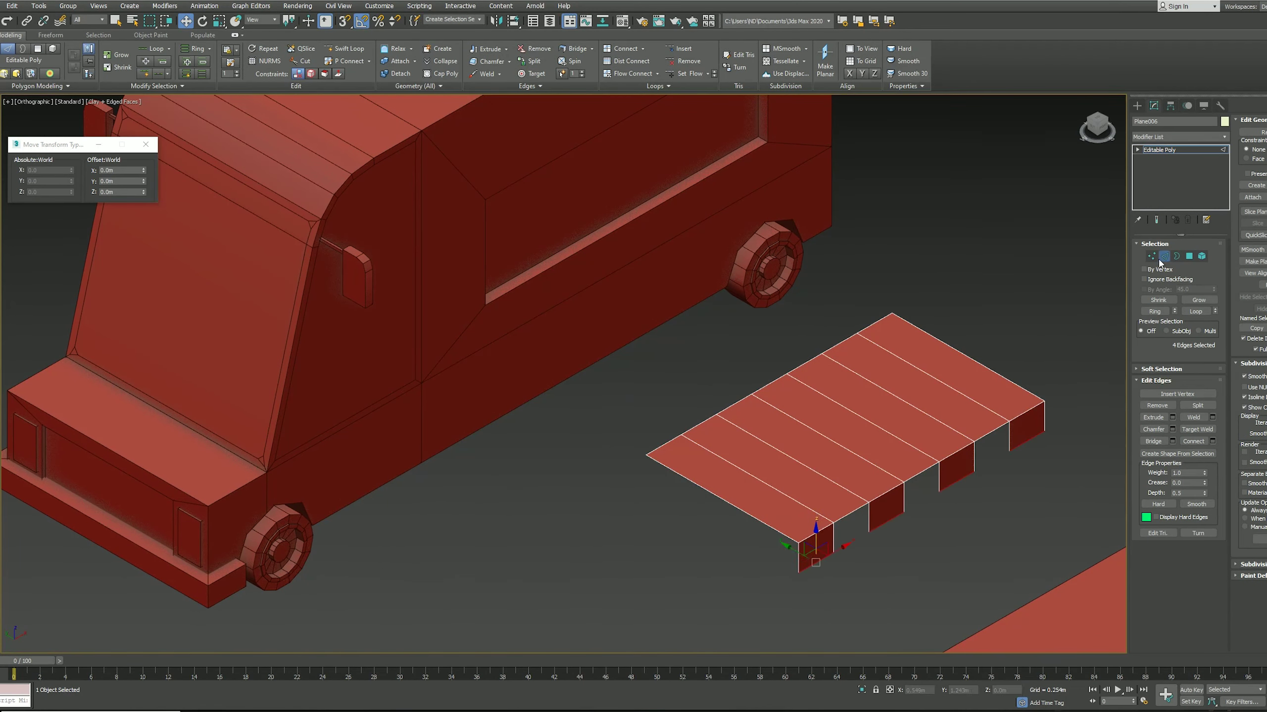
{"action": "key", "text": "2"}
{"action": "left_click_drag", "start_coordinate": [808, 379], "coordinate": [656, 226]}
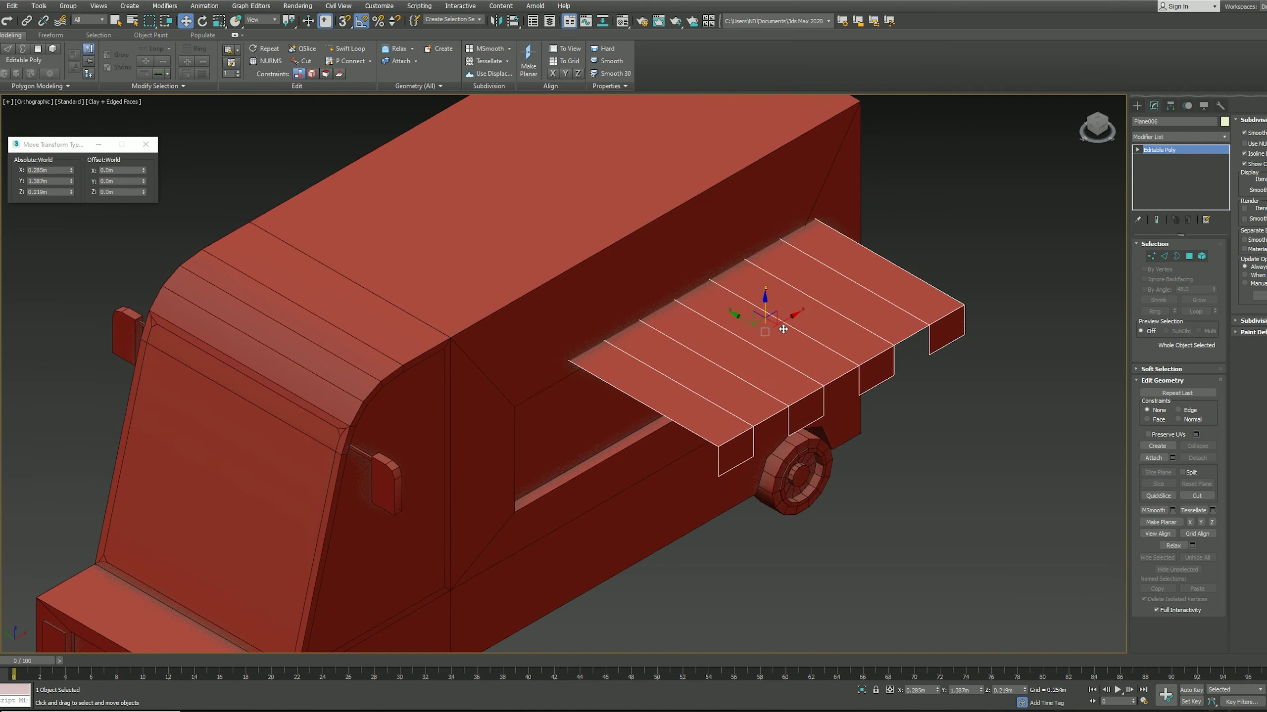
Step: Stretch the awning wider along the truck, then move its vertices to tilt it
{"action": "middle_click_drag", "start_coordinate": [721, 297], "coordinate": [693, 371], "text": "alt"}
{"action": "key", "text": "r"}
{"action": "left_click_drag", "start_coordinate": [708, 369], "coordinate": [693, 371]}
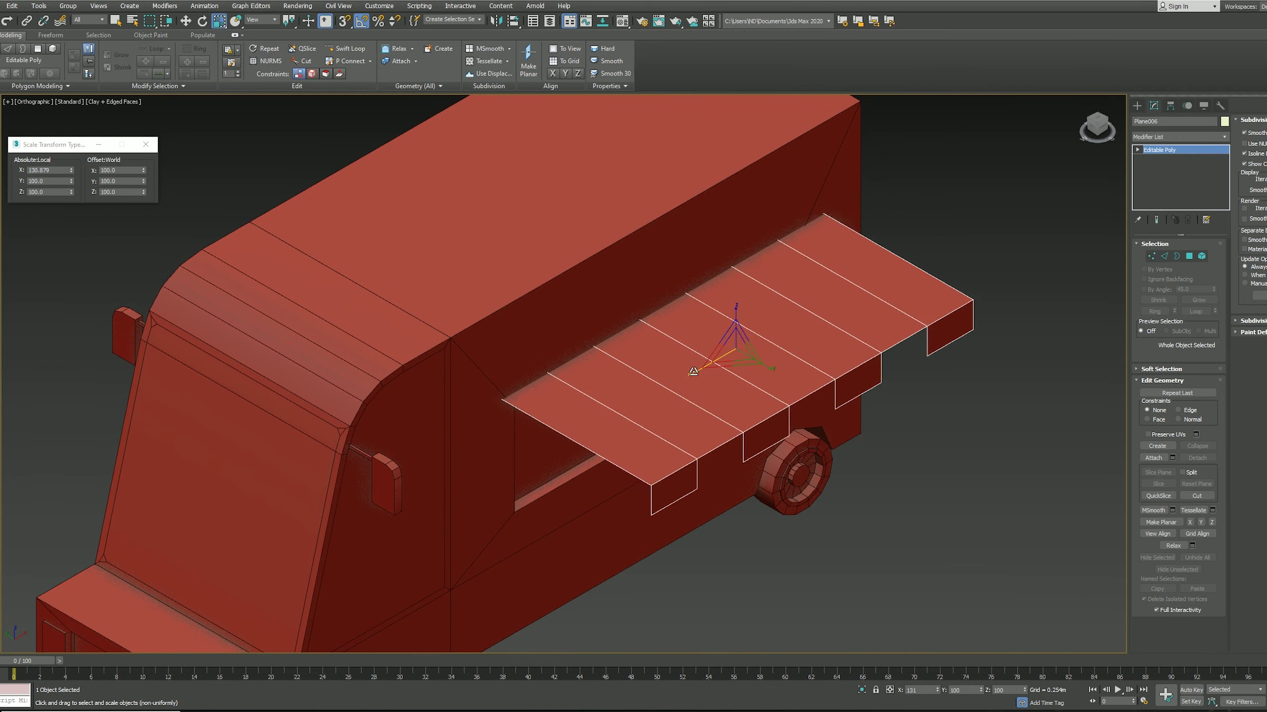
{"action": "key", "text": "ctrl+z"}
{"action": "key", "text": "ctrl+z"}
{"action": "key", "text": "1"}
{"action": "key", "text": "w"}
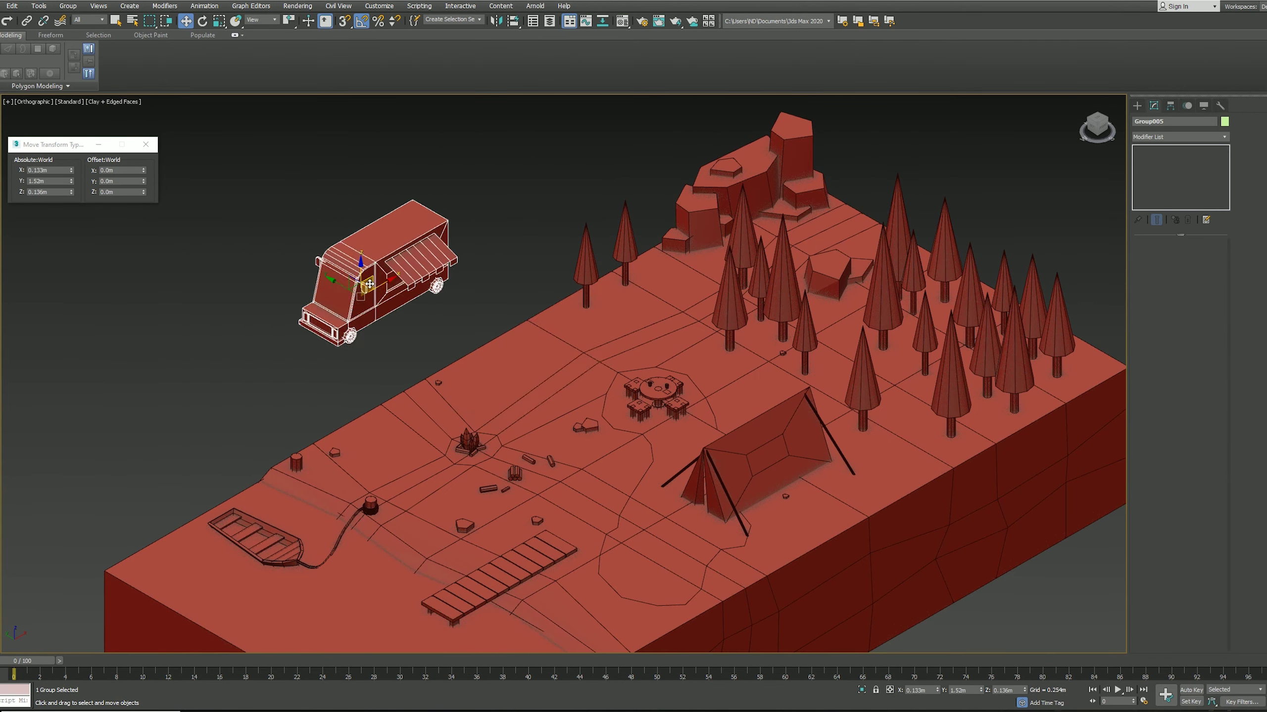
Step: Move the truck onto the island near the picnic table and frame the whole scene
{"action": "scroll", "coordinate": [499, 369], "scroll_direction": "up", "scroll_amount": 5}
{"action": "mouse_move", "coordinate": [370, 284]}
{"action": "left_mouse_down"}
{"action": "mouse_move", "coordinate": [499, 369]}
{"action": "mouse_move", "coordinate": [499, 351]}
{"action": "left_mouse_up"}
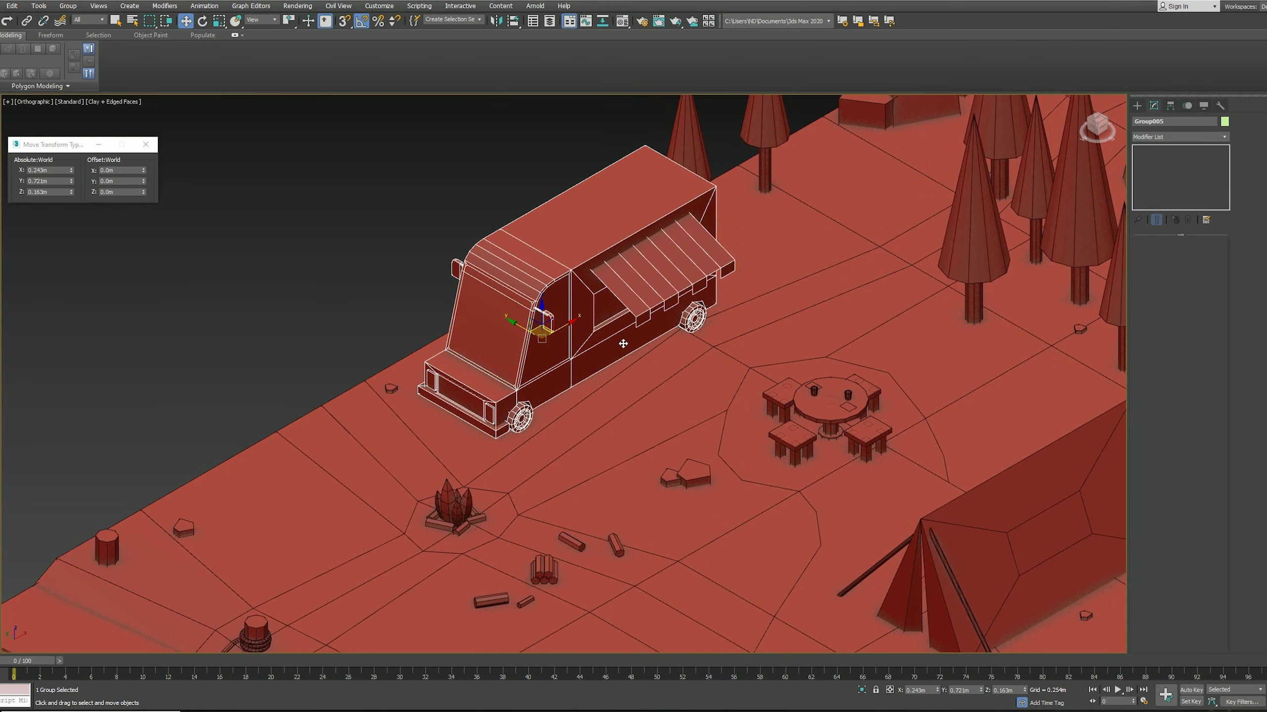
{"action": "key", "text": "ctrl+shift+z"}
{"action": "left_click", "coordinate": [355, 340]}
Step: Set the renderer to Arnold with 2000×628 output, then open the Slate Material Editor
{"action": "left_click", "coordinate": [298, 5]}
{"action": "left_click", "coordinate": [319, 29]}
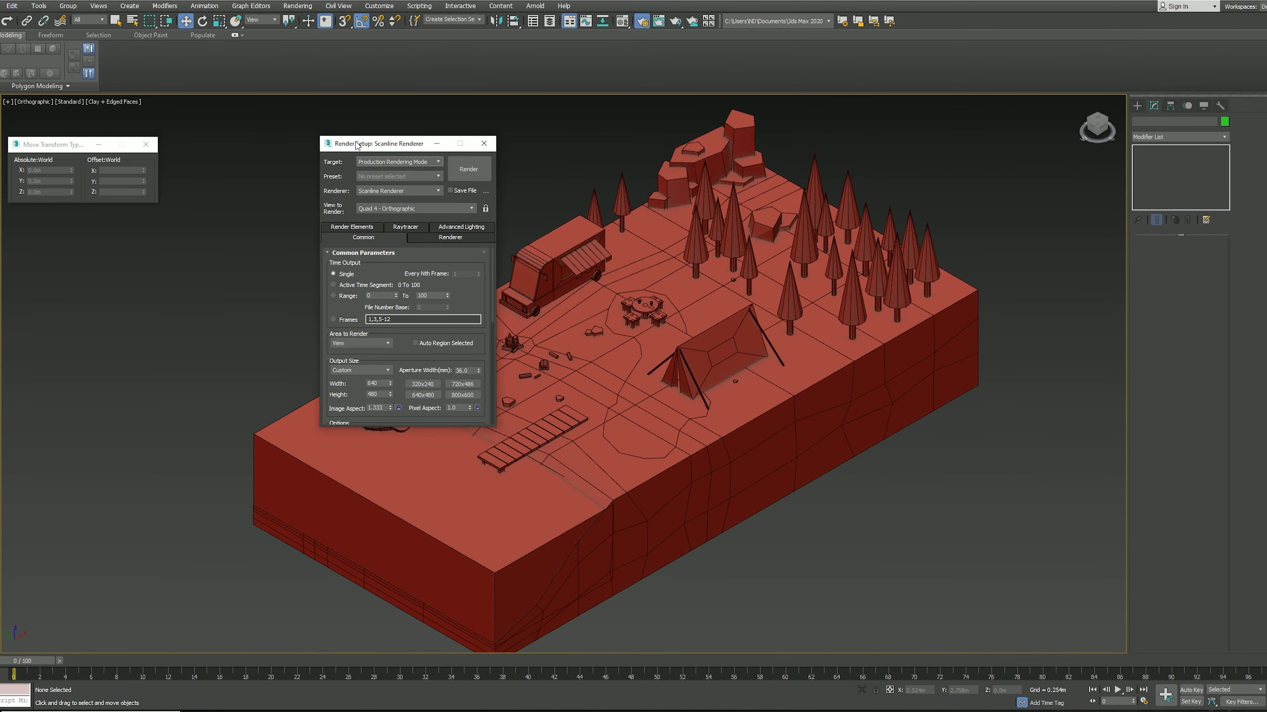
{"action": "mouse_move", "coordinate": [390, 387]}
{"action": "left_mouse_down"}
{"action": "mouse_move", "coordinate": [390, 260]}
{"action": "mouse_move", "coordinate": [395, 283]}
{"action": "left_mouse_up"}
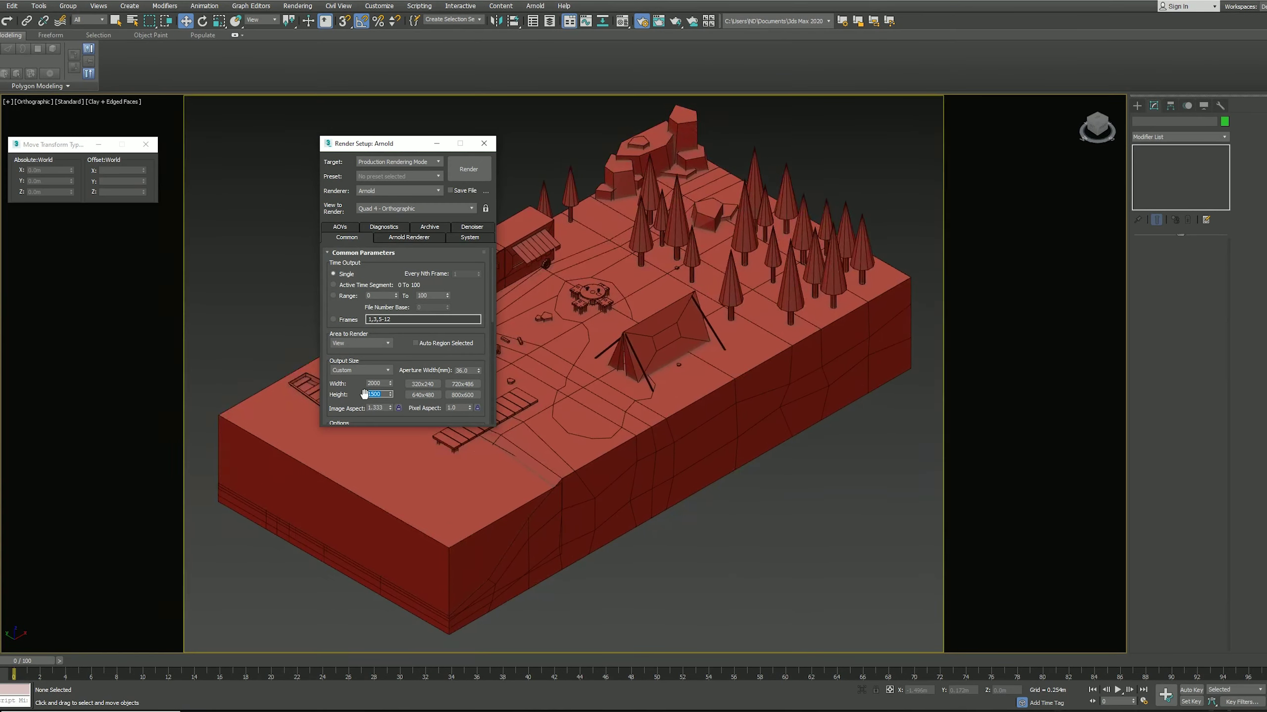
{"action": "left_click", "coordinate": [484, 143]}
{"action": "key", "text": "m"}
{"action": "right_click", "coordinate": [215, 154]}
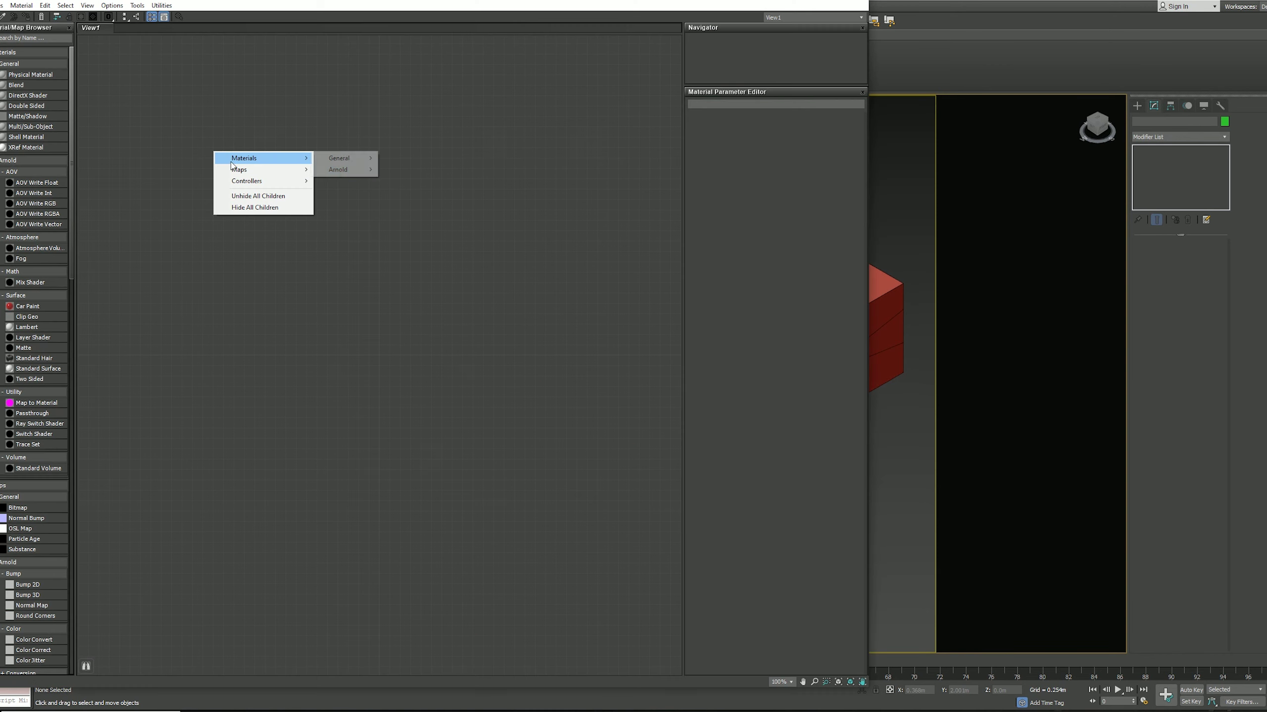
Step: Add a Physical Sky map and create an Arnold skydome light
{"action": "left_click", "coordinate": [489, 226]}
{"action": "left_click_drag", "start_coordinate": [868, 144], "coordinate": [530, 143]}
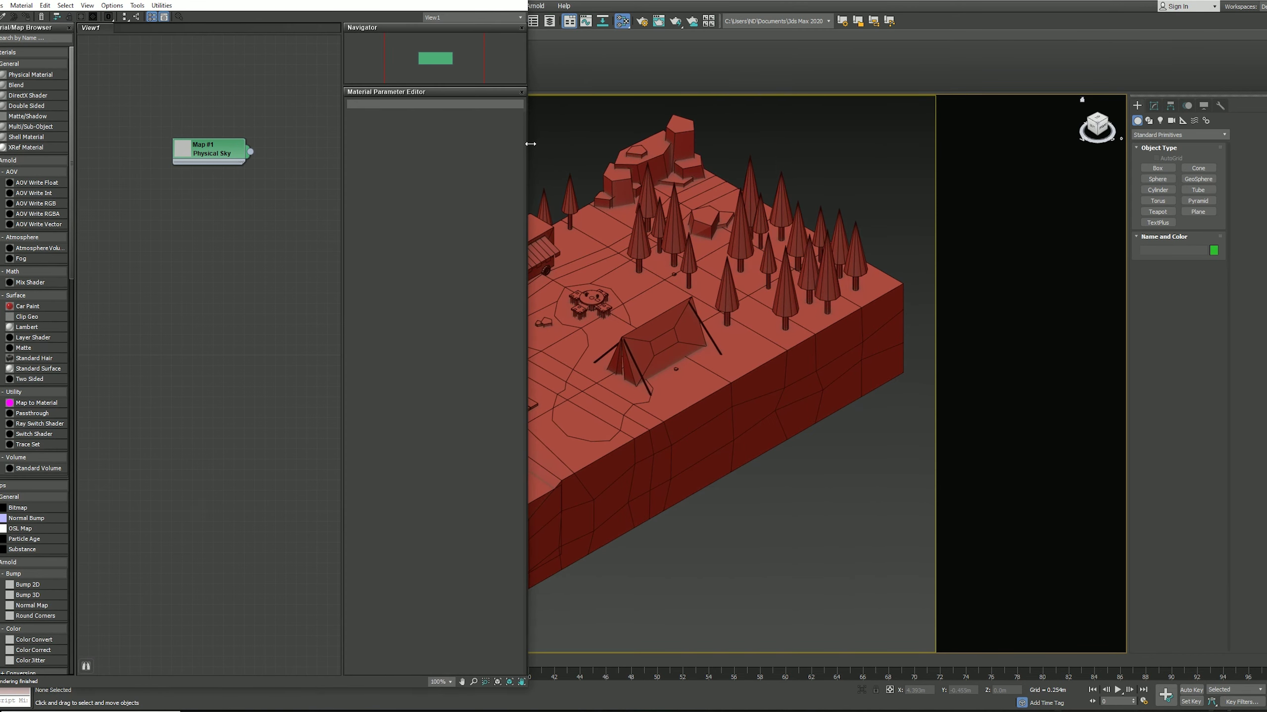
{"action": "left_click", "coordinate": [872, 172]}
{"action": "type", "text": "3"}
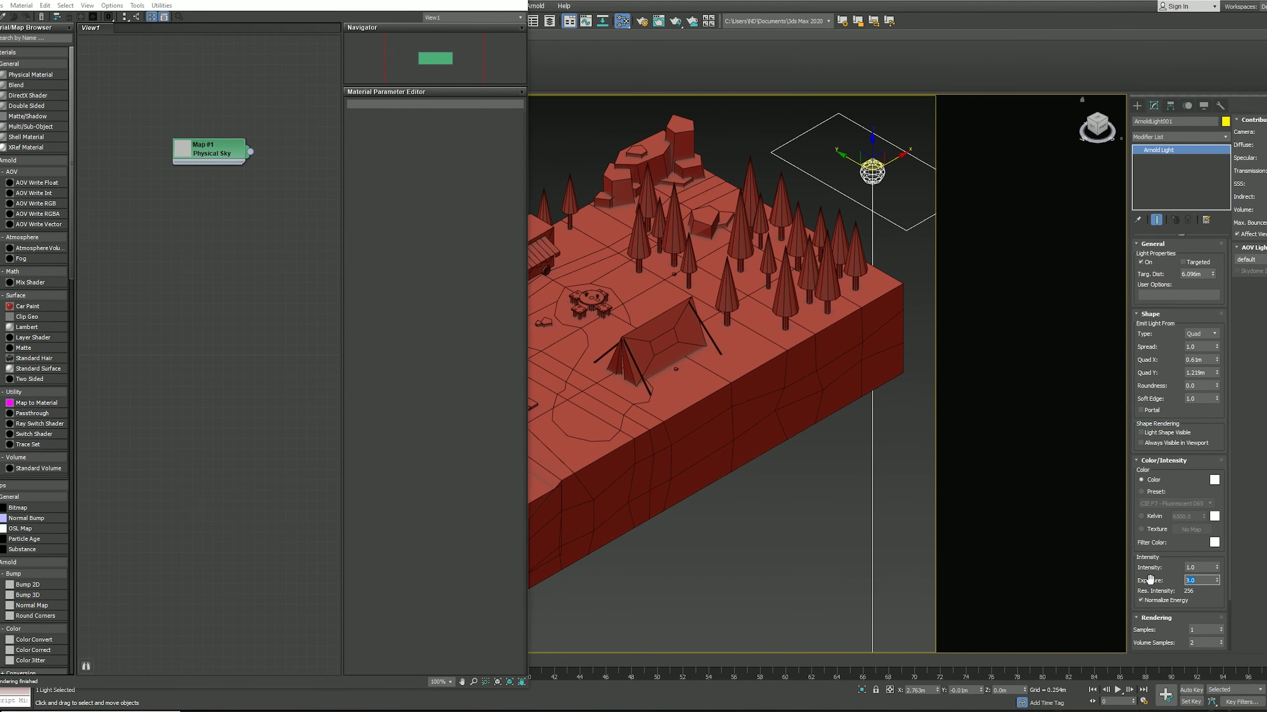
{"action": "left_click", "coordinate": [1197, 401]}
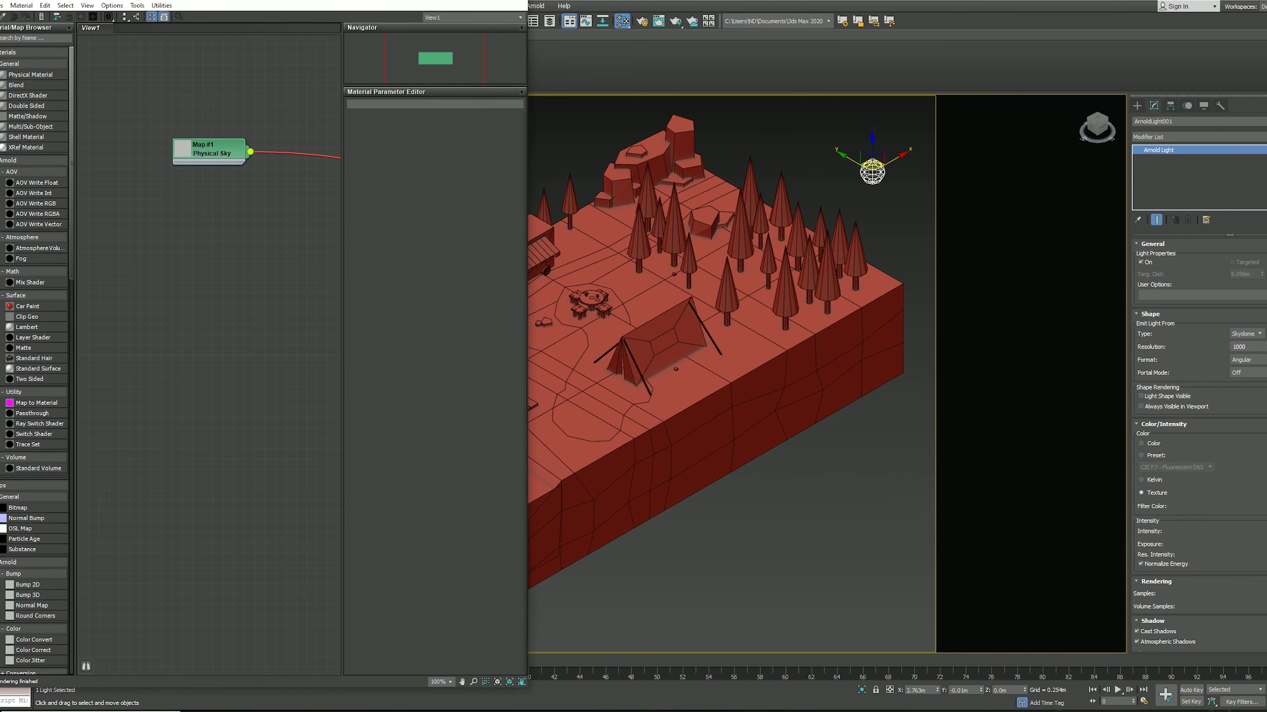
Step: In the compact Material Editor, select all objects and make the slot a Physical Material
{"action": "left_click", "coordinate": [24, 8]}
{"action": "key", "text": "ctrl+a"}
{"action": "left_click", "coordinate": [282, 245]}
{"action": "double_click", "coordinate": [309, 199]}
{"action": "left_click", "coordinate": [206, 364]}
{"action": "scroll", "coordinate": [301, 345], "scroll_direction": "down", "scroll_amount": 10}
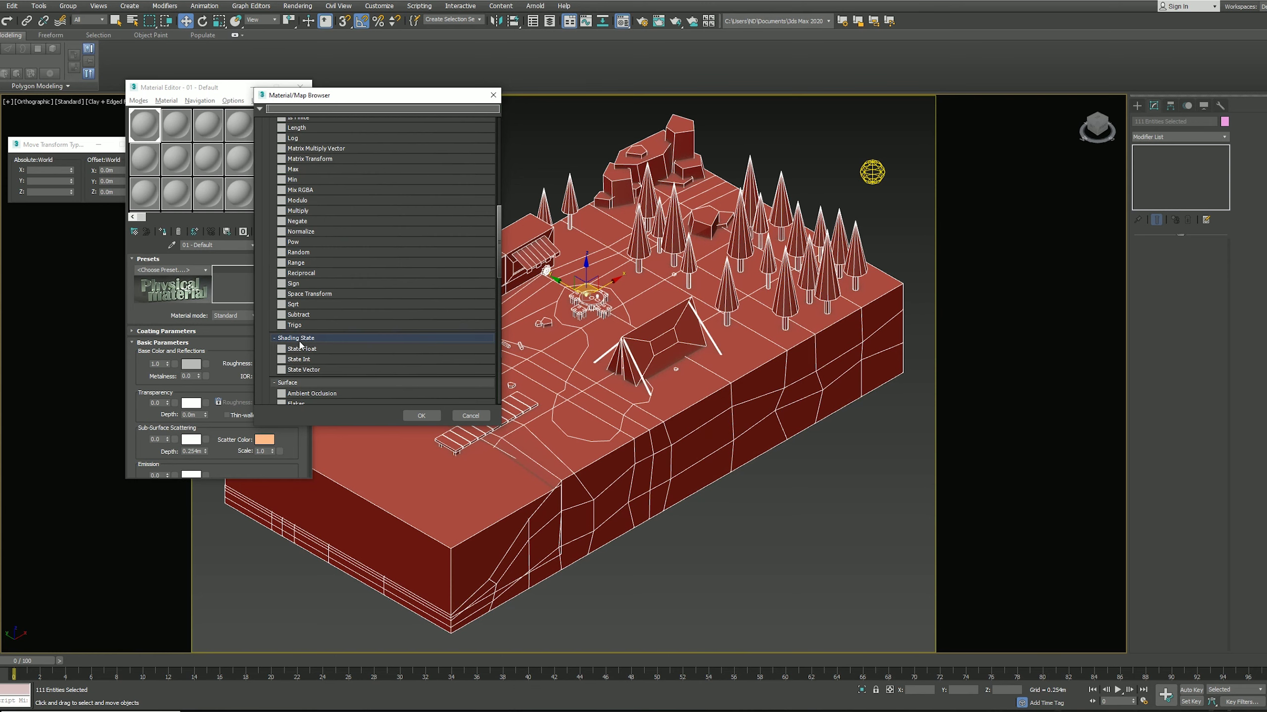
Step: Switch the Physical Material to Advanced mode and run a test render
{"action": "scroll", "coordinate": [301, 346], "scroll_direction": "down", "scroll_amount": 3}
{"action": "double_click", "coordinate": [301, 346]}
{"action": "left_click", "coordinate": [191, 363]}
{"action": "left_click", "coordinate": [234, 315]}
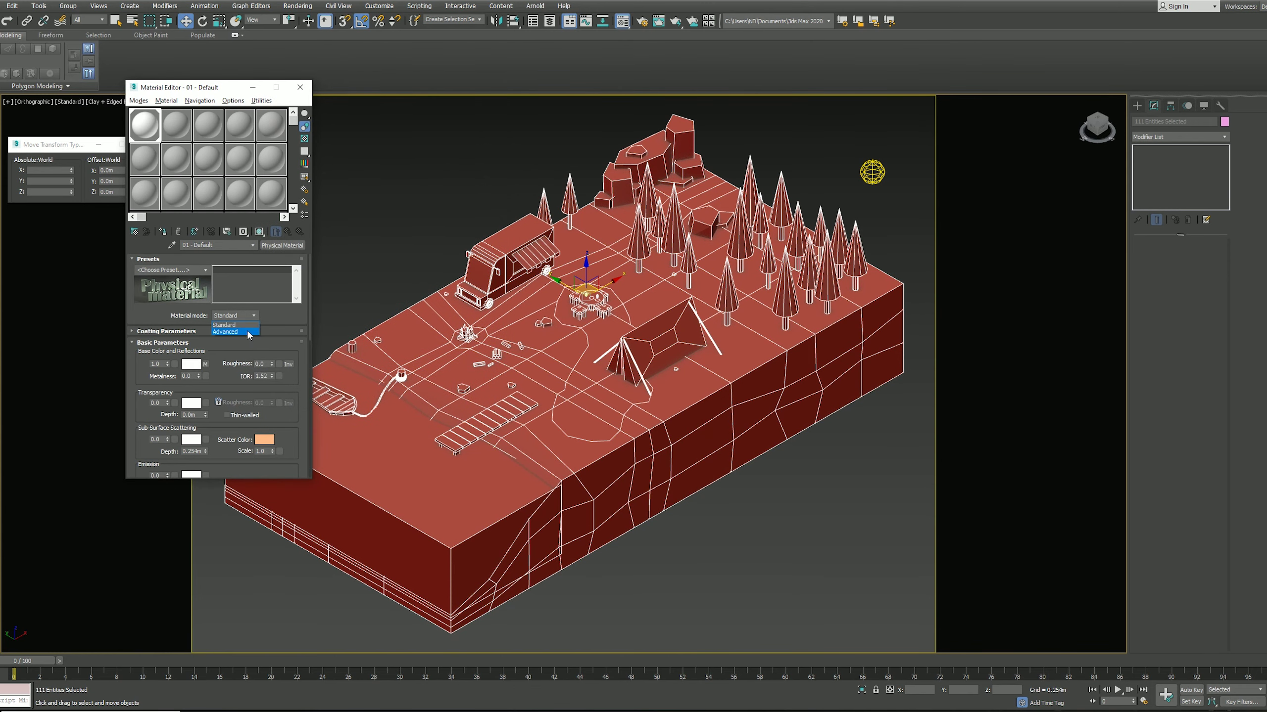
{"action": "left_click", "coordinate": [659, 20]}
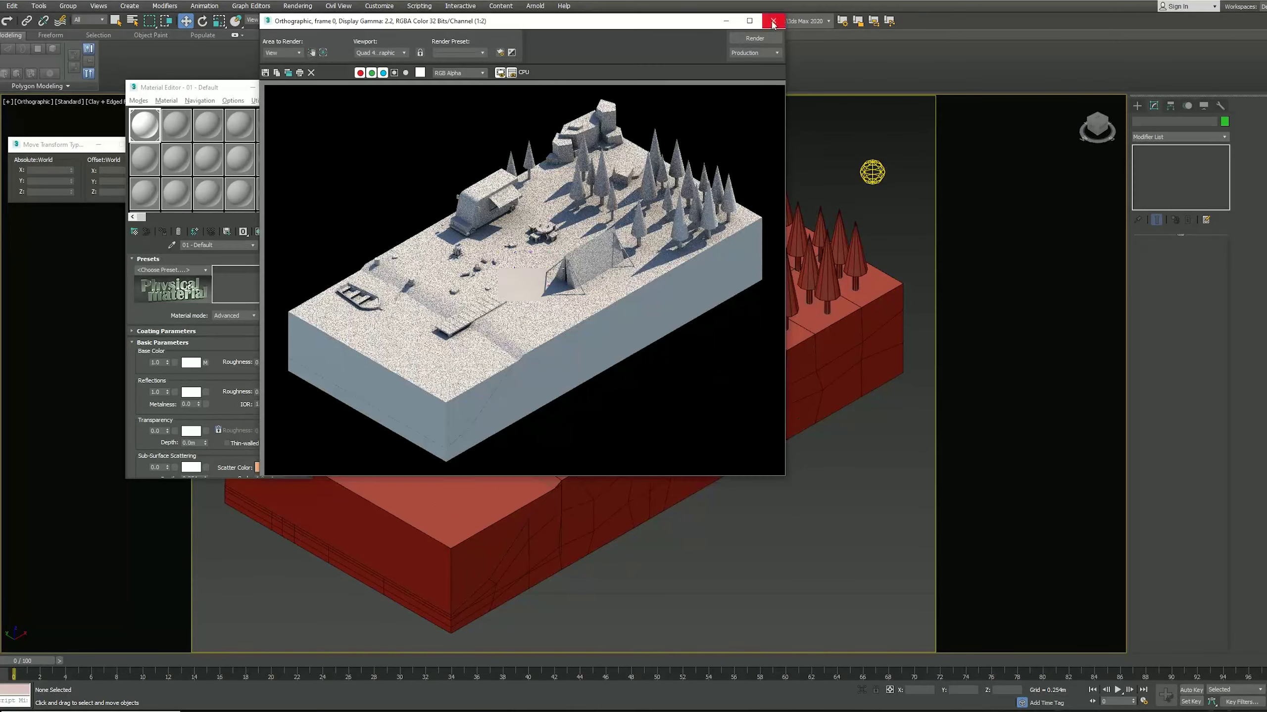
{"action": "left_click", "coordinate": [773, 24]}
Step: Start an ActiveShade preview and rotate the Arnold sky light 35° around Z
{"action": "left_click", "coordinate": [284, 7]}
{"action": "left_click", "coordinate": [392, 187]}
{"action": "left_click", "coordinate": [872, 172]}
{"action": "key", "text": "e"}
{"action": "left_click_drag", "start_coordinate": [853, 192], "coordinate": [891, 194]}
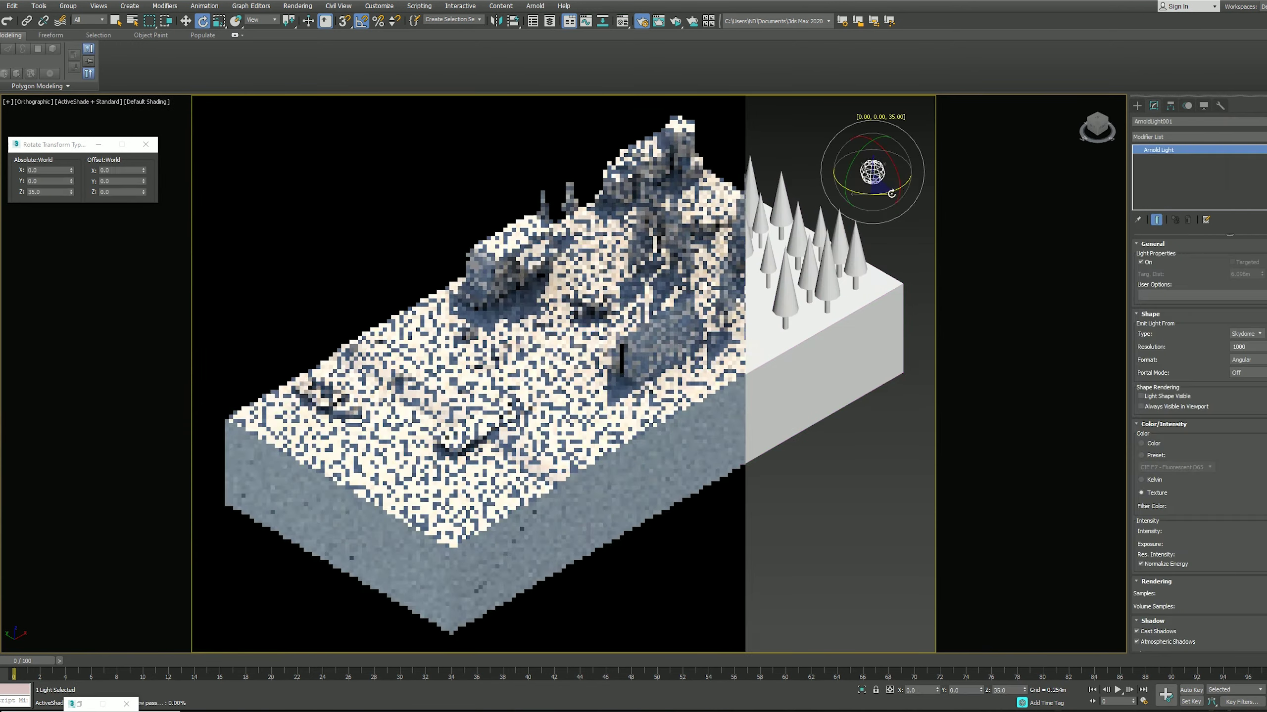
{"action": "left_click", "coordinate": [653, 463]}
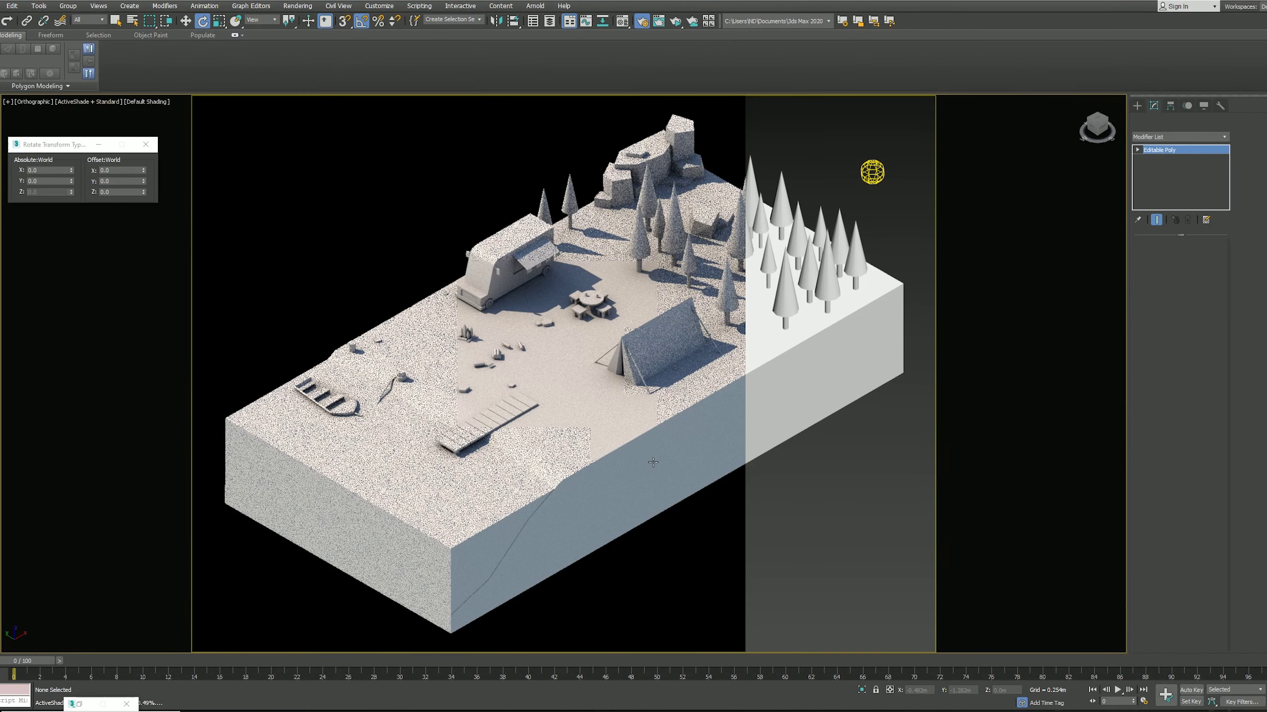
Step: Show the viewport with edged faces and reopen the Material Editor on the second slot
{"action": "left_click", "coordinate": [653, 462]}
{"action": "left_click", "coordinate": [147, 102]}
{"action": "left_click", "coordinate": [160, 145]}
{"action": "left_click", "coordinate": [141, 101]}
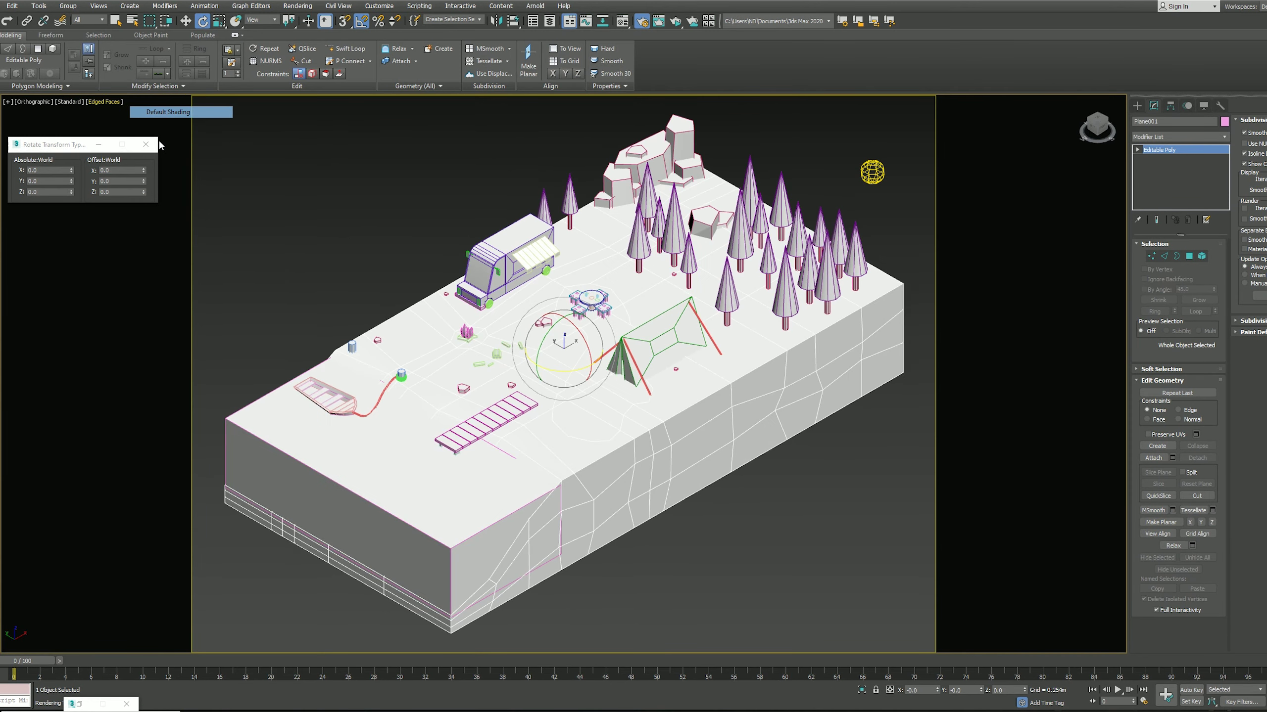
{"action": "key", "text": "m"}
{"action": "left_click", "coordinate": [176, 125]}
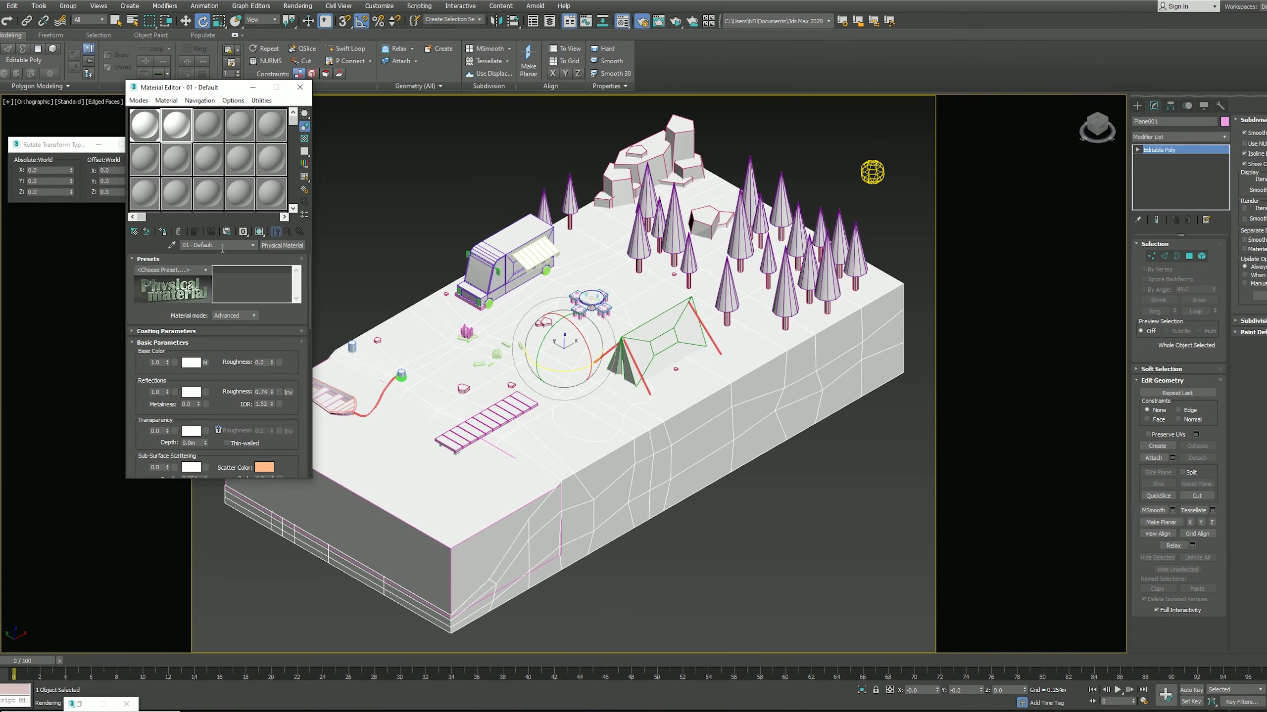
Step: Create a sand-orange material named 'sand' and apply it to the ground
{"action": "left_click", "coordinate": [191, 363]}
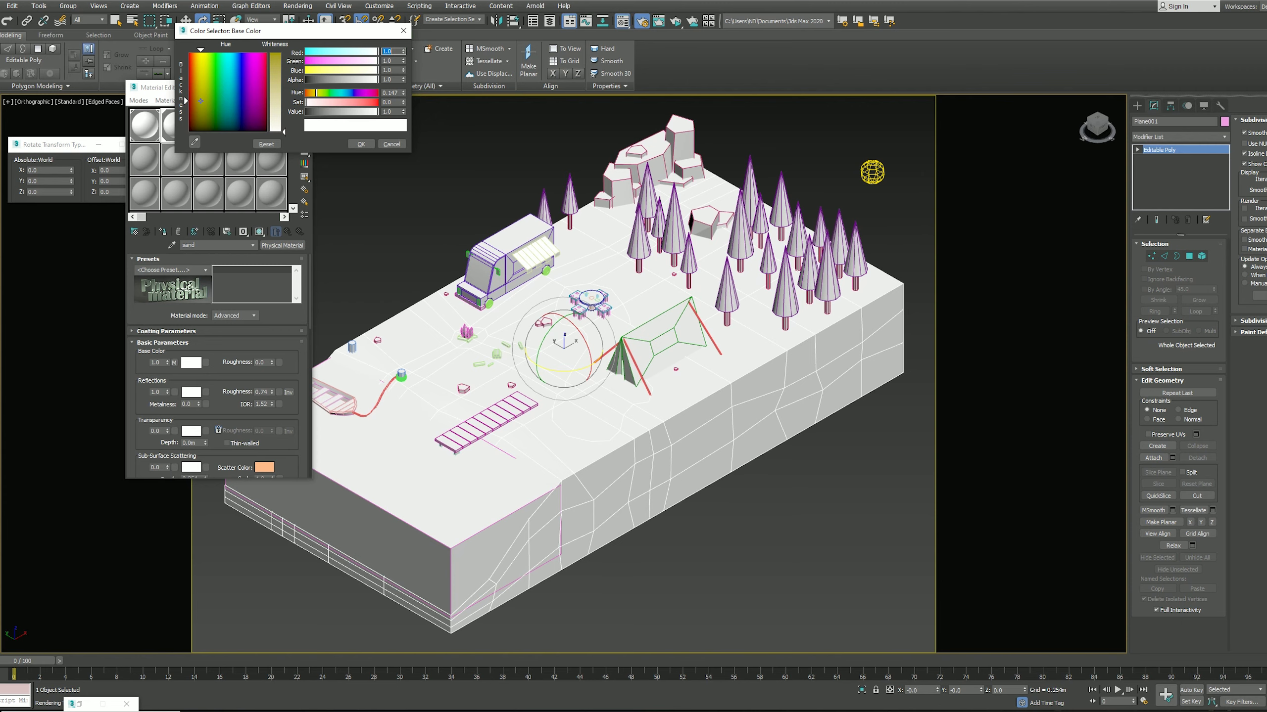
{"action": "left_click_drag", "start_coordinate": [345, 103], "coordinate": [333, 103]}
{"action": "left_click", "coordinate": [361, 143]}
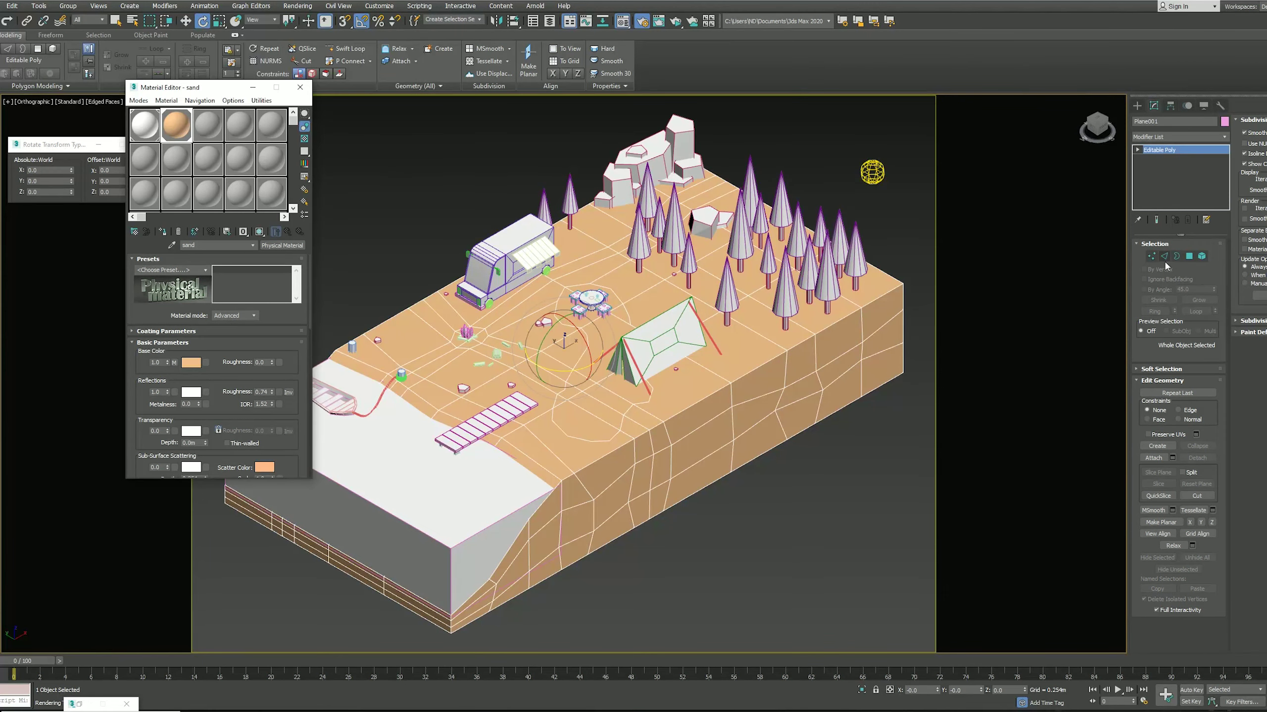
{"action": "left_click", "coordinate": [1189, 256]}
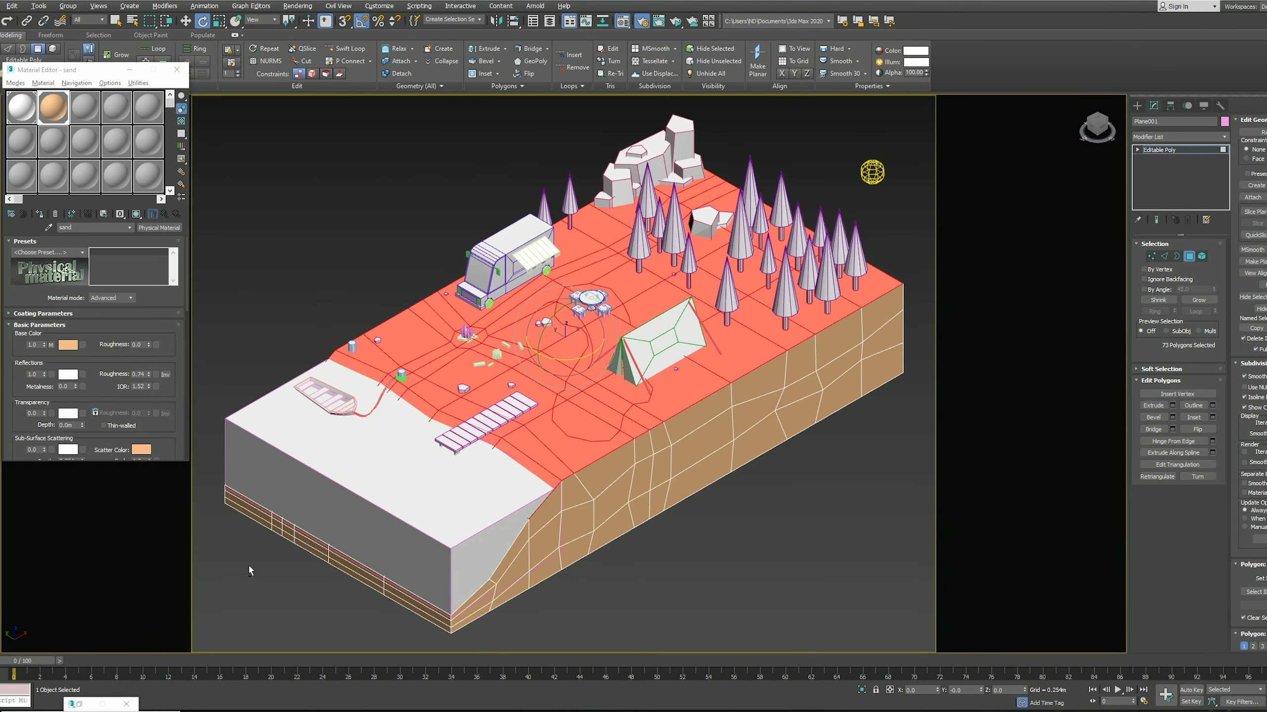
{"action": "left_click", "coordinate": [89, 227]}
{"action": "type", "text": "sand"}
{"action": "key", "text": "Return"}
Step: Apply a green grass material to the grassy polygons and sand to the path polygons
{"action": "left_click", "coordinate": [68, 345]}
{"action": "left_click_drag", "start_coordinate": [344, 102], "coordinate": [367, 106]}
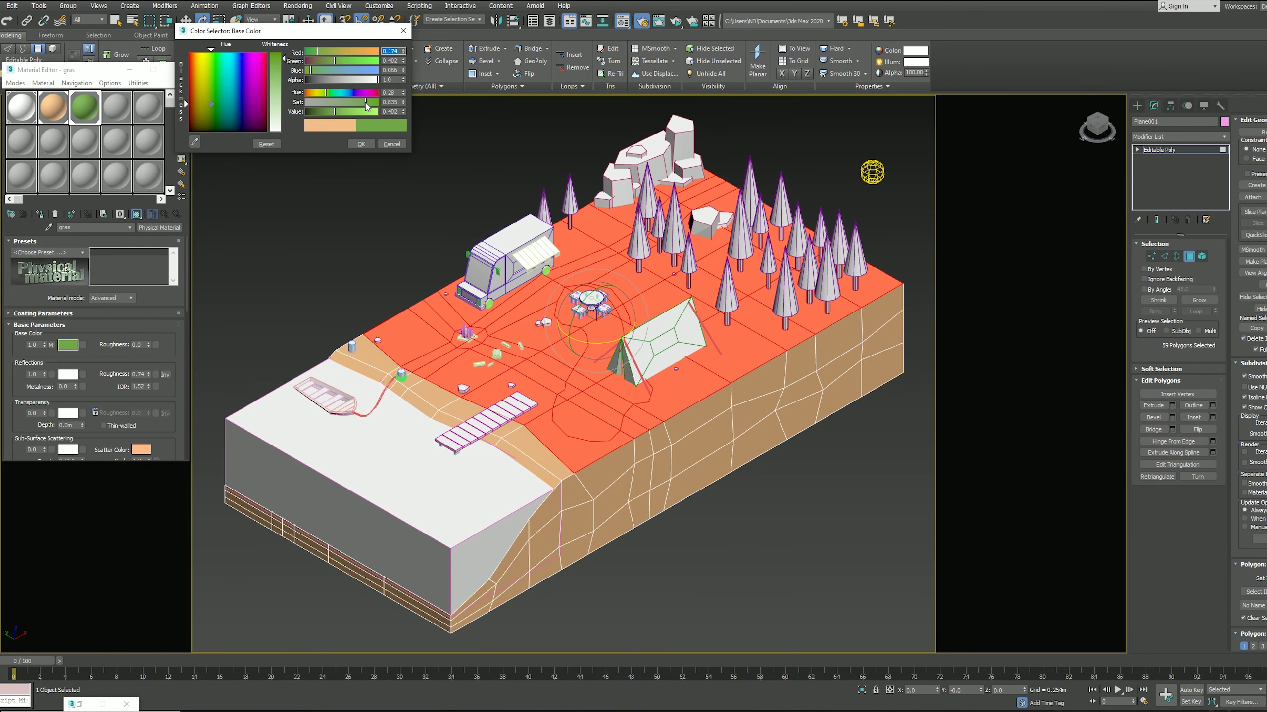
{"action": "left_click", "coordinate": [360, 144]}
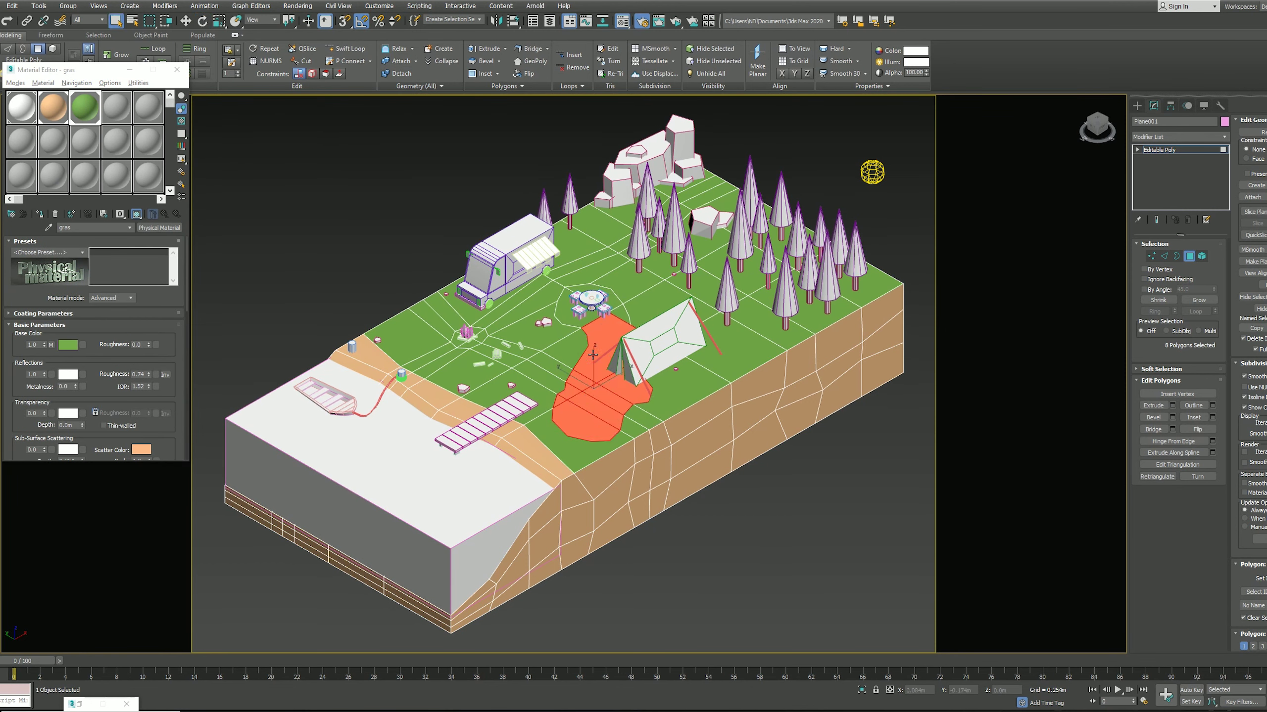
{"action": "left_click", "coordinate": [53, 106]}
{"action": "left_click", "coordinate": [270, 246]}
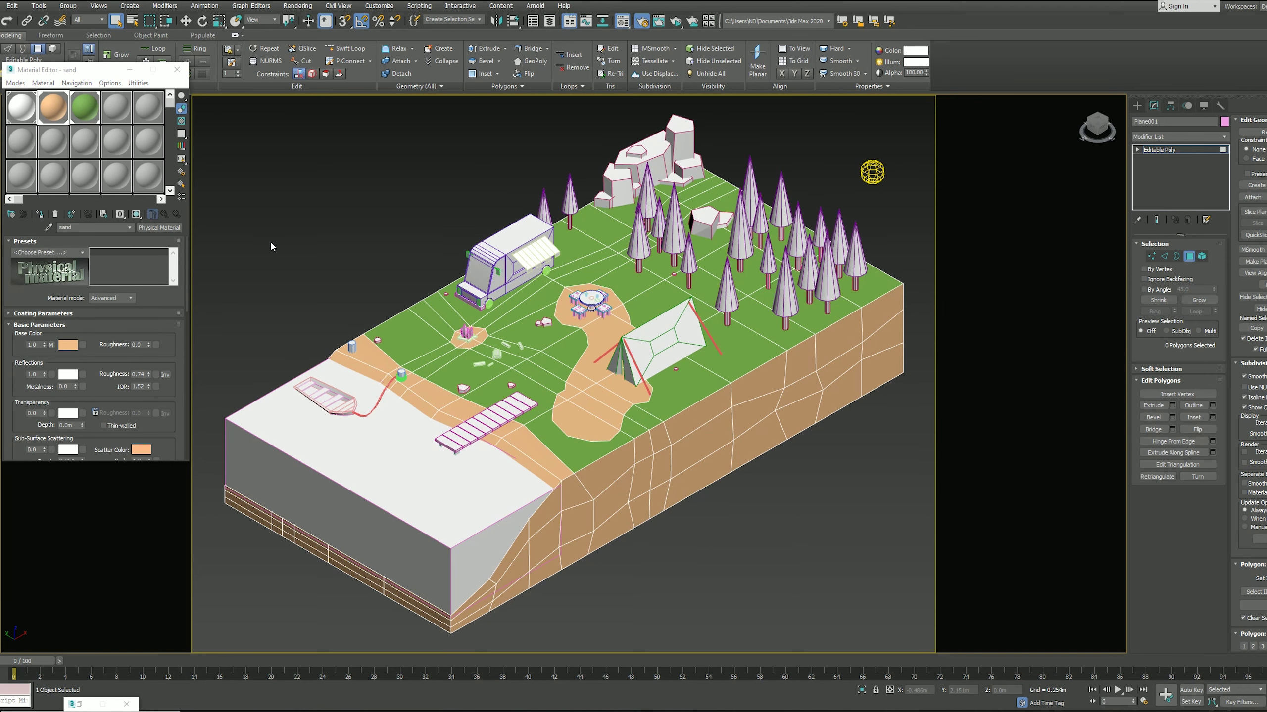
Step: Copy the grass material as a dark green version and apply it to the trees
{"action": "key", "text": "r"}
{"action": "left_click", "coordinate": [503, 277]}
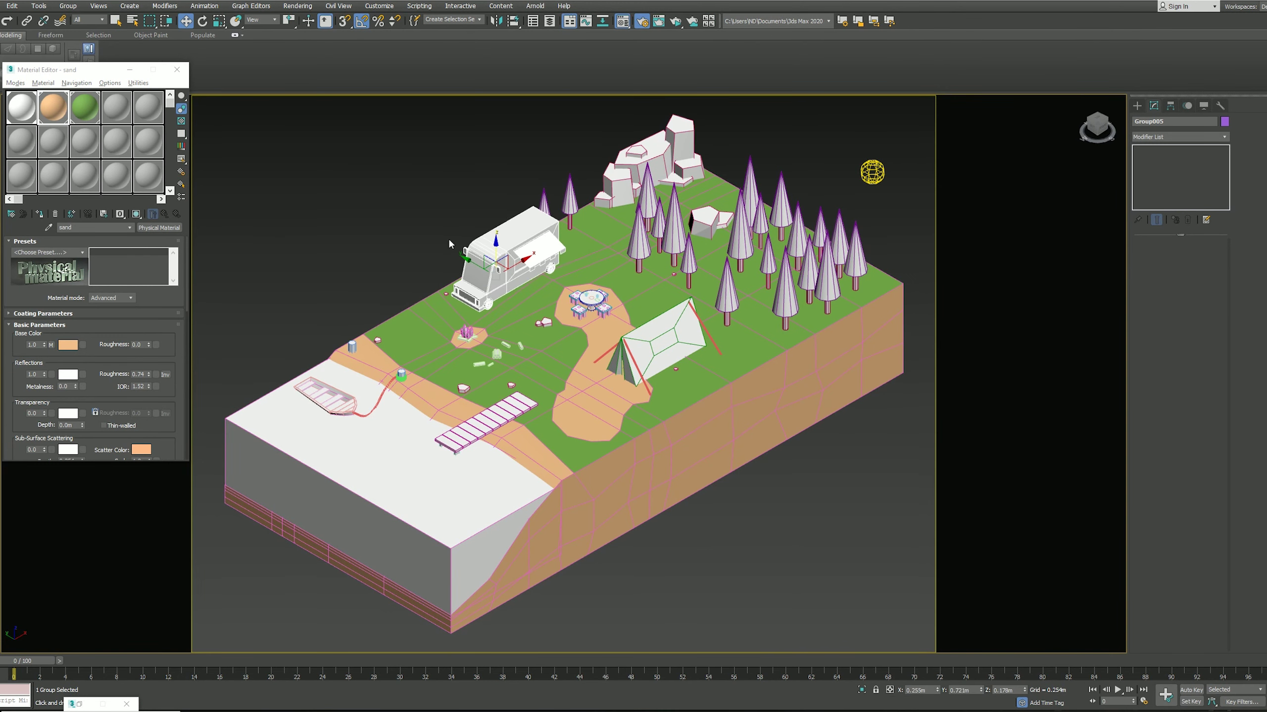
{"action": "left_click_drag", "start_coordinate": [536, 165], "coordinate": [668, 223]}
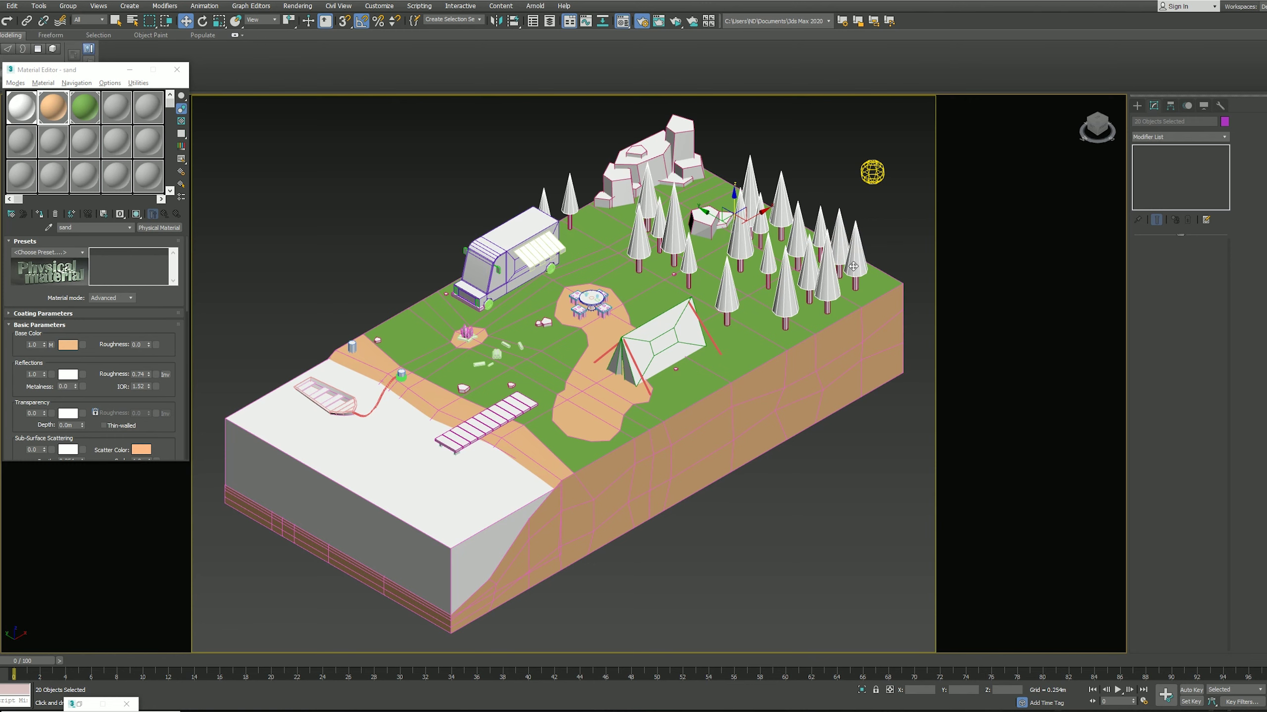
{"action": "left_click_drag", "start_coordinate": [85, 107], "coordinate": [116, 107]}
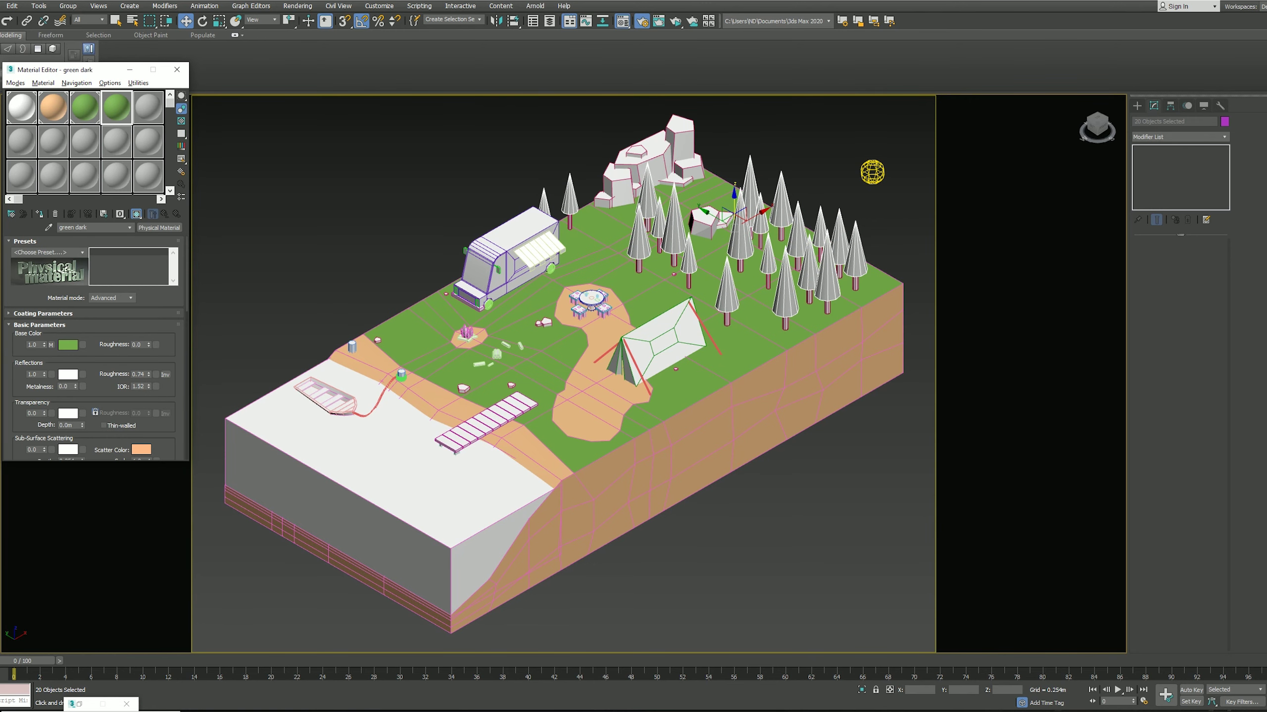
{"action": "left_click", "coordinate": [68, 345]}
{"action": "left_click", "coordinate": [361, 144]}
Step: Select the water body and copy a material into the fifth slot
{"action": "left_click", "coordinate": [377, 187]}
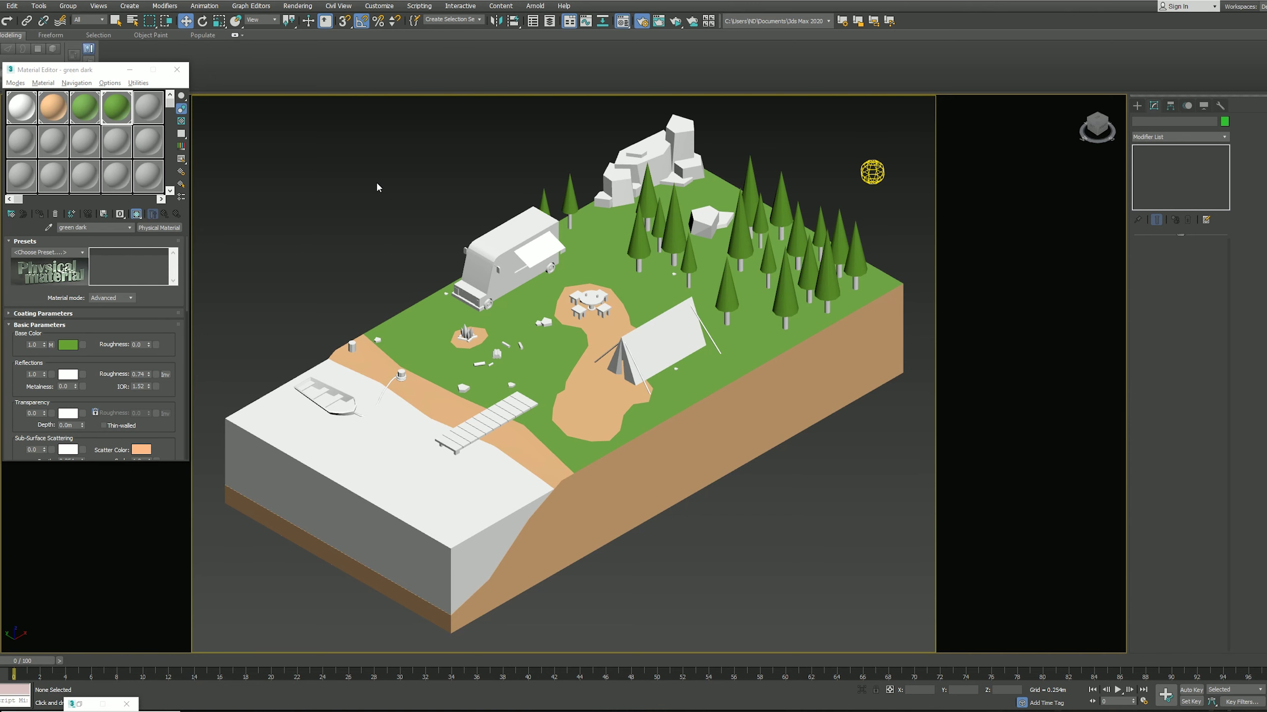
{"action": "left_click", "coordinate": [563, 329]}
{"action": "left_click_drag", "start_coordinate": [116, 107], "coordinate": [148, 107]}
Step: Name the material 'water' and give it a blue base colour and 0.46 transparency
{"action": "type", "text": "water"}
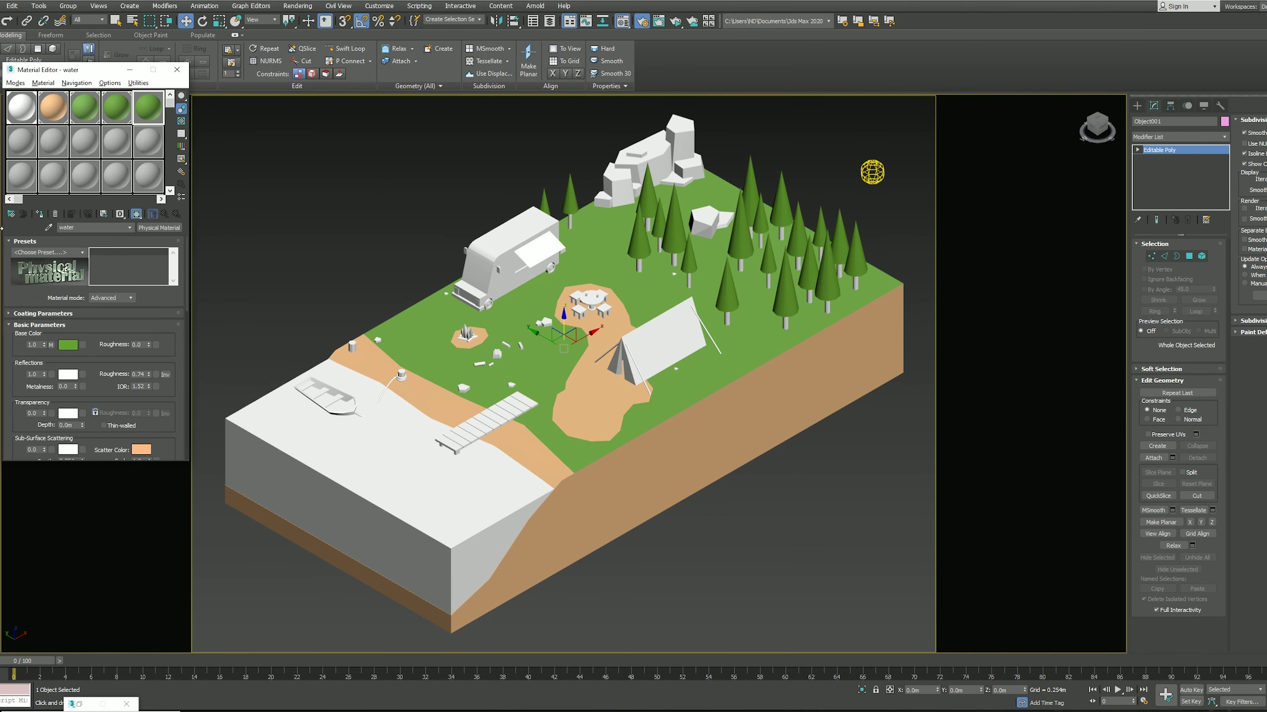
{"action": "left_click", "coordinate": [68, 345]}
{"action": "mouse_move", "coordinate": [310, 108]}
{"action": "left_mouse_down"}
{"action": "mouse_move", "coordinate": [377, 108]}
{"action": "mouse_move", "coordinate": [401, 125]}
{"action": "left_mouse_up"}
{"action": "left_click", "coordinate": [369, 149]}
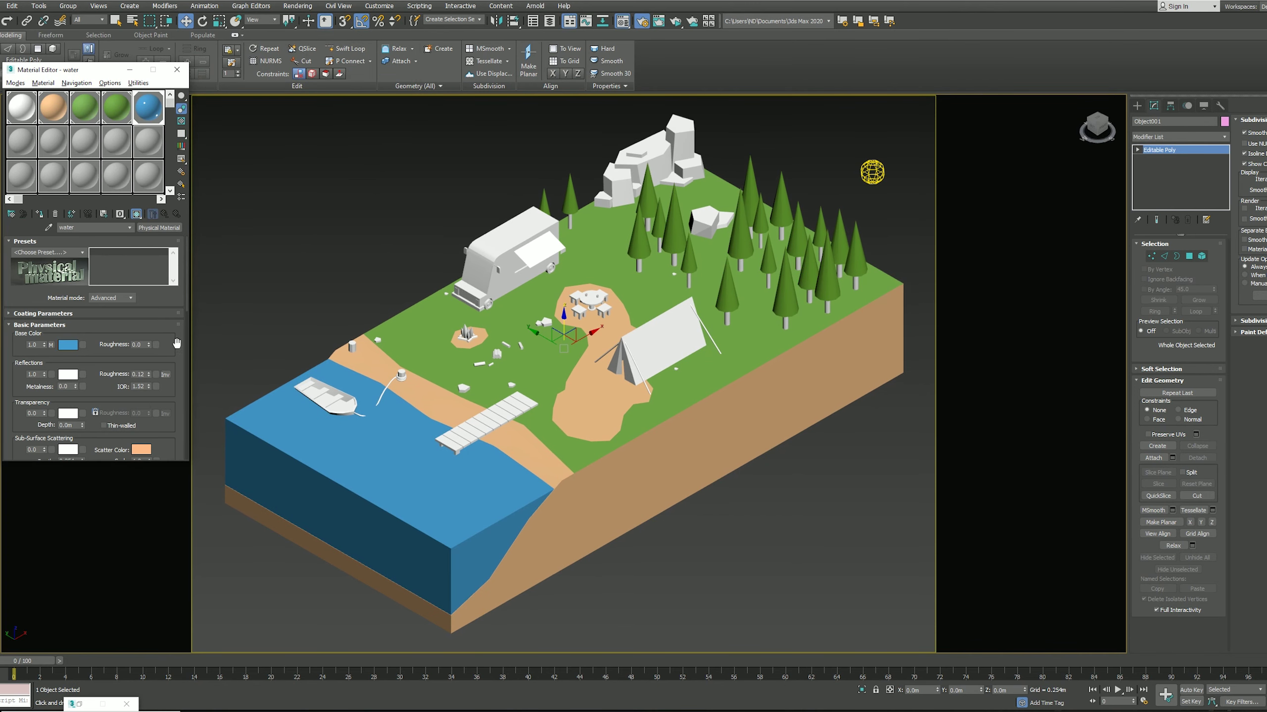
{"action": "left_click_drag", "start_coordinate": [177, 343], "coordinate": [178, 223]}
{"action": "left_click_drag", "start_coordinate": [44, 293], "coordinate": [50, 274]}
{"action": "scroll", "coordinate": [51, 273], "scroll_direction": "up", "scroll_amount": 2}
{"action": "left_click", "coordinate": [68, 340]}
{"action": "left_click_drag", "start_coordinate": [324, 108], "coordinate": [379, 108]}
{"action": "left_click", "coordinate": [389, 150]}
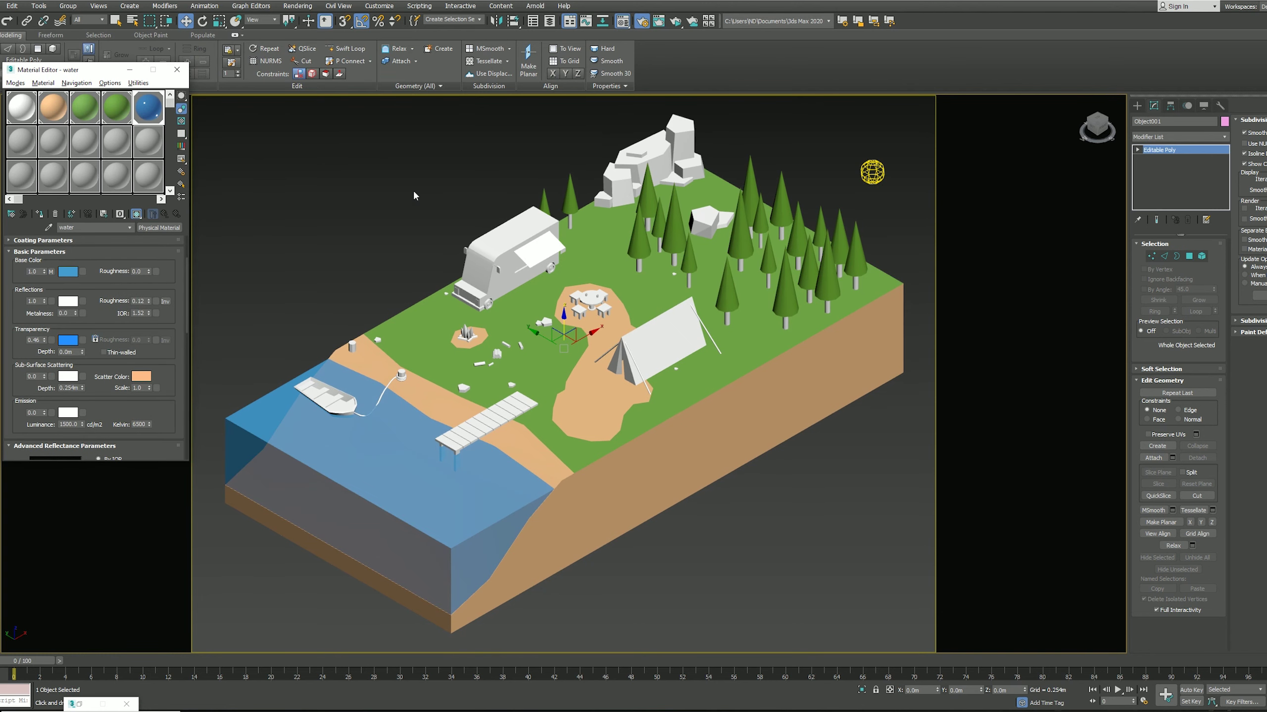
Step: Apply a brown dirt material to the terrain's side polygons
{"action": "left_click", "coordinate": [1189, 256]}
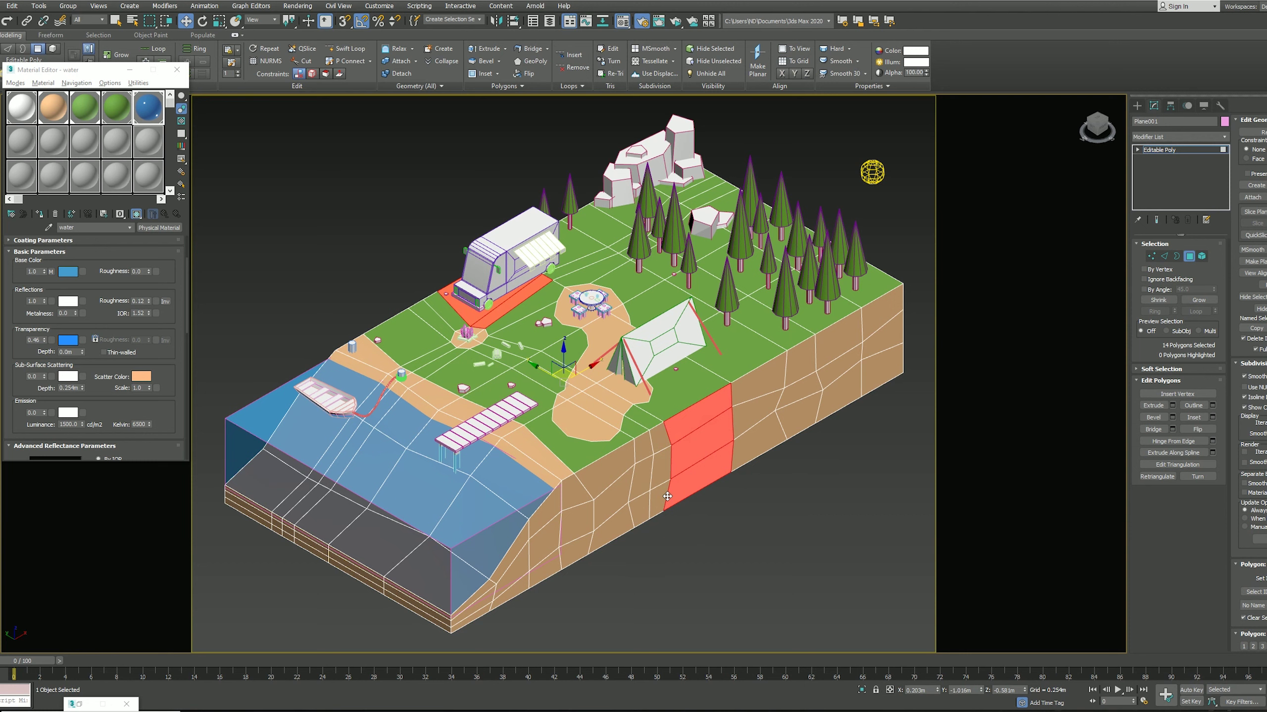
{"action": "left_click", "coordinate": [39, 214]}
{"action": "left_click", "coordinate": [68, 344]}
{"action": "left_click_drag", "start_coordinate": [372, 111], "coordinate": [331, 111]}
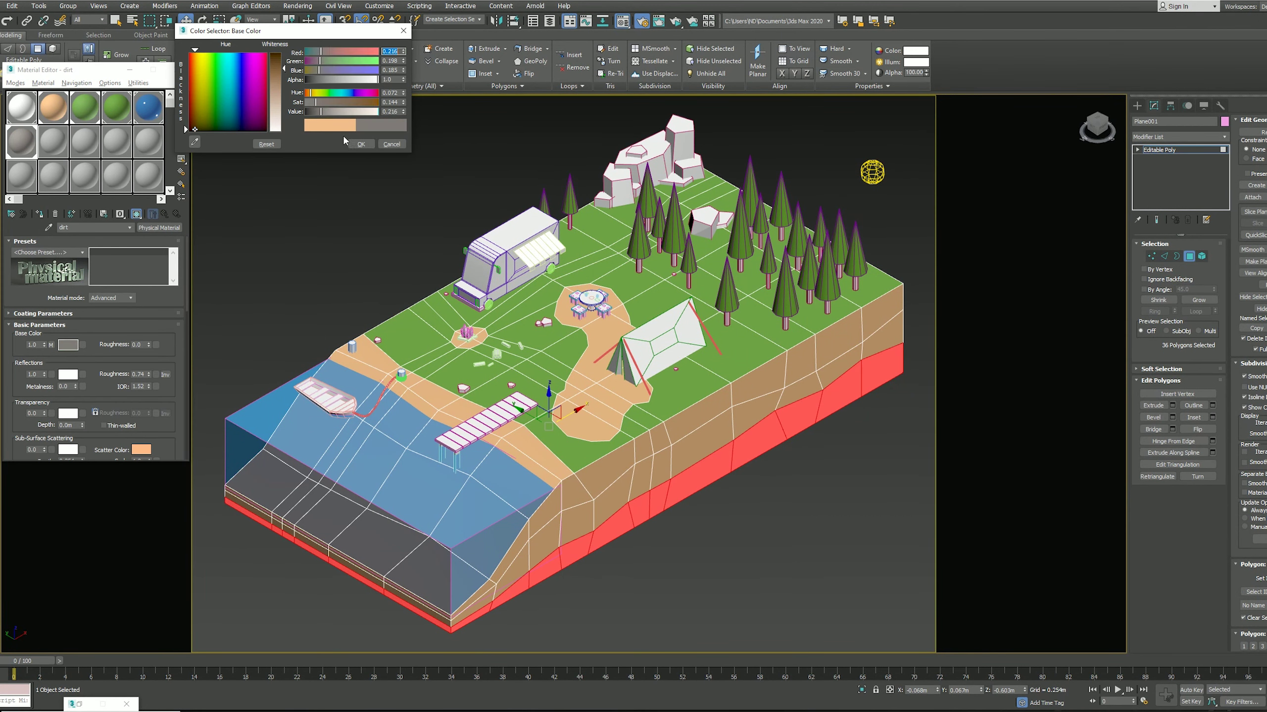
{"action": "left_click", "coordinate": [361, 143]}
Step: Copy dirt to a 'dirt2' material with a brown colour picked from the scene
{"action": "left_click_drag", "start_coordinate": [21, 141], "coordinate": [53, 141]}
{"action": "left_click", "coordinate": [39, 214]}
{"action": "left_click", "coordinate": [68, 345]}
{"action": "left_click_drag", "start_coordinate": [195, 144], "coordinate": [581, 353]}
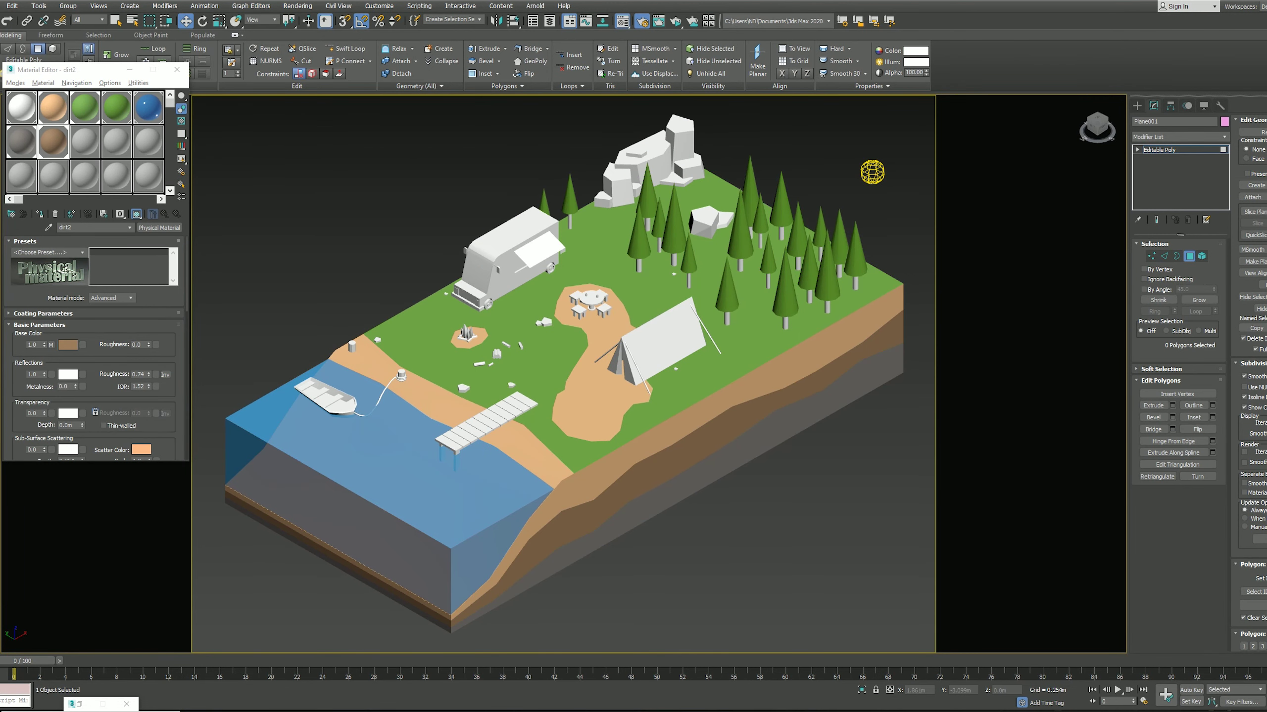
{"action": "key", "text": "4"}
{"action": "left_click", "coordinate": [358, 358], "text": "ctrl"}
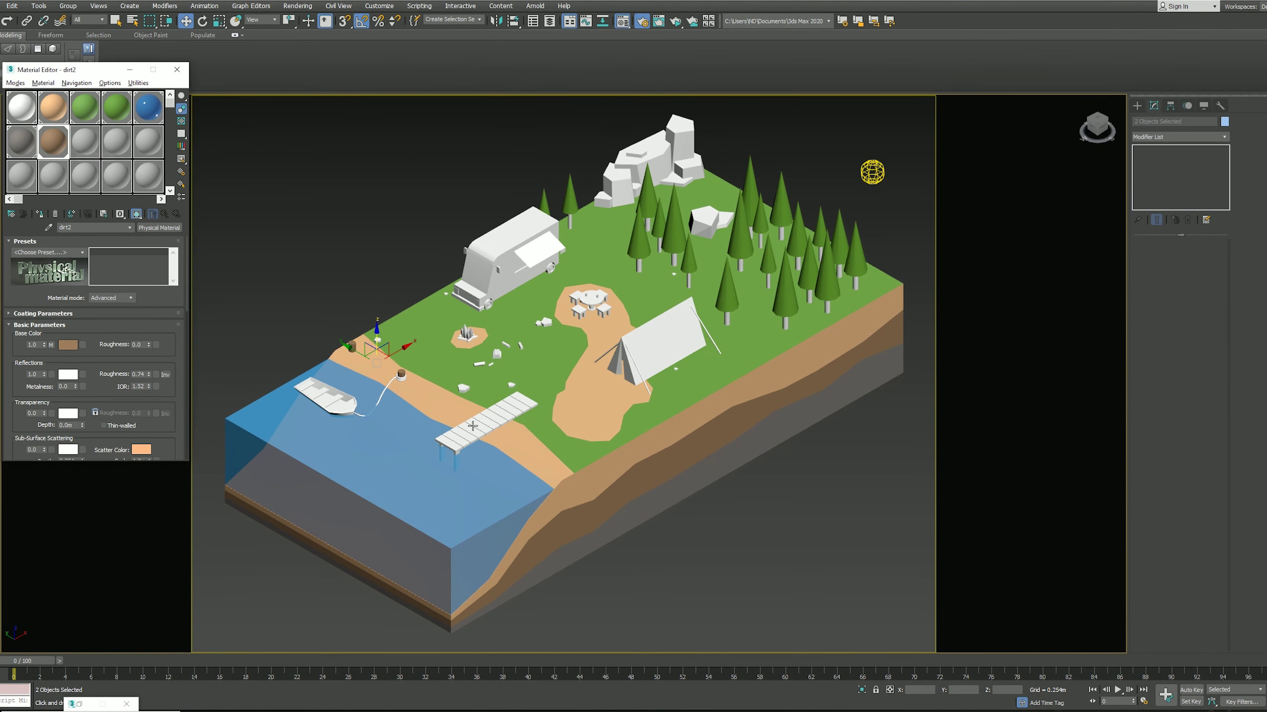
Step: Select the dock and wooden objects and give them a brown wood base colour
{"action": "left_click", "coordinate": [444, 439]}
{"action": "left_click_drag", "start_coordinate": [452, 480], "coordinate": [460, 479]}
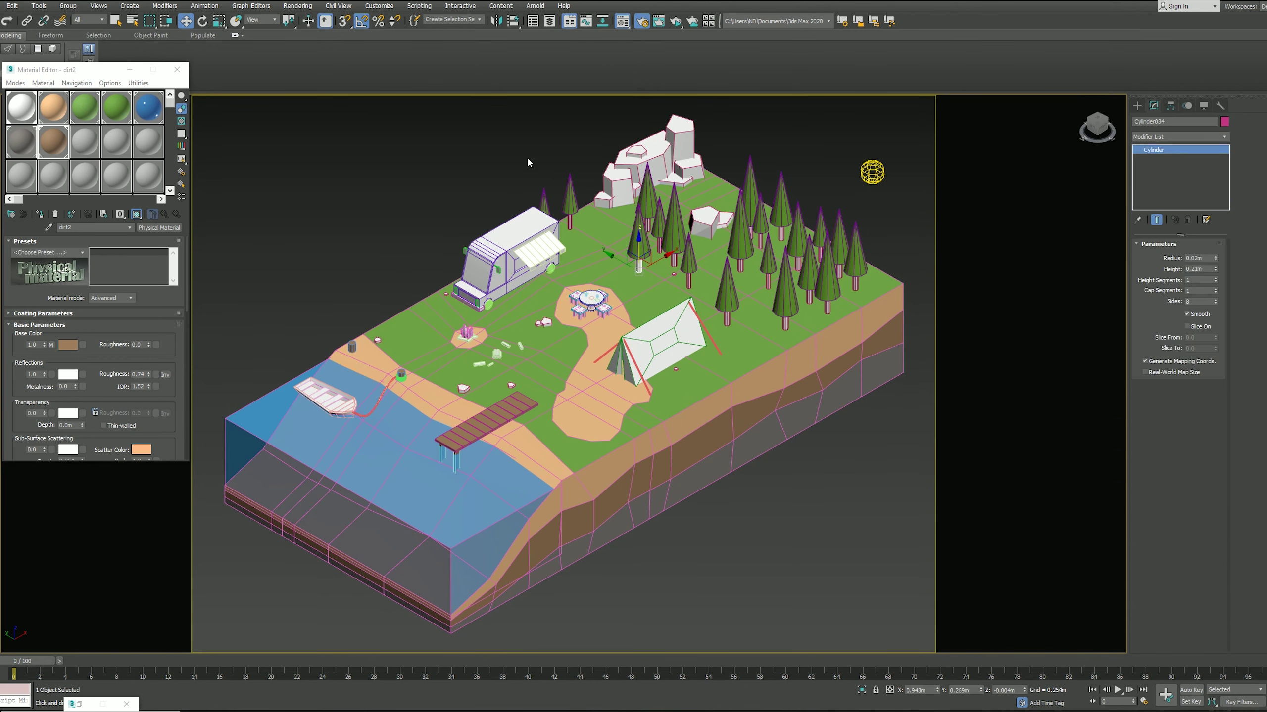
{"action": "left_click_drag", "start_coordinate": [544, 163], "coordinate": [860, 258]}
{"action": "left_click_drag", "start_coordinate": [728, 208], "coordinate": [558, 191], "text": "alt"}
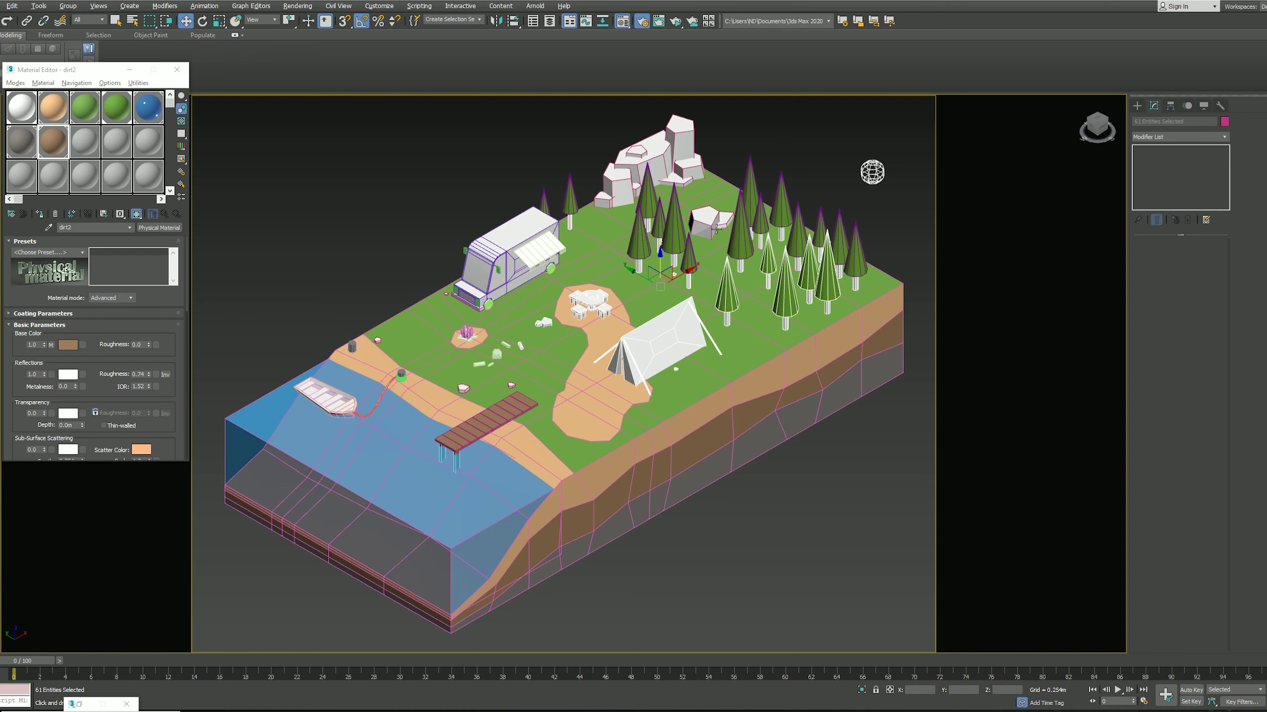
{"action": "left_click", "coordinate": [590, 299], "text": "alt"}
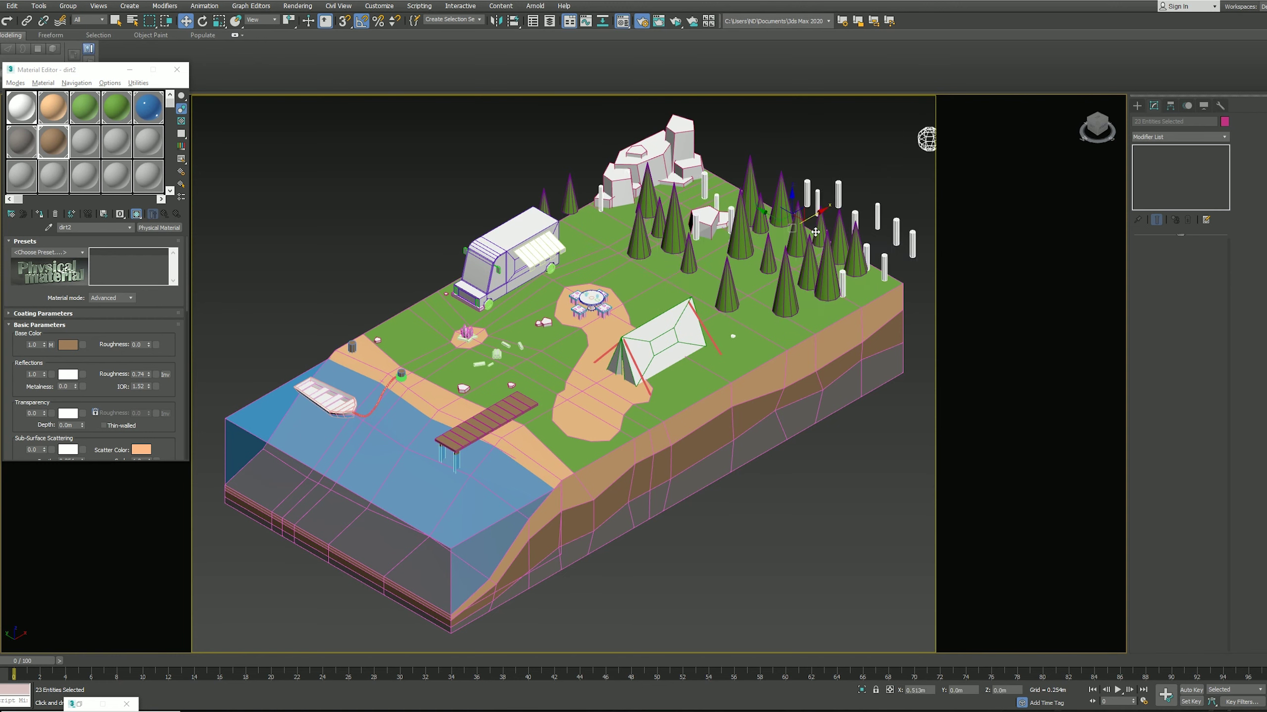
{"action": "left_click", "coordinate": [67, 344]}
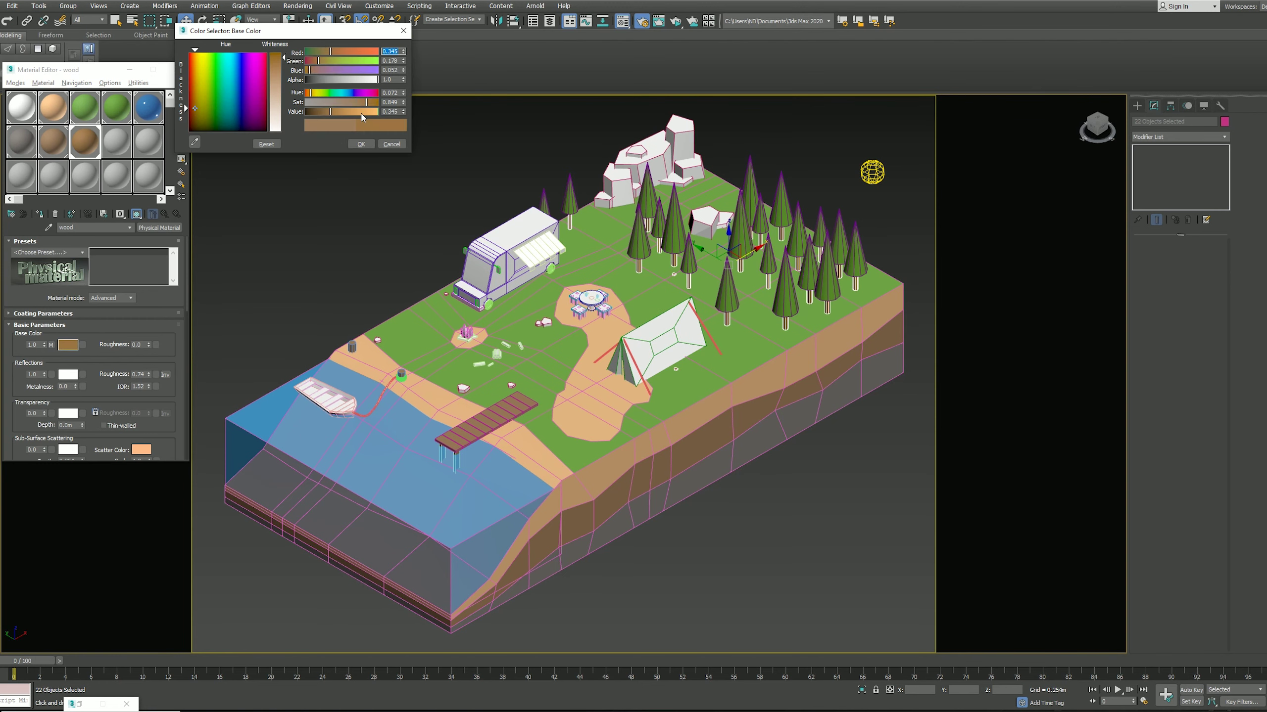
{"action": "left_click", "coordinate": [360, 143]}
{"action": "left_click", "coordinate": [430, 189]}
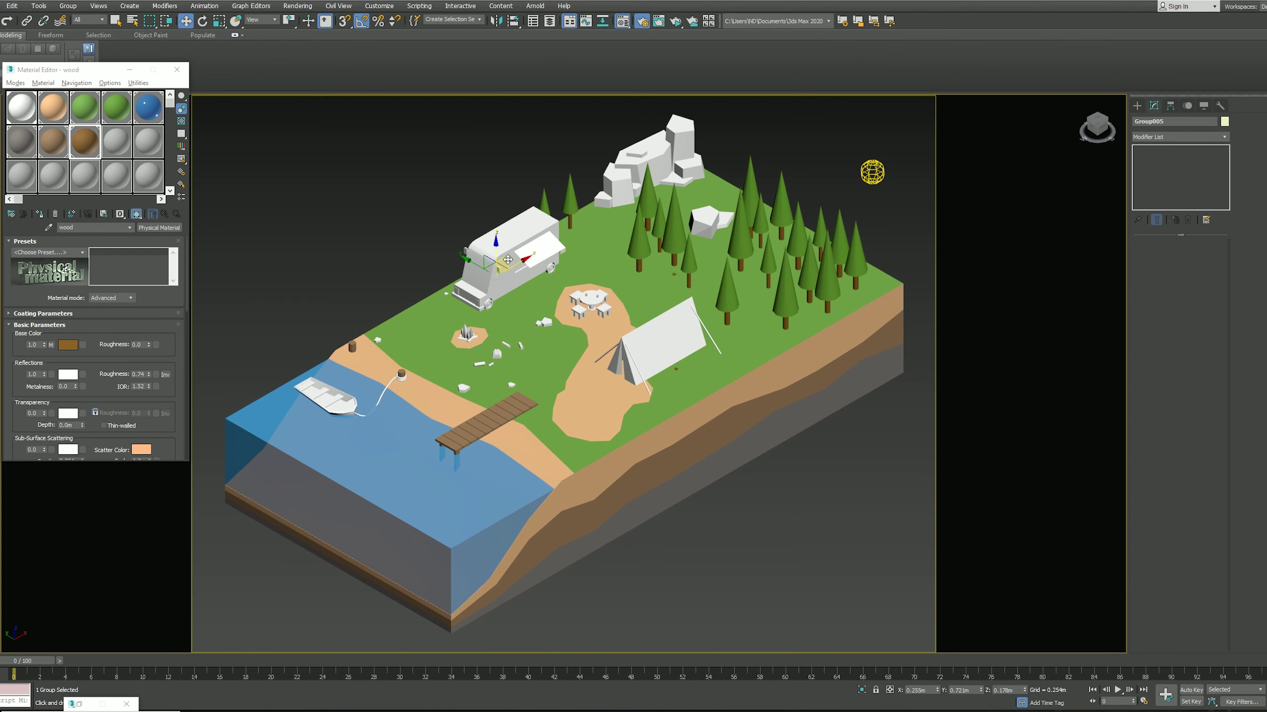
Step: Apply the dirt material to the rocks, renamed dirt3 with grey colour and lower roughness
{"action": "left_click", "coordinate": [677, 148], "text": "ctrl"}
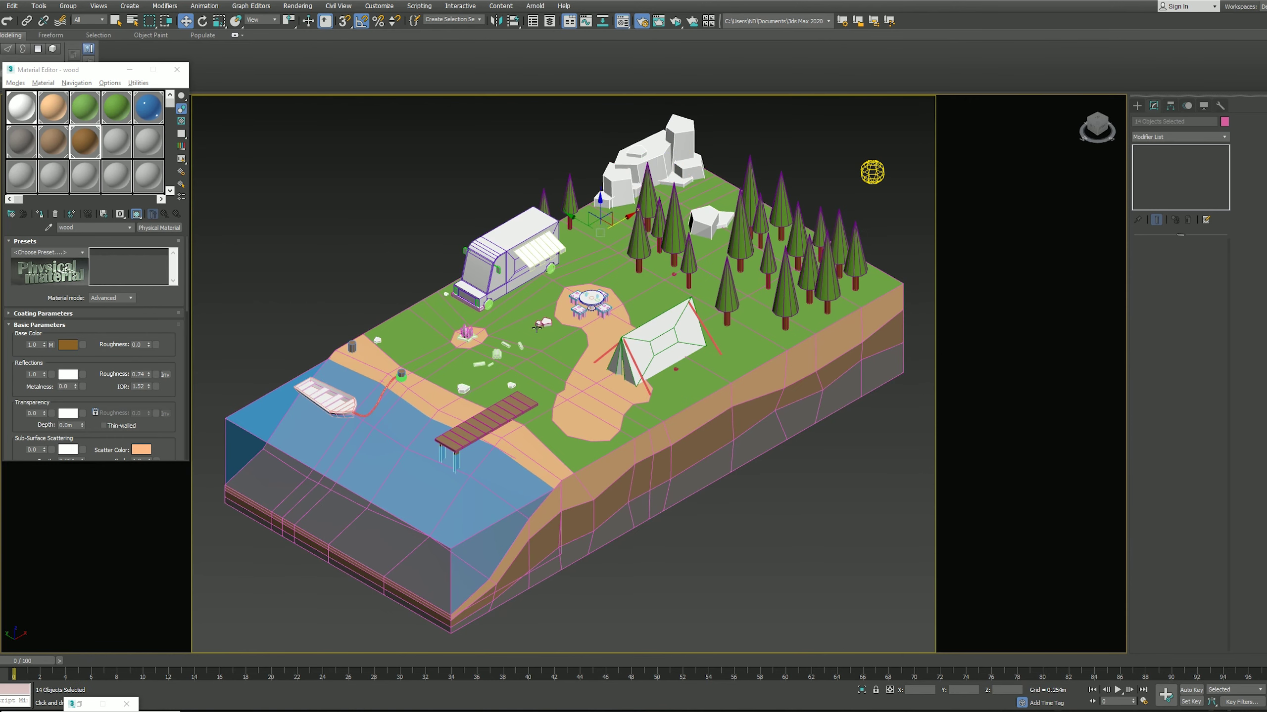
{"action": "left_click", "coordinate": [22, 142]}
{"action": "left_click", "coordinate": [33, 214]}
{"action": "left_click", "coordinate": [87, 229]}
{"action": "type", "text": "dirt3"}
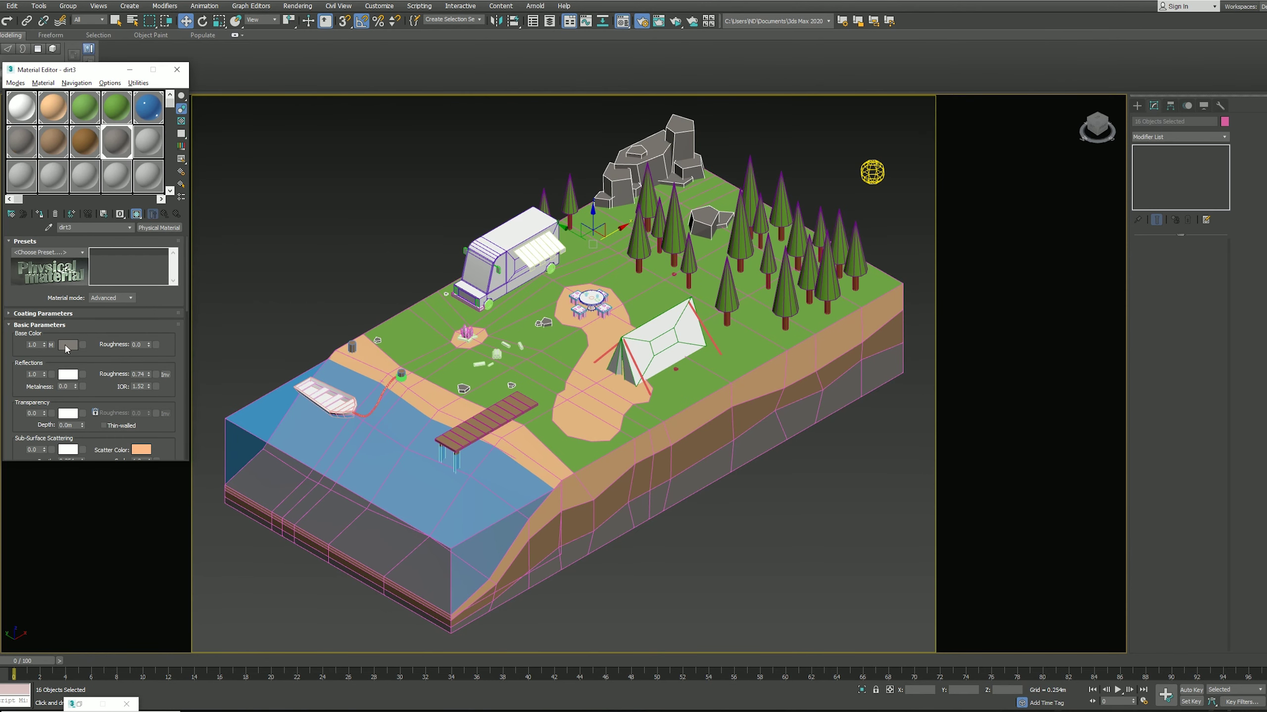
{"action": "left_click", "coordinate": [67, 350]}
{"action": "left_click_drag", "start_coordinate": [148, 374], "coordinate": [149, 387]}
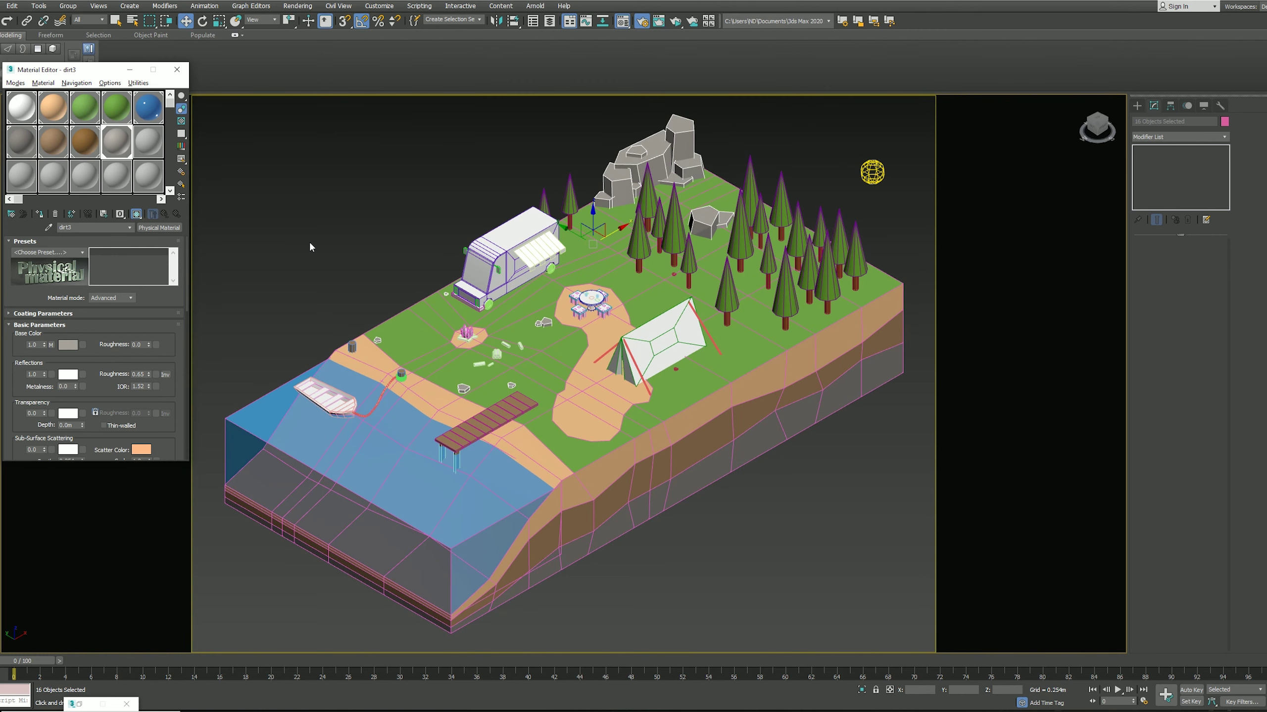
{"action": "left_click", "coordinate": [638, 357]}
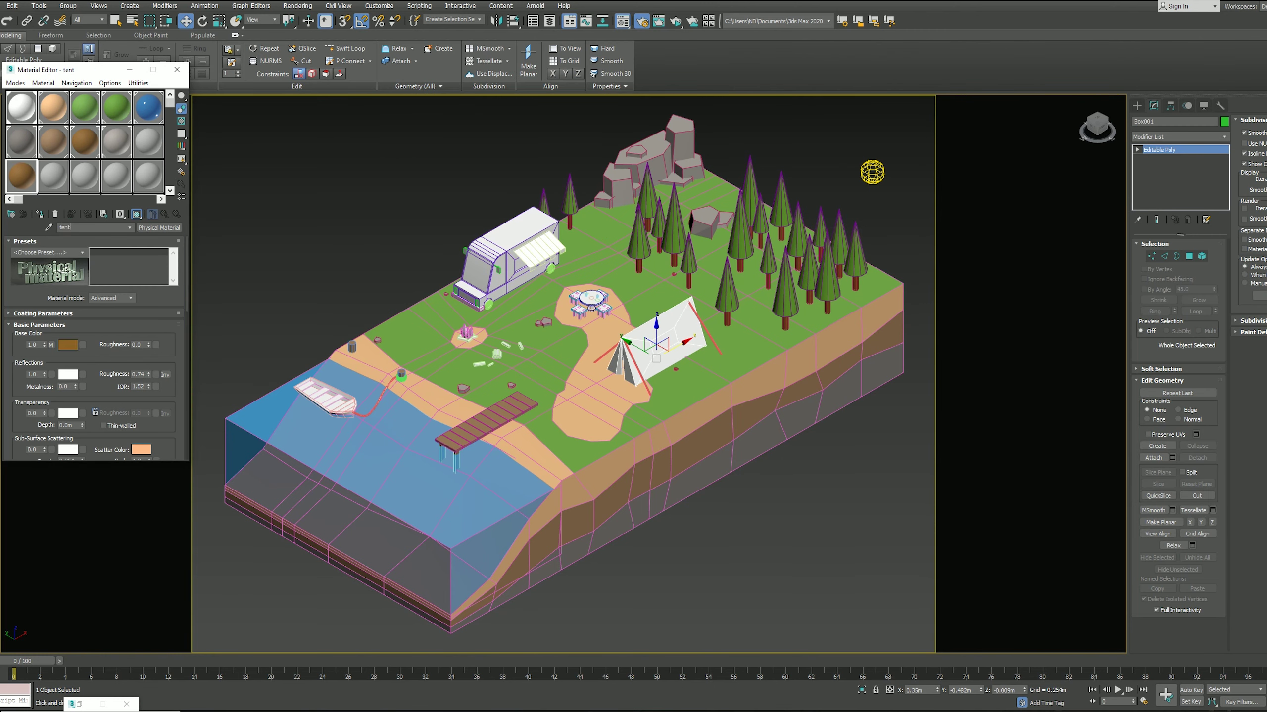
Step: Colour the tent material red and give one tent side a darker red copy
{"action": "left_click", "coordinate": [68, 344]}
{"action": "left_click_drag", "start_coordinate": [339, 65], "coordinate": [336, 113]}
{"action": "left_click", "coordinate": [389, 150]}
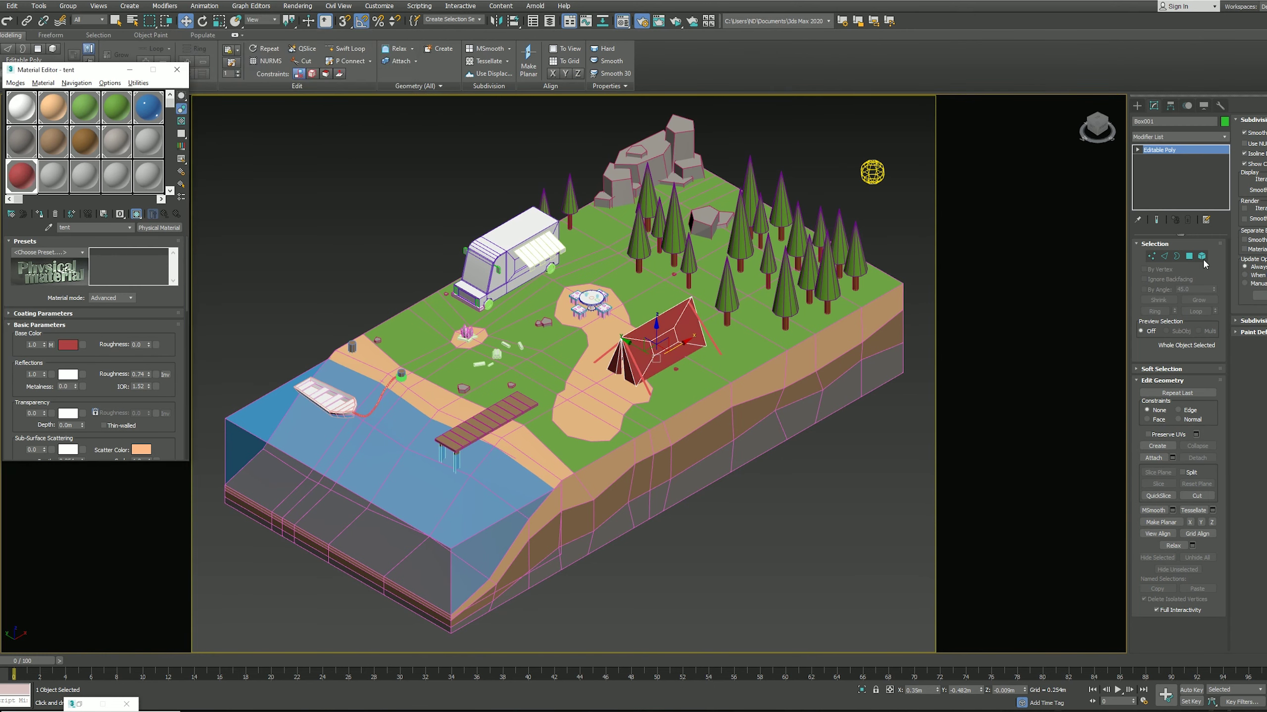
{"action": "key", "text": "4"}
{"action": "left_click_drag", "start_coordinate": [21, 176], "coordinate": [52, 176]}
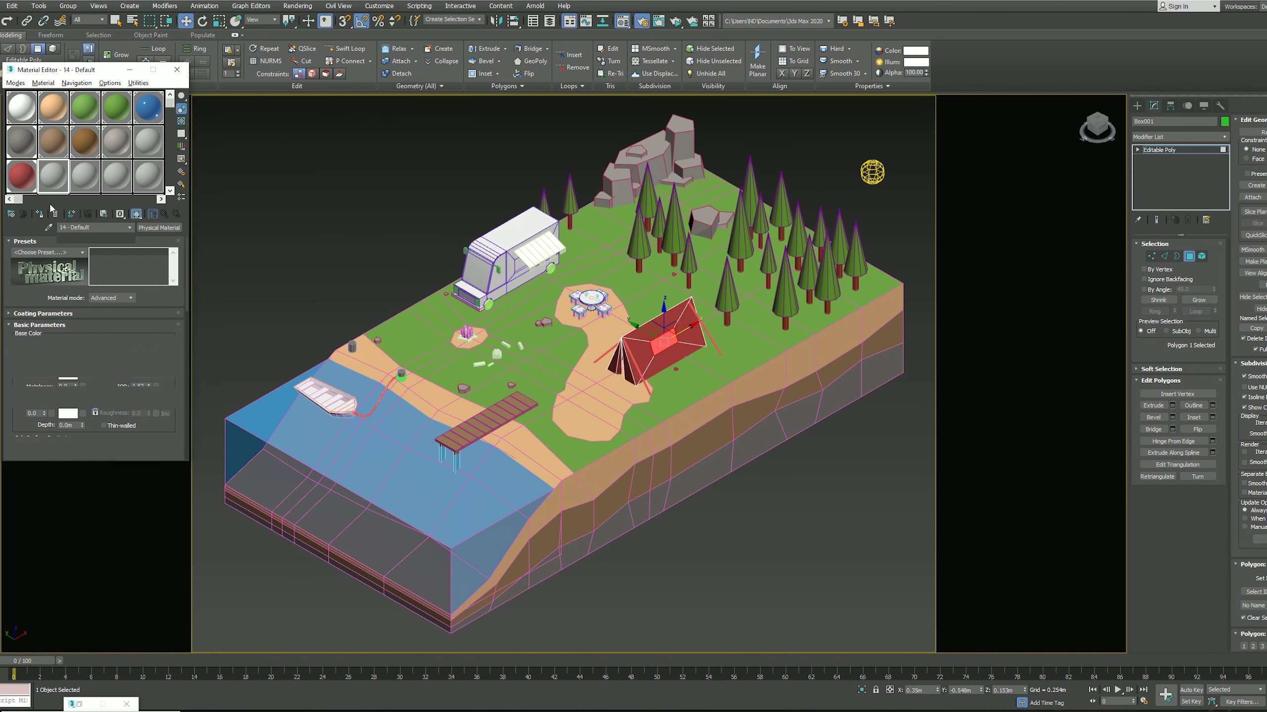
{"action": "left_click", "coordinate": [68, 344]}
{"action": "left_click_drag", "start_coordinate": [339, 65], "coordinate": [339, 90]}
{"action": "left_click", "coordinate": [389, 150]}
{"action": "left_click", "coordinate": [361, 188]}
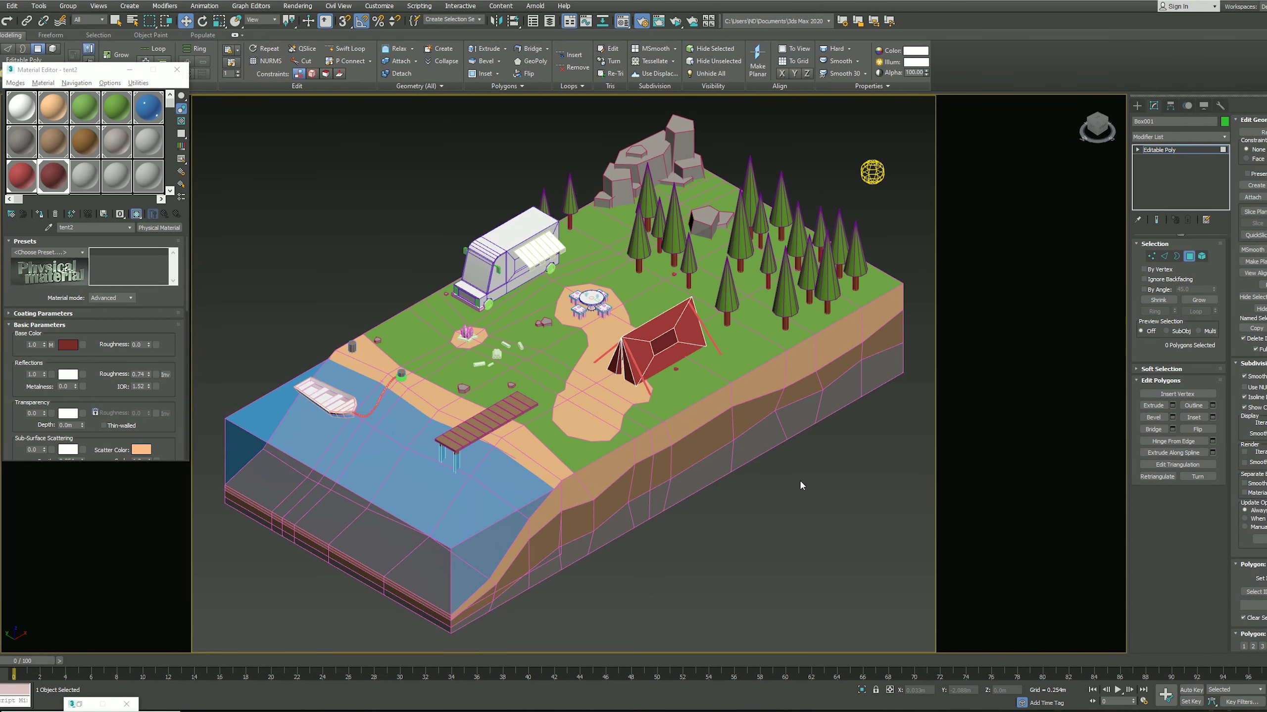
Step: Apply the wood material to the loose logs around the campfire
{"action": "left_click", "coordinate": [496, 353]}
{"action": "key", "text": "z"}
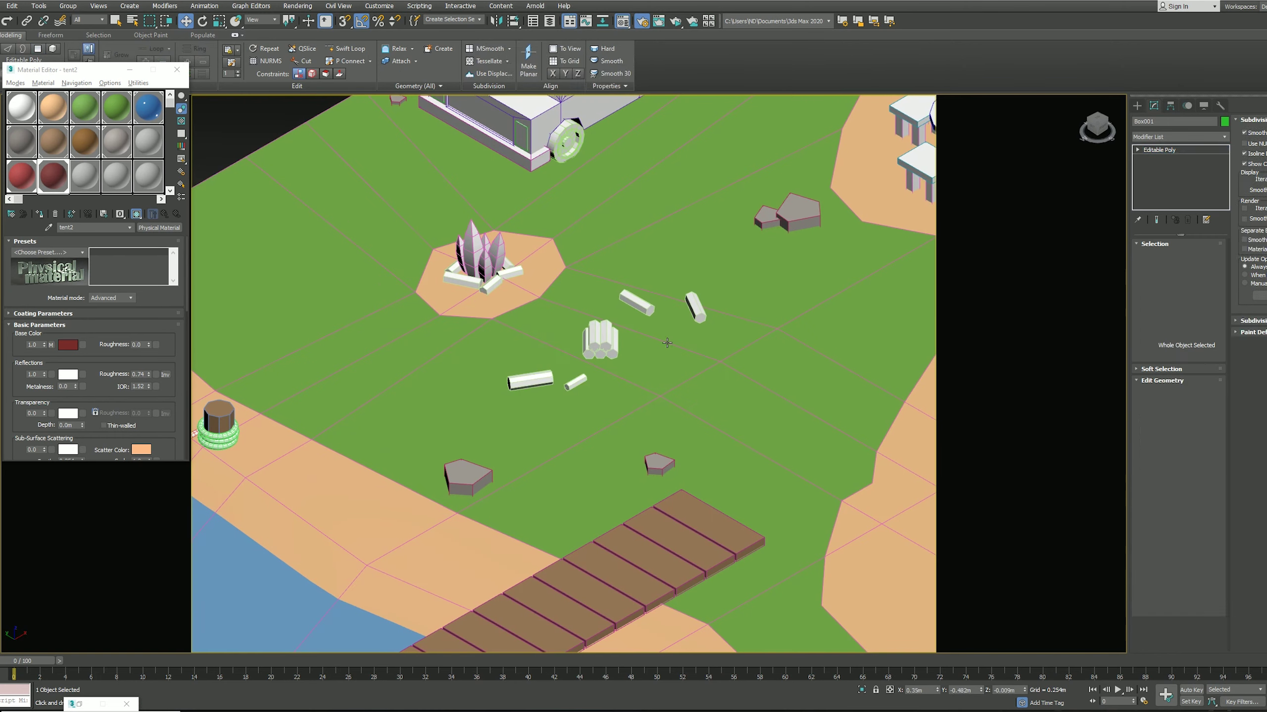
{"action": "left_click", "coordinate": [39, 213]}
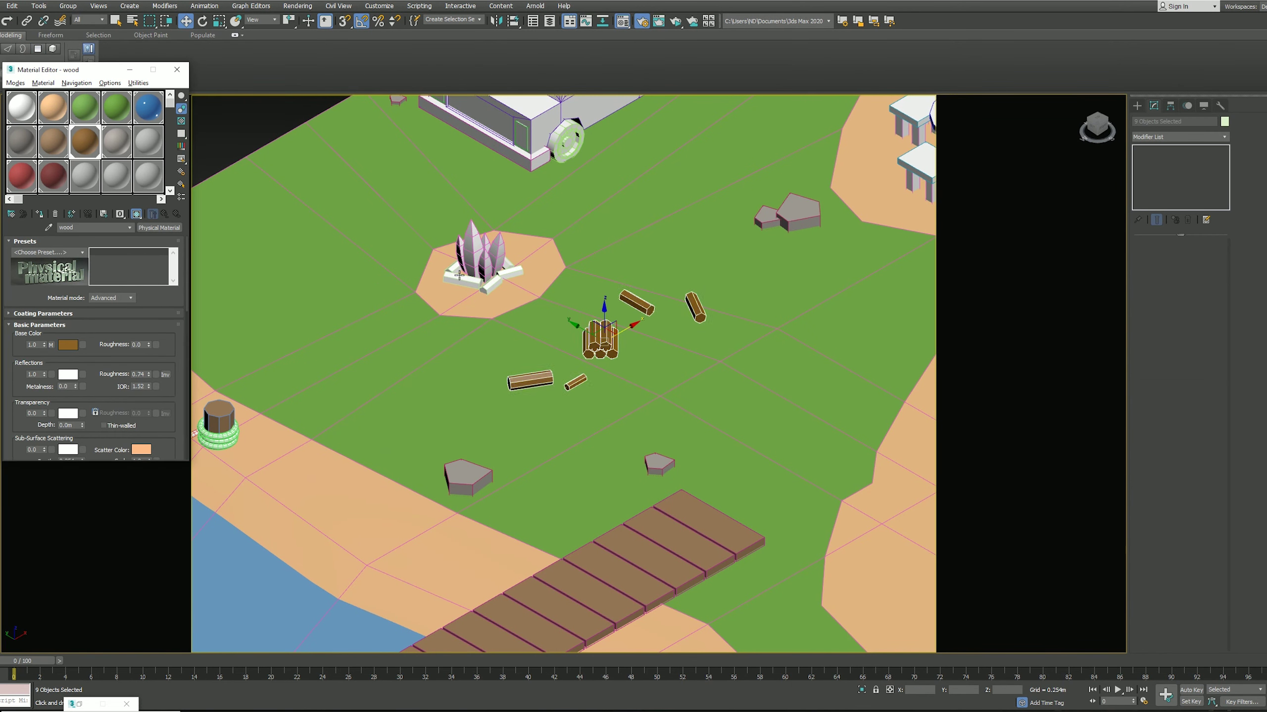
Step: Assign the fire material to the campfire flames and make it orange
{"action": "left_click", "coordinate": [503, 265]}
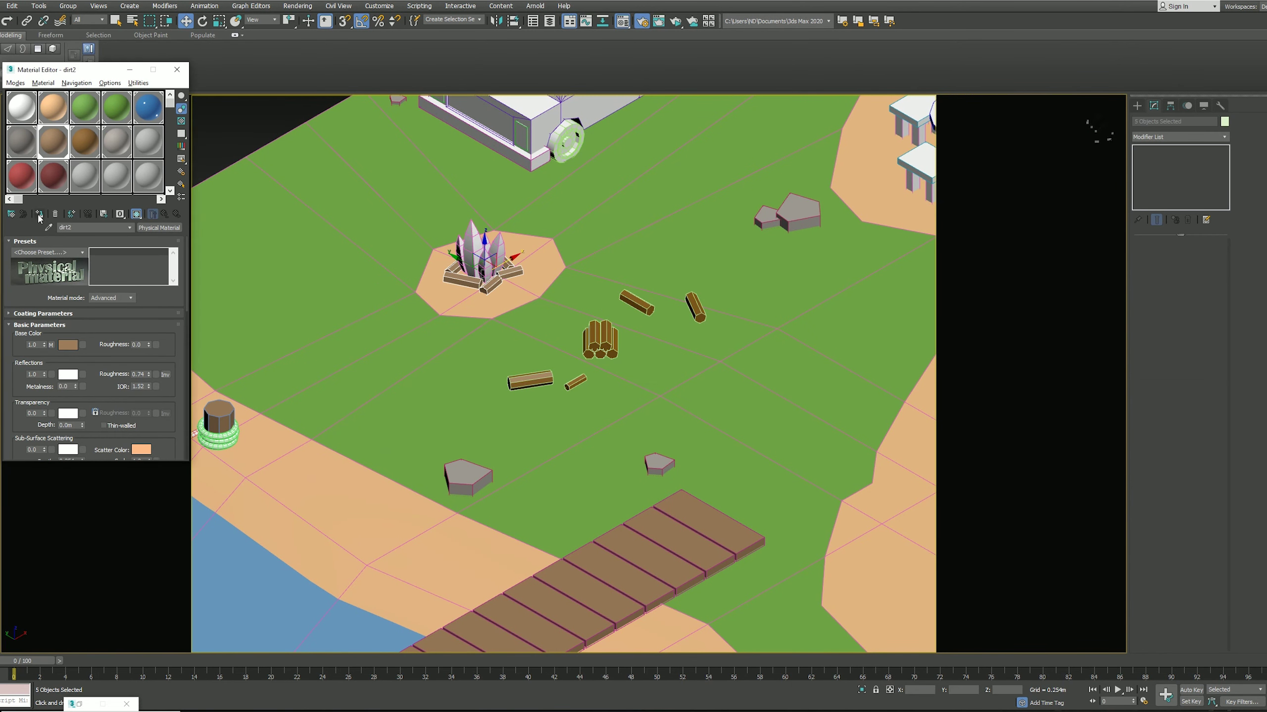
{"action": "left_click", "coordinate": [85, 175]}
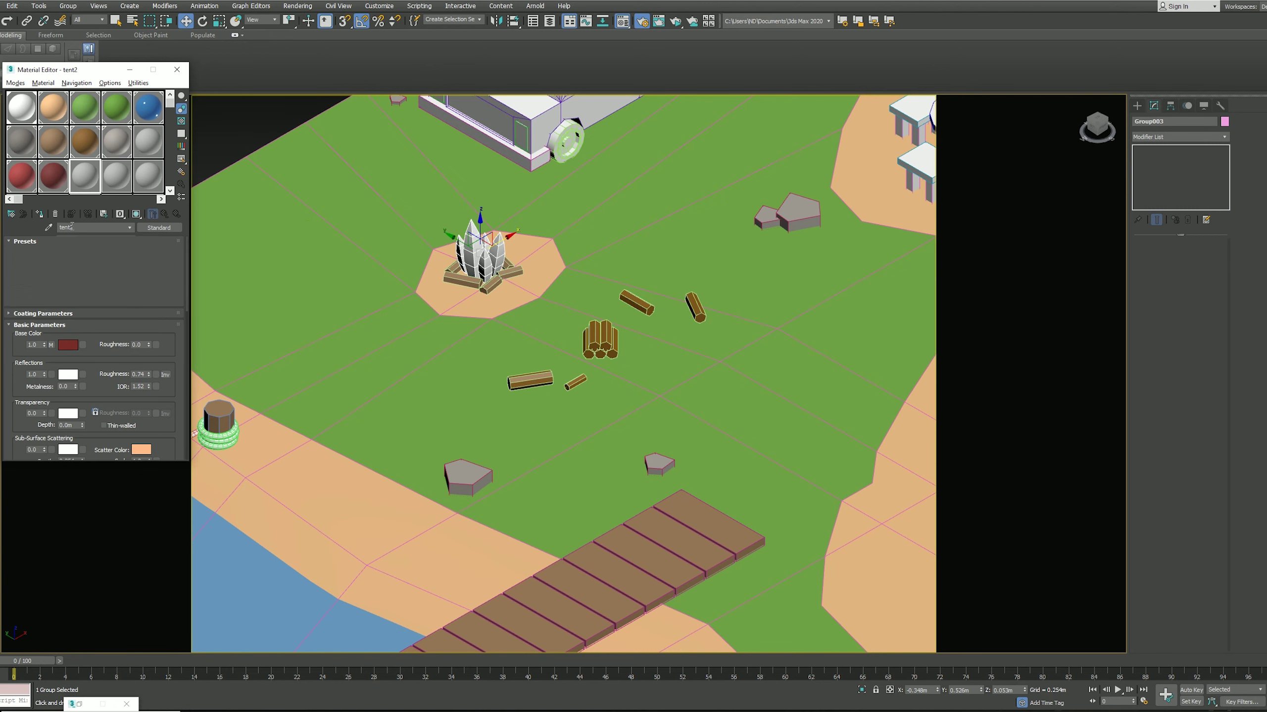
{"action": "left_click", "coordinate": [39, 214]}
{"action": "left_click", "coordinate": [79, 347]}
{"action": "left_click_drag", "start_coordinate": [319, 69], "coordinate": [313, 69]}
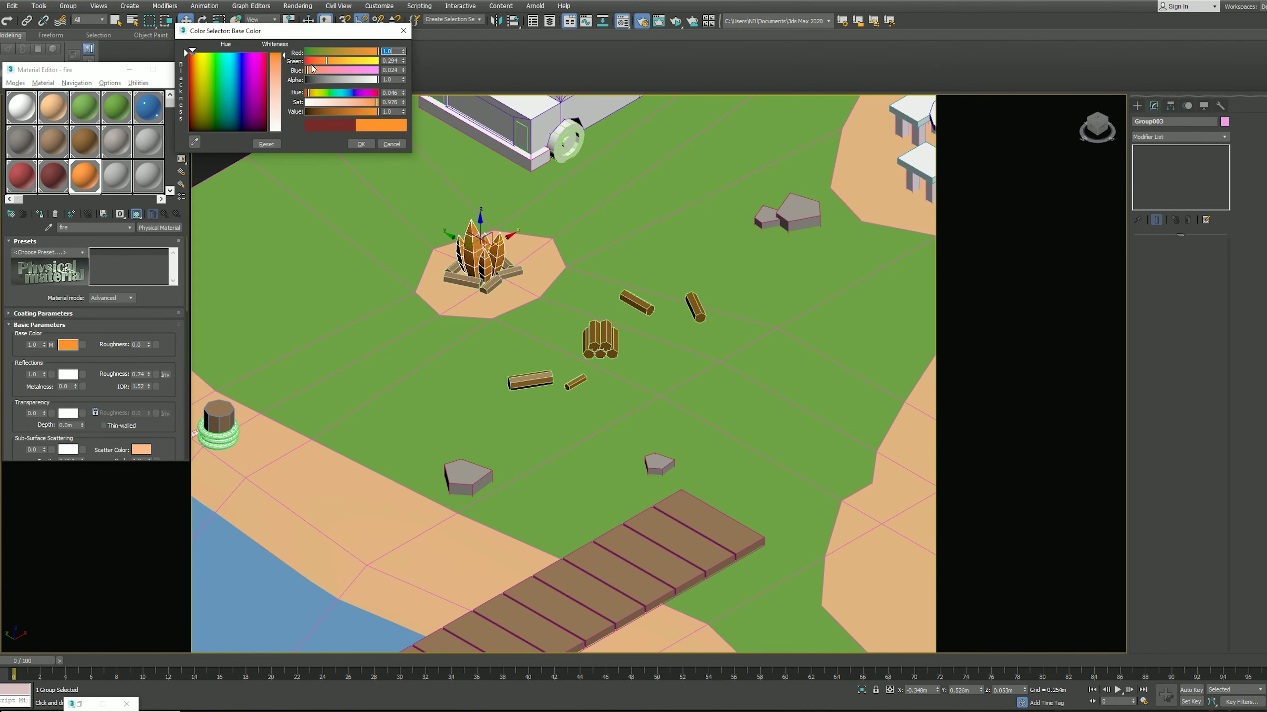
{"action": "left_click", "coordinate": [361, 143]}
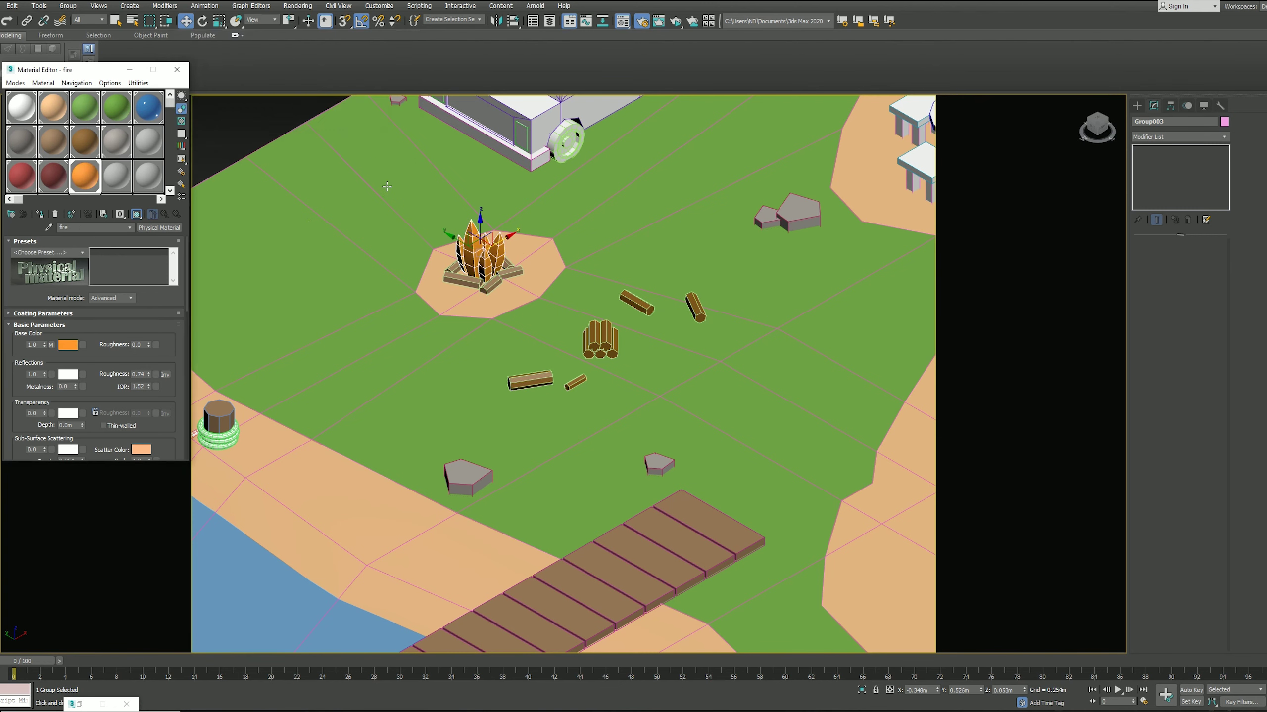
Step: Make the picnic table and stools wood-brown and give the napkins the light dirt3 material
{"action": "middle_click_drag", "start_coordinate": [923, 125], "coordinate": [676, 284]}
{"action": "left_click", "coordinate": [643, 298]}
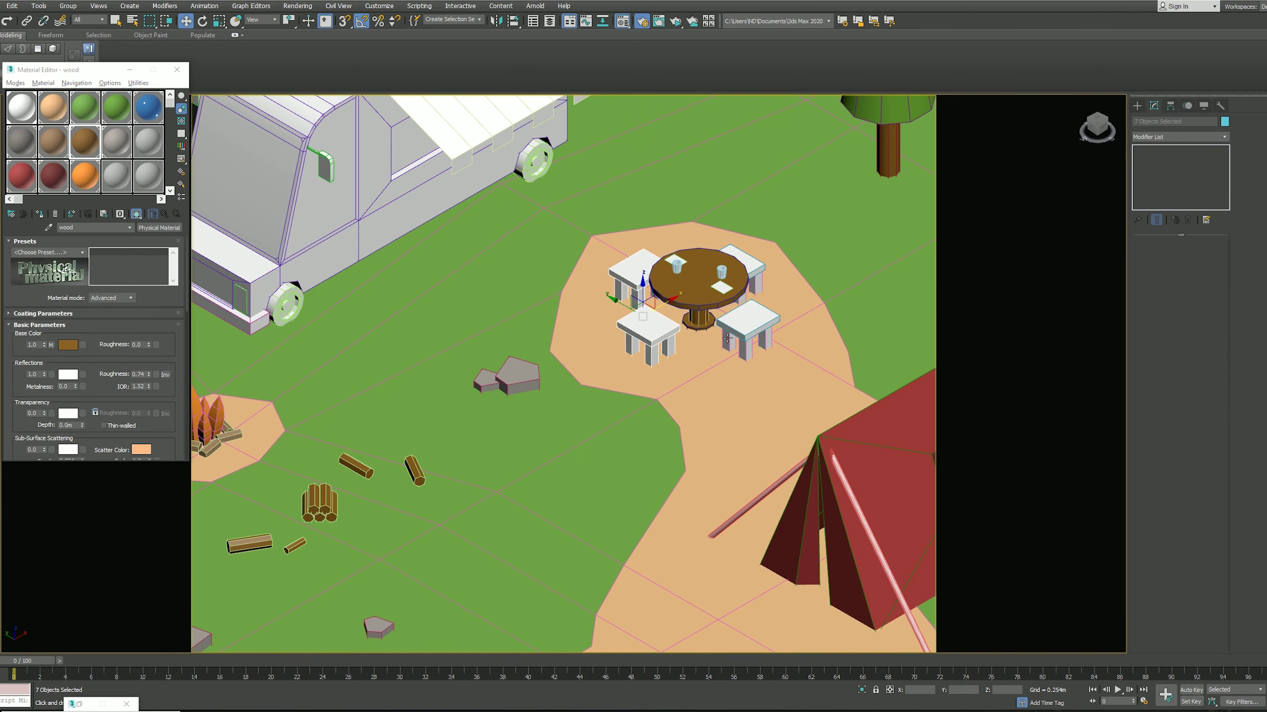
{"action": "left_click", "coordinate": [39, 214]}
{"action": "key", "text": "z"}
{"action": "left_click", "coordinate": [774, 338]}
{"action": "left_click", "coordinate": [643, 259], "text": "ctrl"}
{"action": "left_click", "coordinate": [53, 106]}
{"action": "left_click", "coordinate": [49, 214]}
Step: Copy the fire material as 'car', colour it blue and assign it to the food truck
{"action": "key", "text": "ctrl+shift+z"}
{"action": "left_click", "coordinate": [537, 297]}
{"action": "key", "text": "z"}
{"action": "scroll", "coordinate": [285, 157], "scroll_direction": "down", "scroll_amount": 1}
{"action": "left_click_drag", "start_coordinate": [83, 187], "coordinate": [116, 175]}
{"action": "key", "text": "Return"}
{"action": "type", "text": "car"}
{"action": "key", "text": "Return"}
{"action": "left_click", "coordinate": [71, 214]}
{"action": "left_click", "coordinate": [67, 345]}
{"action": "left_click_drag", "start_coordinate": [235, 80], "coordinate": [240, 60]}
{"action": "left_click", "coordinate": [389, 150]}
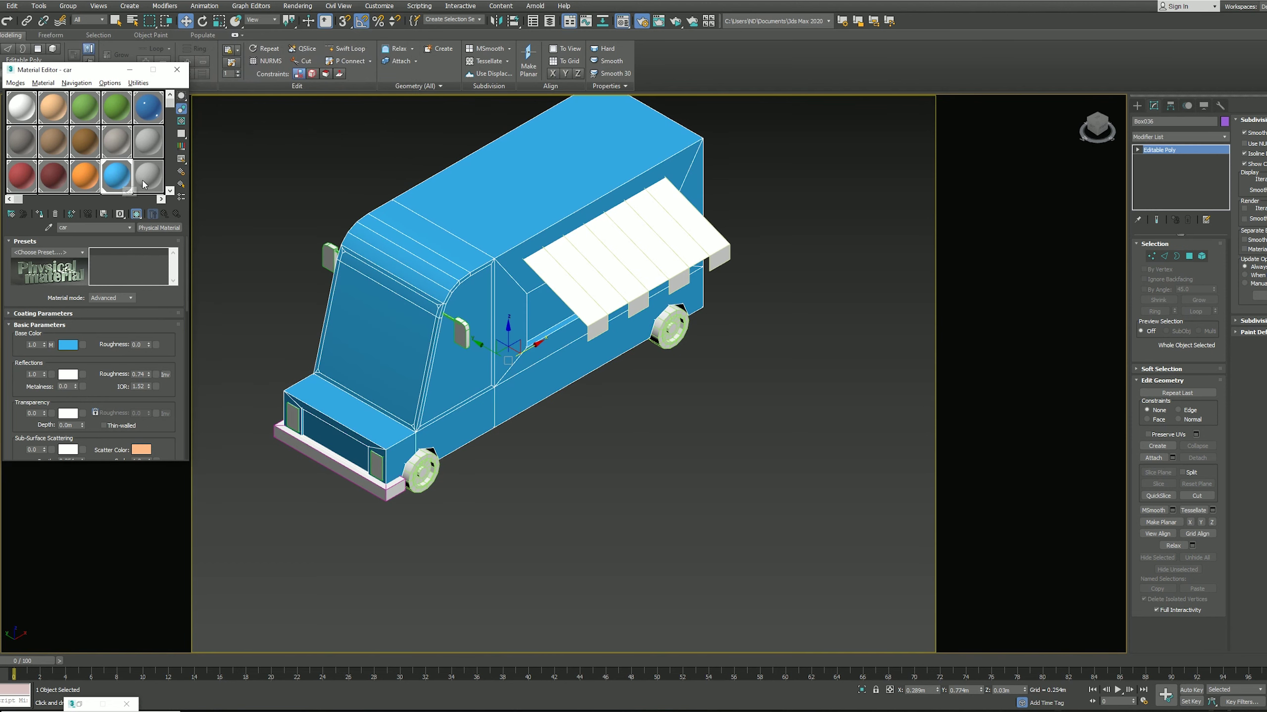
Step: Name a material 'window', apply it to the truck's window faces and make it dark blue
{"action": "type", "text": "window"}
{"action": "key", "text": "Return"}
{"action": "key", "text": "4"}
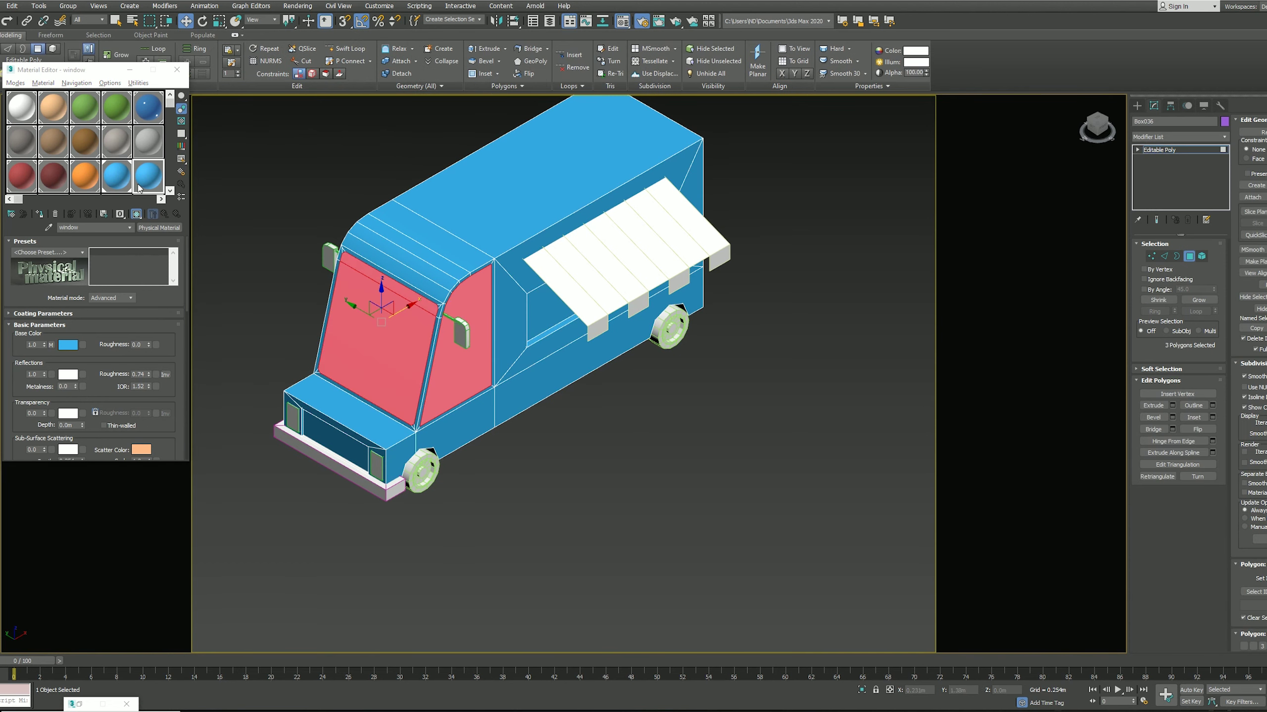
{"action": "left_click", "coordinate": [68, 345]}
{"action": "left_click_drag", "start_coordinate": [245, 121], "coordinate": [295, 187]}
{"action": "left_click", "coordinate": [297, 186]}
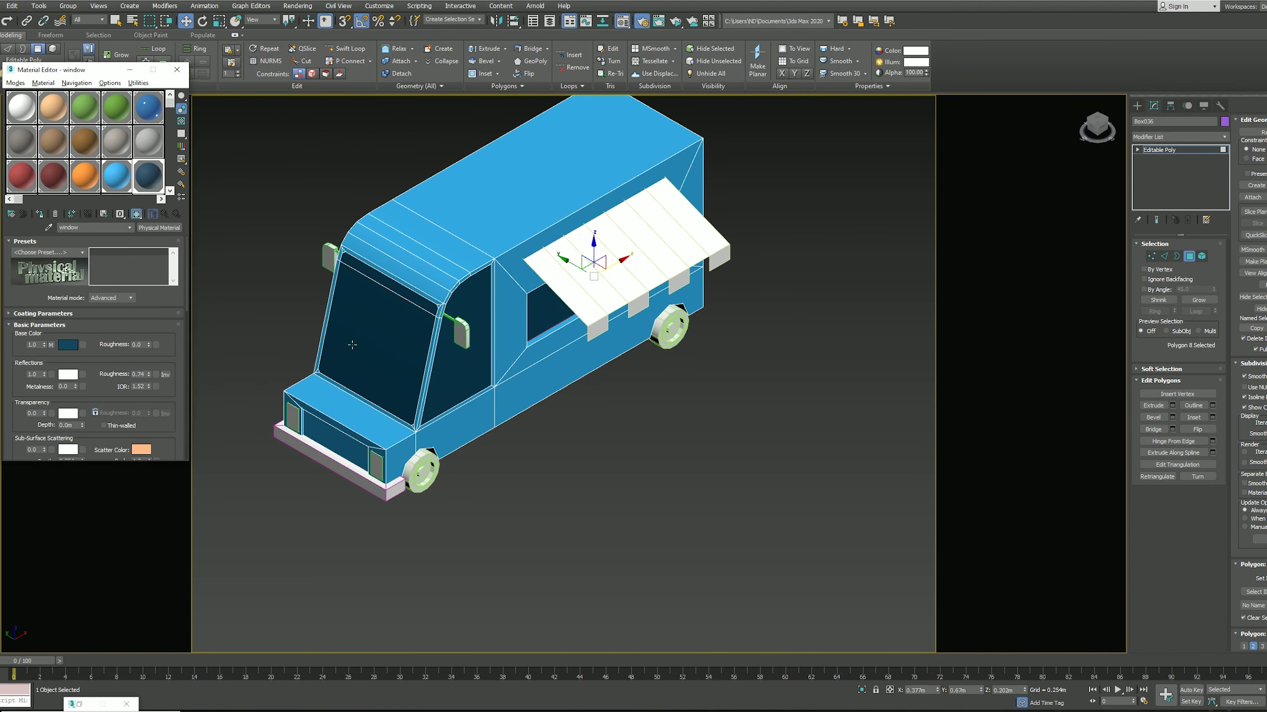
Step: Make the truck's front grille dark red and its front lights orange
{"action": "left_click", "coordinate": [1192, 257]}
{"action": "key", "text": "4"}
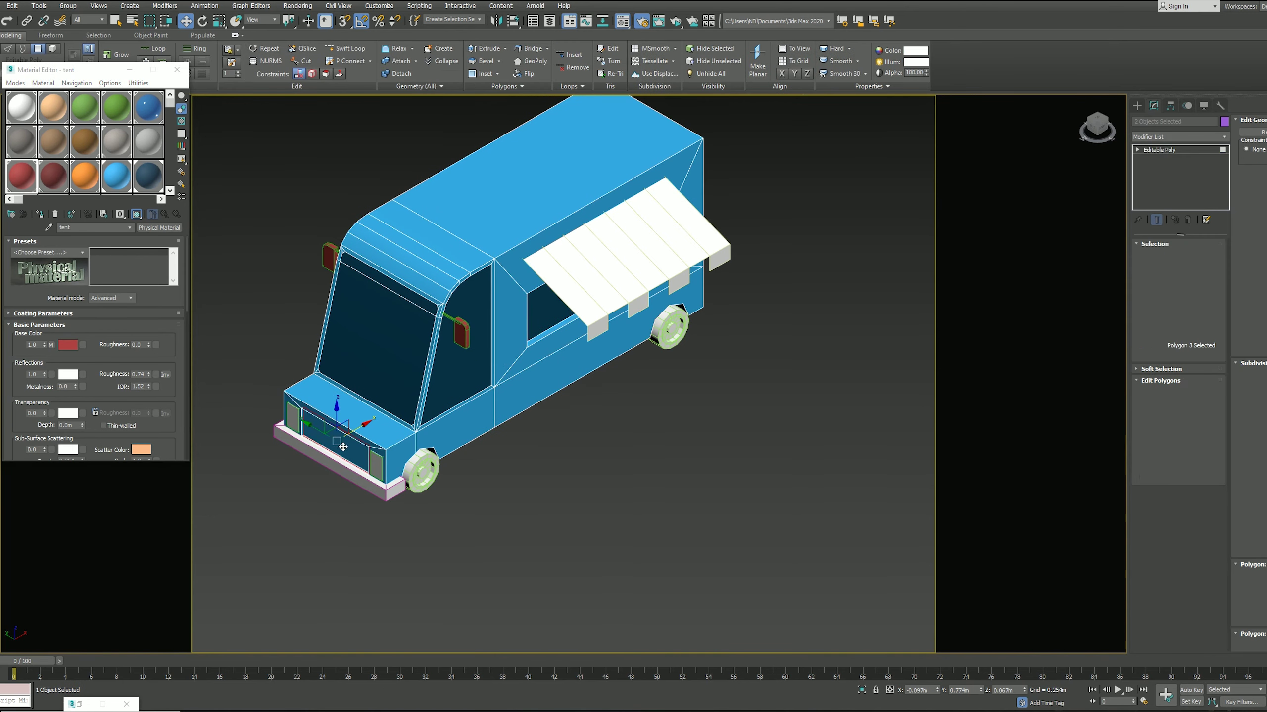
{"action": "left_click", "coordinate": [349, 443]}
{"action": "key", "text": "4"}
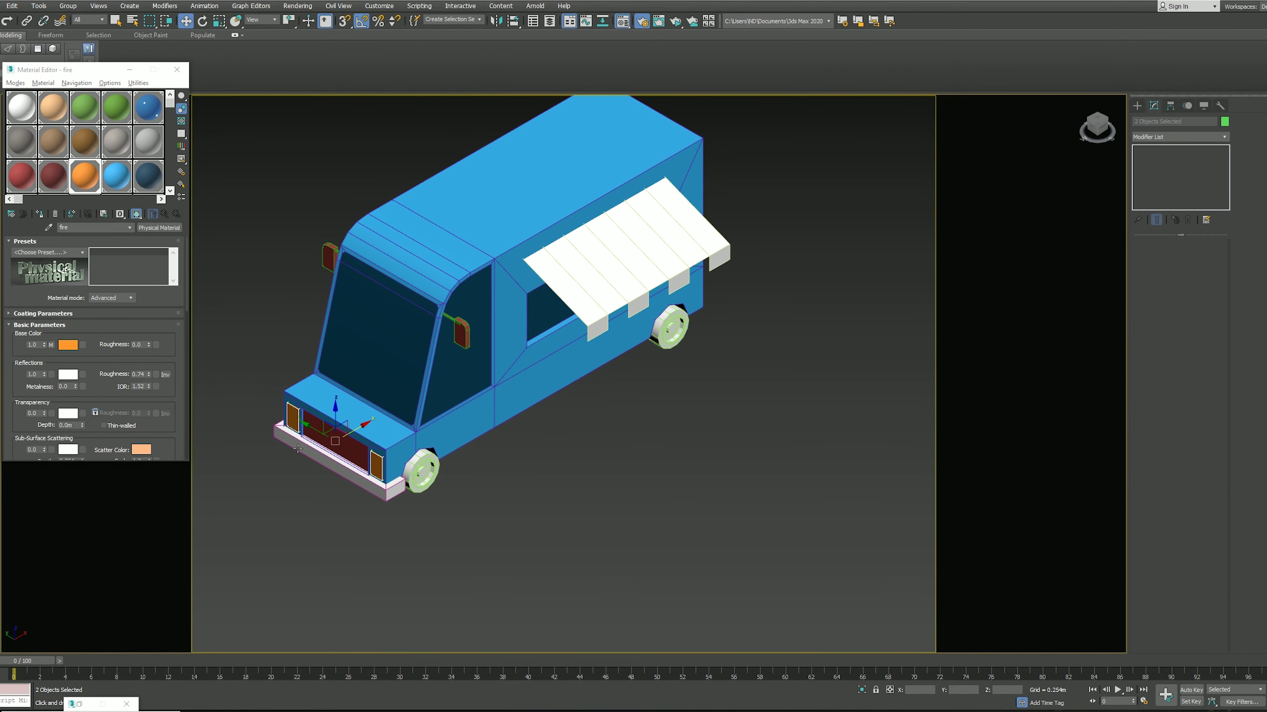
{"action": "left_click", "coordinate": [629, 240]}
Step: Give the awning the blue car material with alternate stripes in red
{"action": "left_click", "coordinate": [40, 214]}
{"action": "left_click_drag", "start_coordinate": [116, 175], "coordinate": [600, 318]}
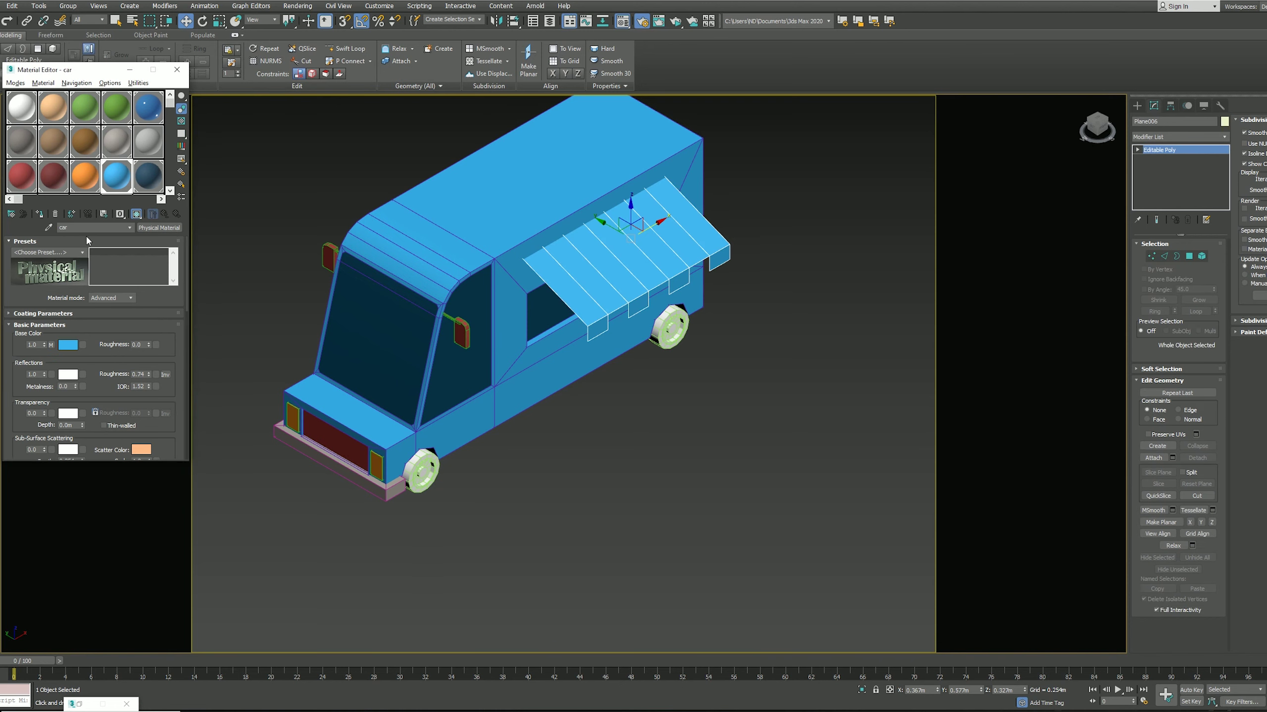
{"action": "key", "text": "4"}
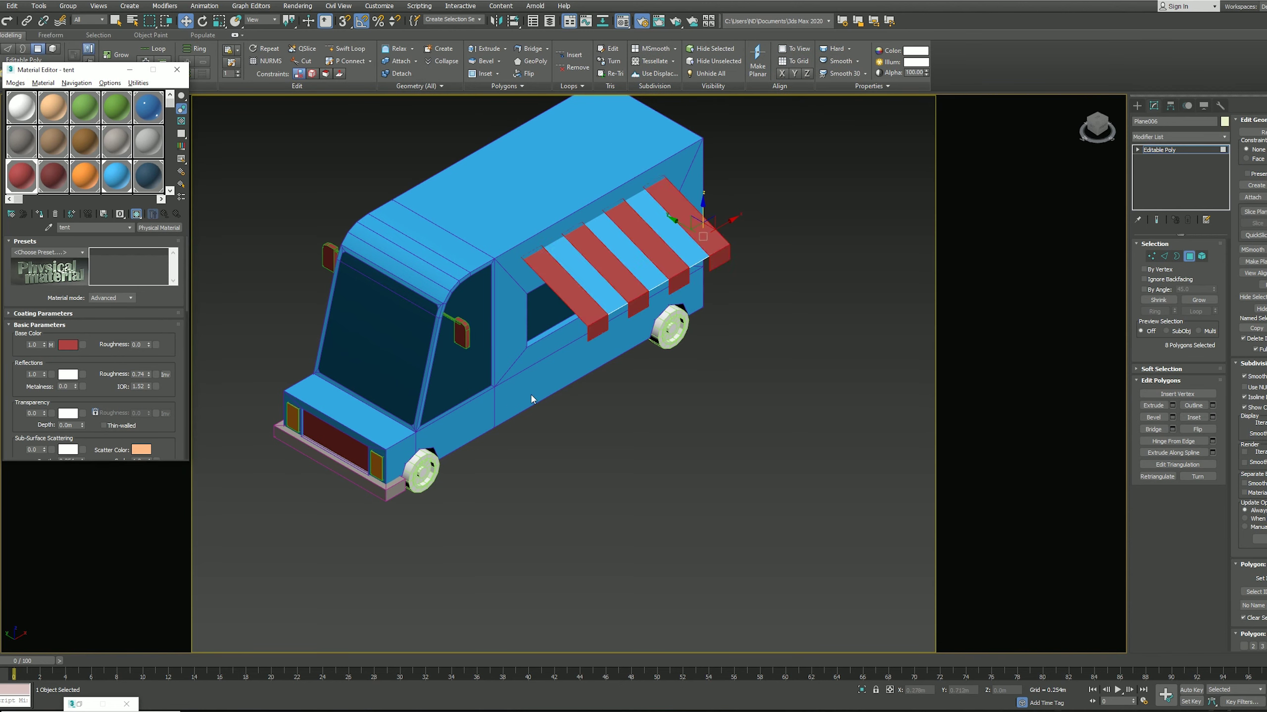
{"action": "left_click", "coordinate": [1196, 301]}
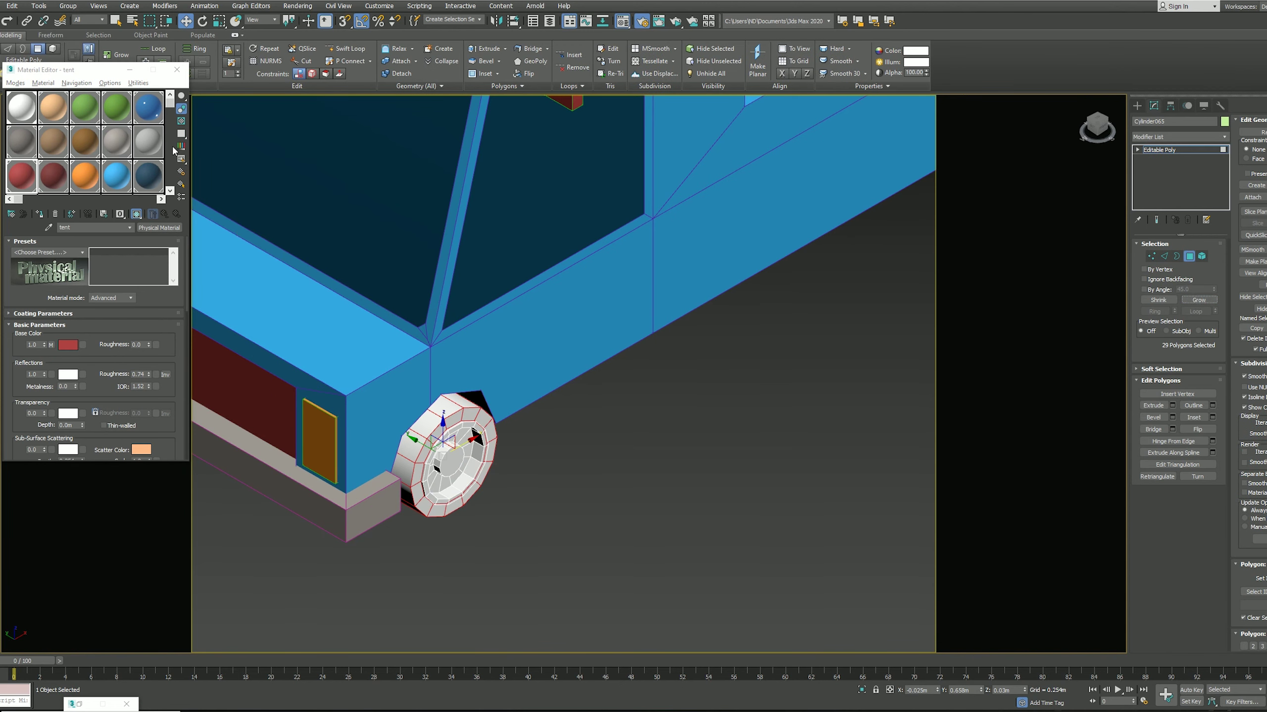
Step: Apply a dark grey tyre material to the wheel faces
{"action": "left_click", "coordinate": [152, 138]}
{"action": "left_click", "coordinate": [39, 214]}
{"action": "left_click", "coordinate": [68, 345]}
{"action": "left_click", "coordinate": [247, 132]}
{"action": "left_click", "coordinate": [394, 150]}
{"action": "left_click", "coordinate": [621, 458]}
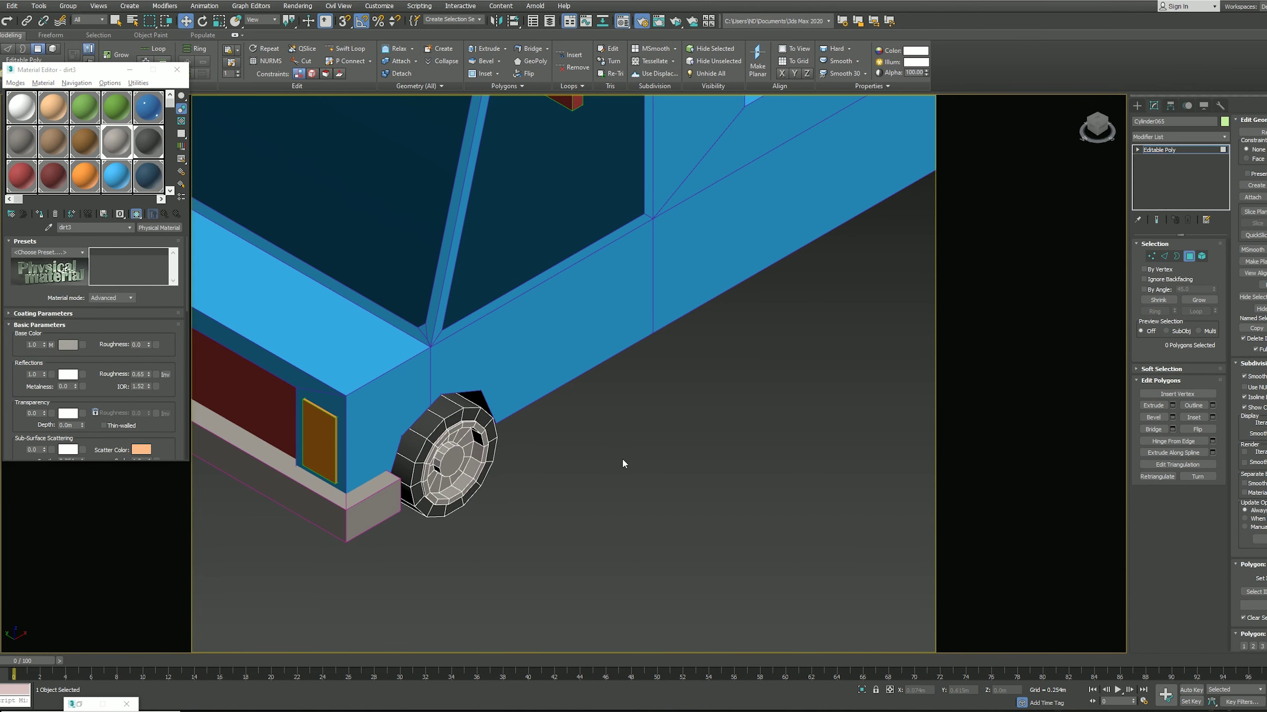
{"action": "scroll", "coordinate": [621, 458], "scroll_direction": "down", "scroll_amount": 10}
{"action": "right_click", "coordinate": [658, 244]}
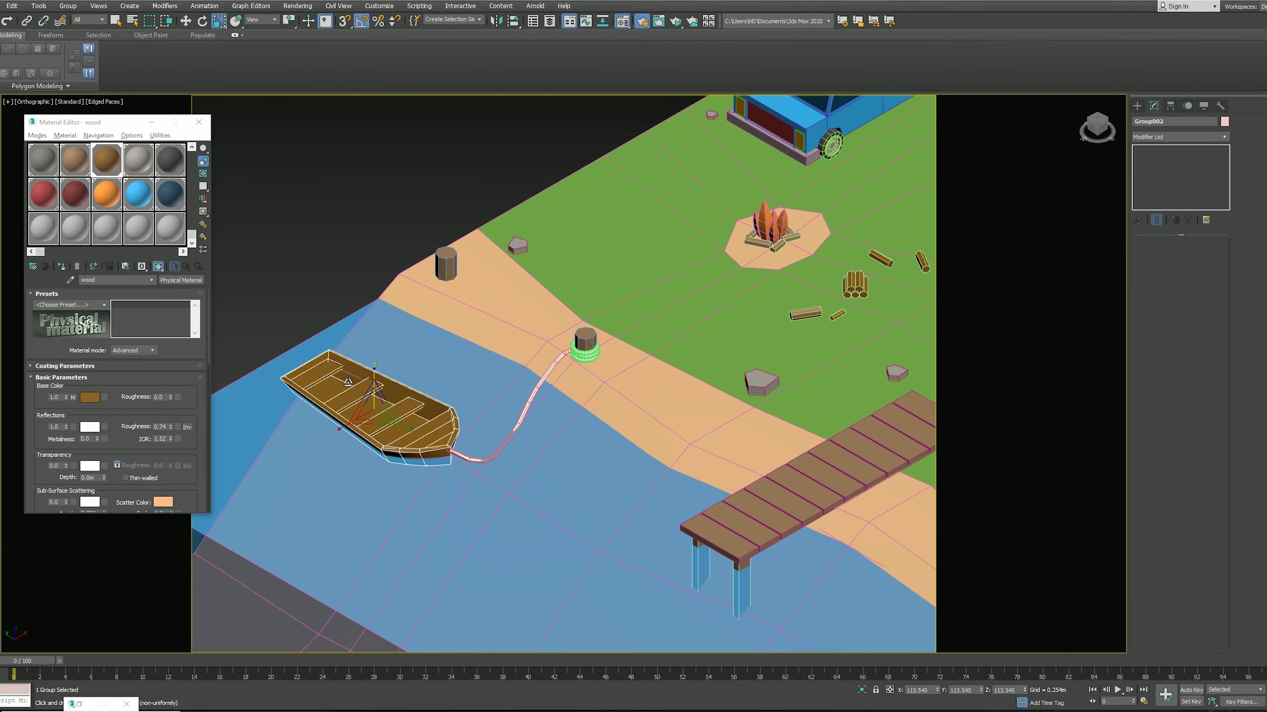
Step: Deselect the boat group and select the mooring rope and the post's ring
{"action": "key", "text": "w"}
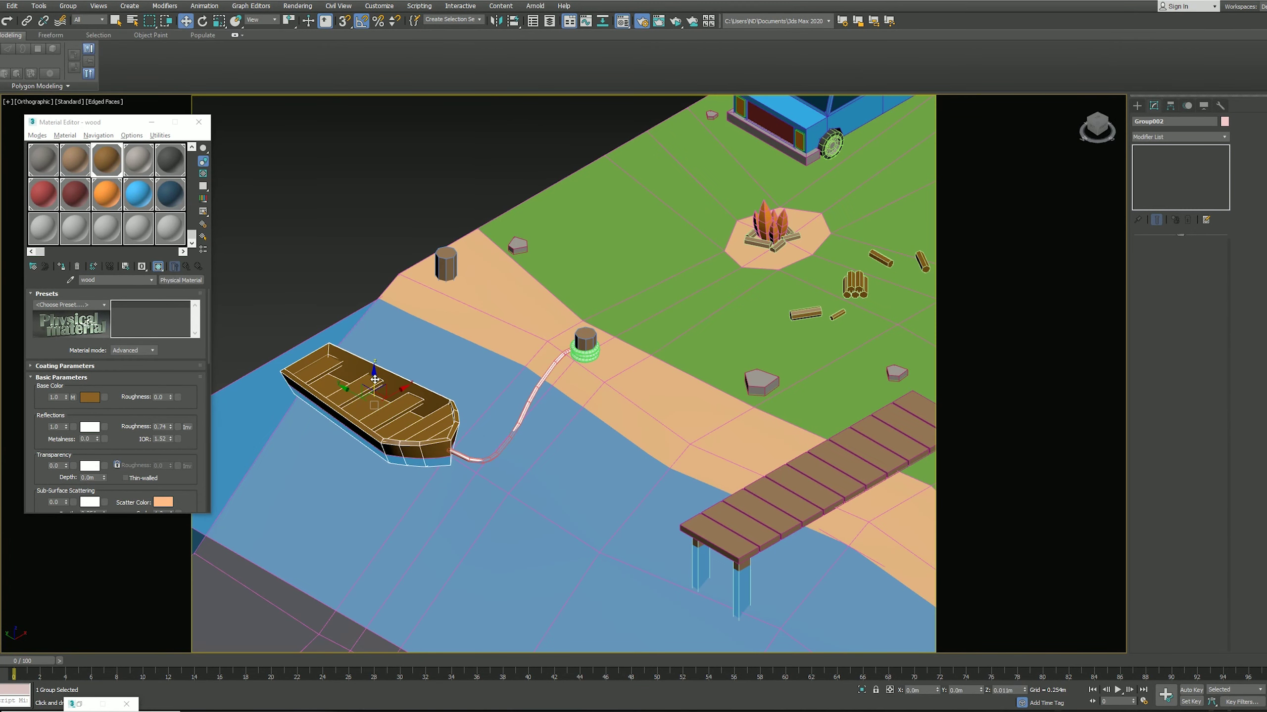
{"action": "left_click", "coordinate": [419, 339]}
{"action": "left_click", "coordinate": [539, 387]}
{"action": "left_click", "coordinate": [587, 352]}
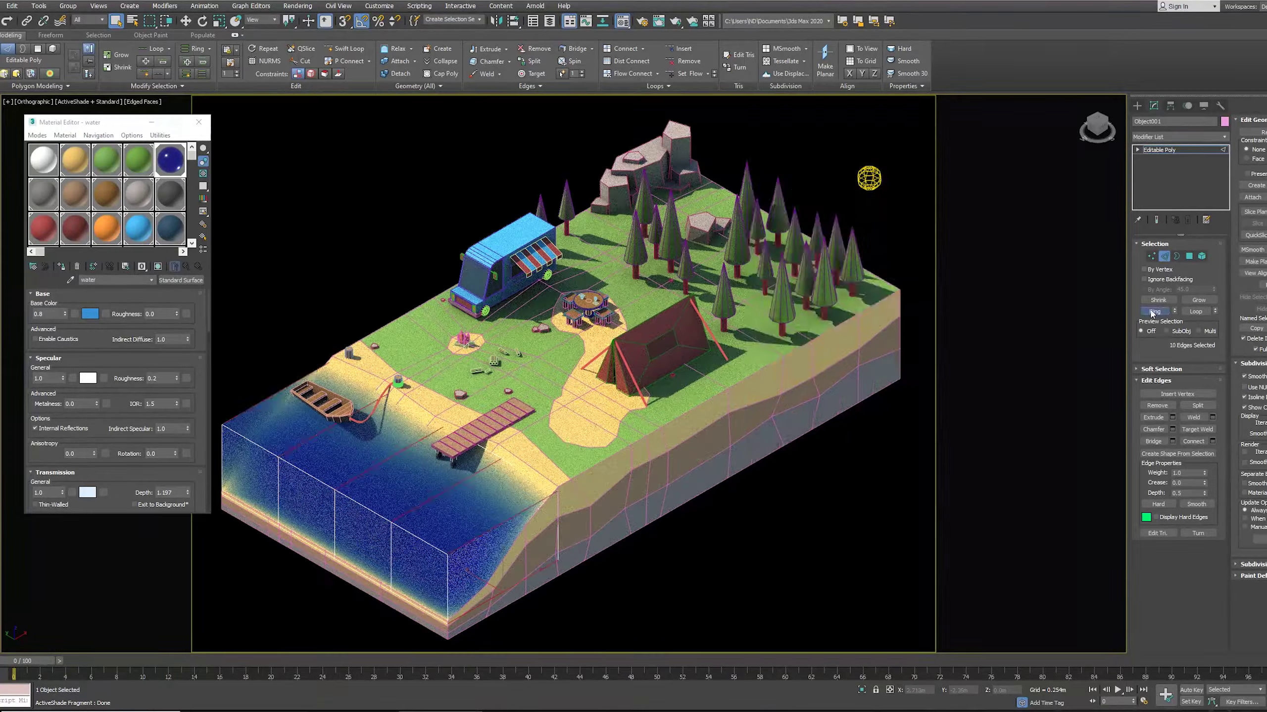
Step: Commit the water's new edges and stack Tessellate, Edit Poly and Noise modifiers on it
{"action": "left_click", "coordinate": [1163, 149]}
{"action": "left_click", "coordinate": [1162, 524]}
{"action": "left_click", "coordinate": [1181, 309]}
{"action": "left_click", "coordinate": [1174, 136]}
{"action": "left_click", "coordinate": [1197, 341]}
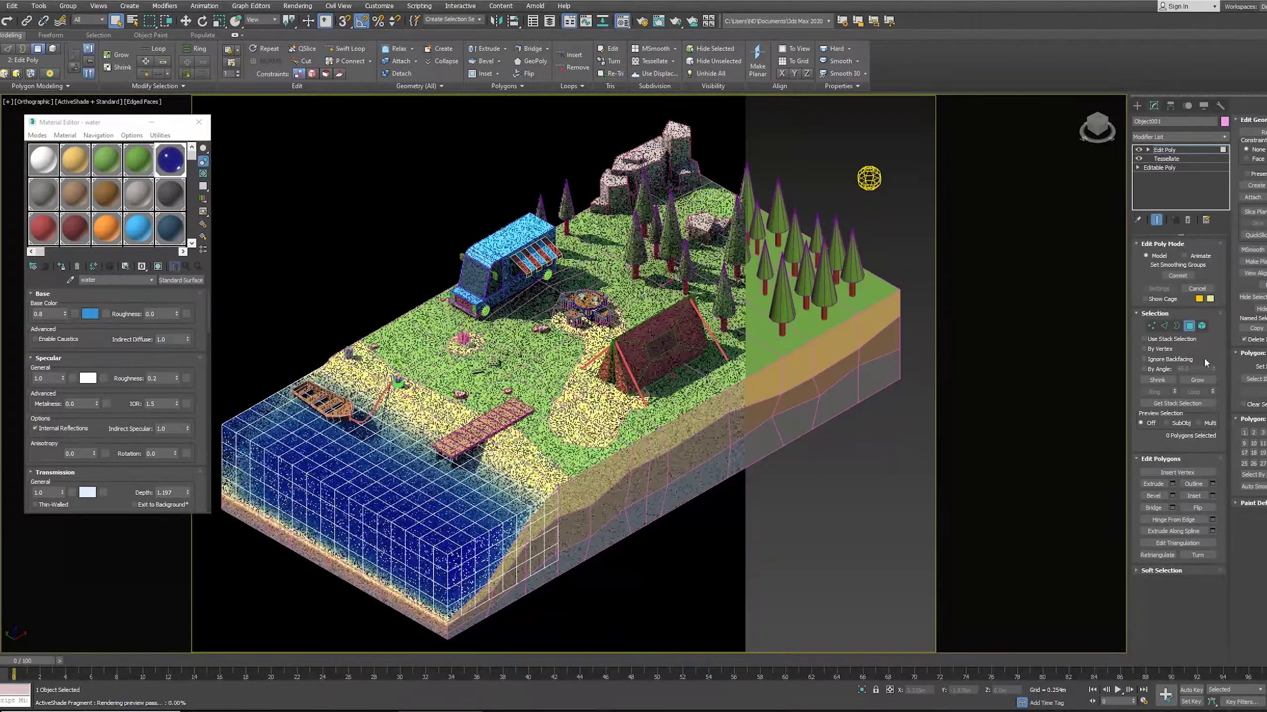
{"action": "left_click", "coordinate": [1166, 139]}
{"action": "left_click", "coordinate": [1150, 190]}
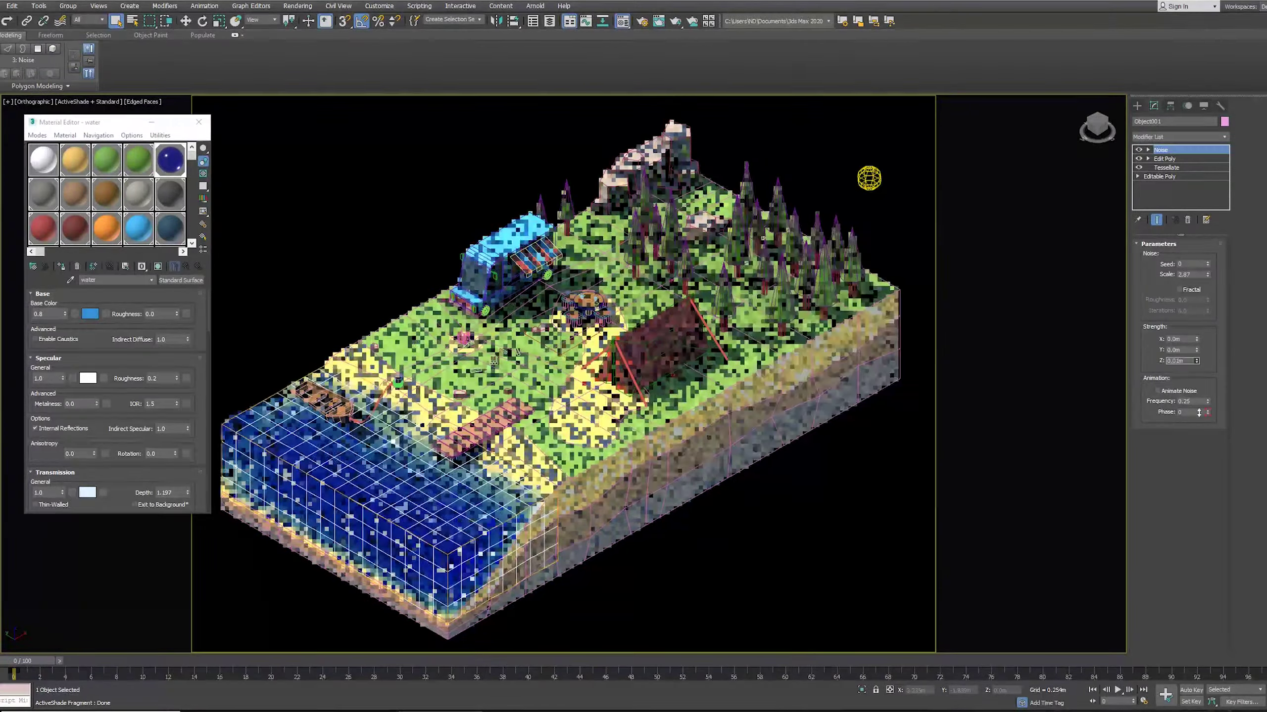
Step: Select the Arnold Skydome light and bring up the water material's settings
{"action": "left_click", "coordinate": [869, 178]}
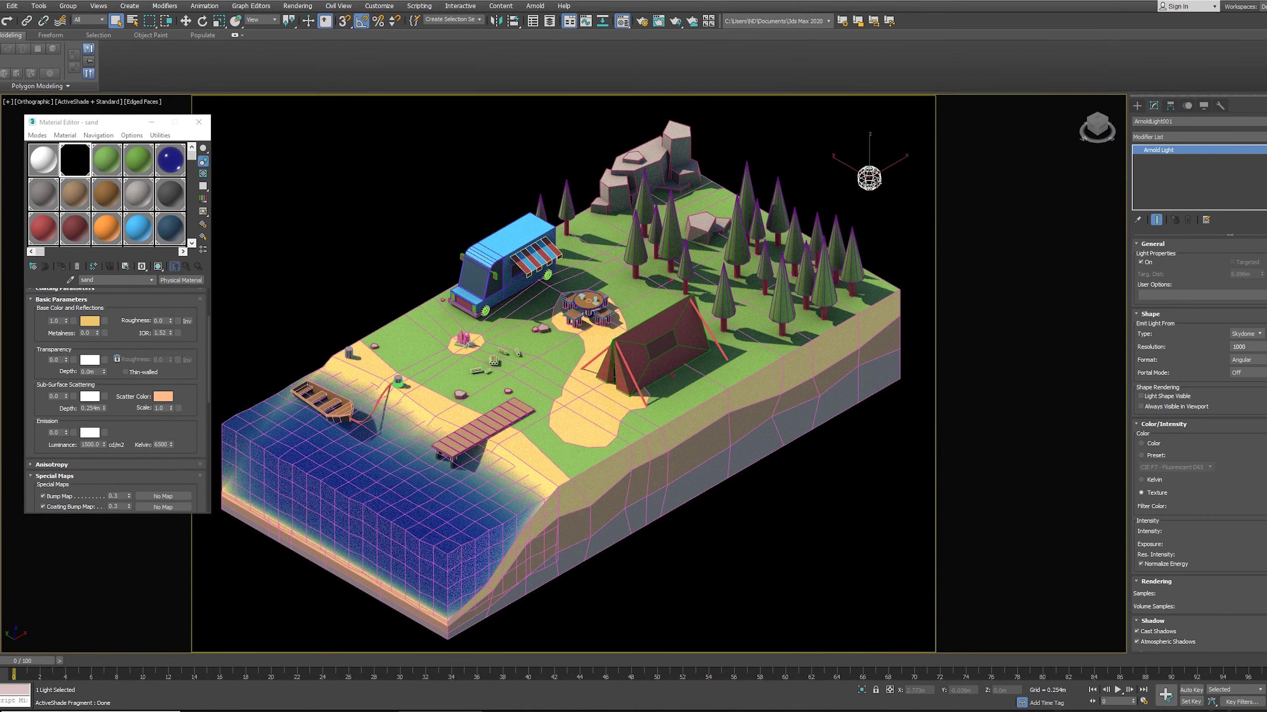
{"action": "scroll", "coordinate": [1197, 449], "scroll_direction": "down", "scroll_amount": 1}
{"action": "scroll", "coordinate": [1197, 449], "scroll_direction": "down", "scroll_amount": 3}
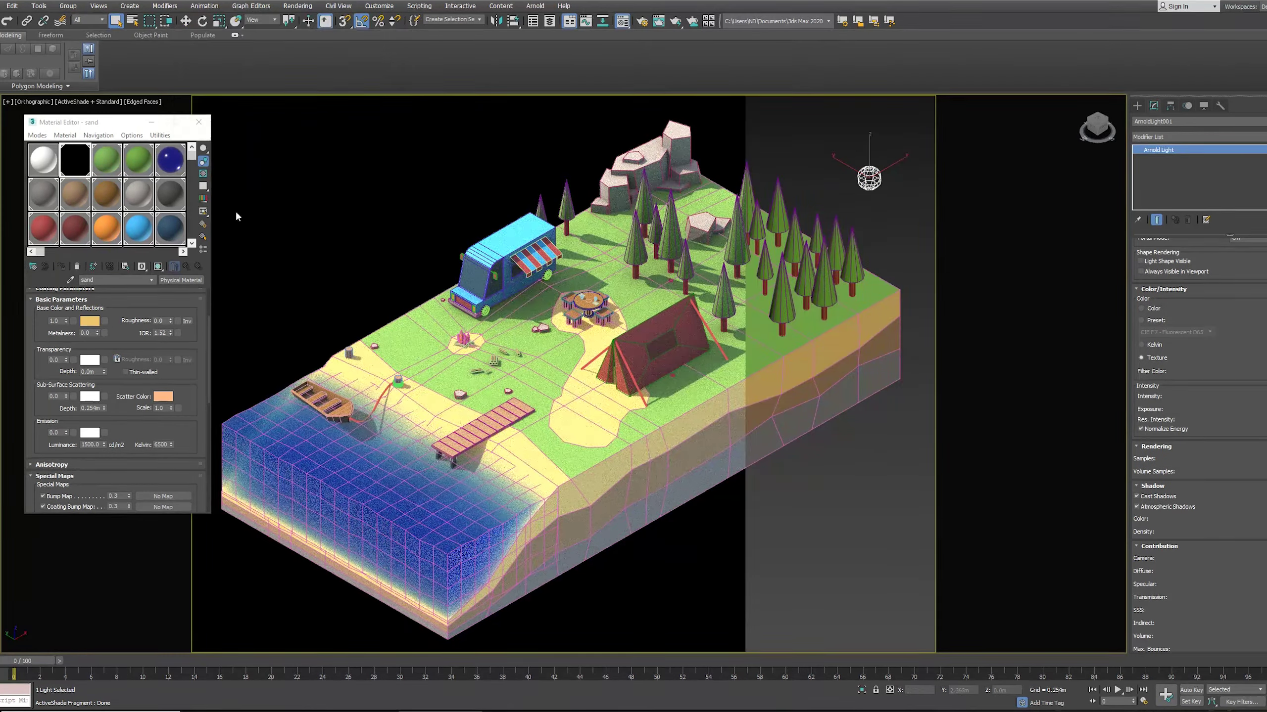
{"action": "left_click", "coordinate": [404, 198]}
{"action": "left_click", "coordinate": [170, 160]}
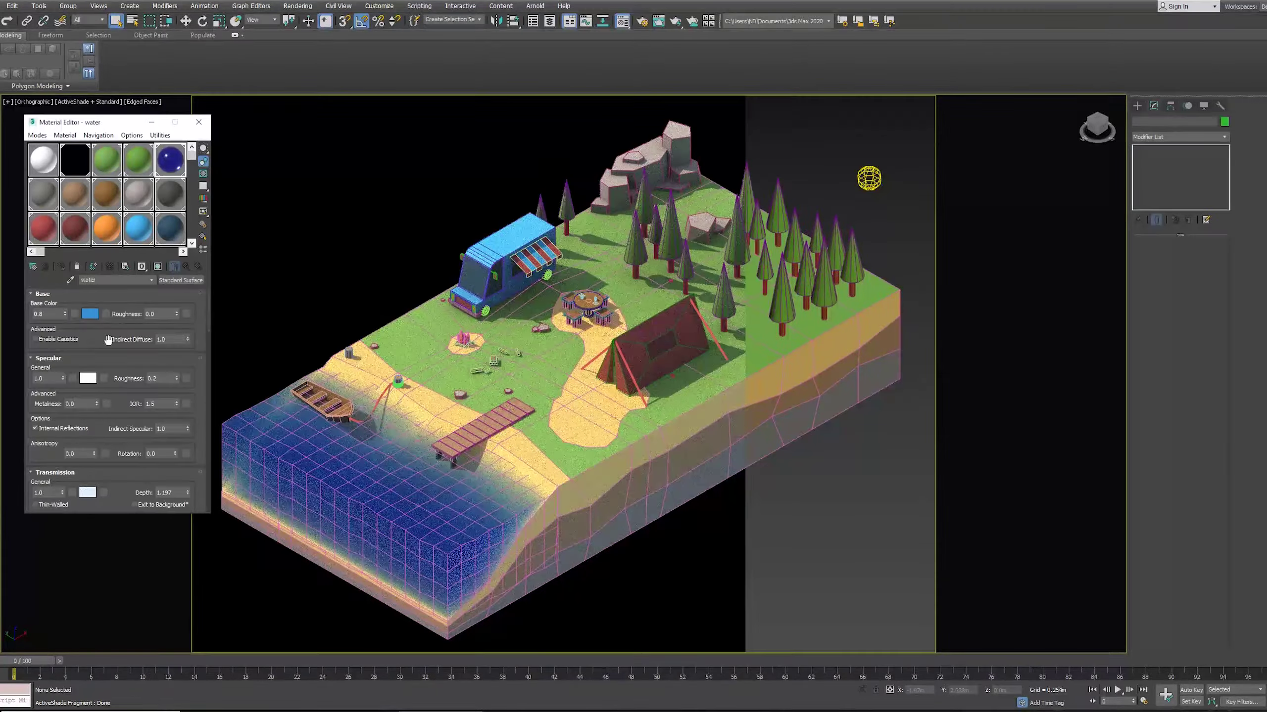
Step: Give the water a blue base and transmission colour with transmission depth 22.751
{"action": "left_click", "coordinate": [89, 313]}
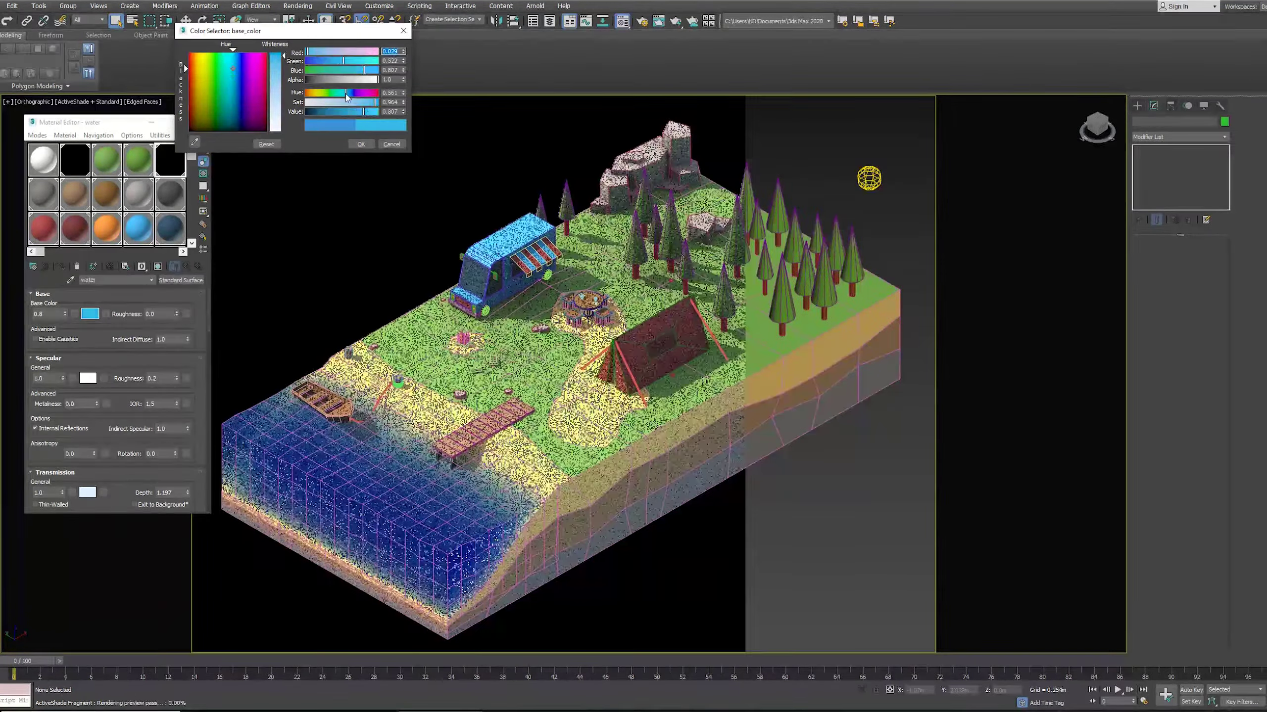
{"action": "left_click", "coordinate": [361, 143]}
{"action": "left_click_drag", "start_coordinate": [188, 492], "coordinate": [217, 433]}
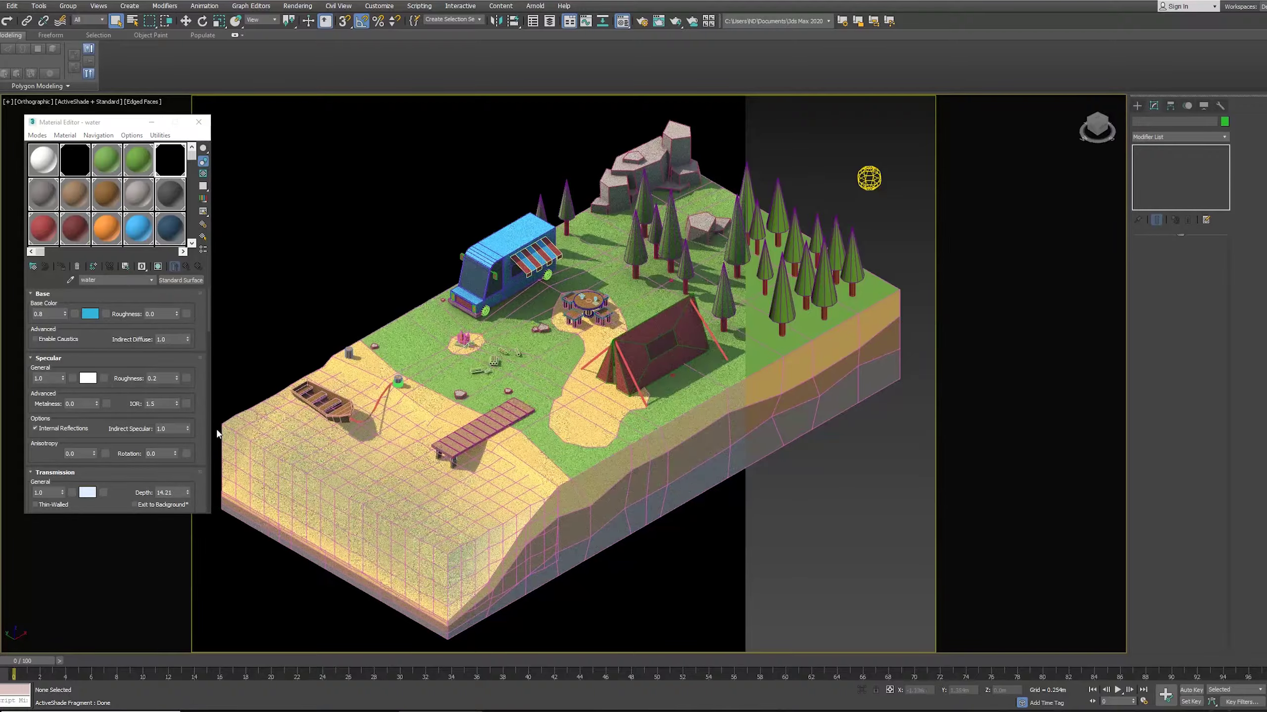
{"action": "left_click", "coordinate": [87, 492]}
{"action": "left_click_drag", "start_coordinate": [377, 111], "coordinate": [359, 111]}
{"action": "left_click_drag", "start_coordinate": [333, 61], "coordinate": [339, 61]}
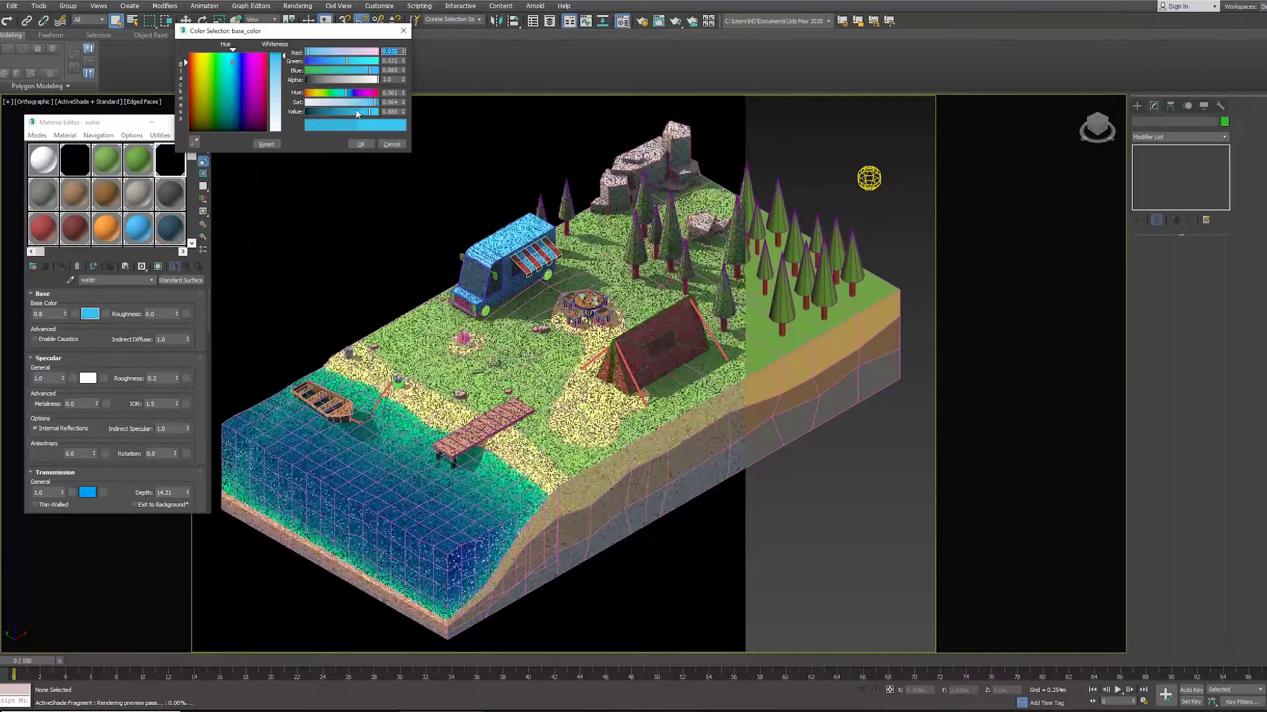
{"action": "left_click", "coordinate": [360, 144]}
{"action": "left_click_drag", "start_coordinate": [187, 492], "coordinate": [193, 469]}
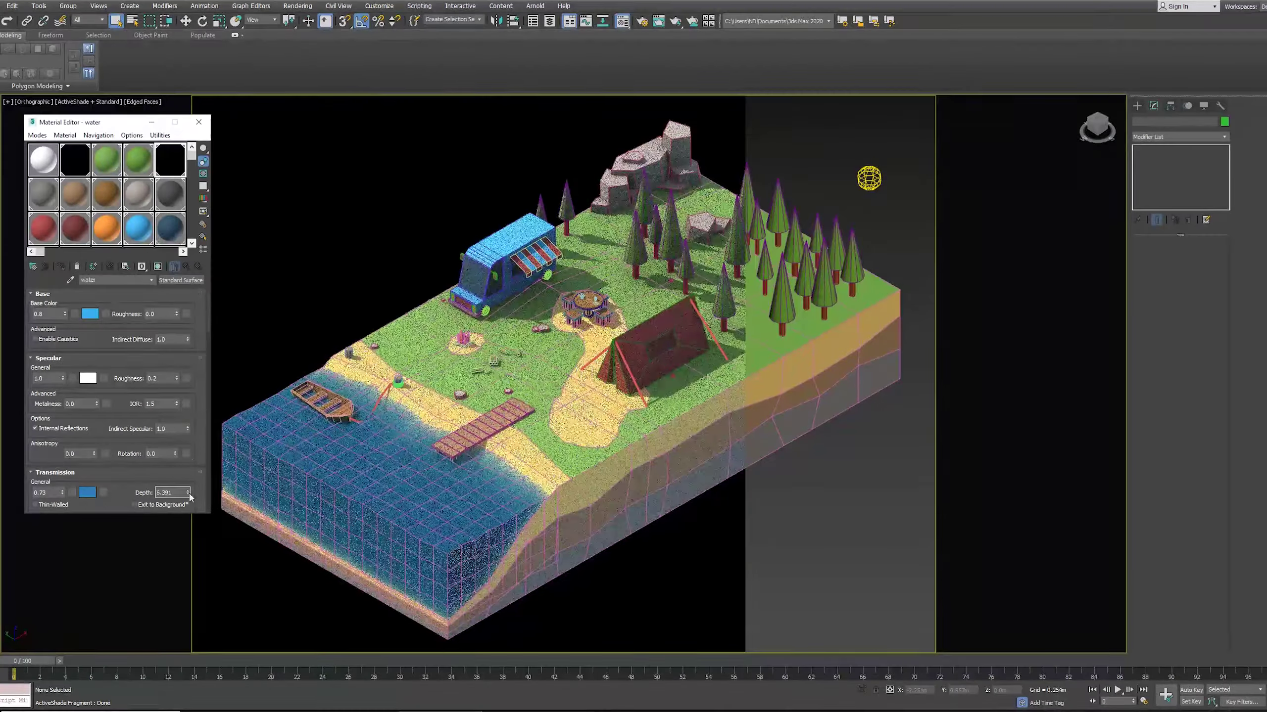
{"action": "left_click_drag", "start_coordinate": [187, 492], "coordinate": [234, 329]}
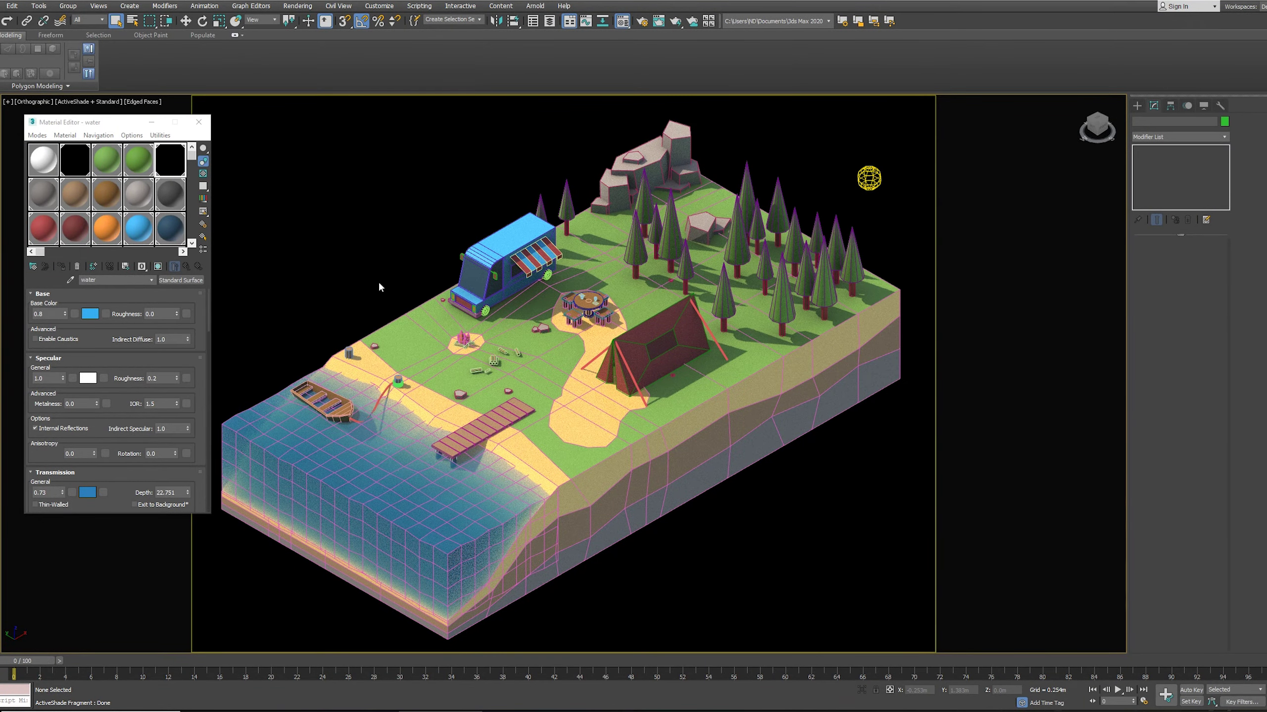
Step: Move a tree up beside the rocks and hide the viewport wireframe edges
{"action": "key", "text": "w"}
{"action": "left_click_drag", "start_coordinate": [643, 233], "coordinate": [618, 141]}
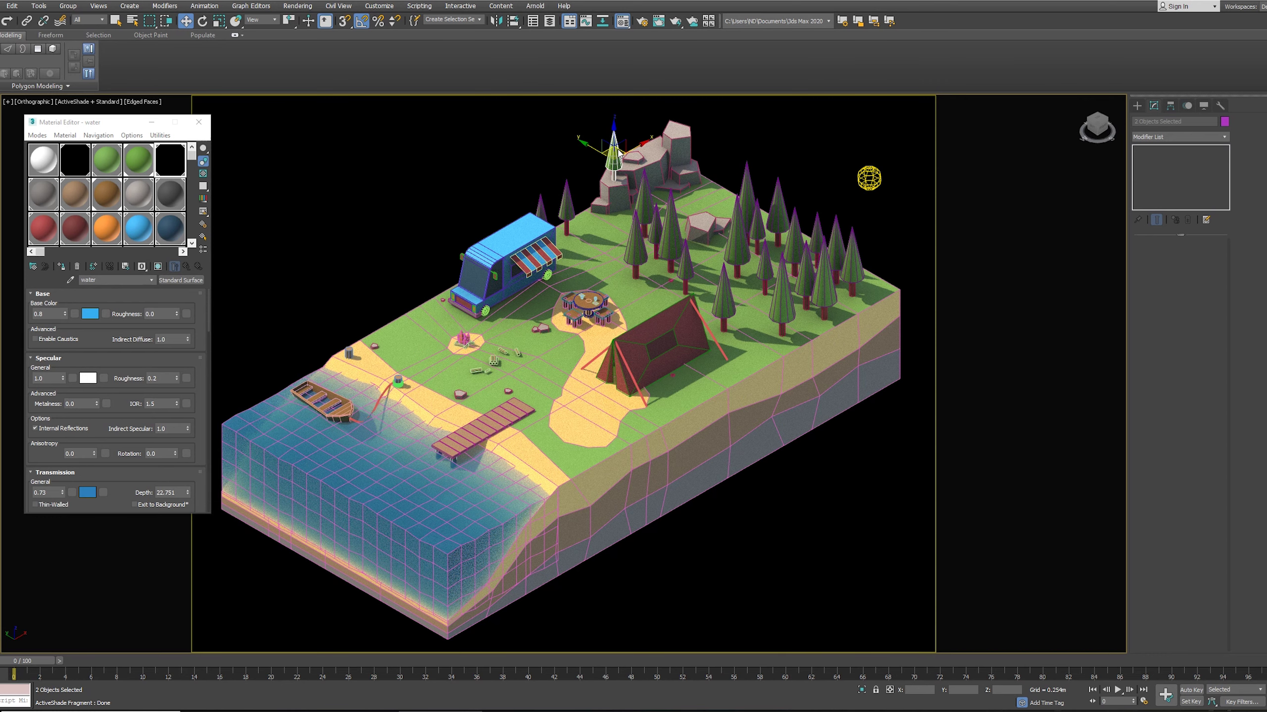
{"action": "left_click", "coordinate": [271, 180]}
{"action": "key", "text": "F4"}
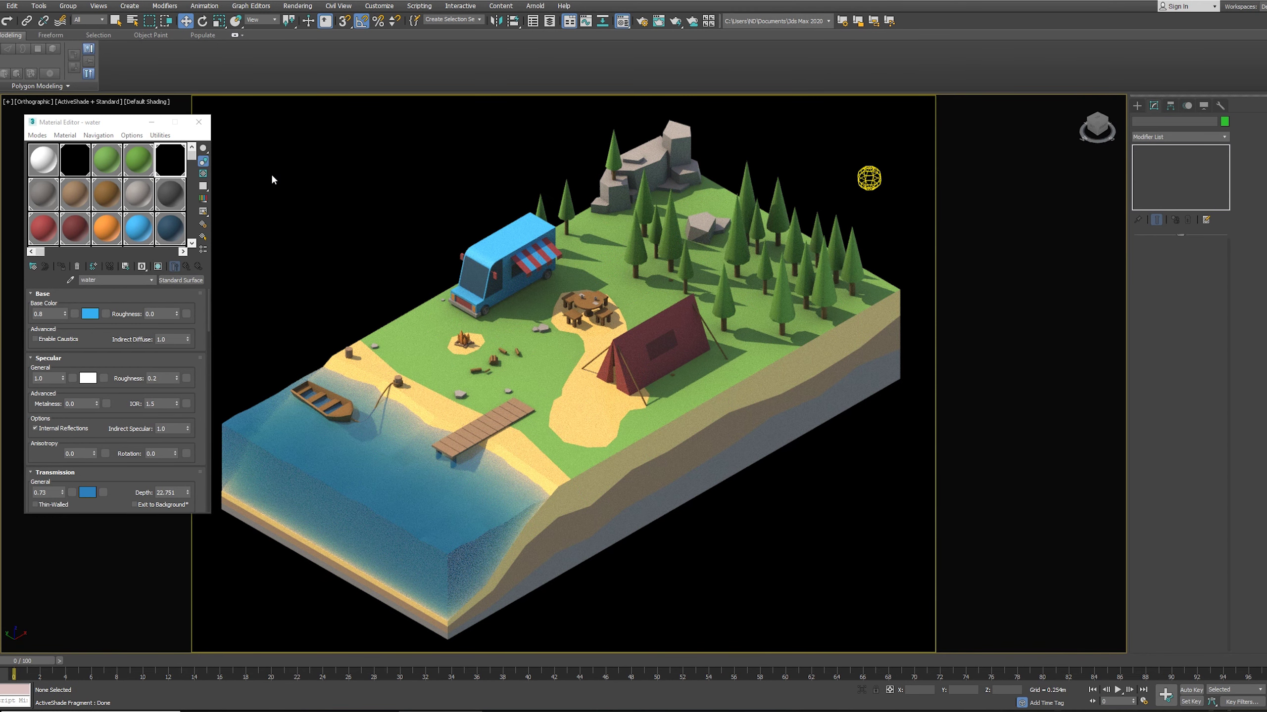
{"action": "left_click", "coordinate": [869, 179]}
Step: Re-aim the Arnold quad light and move it and its target down to the left
{"action": "left_click_drag", "start_coordinate": [869, 179], "coordinate": [866, 508]}
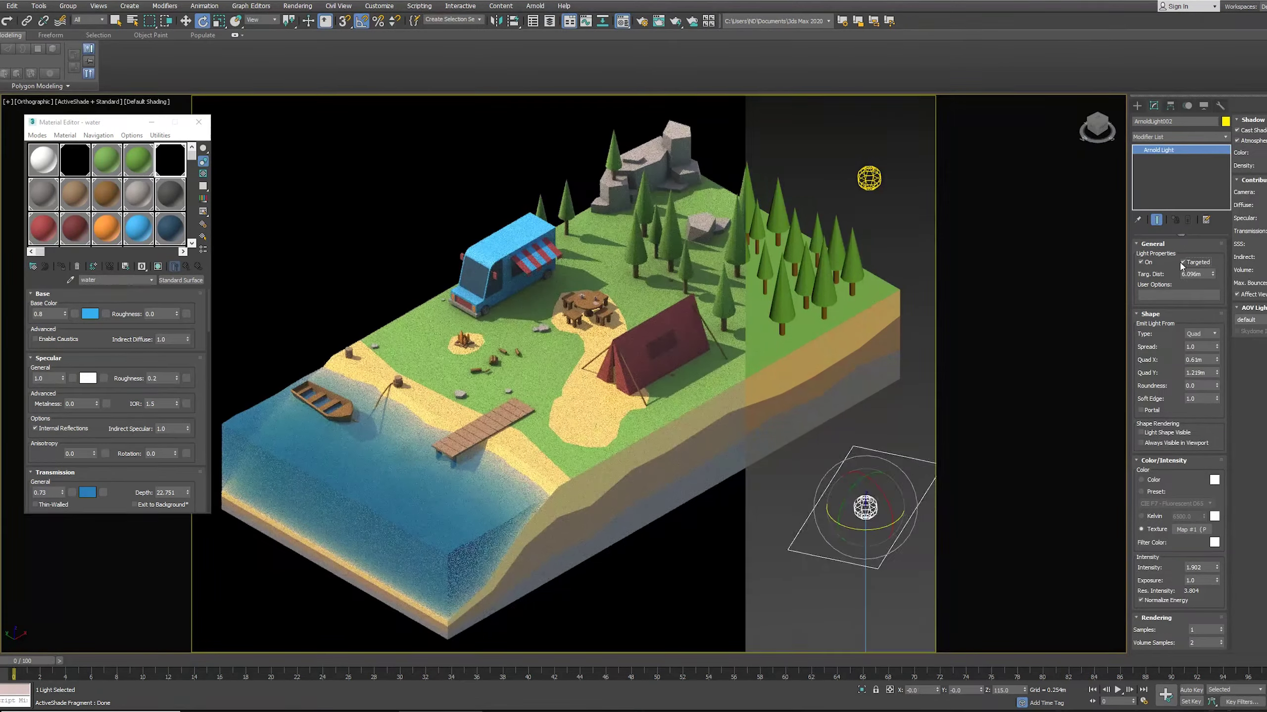
{"action": "key", "text": "w"}
{"action": "left_click", "coordinate": [811, 492]}
{"action": "left_click_drag", "start_coordinate": [814, 486], "coordinate": [733, 456]}
{"action": "left_click", "coordinate": [865, 508]}
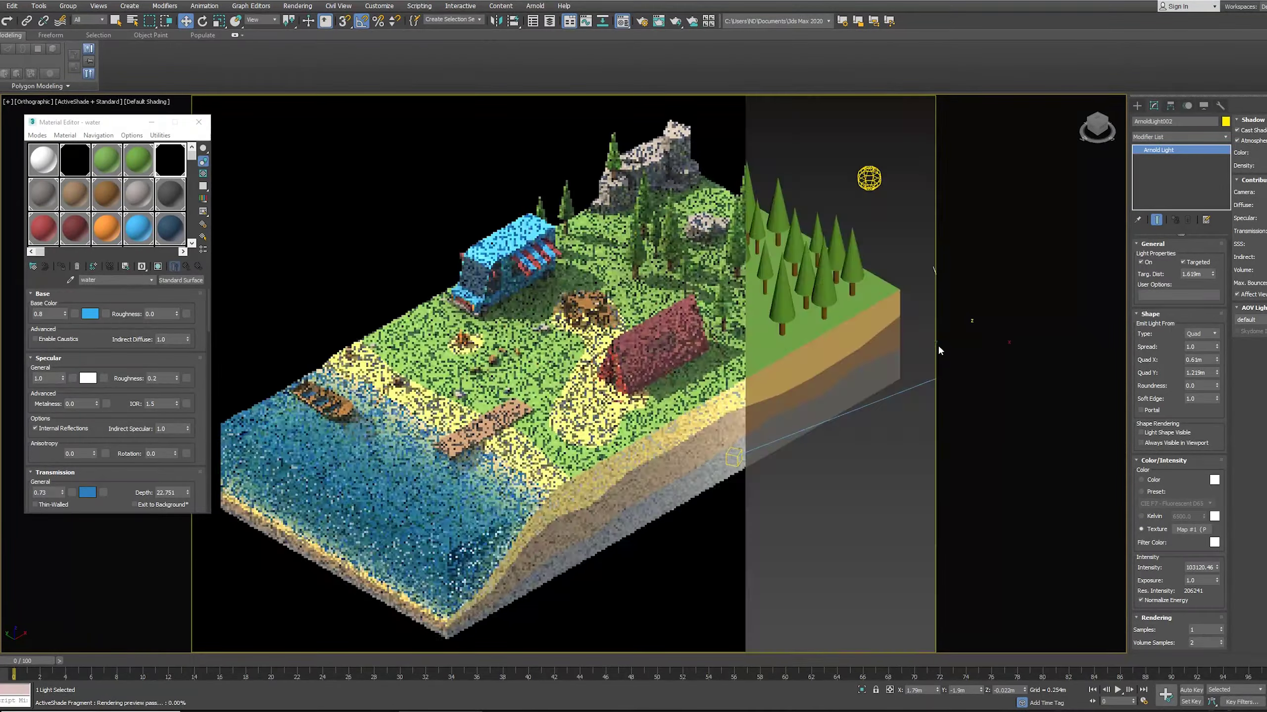
{"action": "left_click_drag", "start_coordinate": [939, 345], "coordinate": [748, 572]}
{"action": "key", "text": "Delete"}
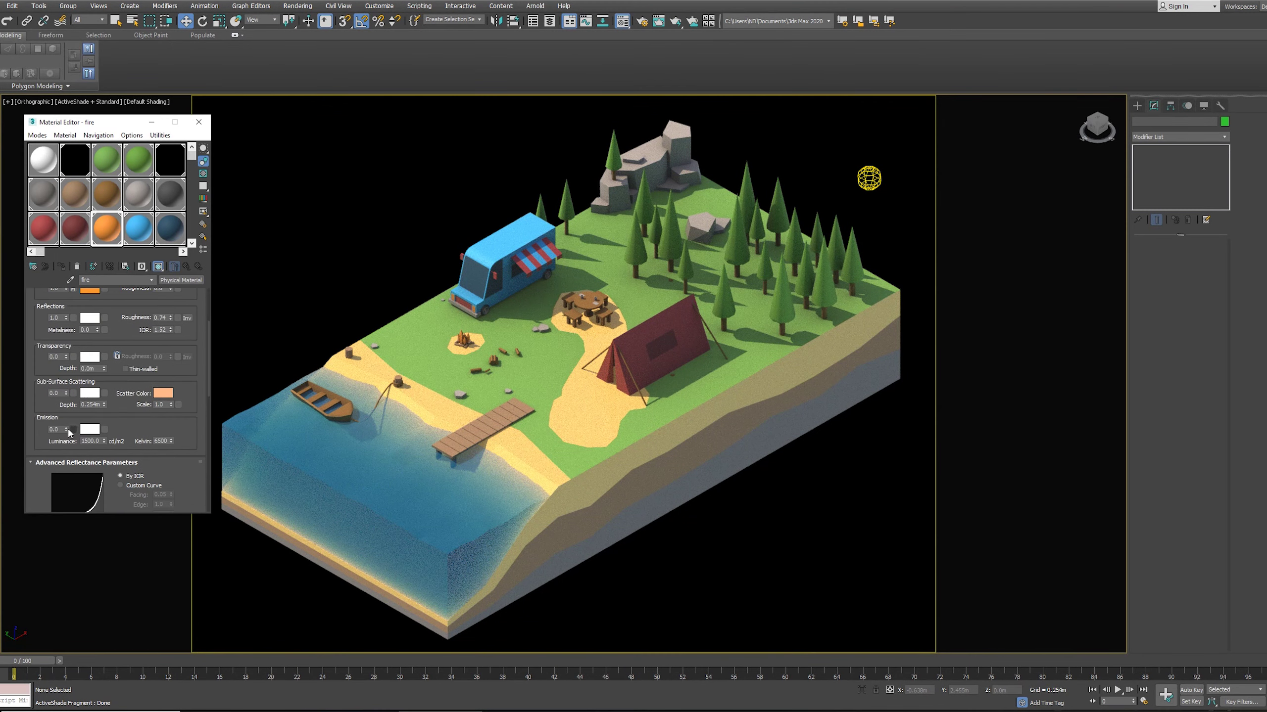
Step: Set the fire material's emission colour to orange, then select the purple box
{"action": "left_click", "coordinate": [90, 429]}
{"action": "left_click", "coordinate": [192, 53]}
{"action": "left_click", "coordinate": [363, 144]}
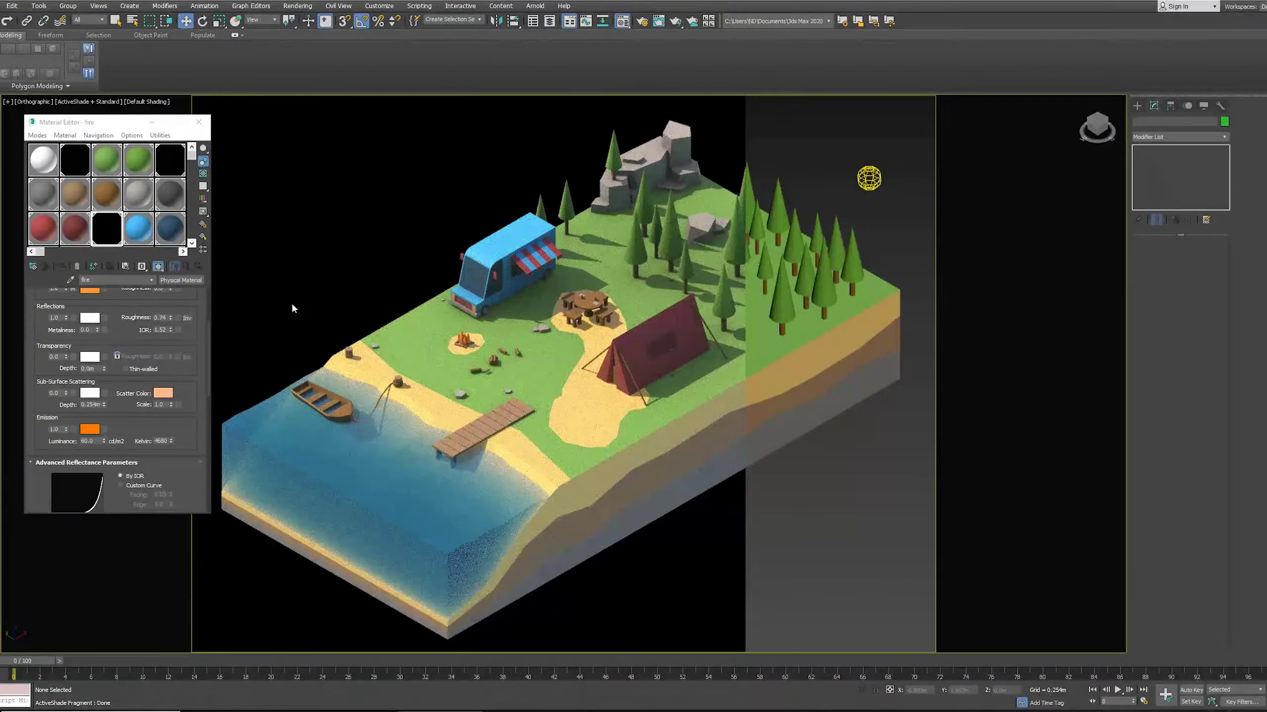
{"action": "left_click", "coordinate": [329, 385]}
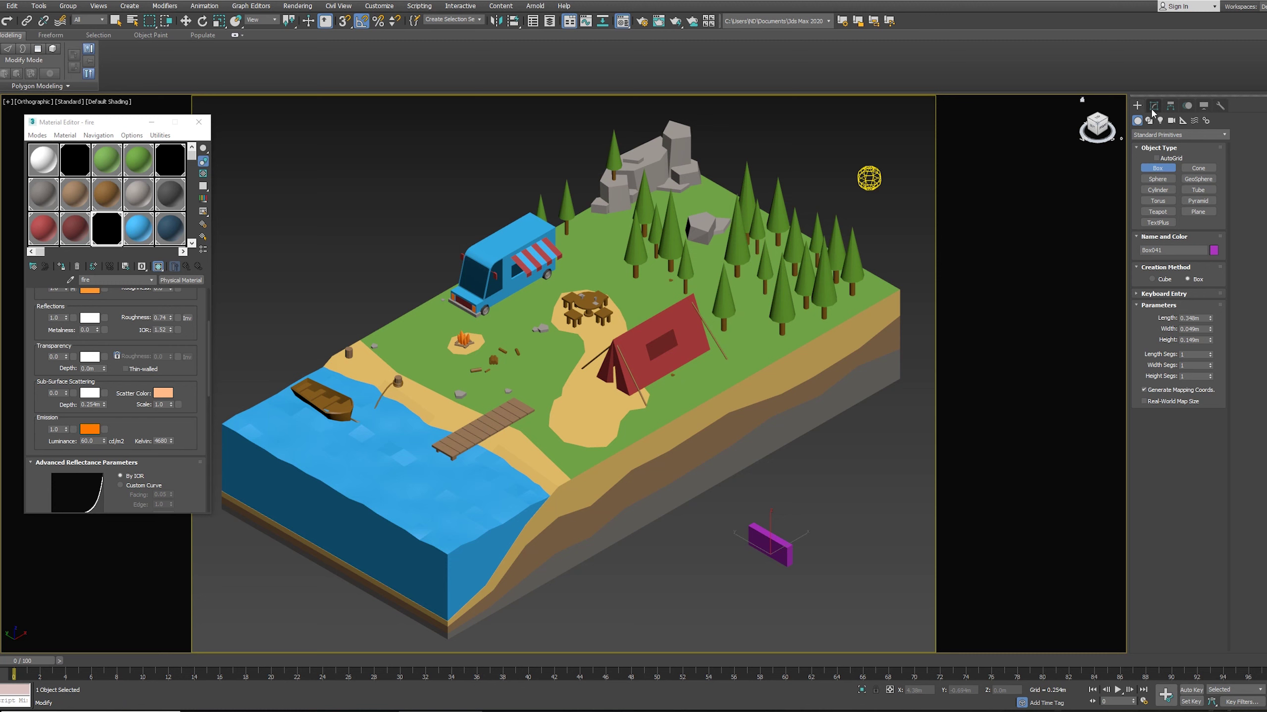
{"action": "left_click", "coordinate": [1152, 107]}
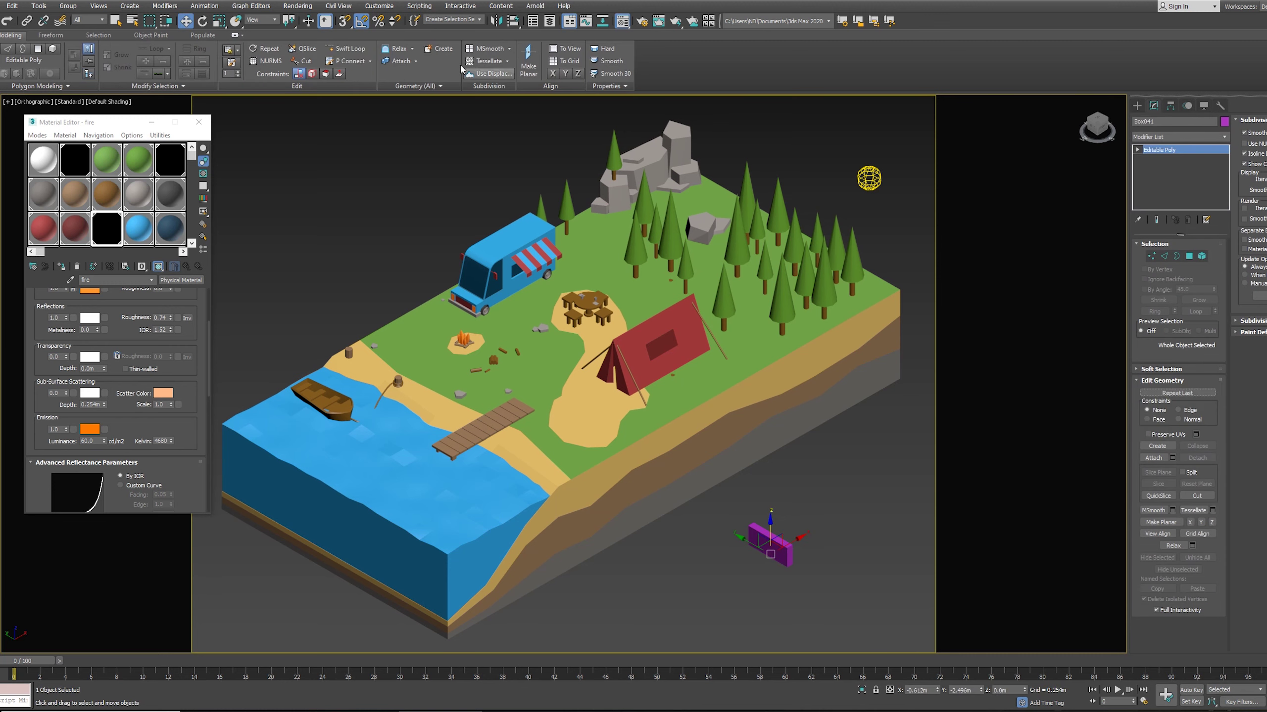
Step: Select the box's end polygon and tip vertices to taper it into a fish
{"action": "key", "text": "4"}
{"action": "scroll", "coordinate": [776, 547], "scroll_direction": "up", "scroll_amount": 5}
{"action": "left_click", "coordinate": [808, 529]}
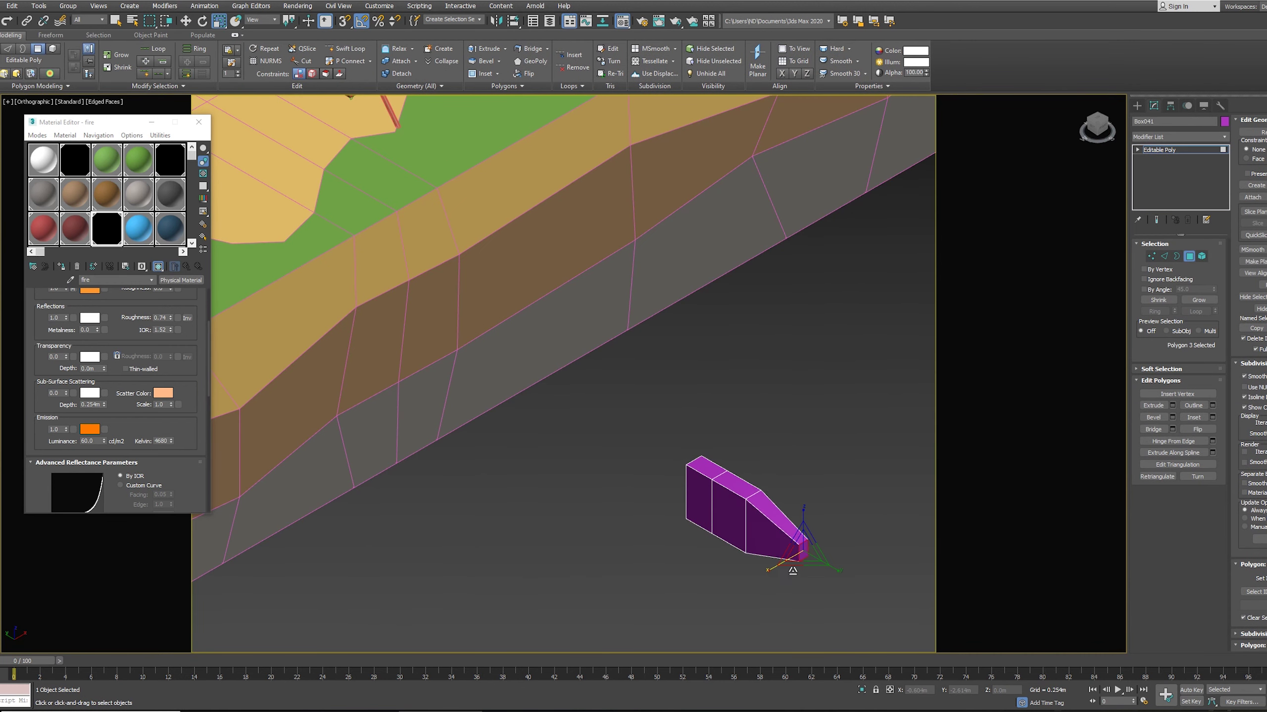
{"action": "left_click", "coordinate": [698, 499]}
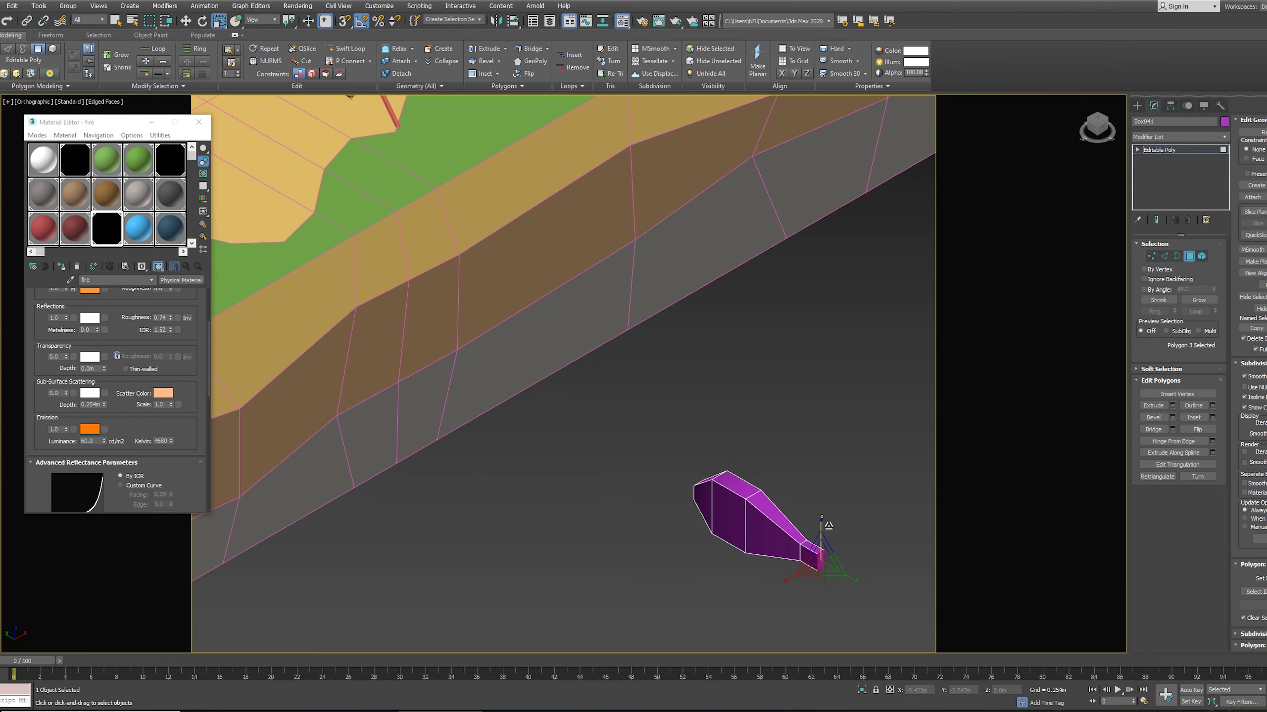
{"action": "key", "text": "1"}
{"action": "left_click_drag", "start_coordinate": [690, 429], "coordinate": [732, 460]}
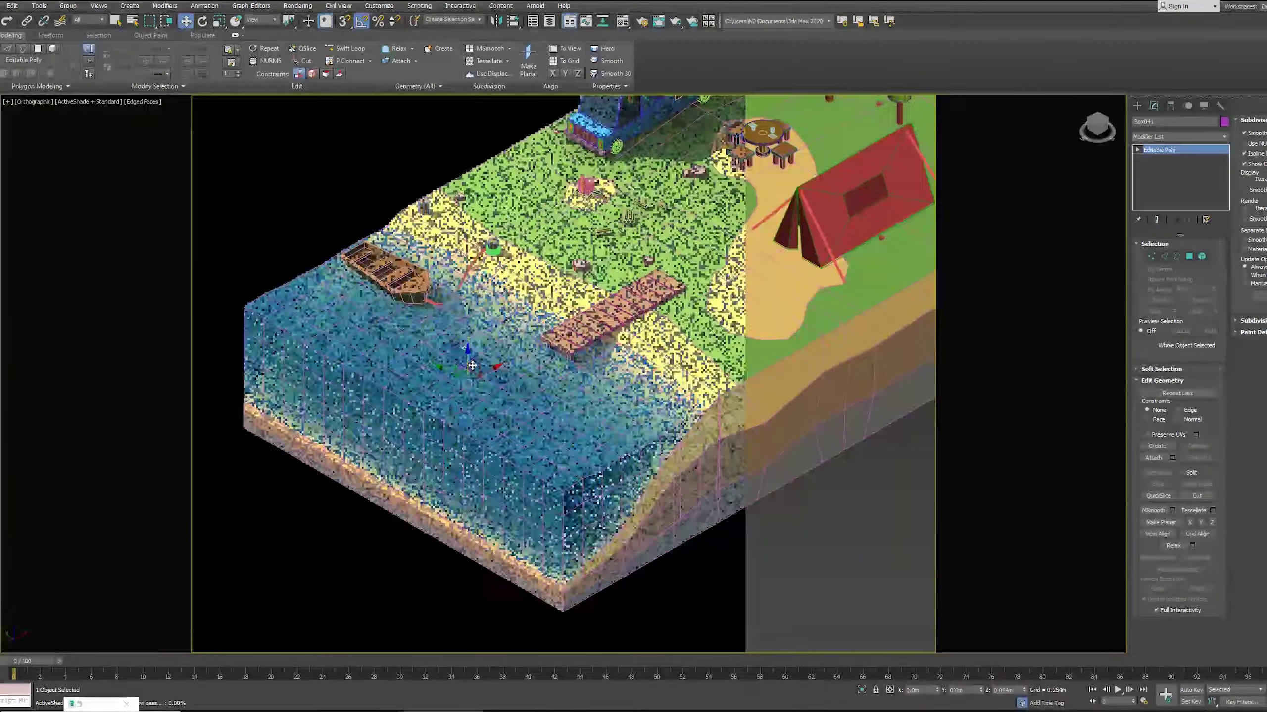
Step: Set the water's transmission weight to about 0.84 and depth to 19.685
{"action": "left_click", "coordinate": [647, 407]}
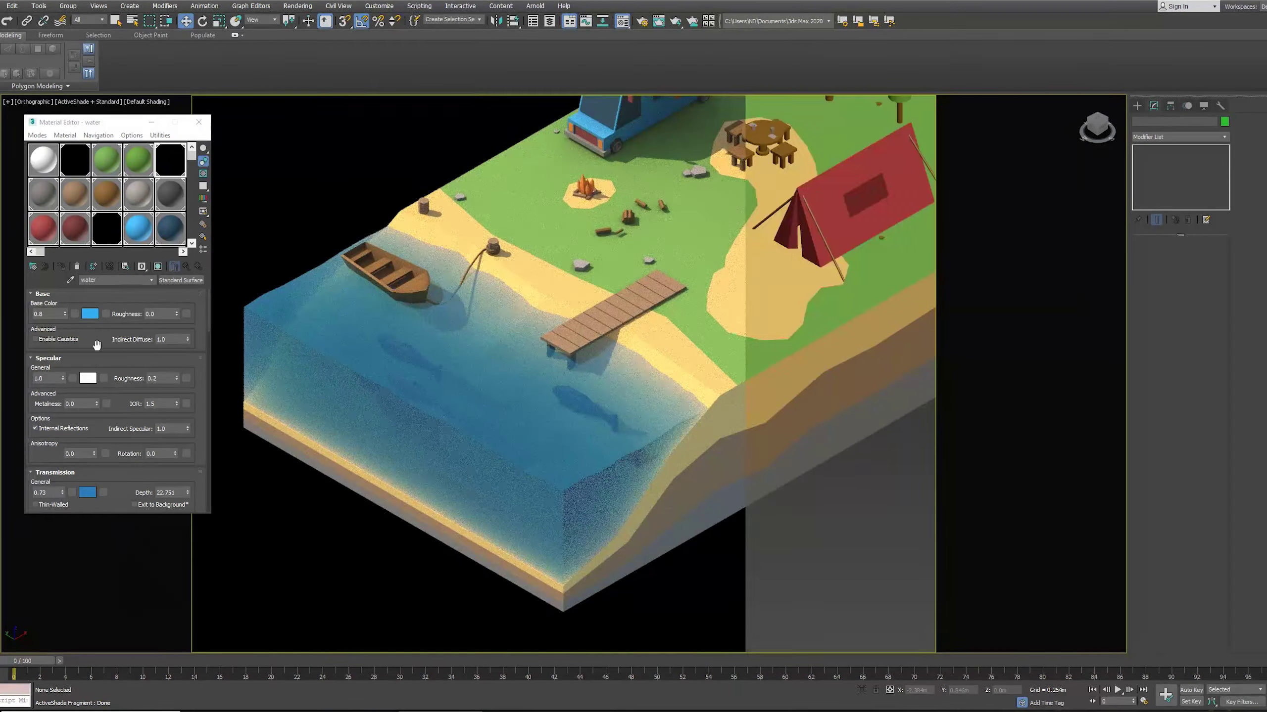
{"action": "left_click_drag", "start_coordinate": [63, 495], "coordinate": [63, 479]}
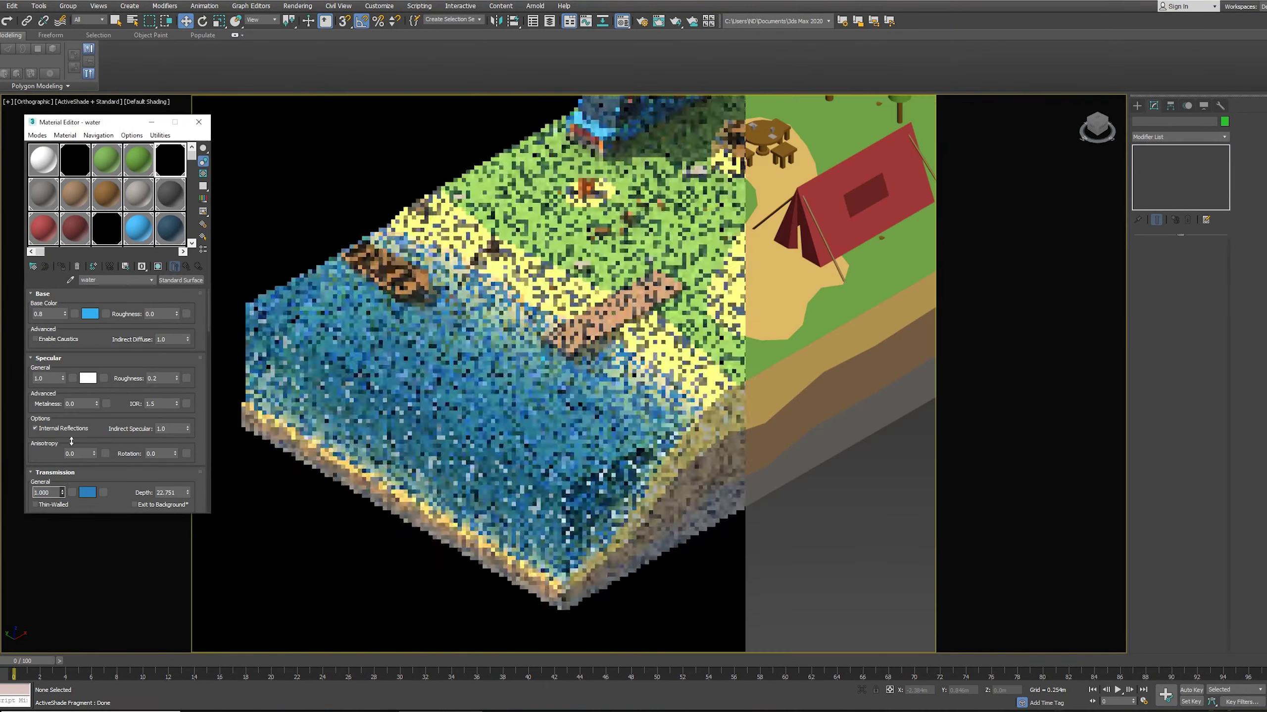
{"action": "left_click_drag", "start_coordinate": [189, 495], "coordinate": [188, 512]}
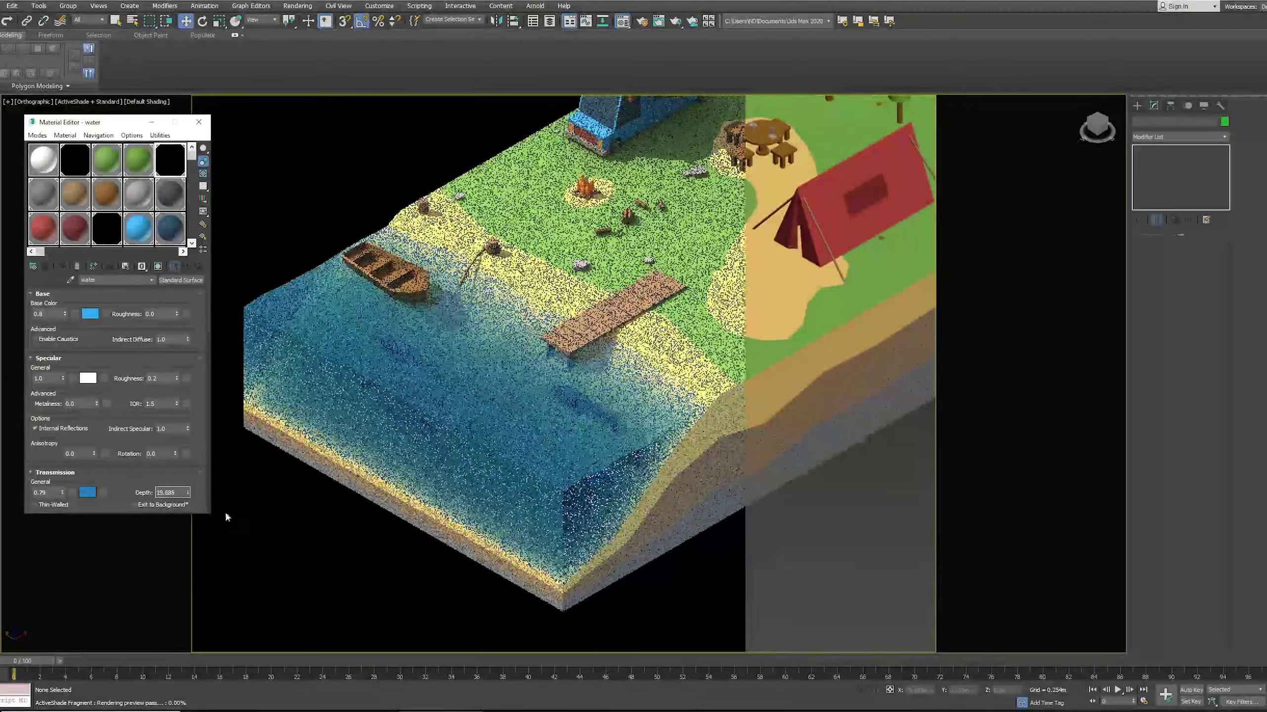
{"action": "left_click", "coordinate": [75, 142]}
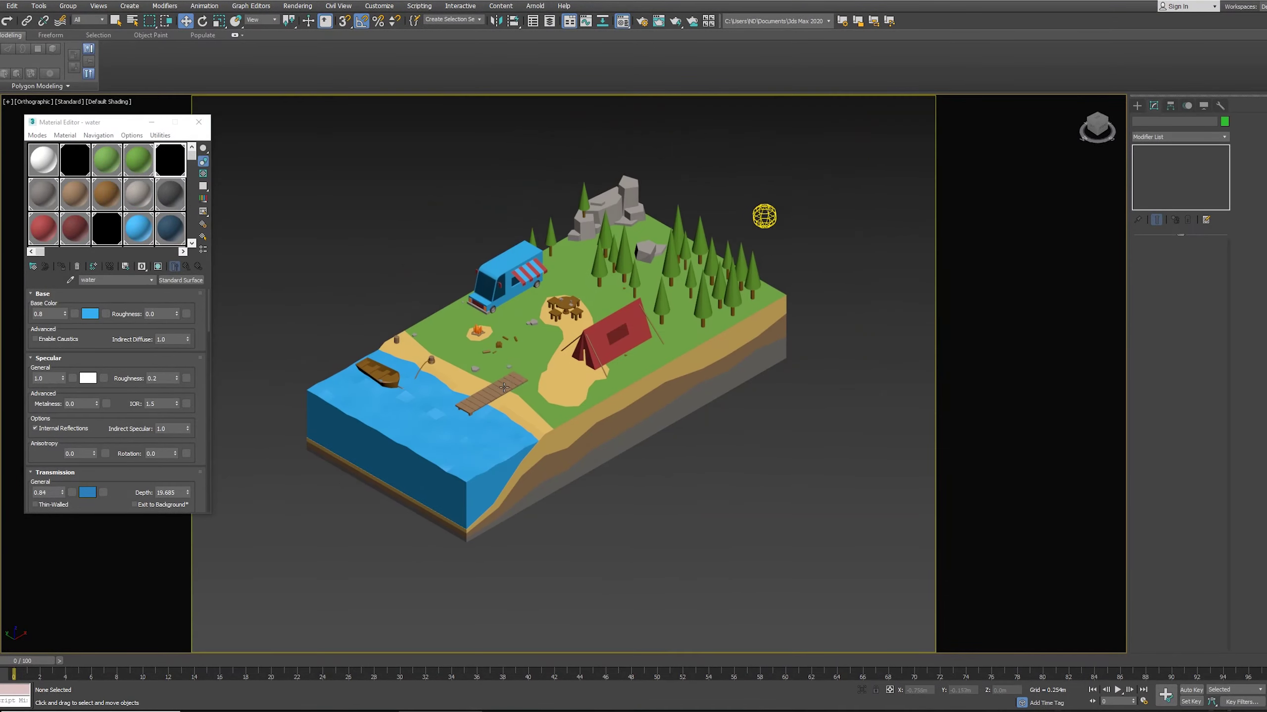
Step: Render the diorama with Shift+Q, check the water and grass materials, then render the final image
{"action": "key", "text": "shift+q"}
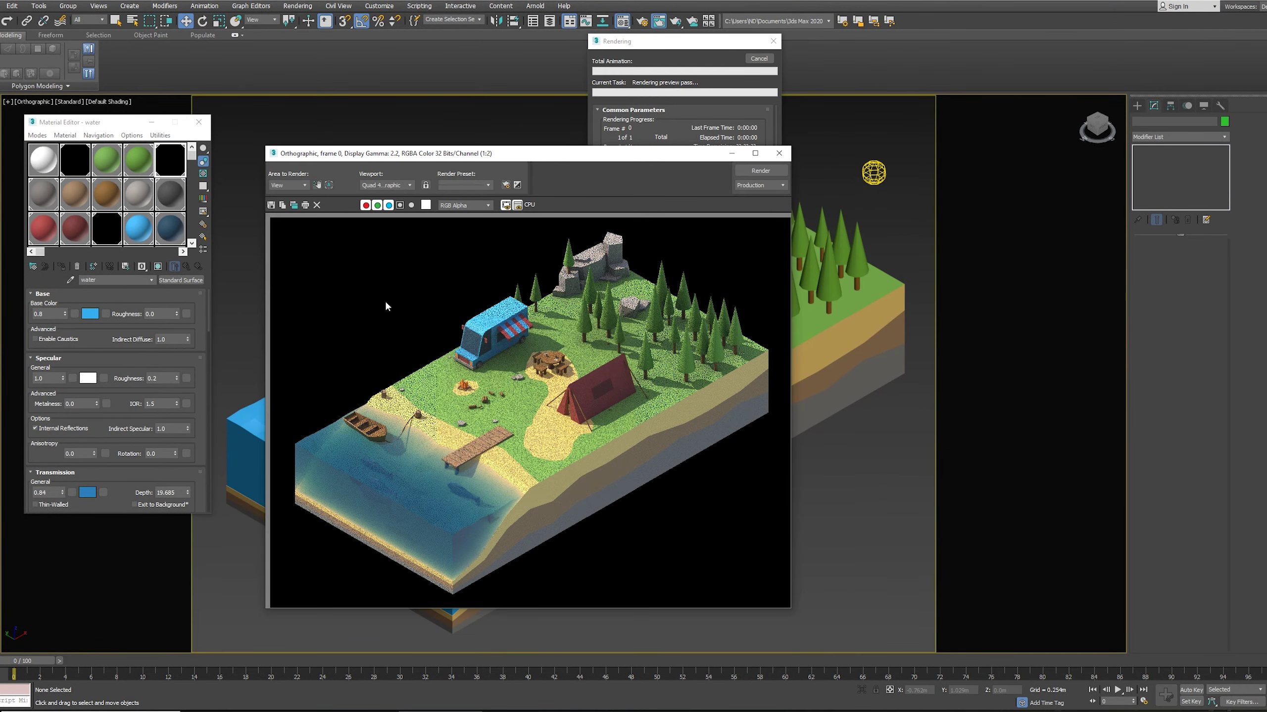
{"action": "left_click", "coordinate": [779, 153]}
{"action": "left_click", "coordinate": [478, 482]}
{"action": "left_click", "coordinate": [473, 487]}
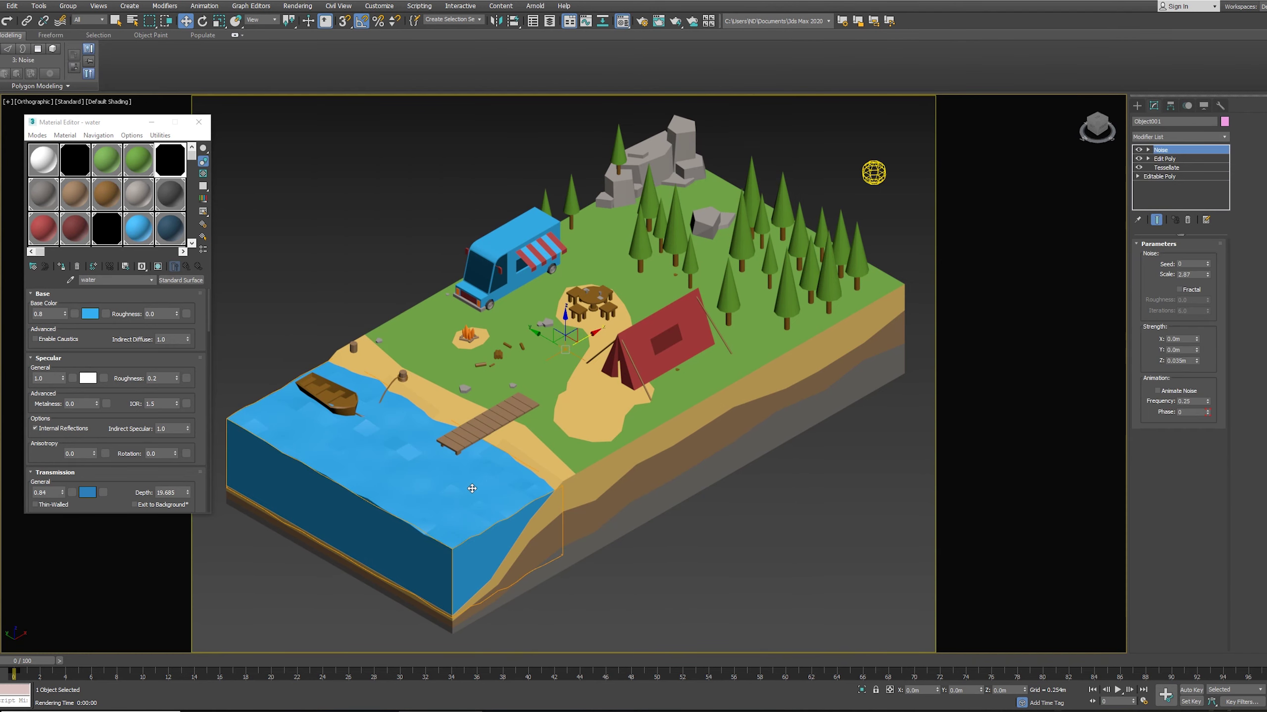
{"action": "key", "text": "shift+q"}
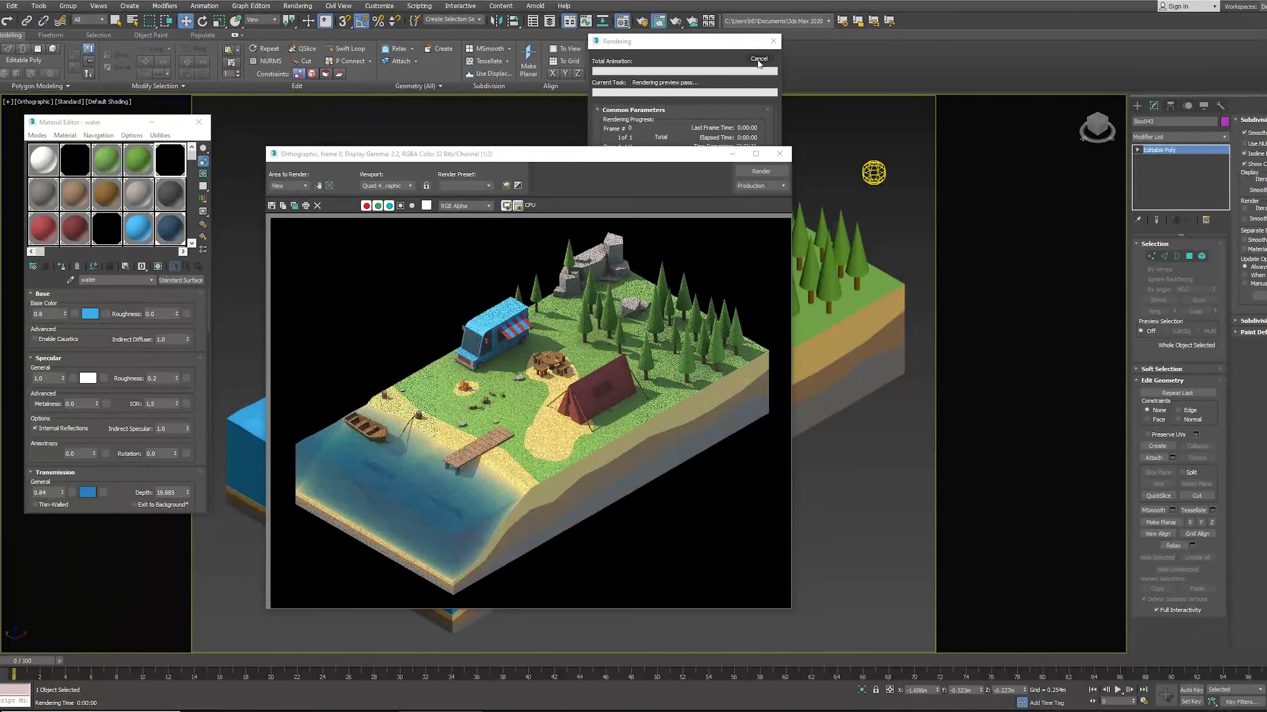
{"action": "left_click", "coordinate": [75, 194]}
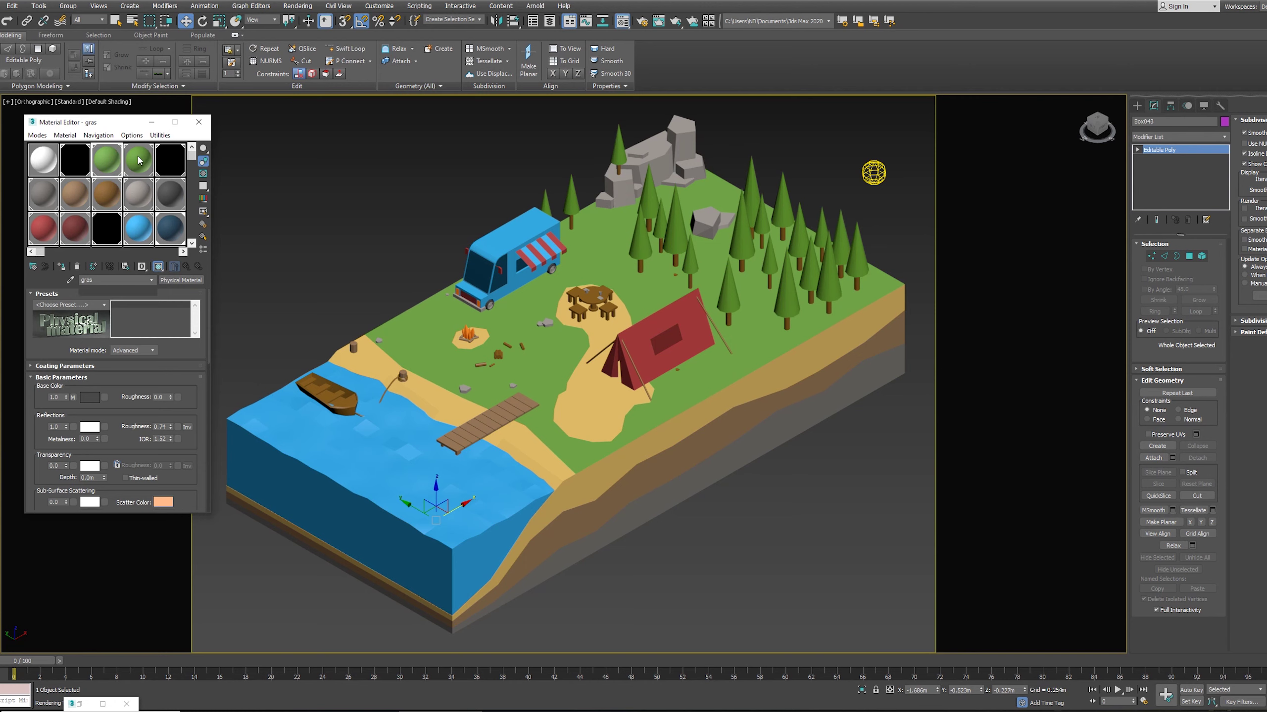
{"action": "key", "text": "shift+q"}
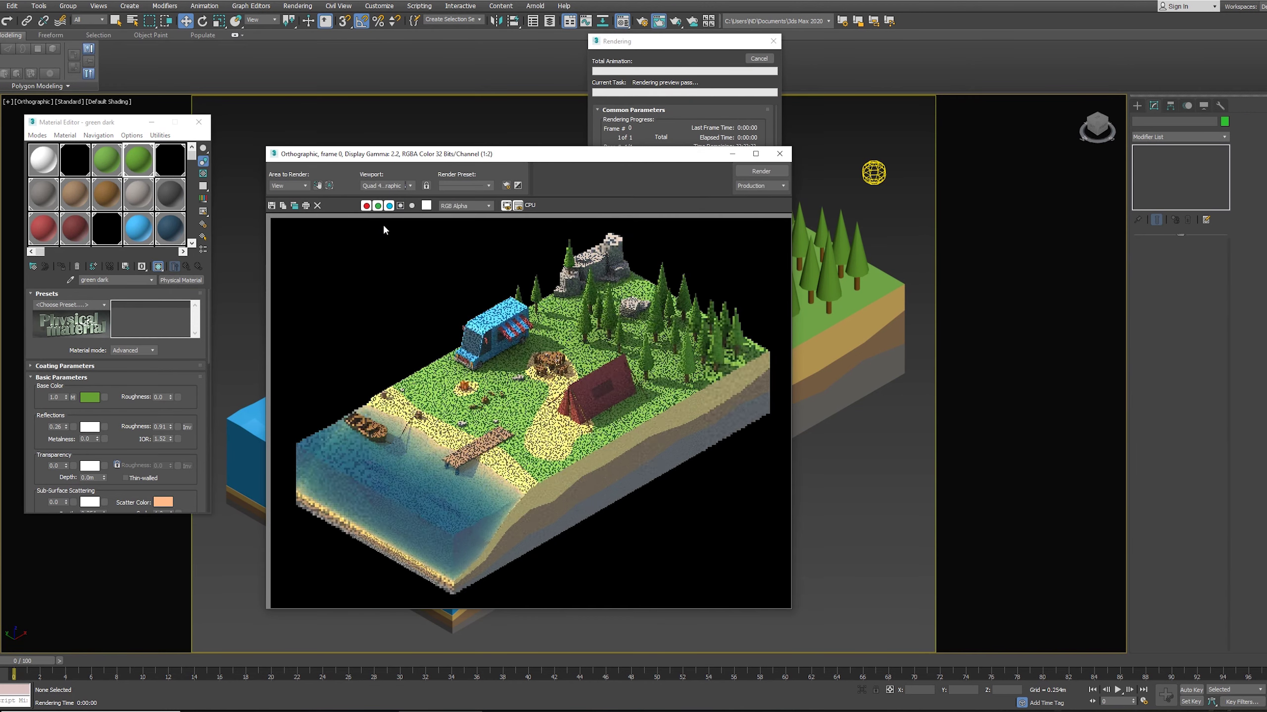